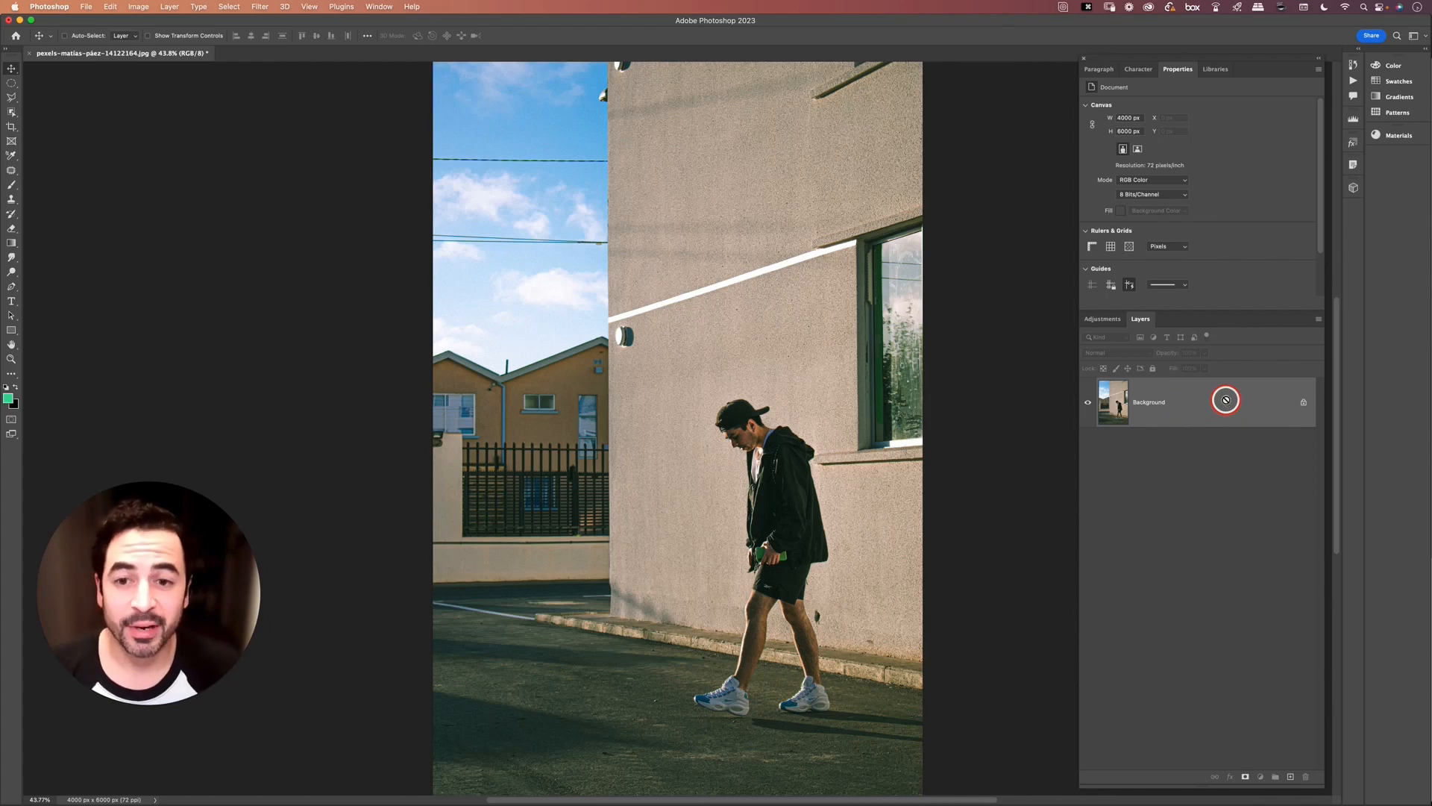
# Duplicate the Background layer, hide the original and keep the duplicate active
pyautogui.press('super+j')
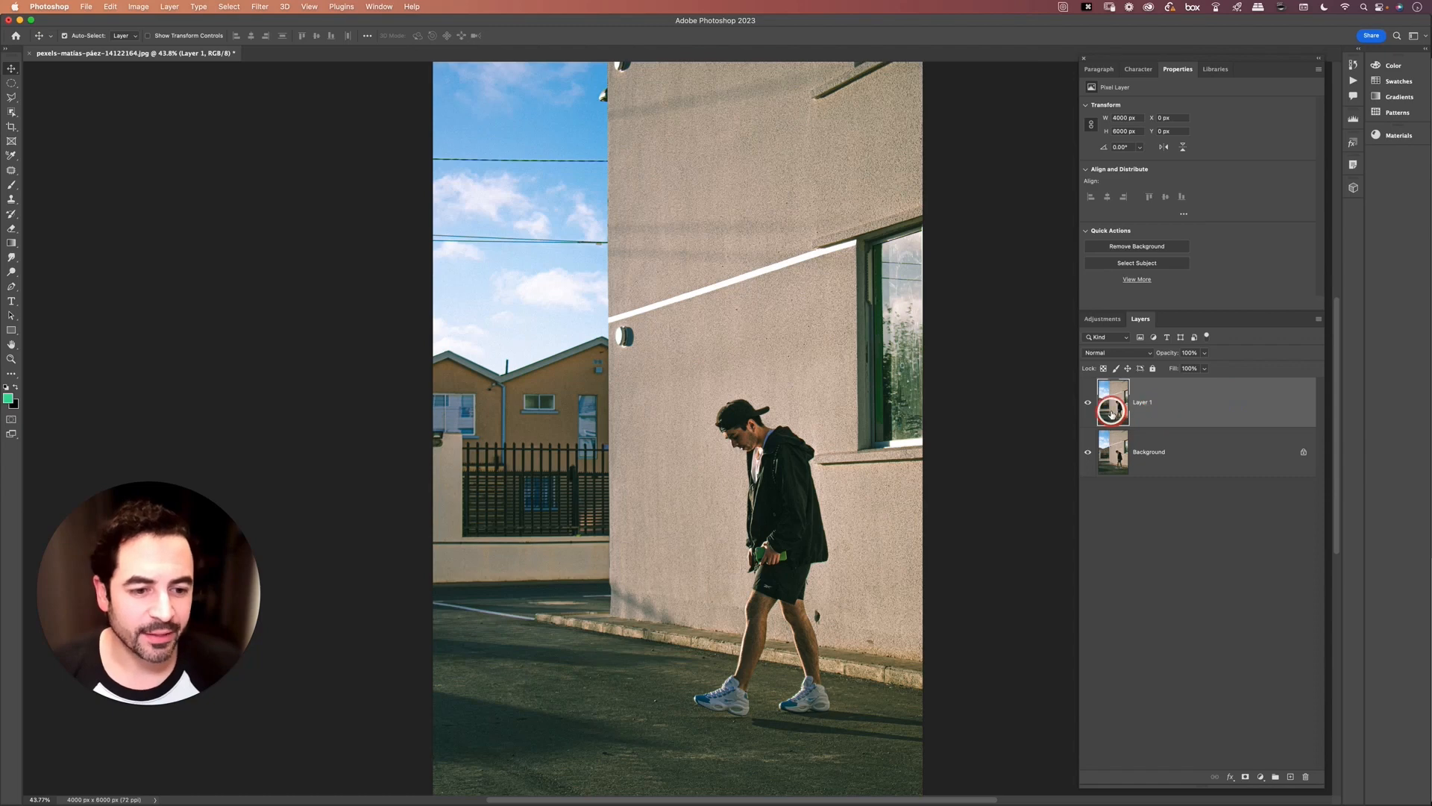
pyautogui.click(1088, 455)
pyautogui.click(1206, 406)
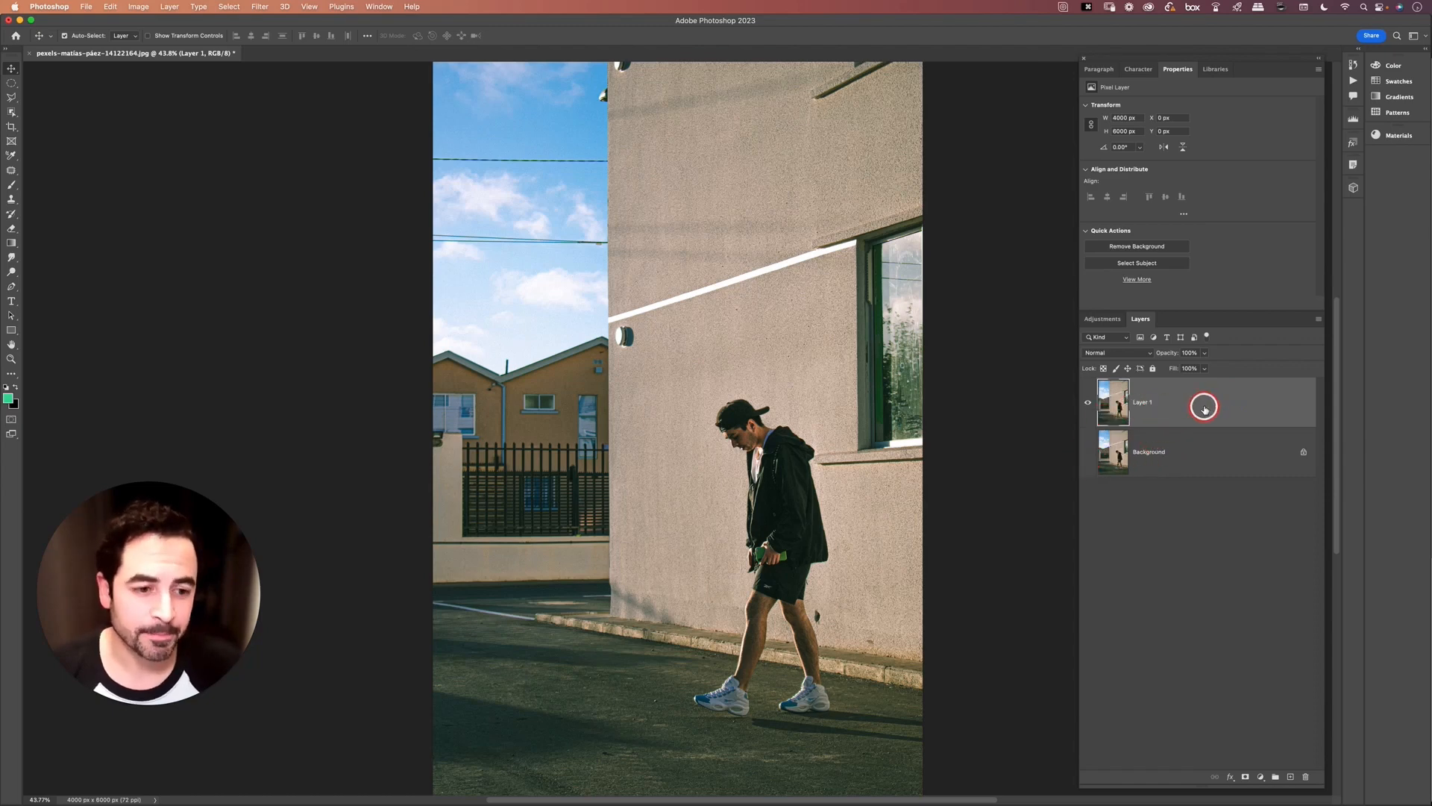
# Draw a loose, closed Polygonal Lasso selection around the whole walking man, including his cap and both shoes
pyautogui.press('l')
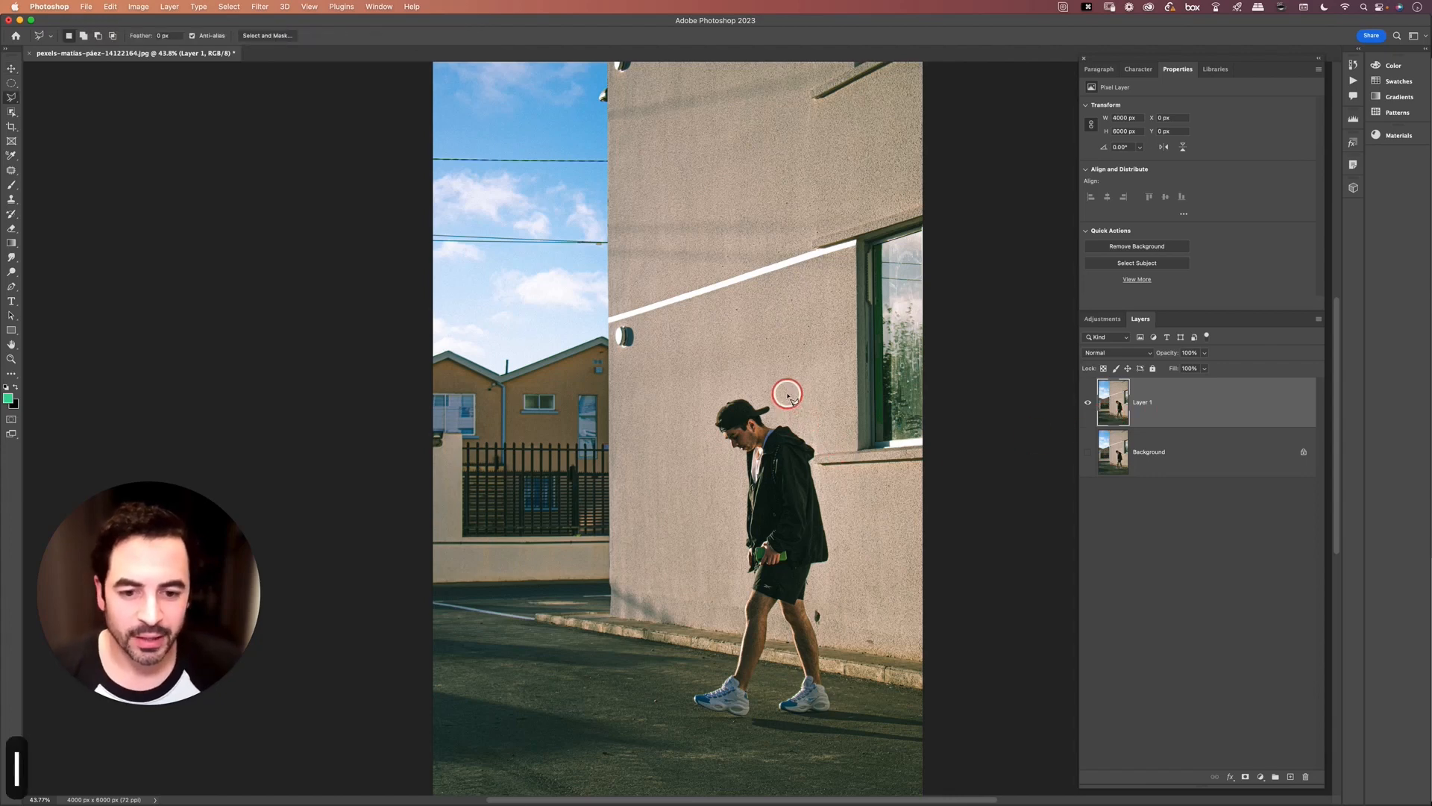
pyautogui.click(746, 382)
pyautogui.click(809, 410)
pyautogui.click(836, 471)
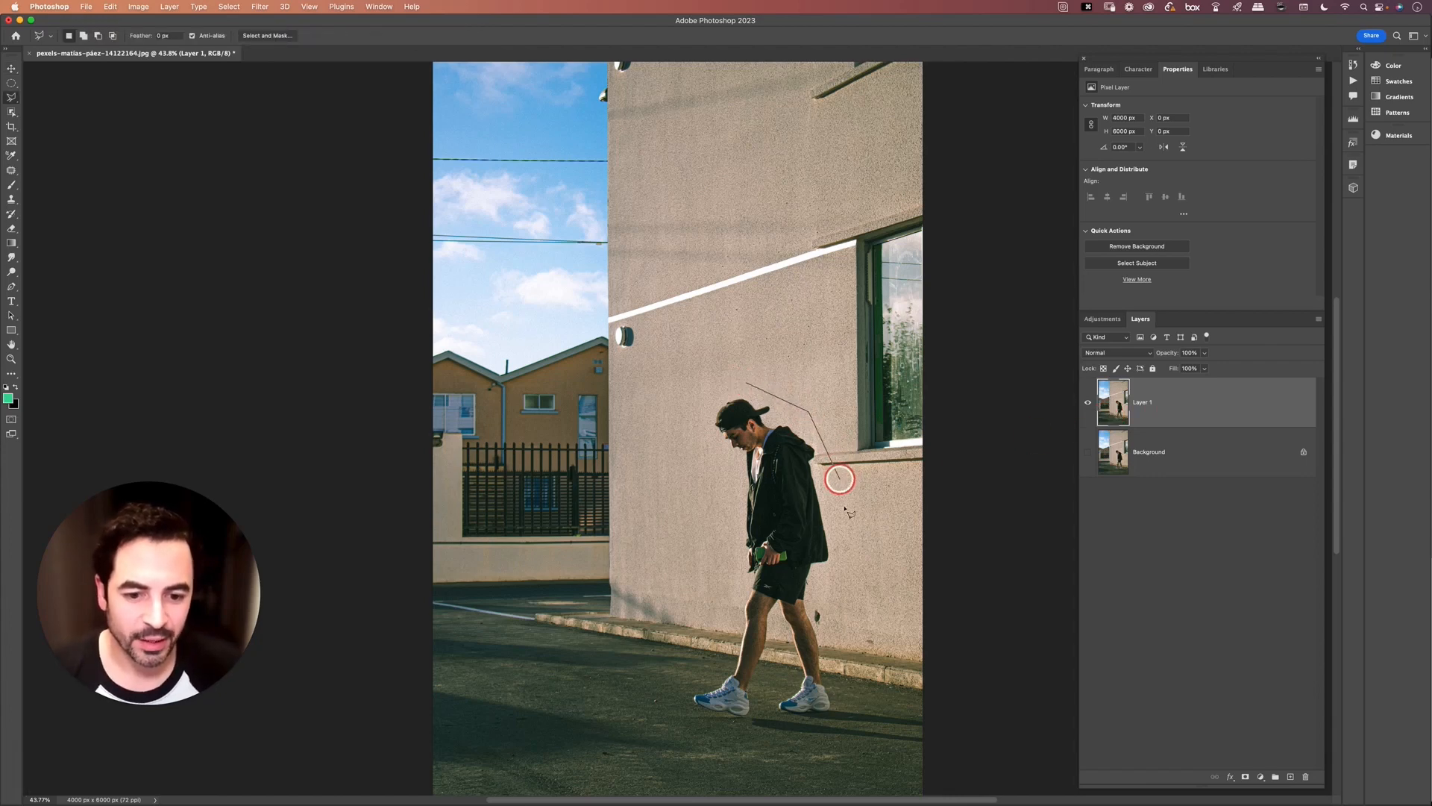
pyautogui.click(838, 594)
pyautogui.click(840, 628)
pyautogui.click(850, 701)
pyautogui.click(843, 722)
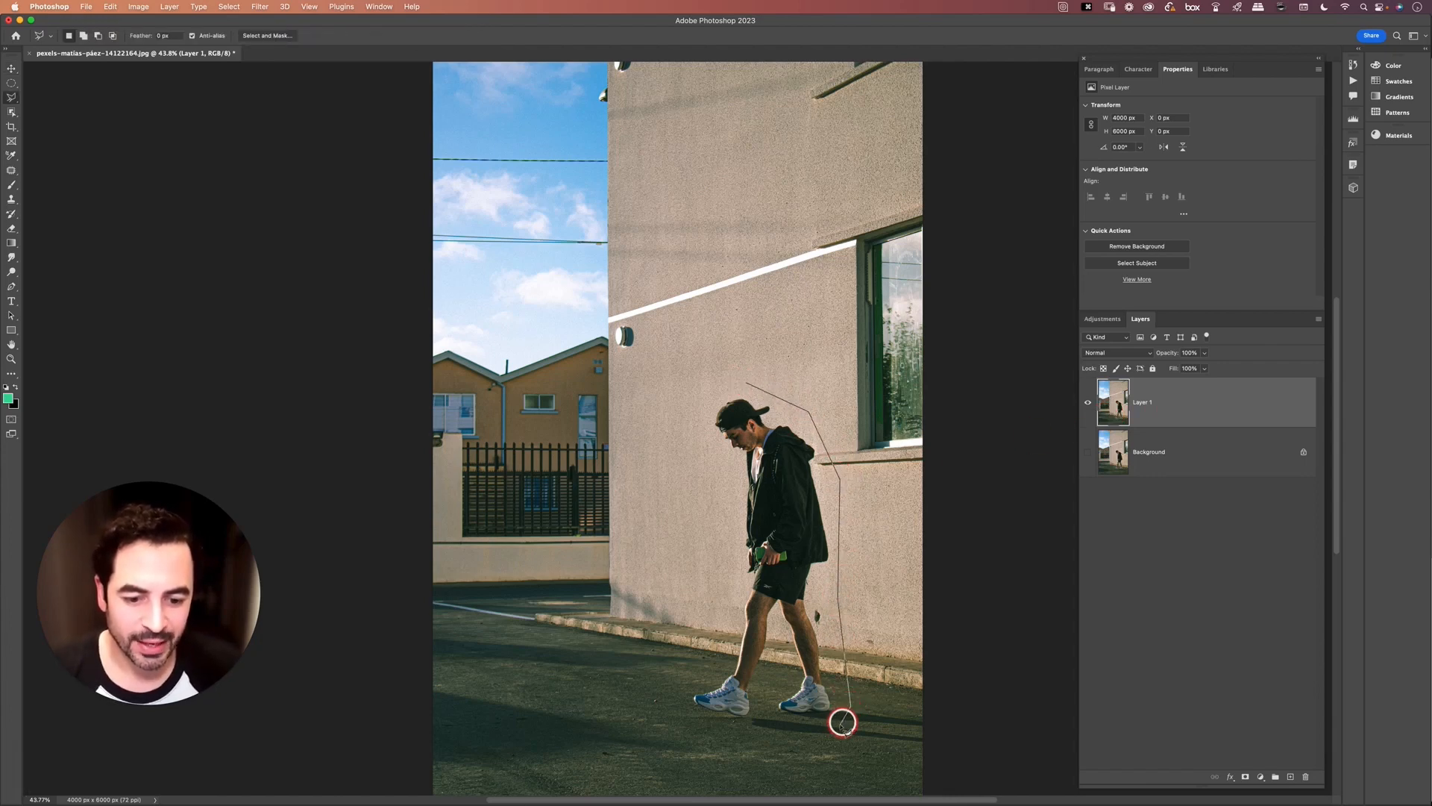
pyautogui.click(735, 742)
pyautogui.click(673, 709)
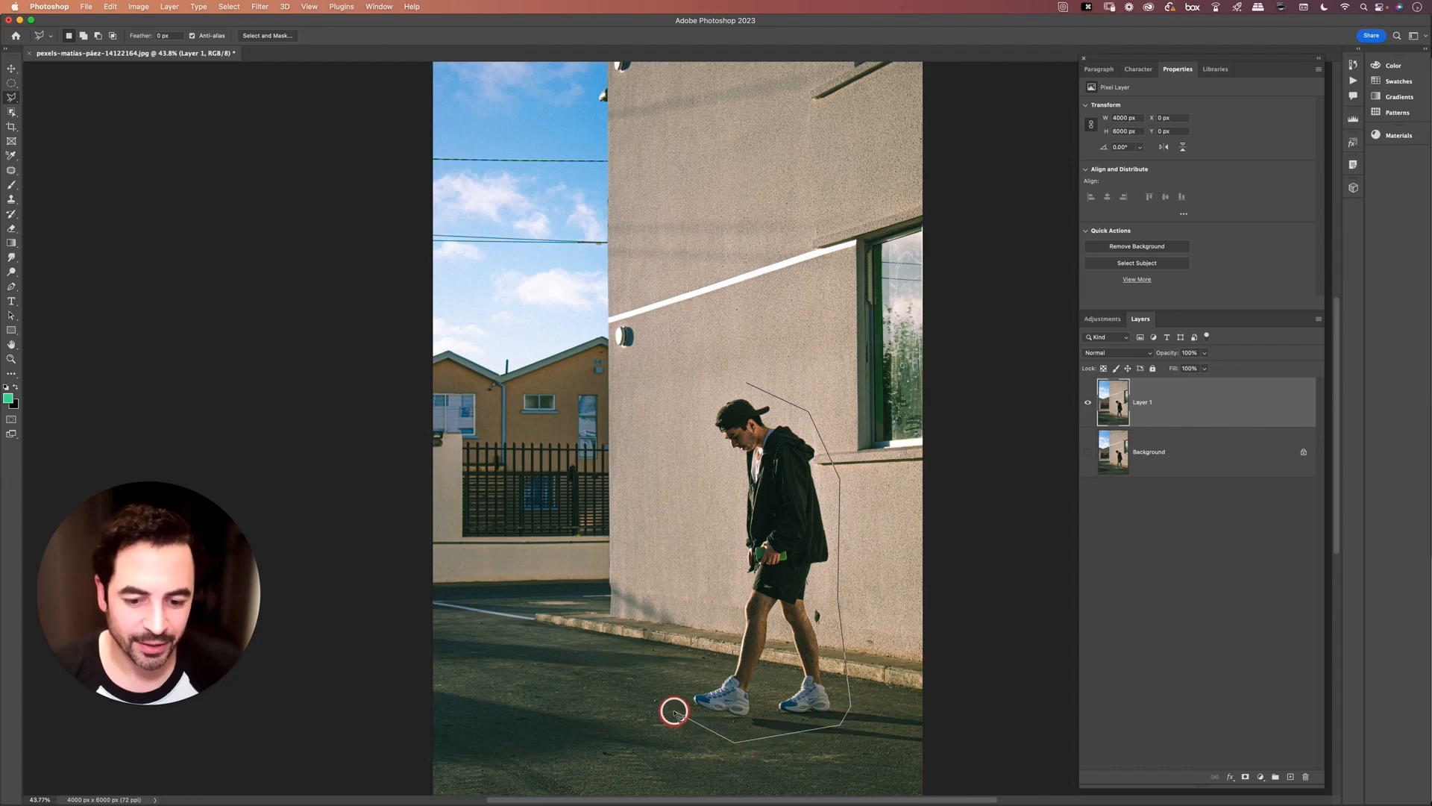
pyautogui.click(686, 656)
pyautogui.click(728, 567)
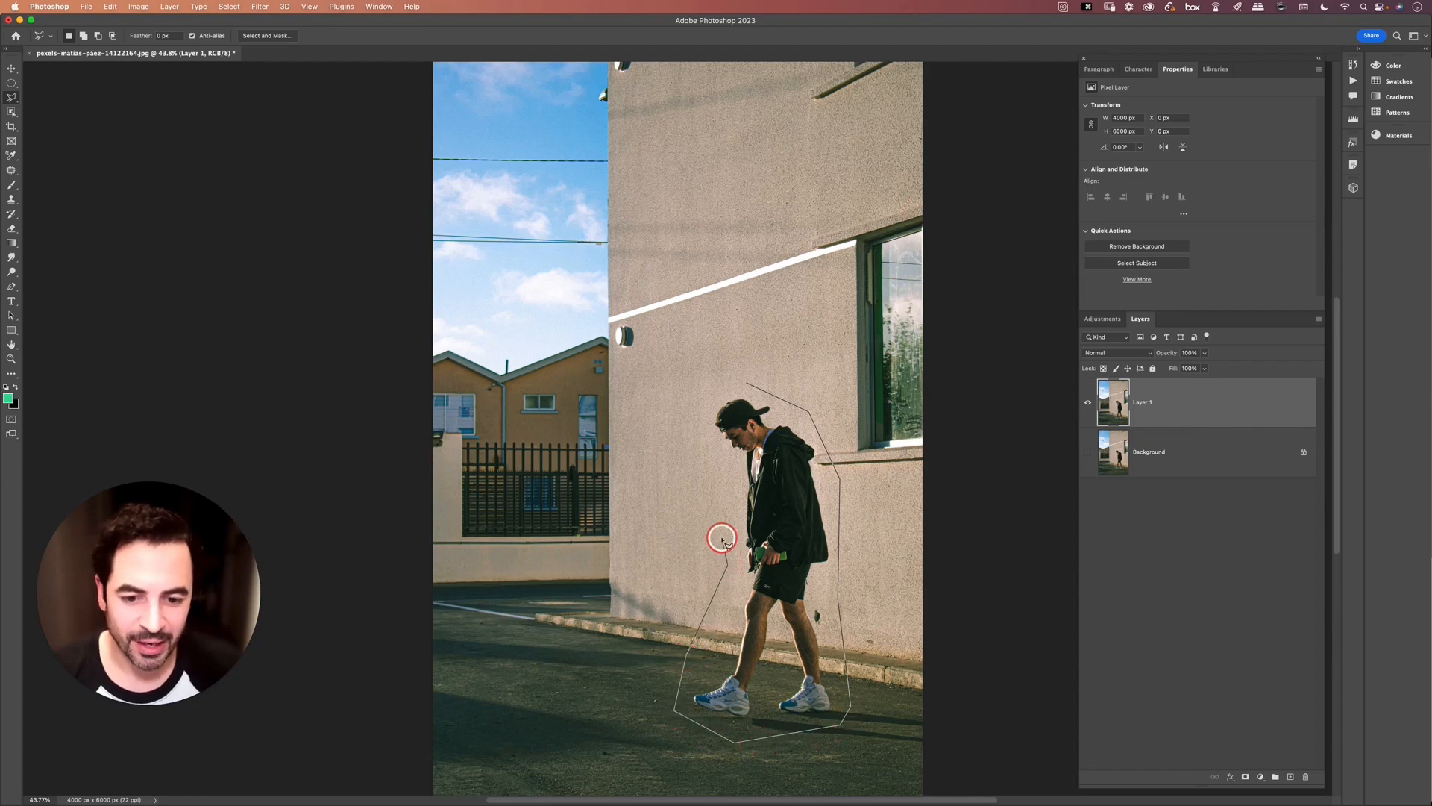
pyautogui.click(723, 468)
pyautogui.click(695, 427)
pyautogui.click(716, 386)
pyautogui.click(751, 382)
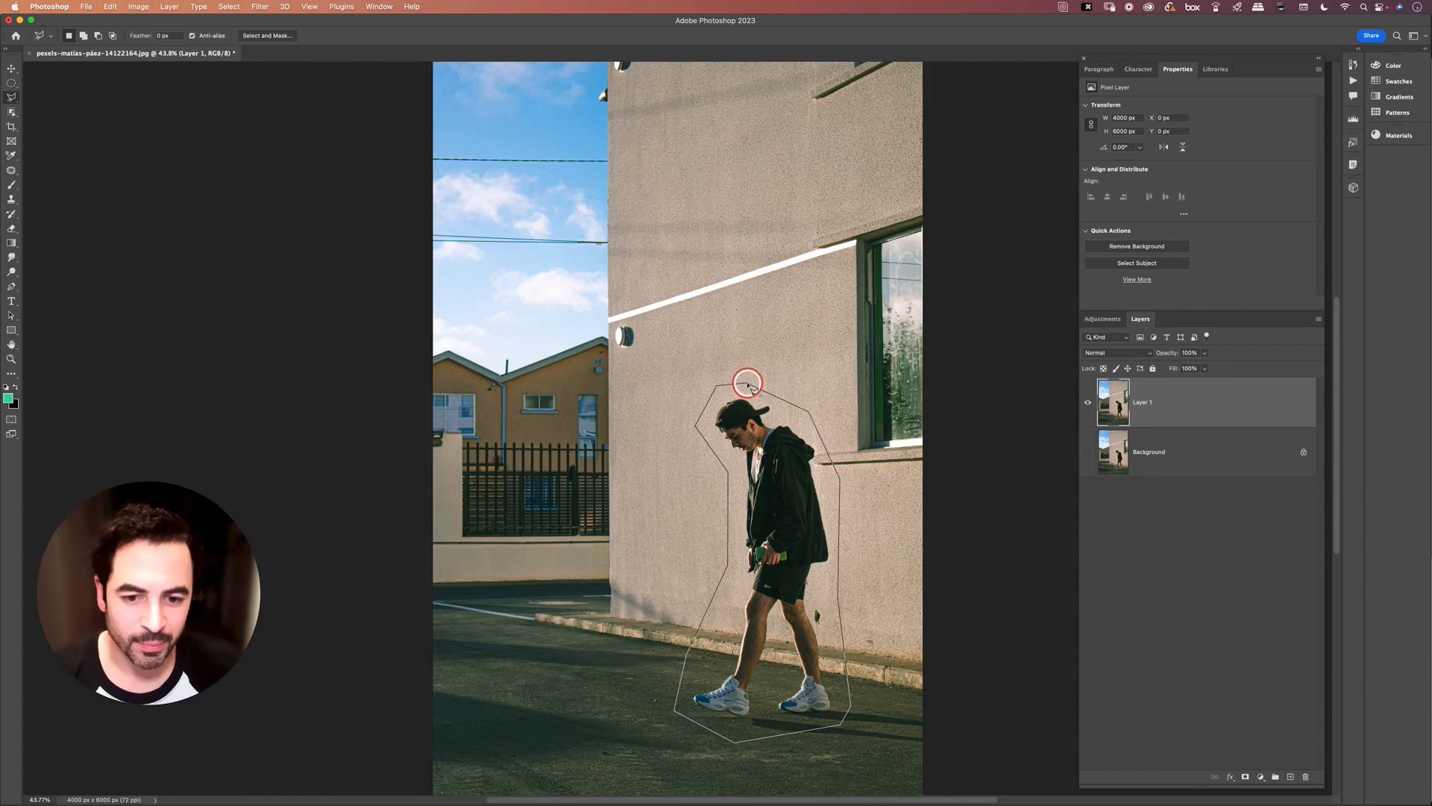
pyautogui.click(749, 385)
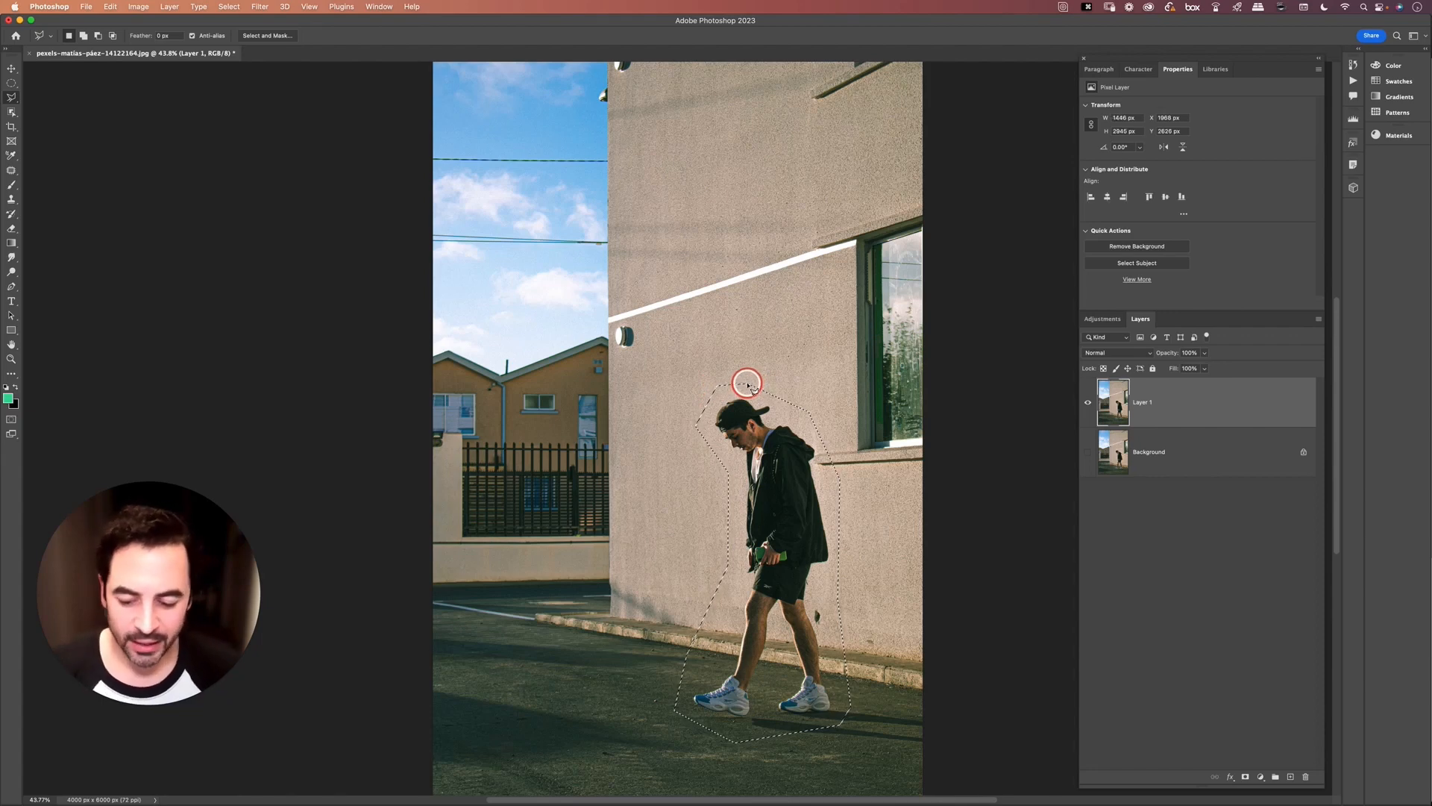
# Copy the selected man onto a new layer and hide Layer 1, checking the cutout by toggling its visibility
pyautogui.press('super+j')
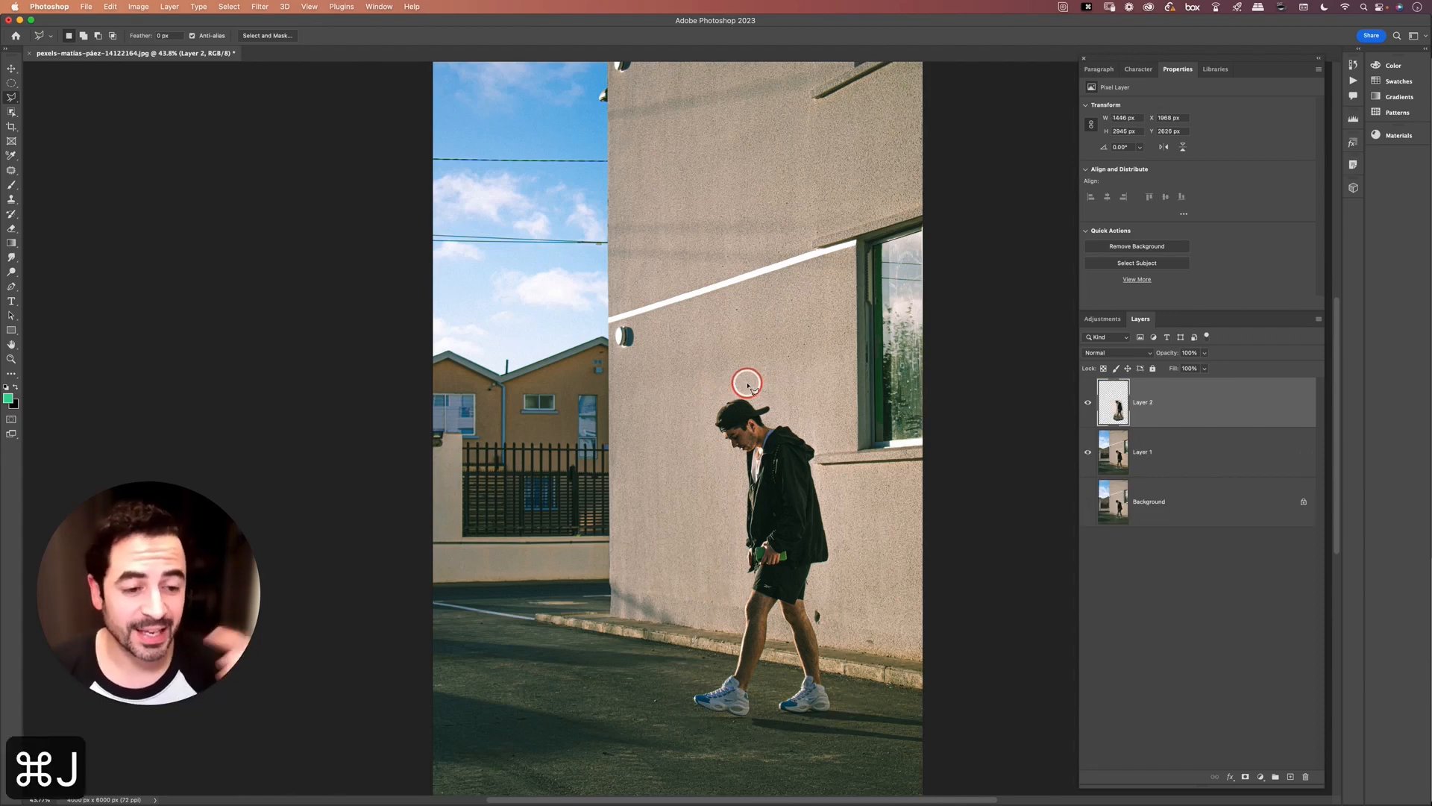
pyautogui.click(1087, 453)
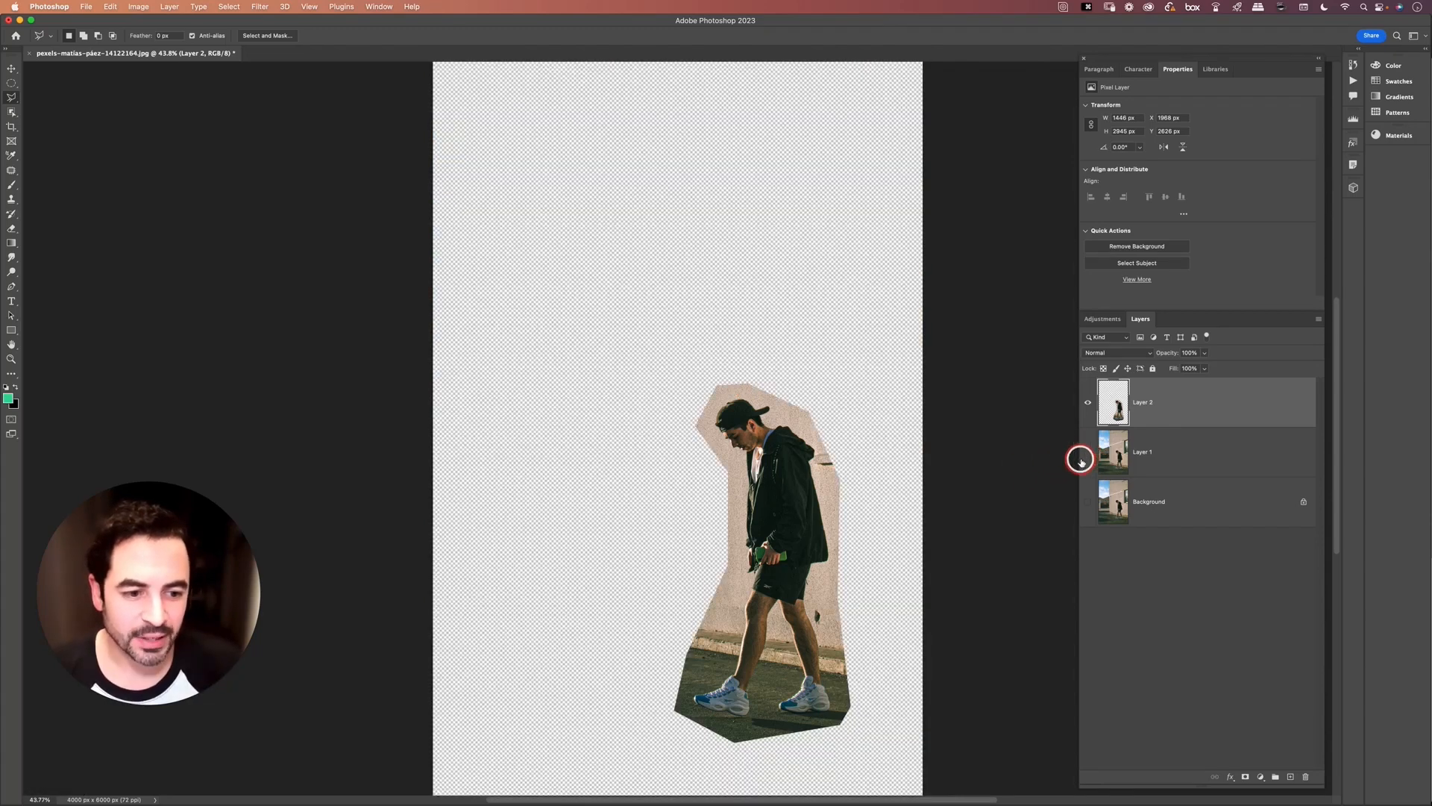
pyautogui.click(1089, 403)
pyautogui.click(1089, 404)
pyautogui.click(1089, 404)
pyautogui.click(1089, 404)
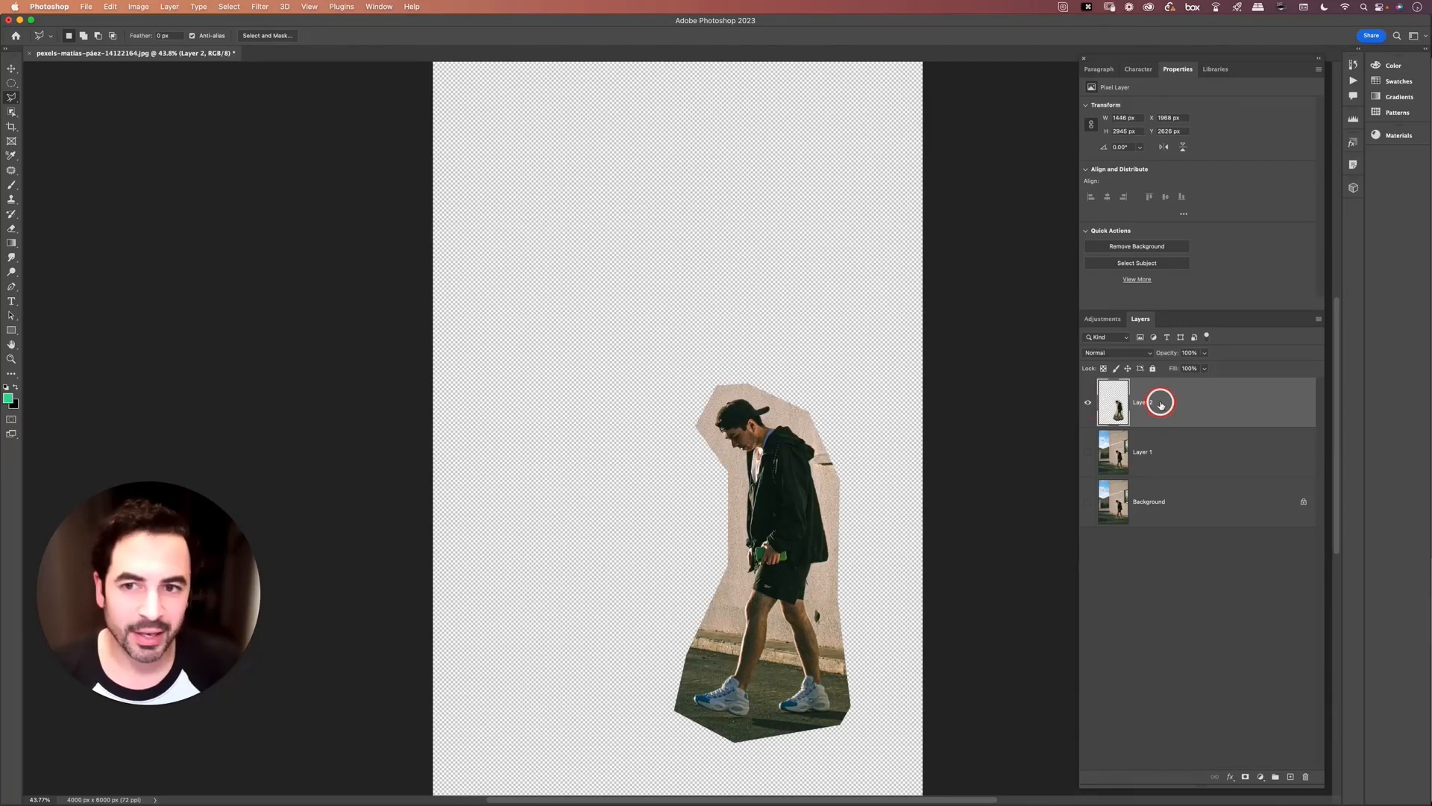
# Select the man using Select Subject with Cloud (Detailed results) and turn the selection into a layer mask
pyautogui.press('w')
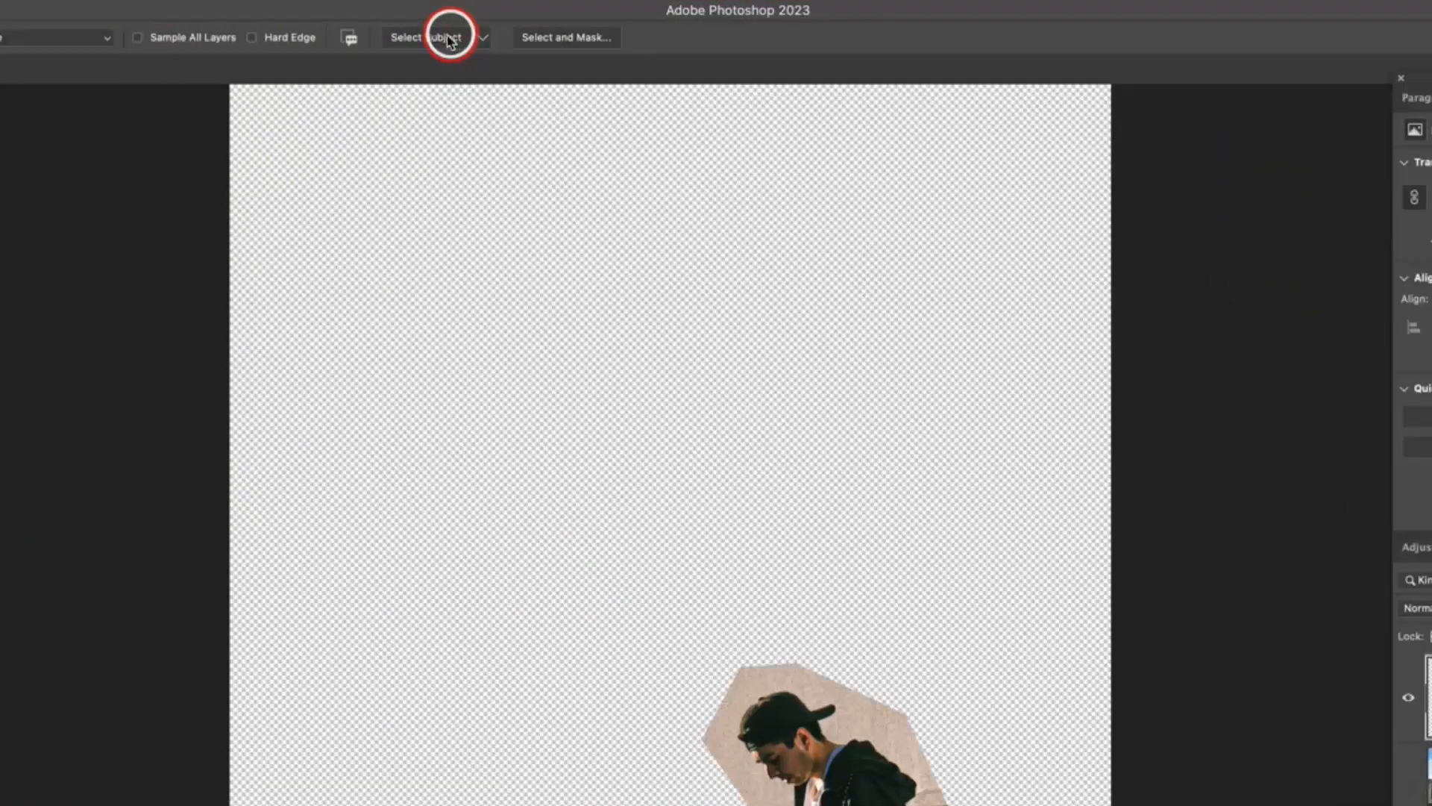
pyautogui.click(483, 37)
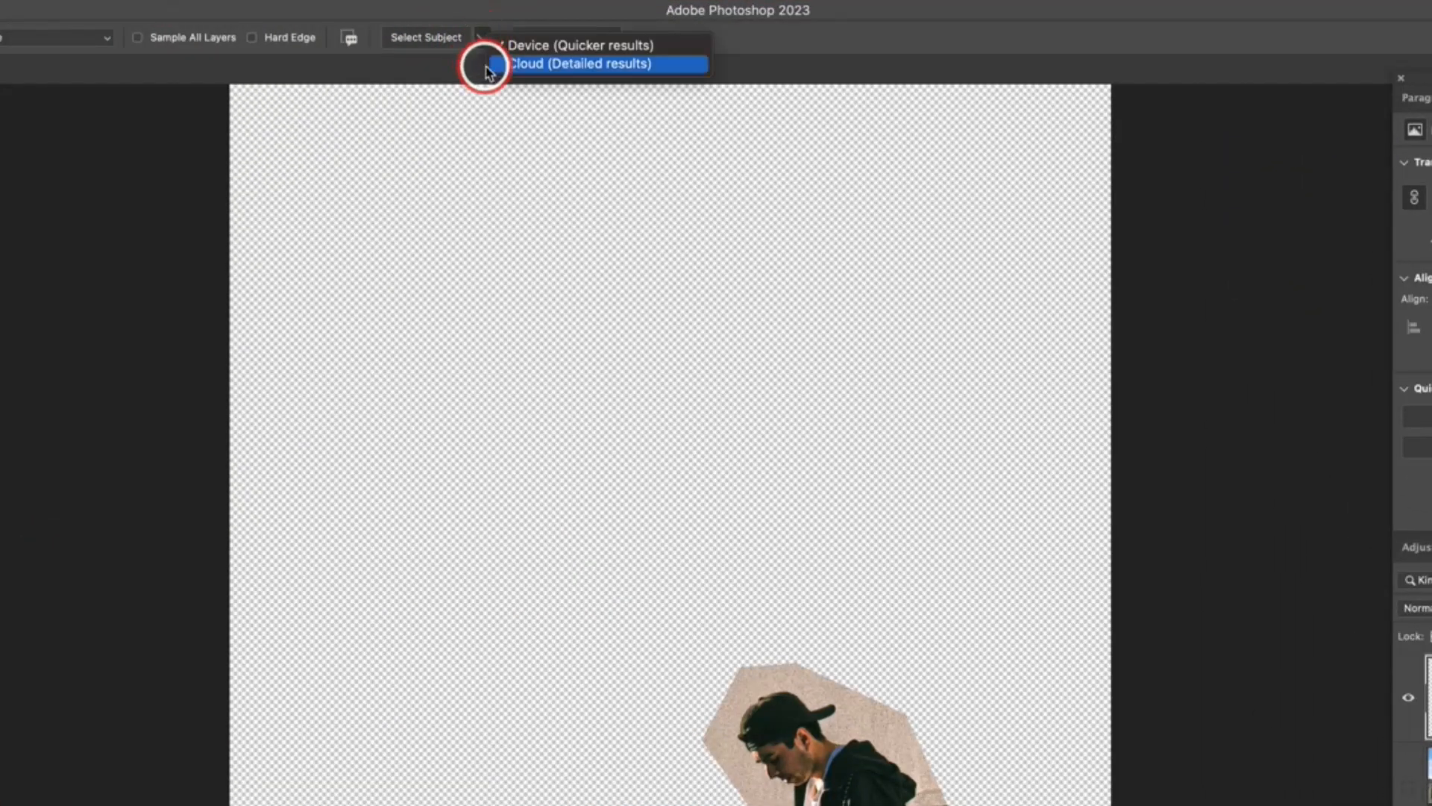
pyautogui.click(590, 64)
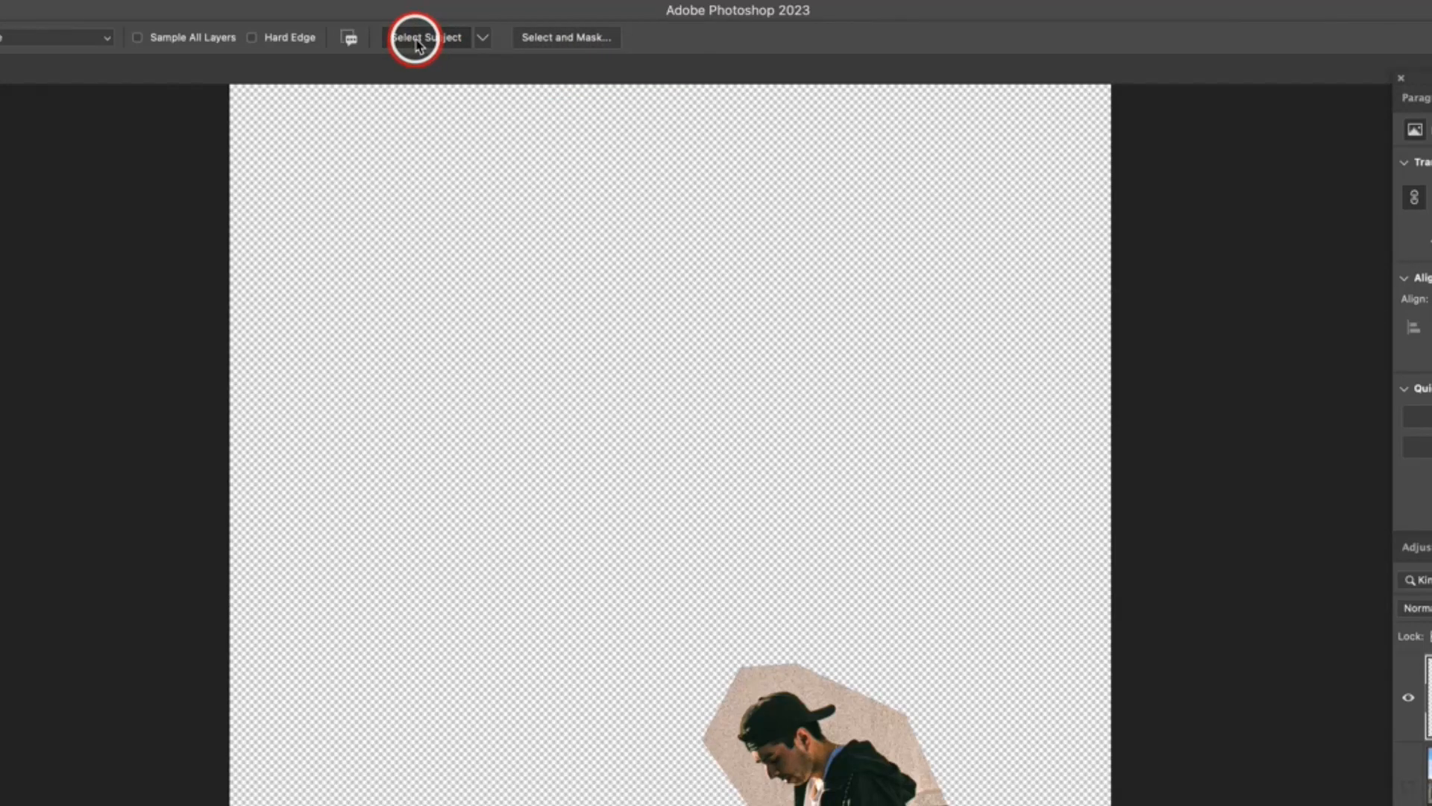
pyautogui.click(416, 44)
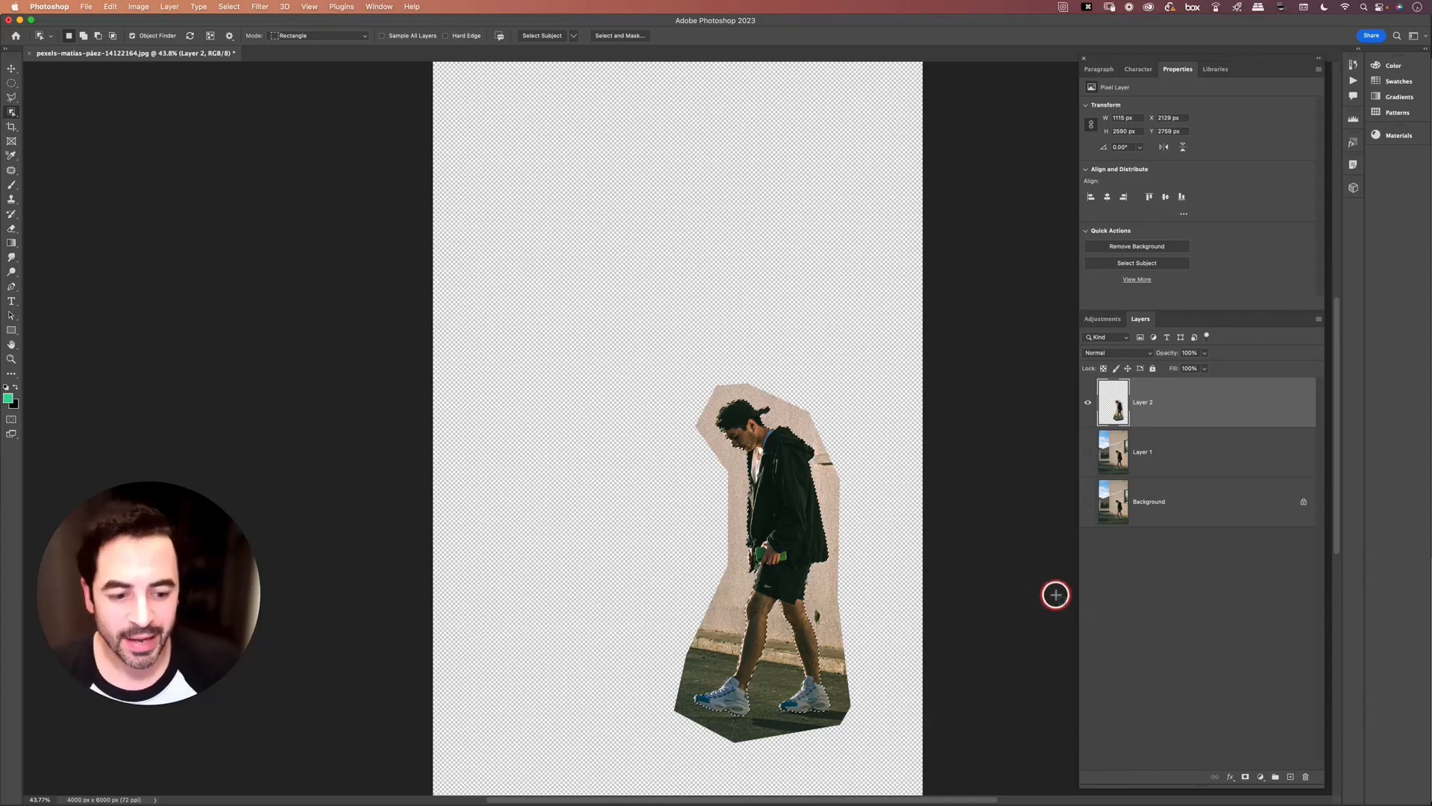
pyautogui.click(1245, 776)
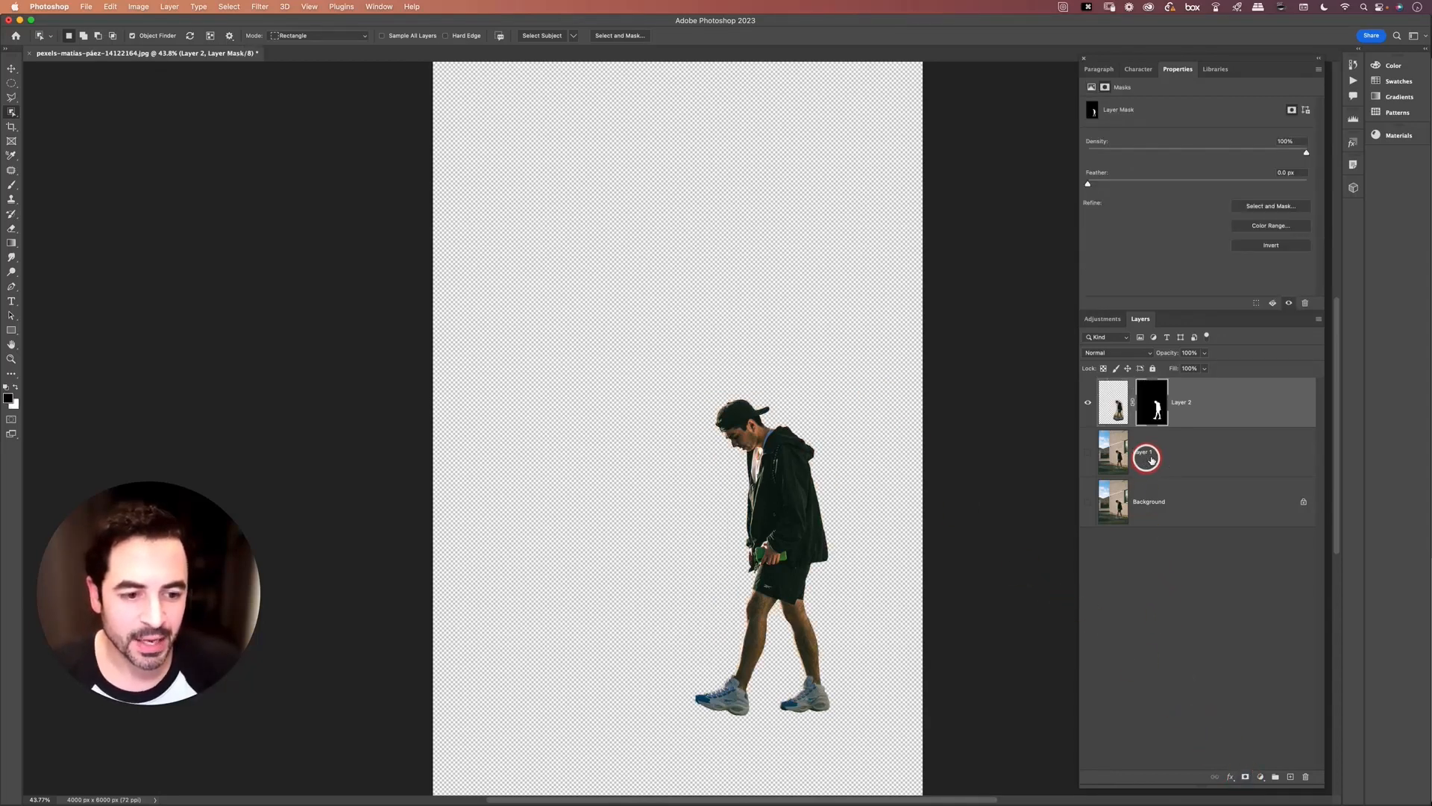
# Make Layer 1 the active layer and turn its visibility back on
pyautogui.click(1196, 458)
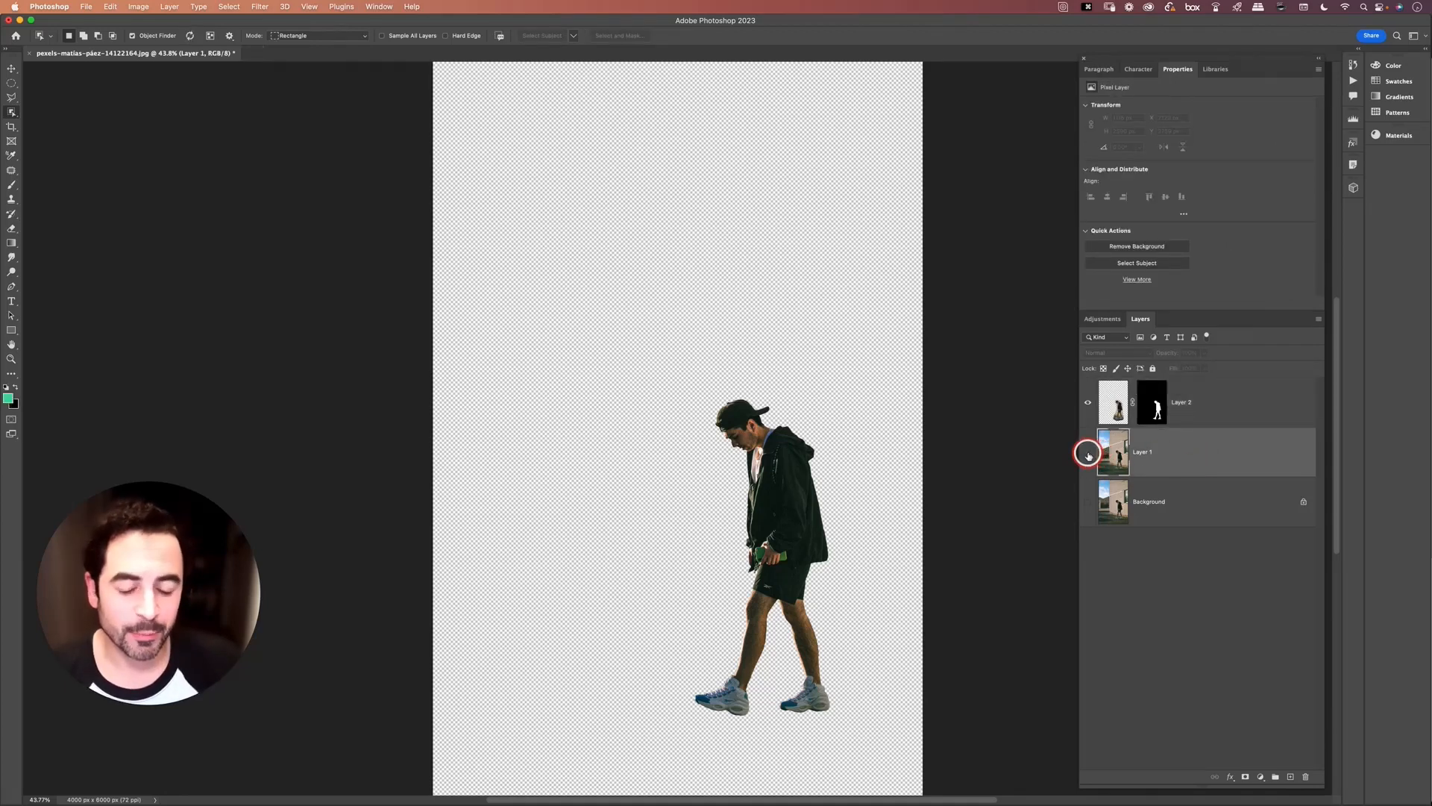
pyautogui.click(1088, 454)
pyautogui.click(1087, 454)
pyautogui.click(1087, 455)
pyautogui.click(1087, 454)
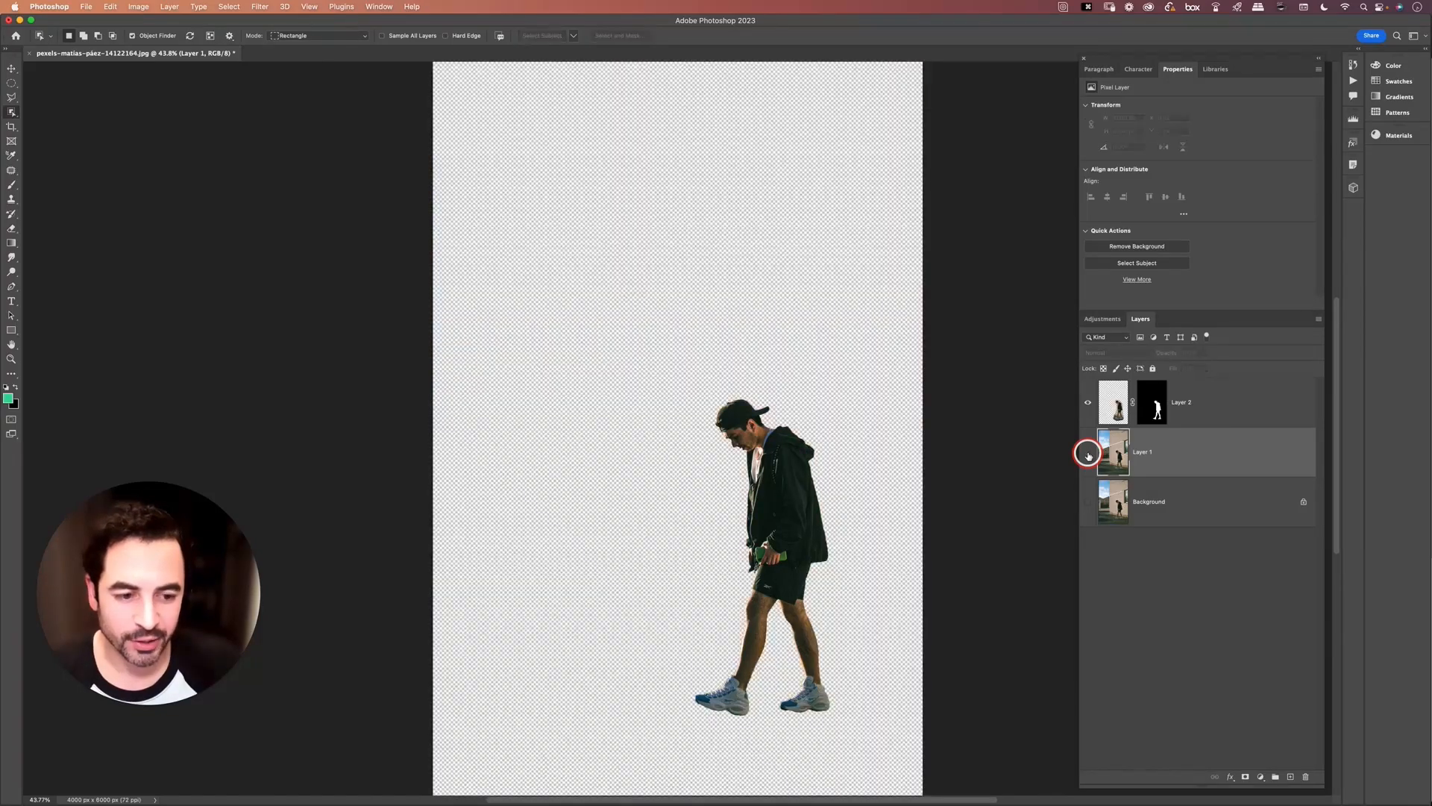
pyautogui.click(1088, 455)
# Trace a closed Pen tool path around the upper ground shadow, from the image edge to the trailing shoe
pyautogui.press('super+equal')
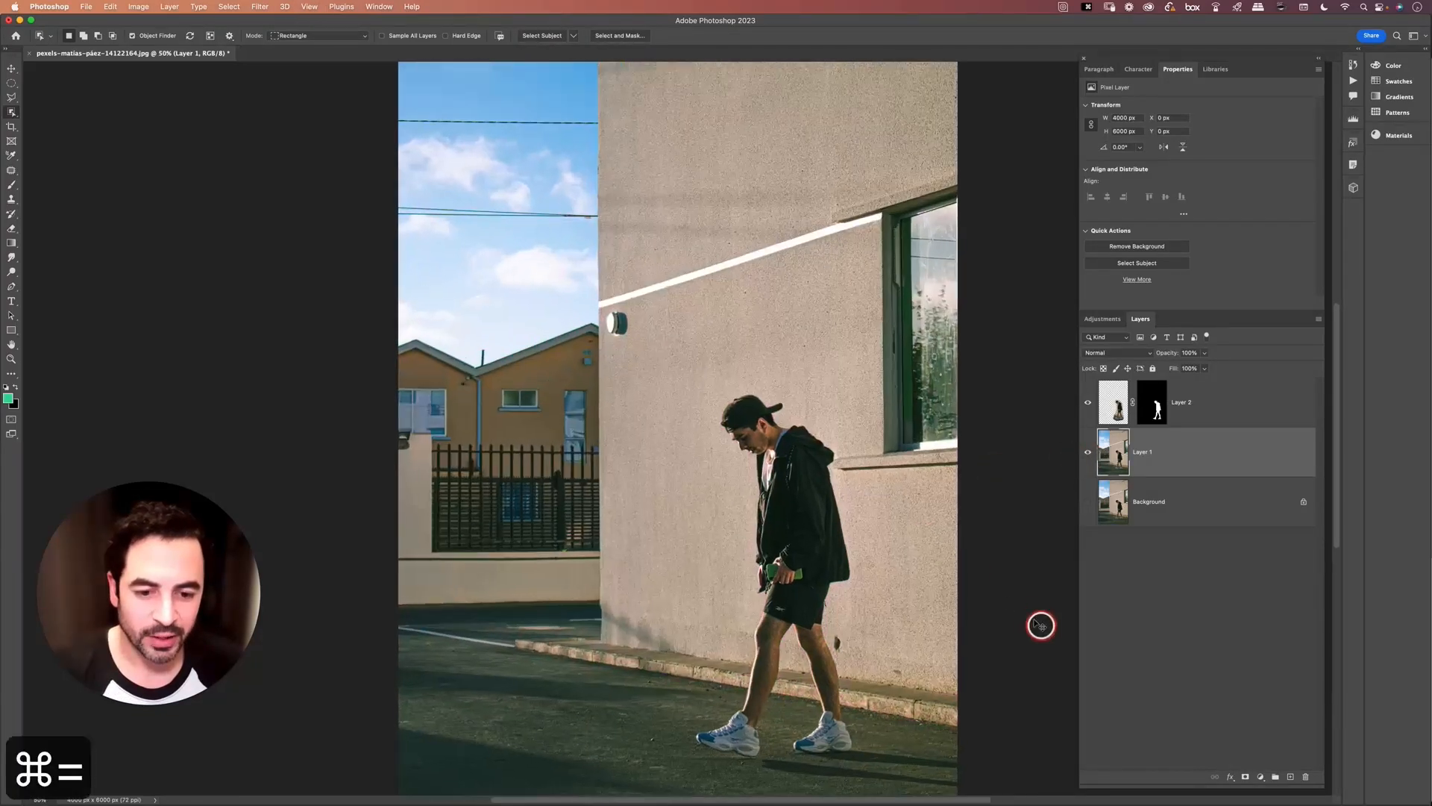
pyautogui.press('super+equal')
pyautogui.press('super+equal')
pyautogui.press('space')
pyautogui.moveTo(1000, 623); pyautogui.dragTo(883, 444)
pyautogui.press('p')
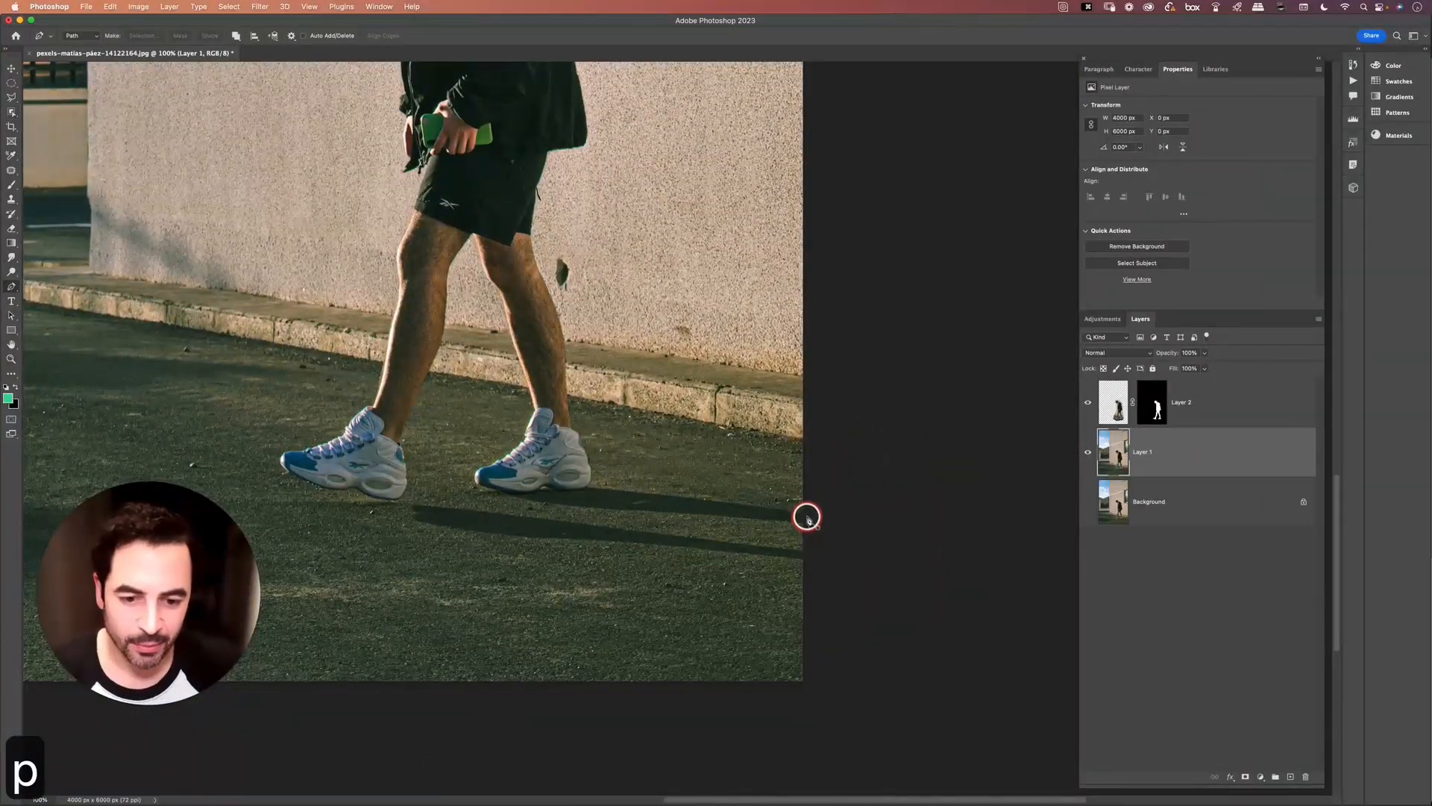
pyautogui.click(808, 514)
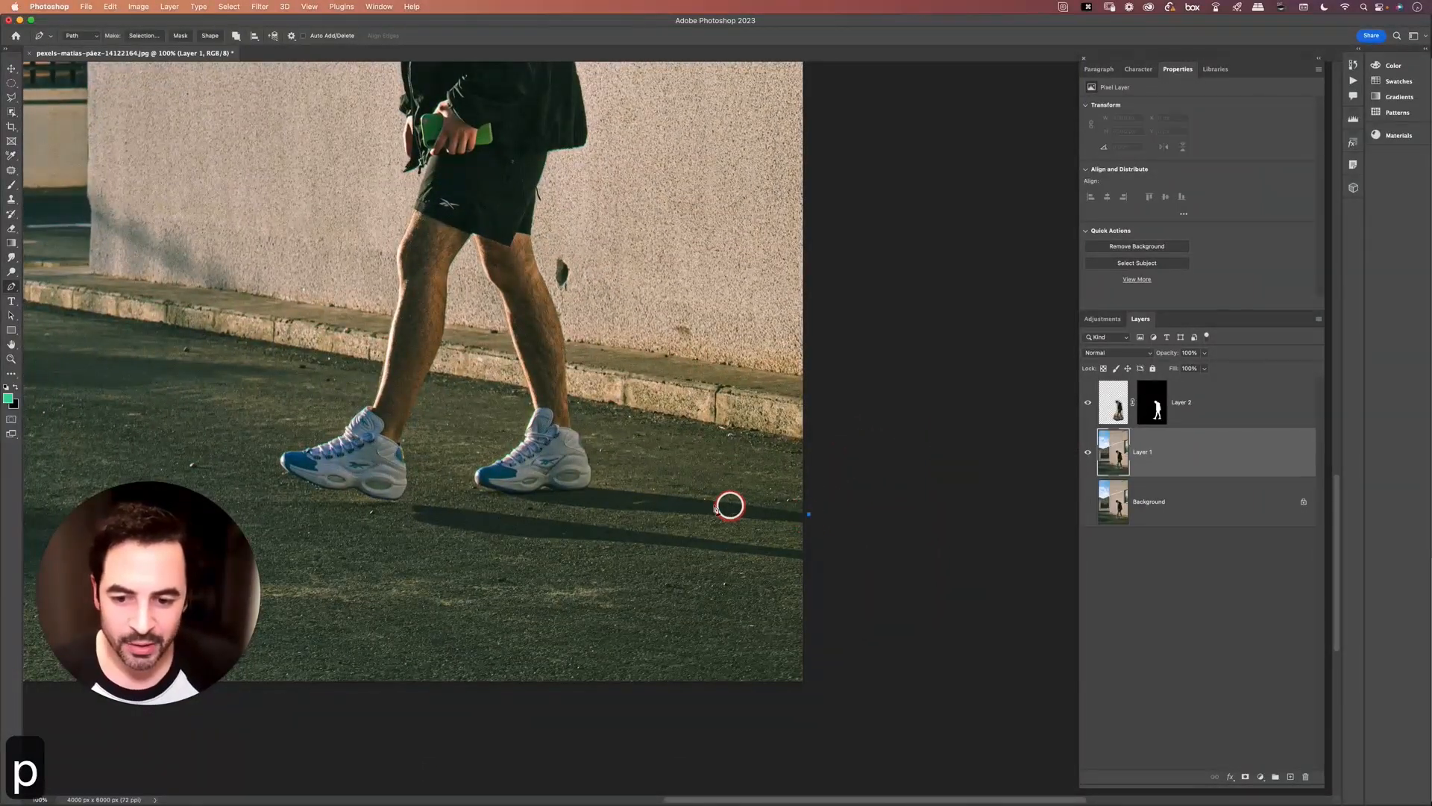
pyautogui.click(586, 487)
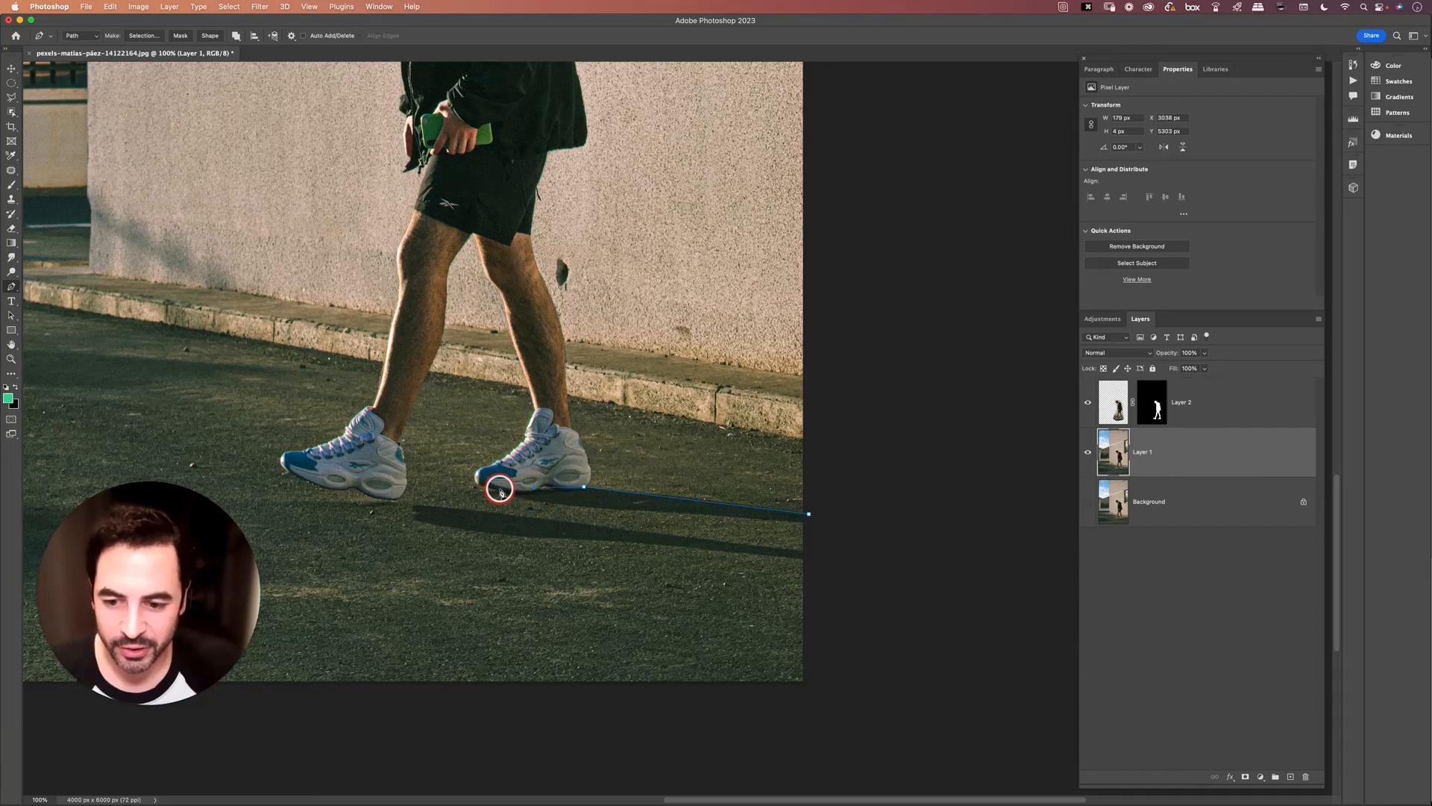
pyautogui.moveTo(509, 494); pyautogui.dragTo(809, 524)
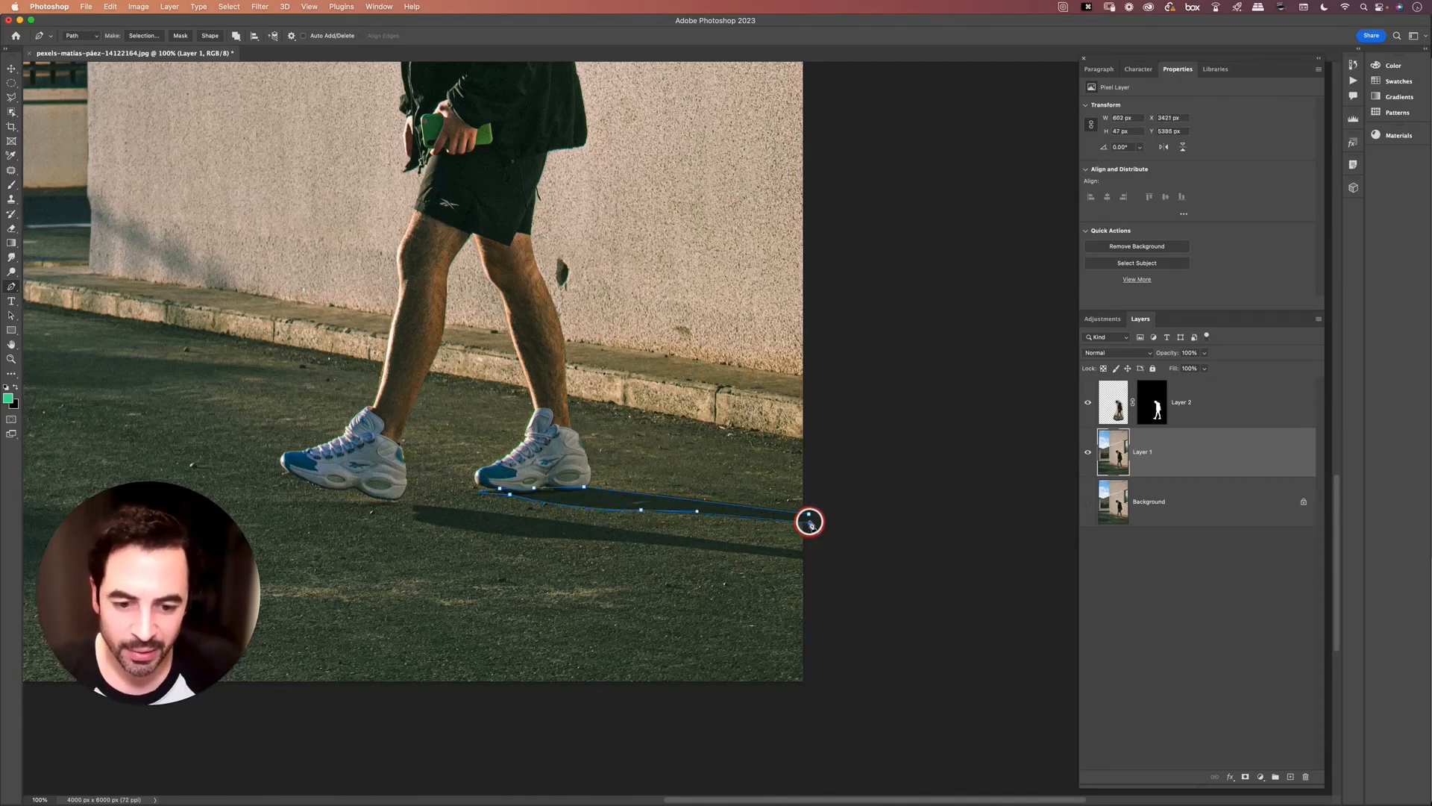
pyautogui.click(809, 514)
# Trace a second closed Pen tool path around the lower ground shadow cast by the leading foot
pyautogui.click(807, 552)
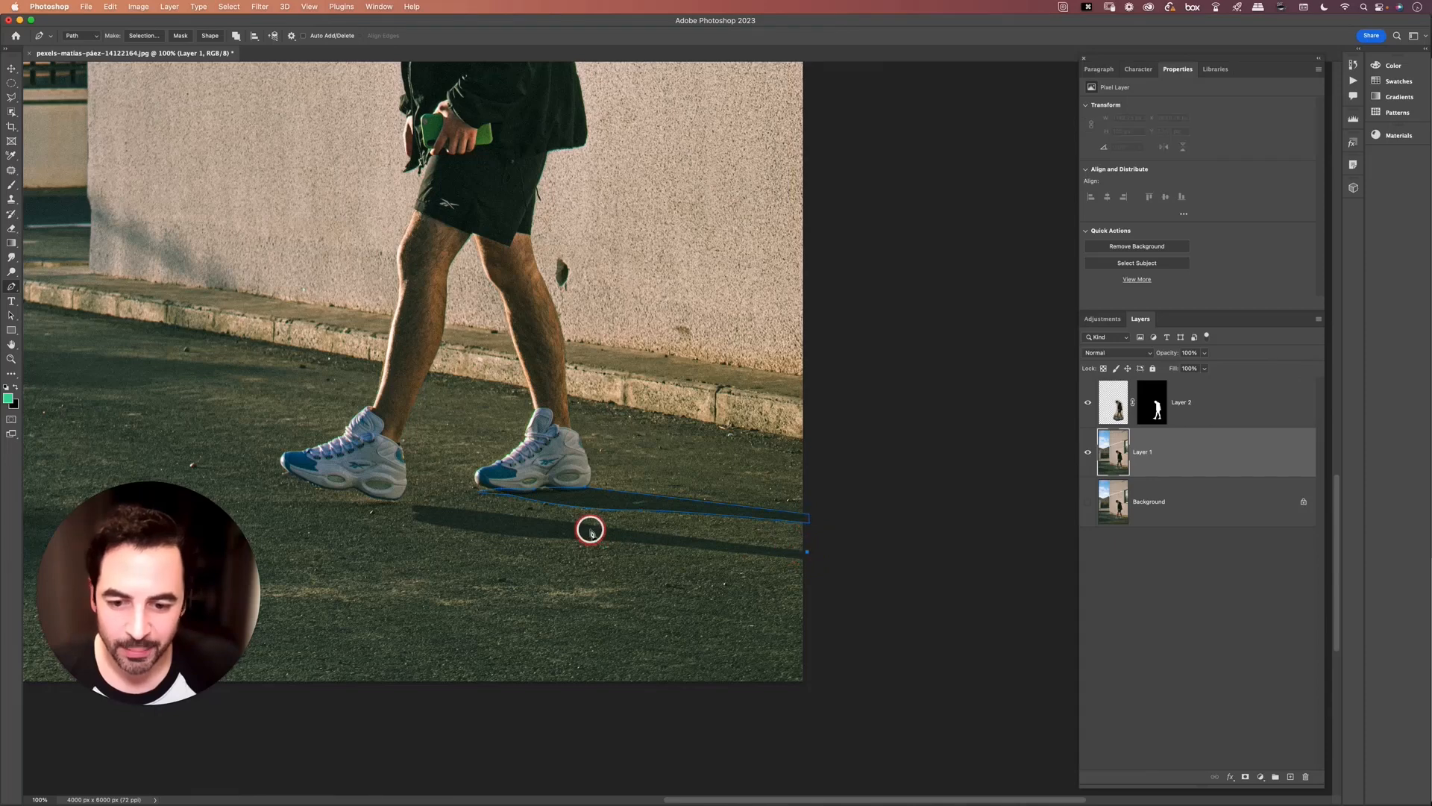
pyautogui.moveTo(453, 510)
pyautogui.mouseDown()
pyautogui.moveTo(419, 513)
pyautogui.moveTo(449, 526)
pyautogui.mouseUp()
pyautogui.click(415, 506)
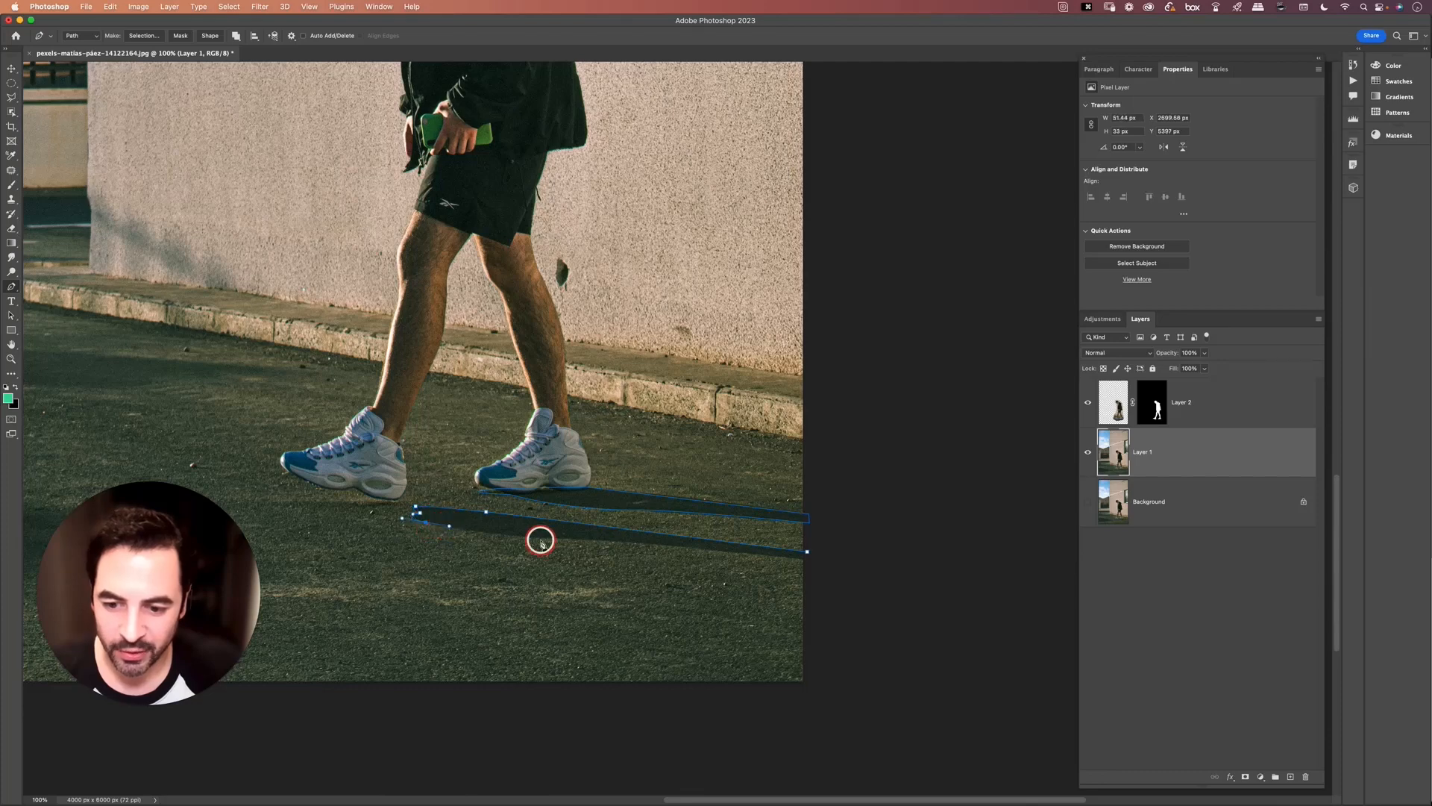
pyautogui.moveTo(575, 537); pyautogui.dragTo(615, 536)
pyautogui.moveTo(807, 551); pyautogui.dragTo(807, 556)
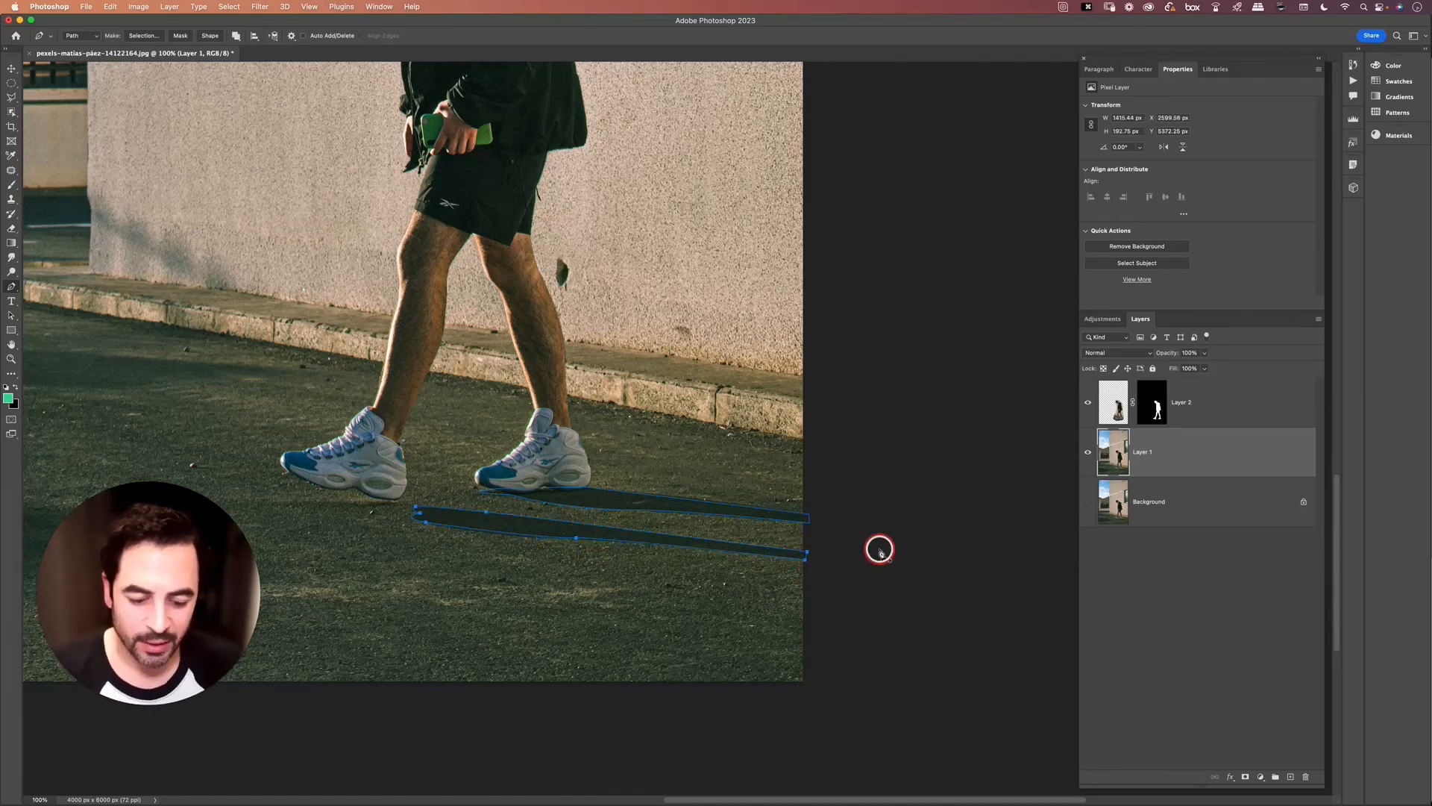
# Load both shadow paths as a selection, copy it from Layer 1 to a new layer and hide Layer 1
pyautogui.press('super+Return')
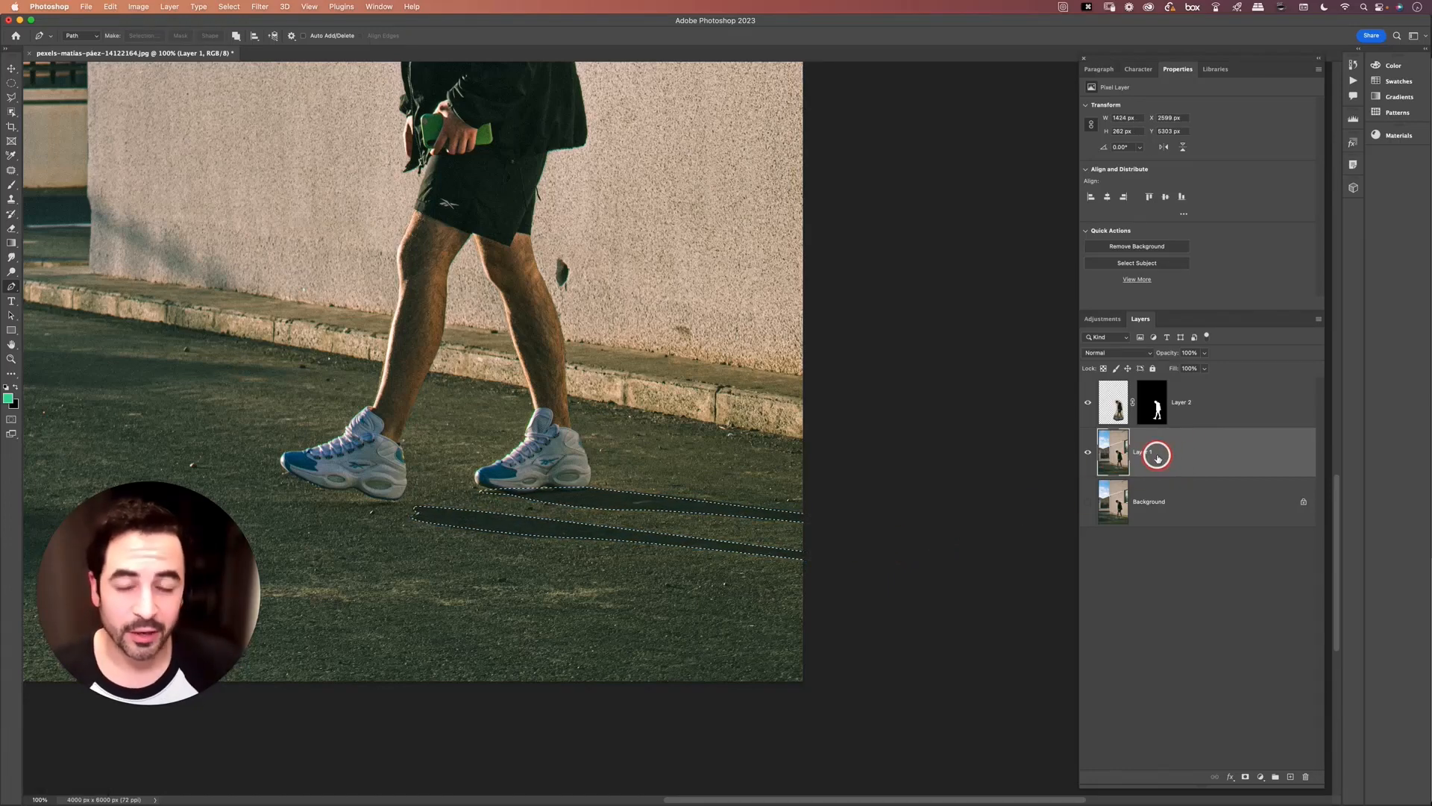
pyautogui.press('super+j')
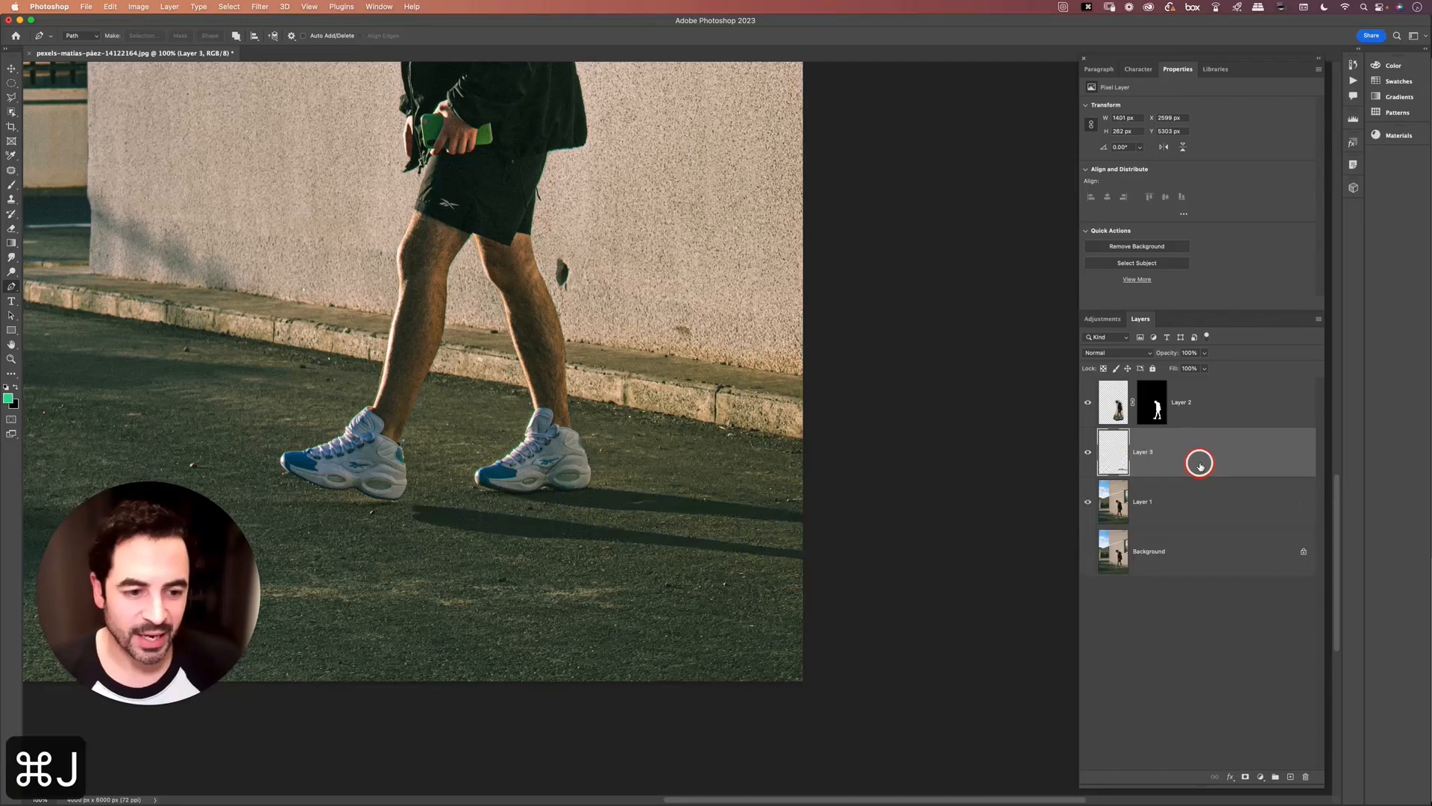
pyautogui.click(1088, 504)
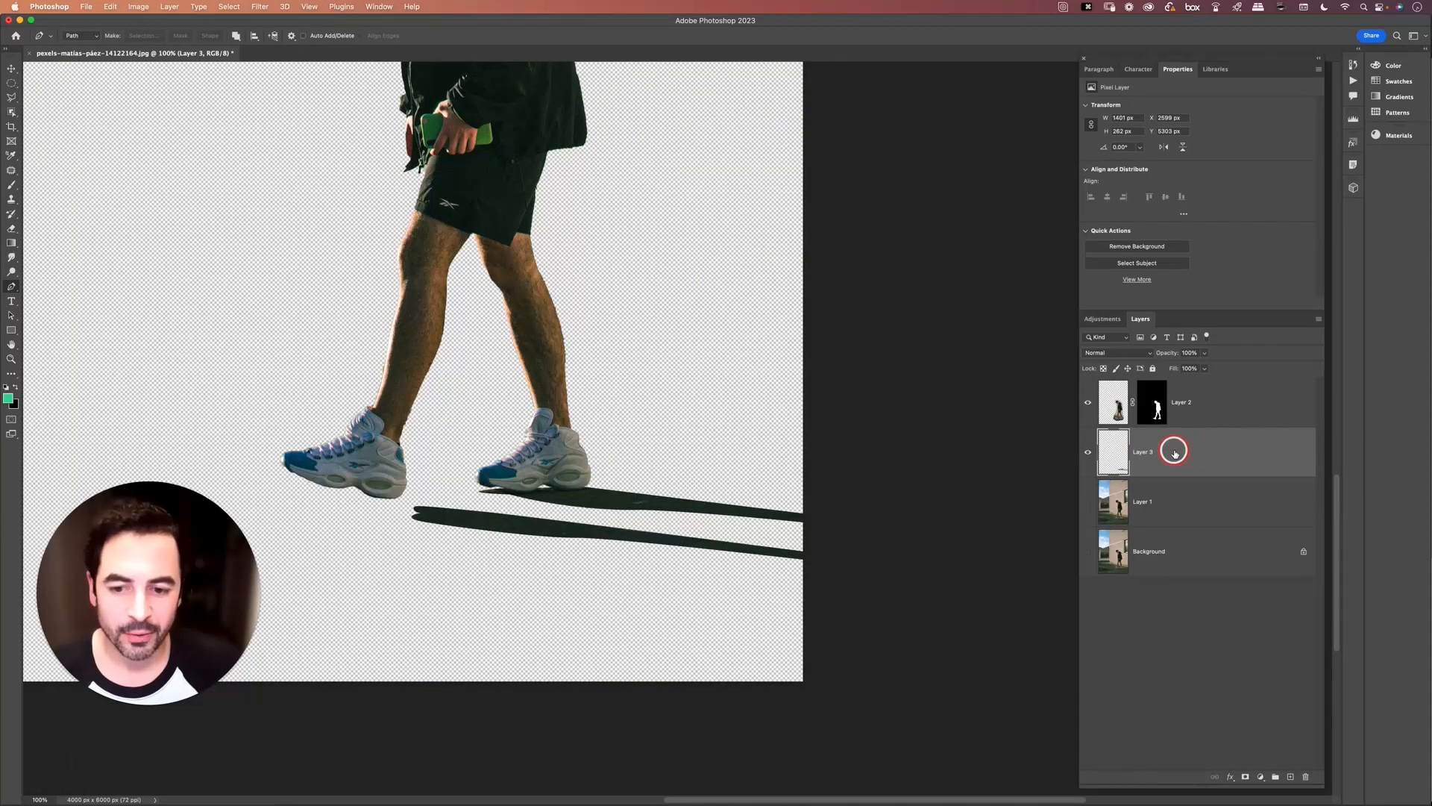
pyautogui.click(1086, 454)
pyautogui.click(1086, 454)
pyautogui.click(1086, 453)
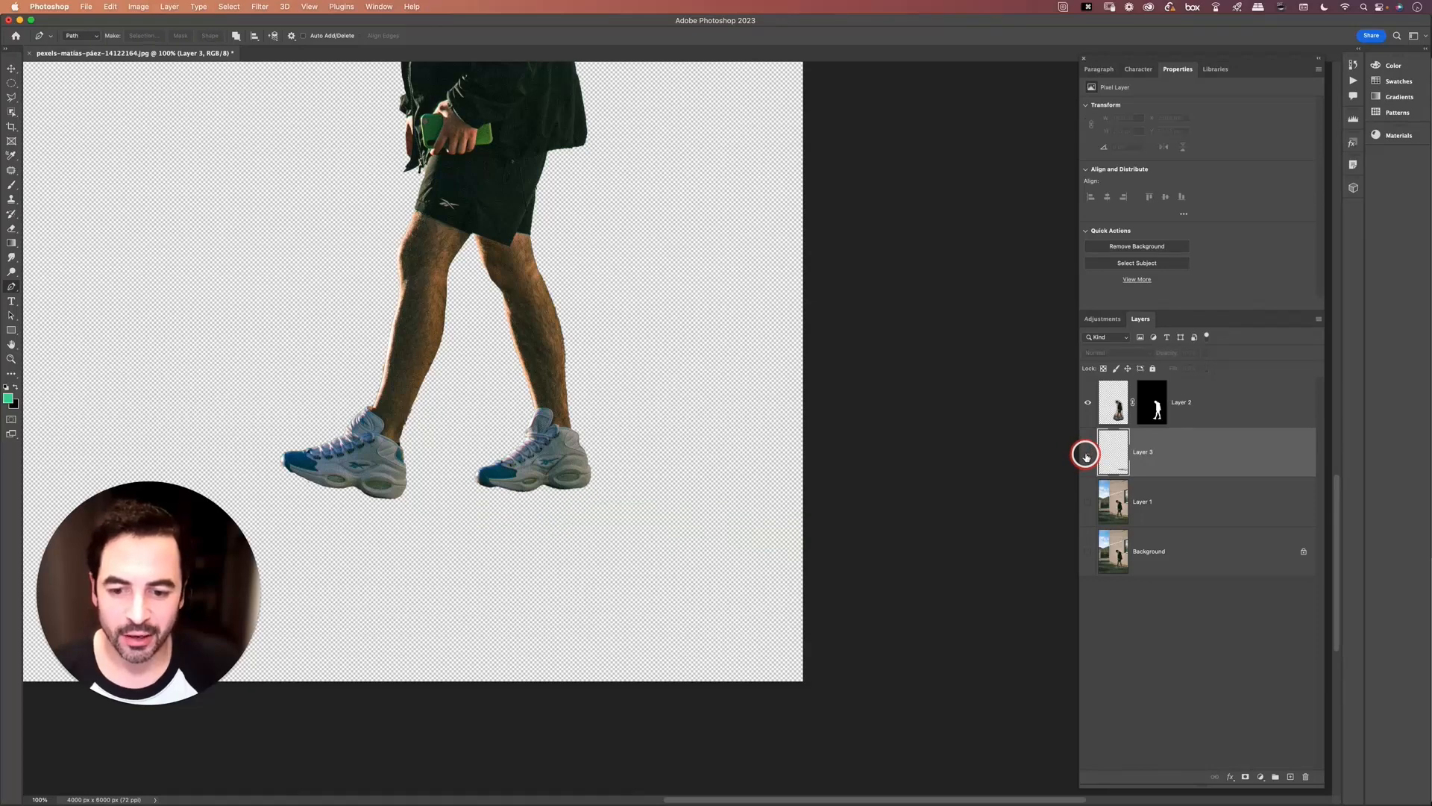
pyautogui.click(1086, 453)
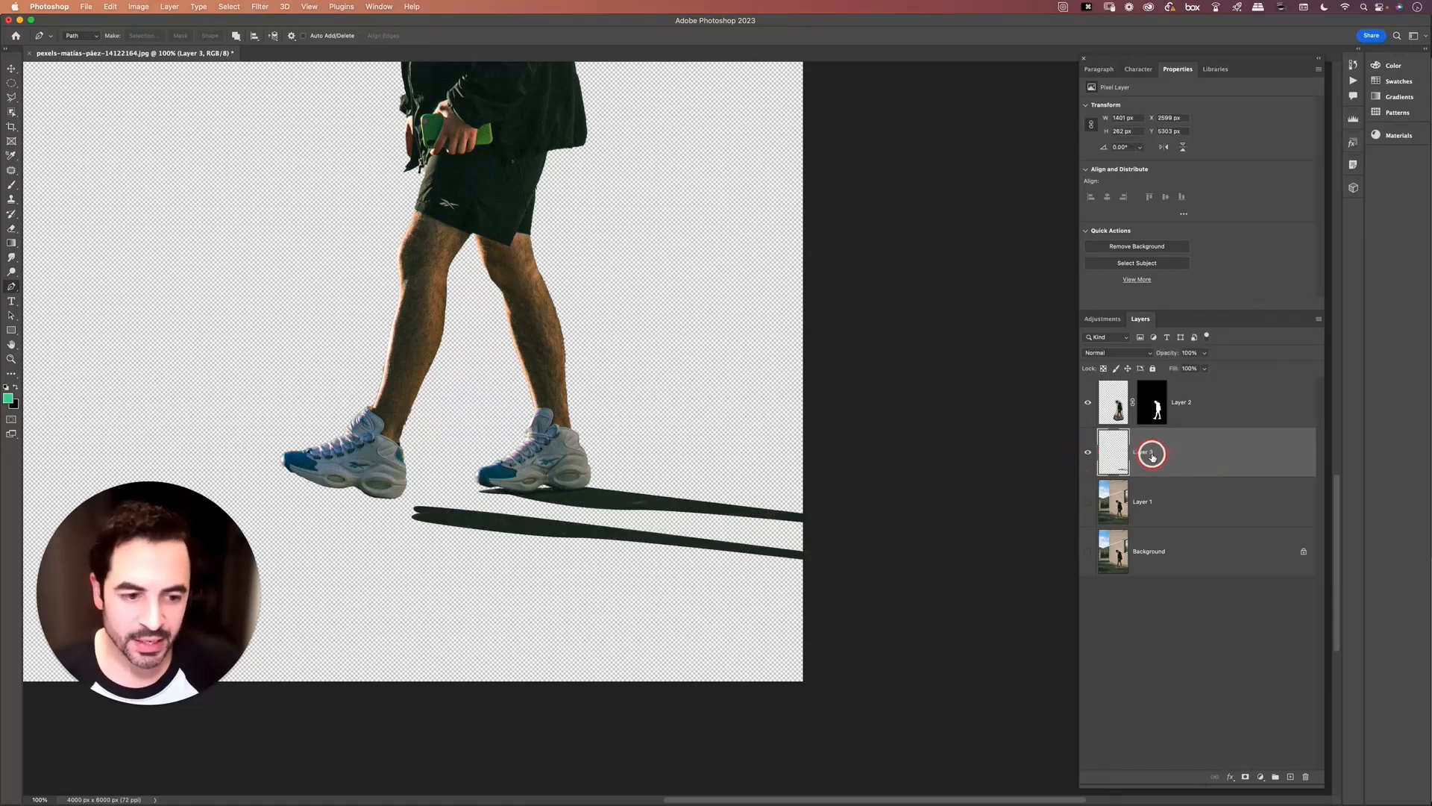
# Rename the extracted shadow layer as SHADOWS and convert it to a Smart Object
pyautogui.write('SHADOWS')
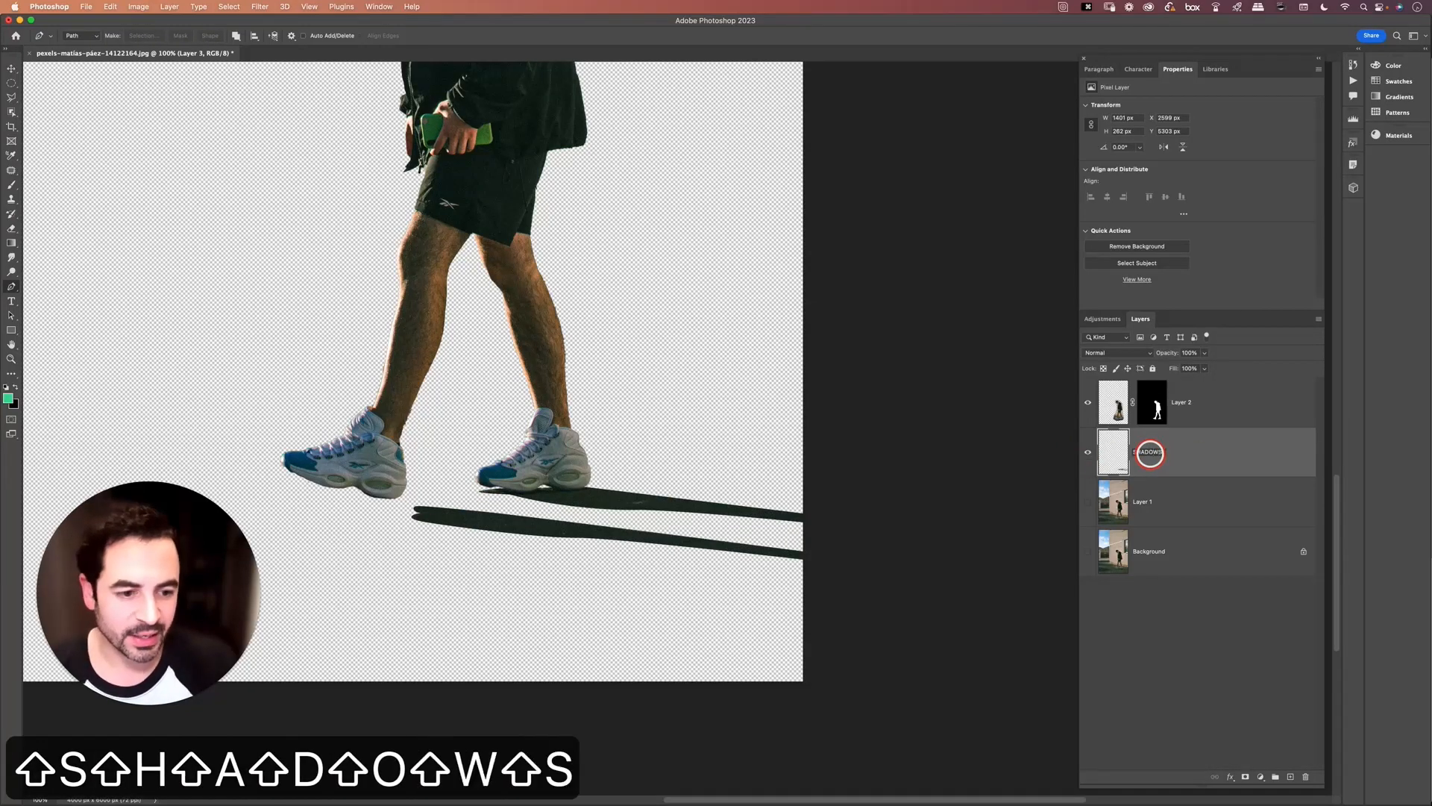
pyautogui.press('Return')
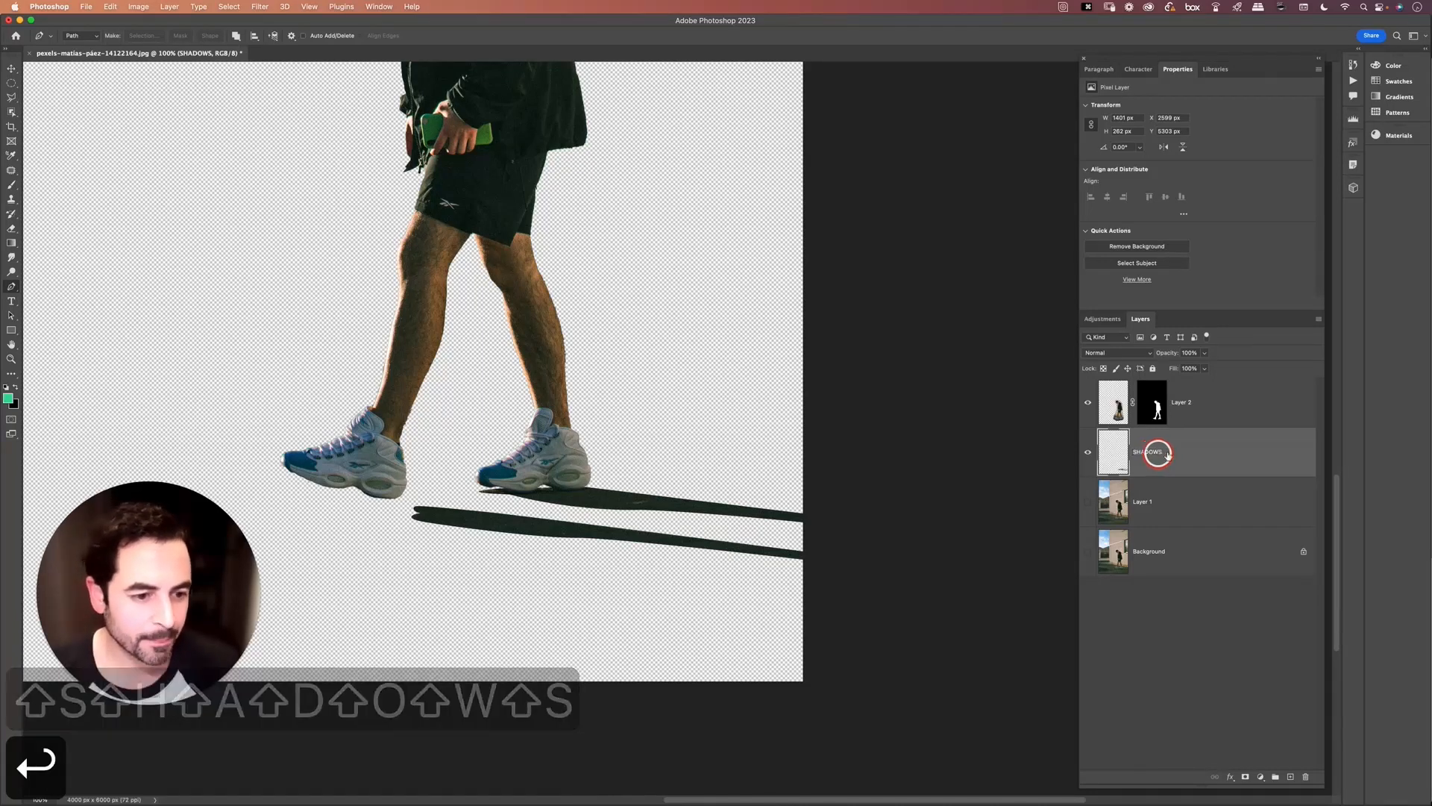
pyautogui.rightClick(1224, 451)
pyautogui.click(1247, 423)
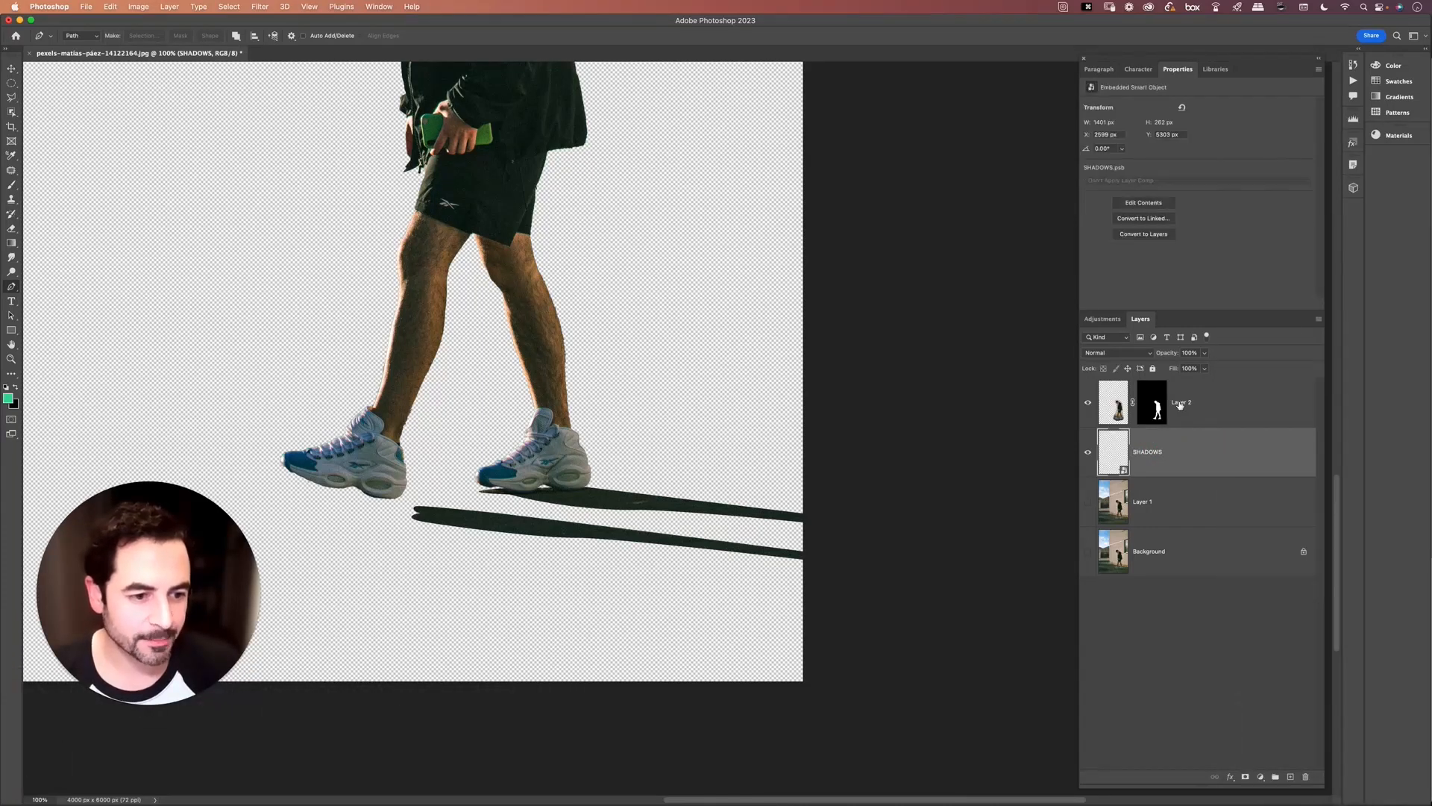
# Rename the masked cutout layer of the man as SILO and convert it to a Smart Object
pyautogui.doubleClick(1179, 402)
pyautogui.write('SILO')
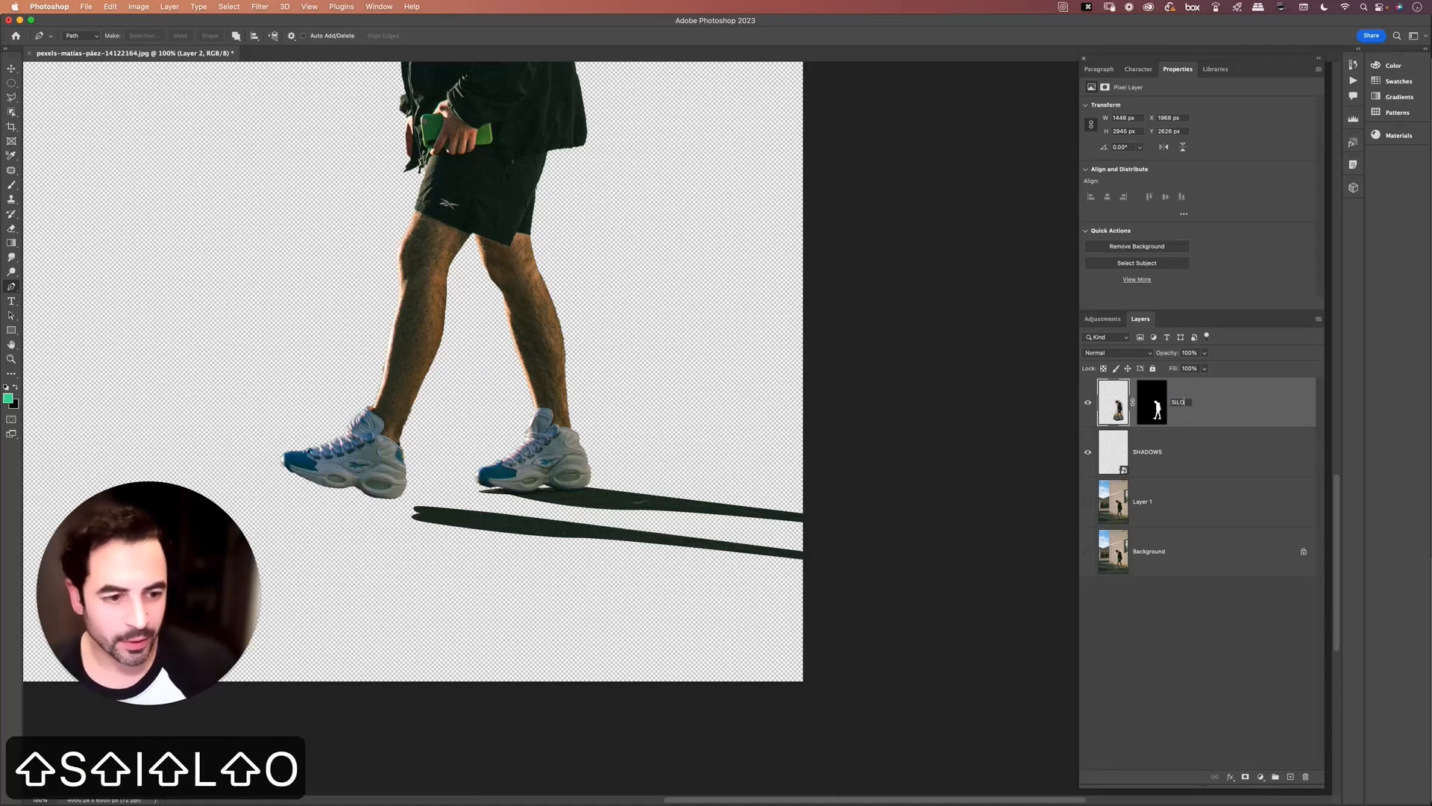
pyautogui.press('Return')
pyautogui.rightClick(1230, 410)
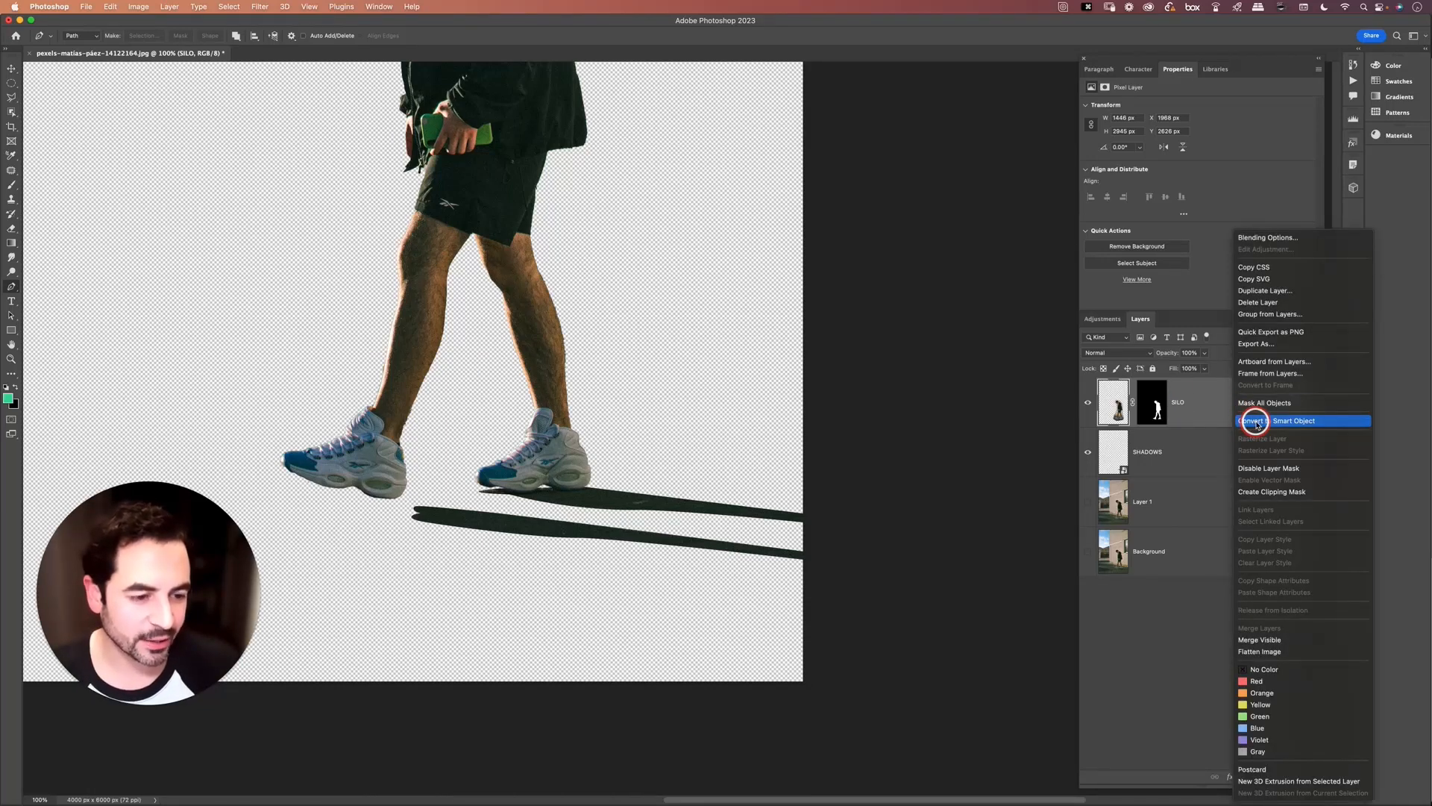
pyautogui.click(1257, 423)
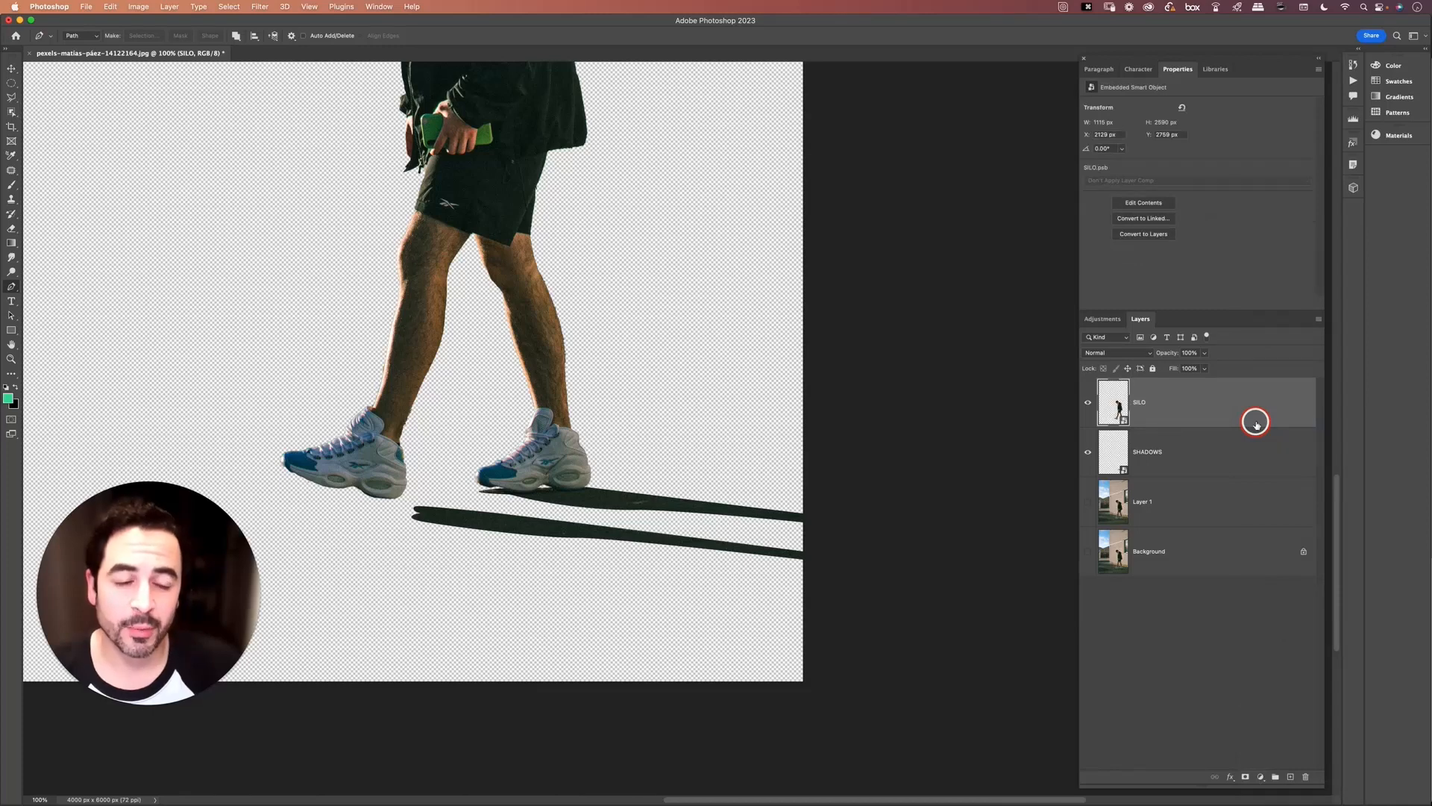
# Hide the SILO and SHADOWS layers and make Layer 1 visible and active
pyautogui.press('super+minus')
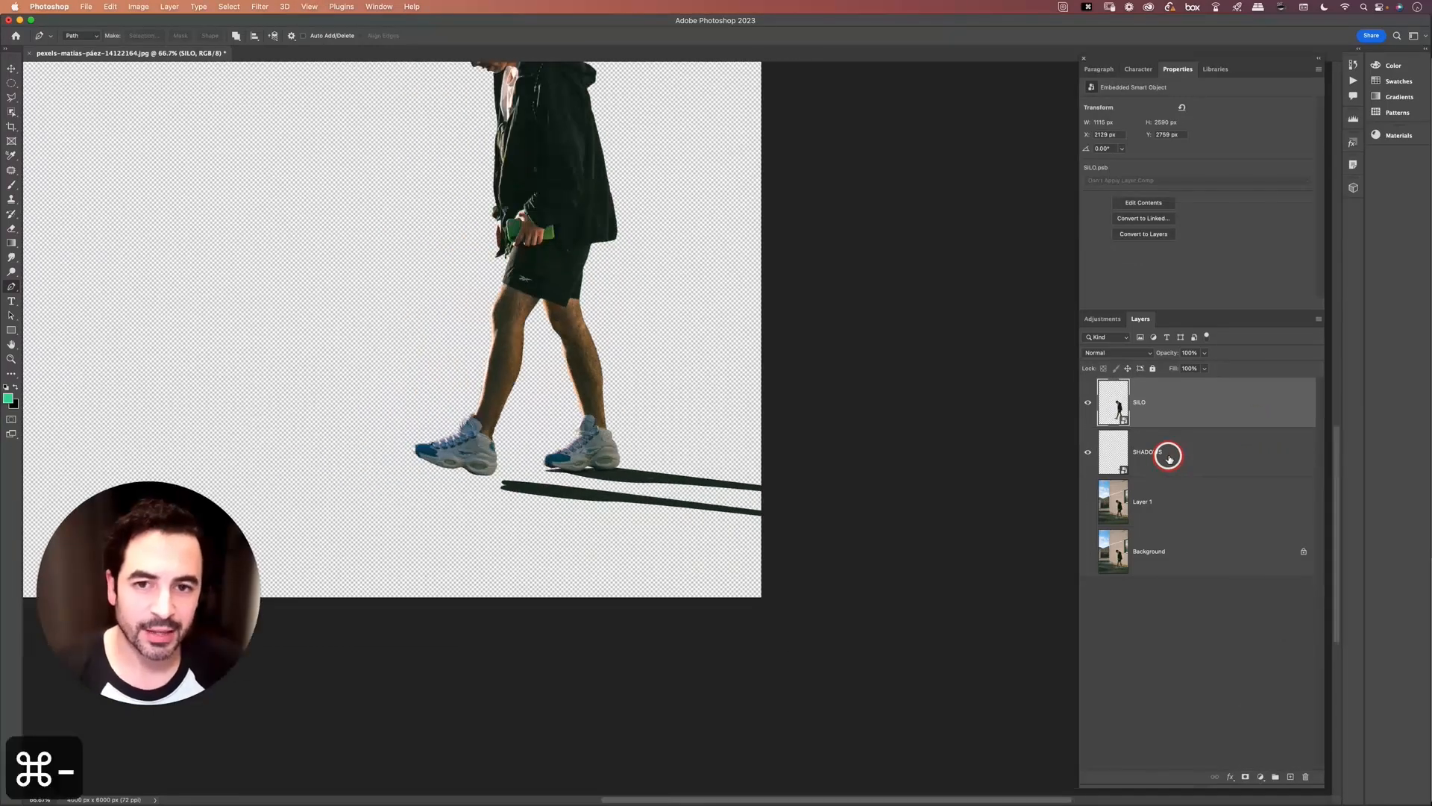
pyautogui.press('super+minus')
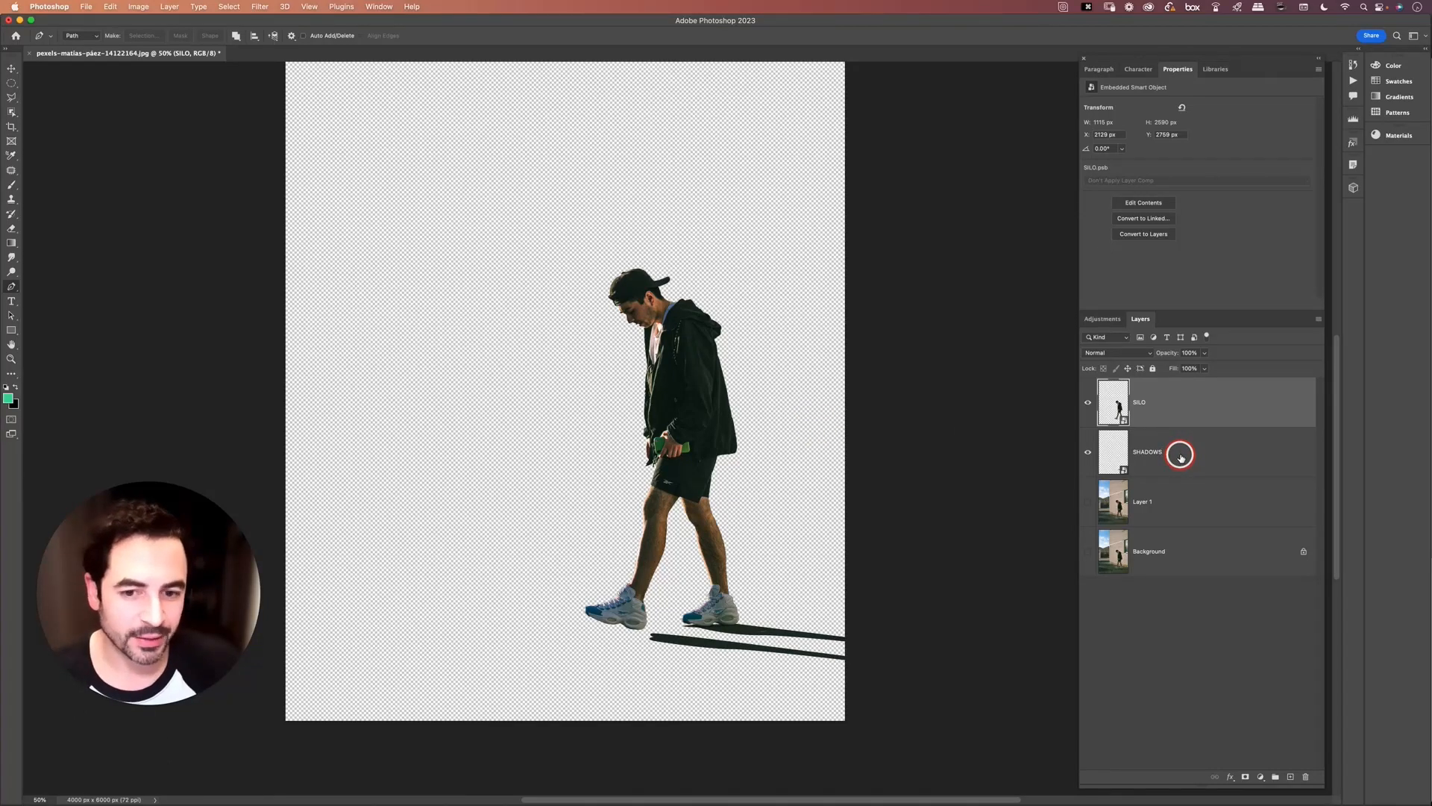
pyautogui.click(1137, 507)
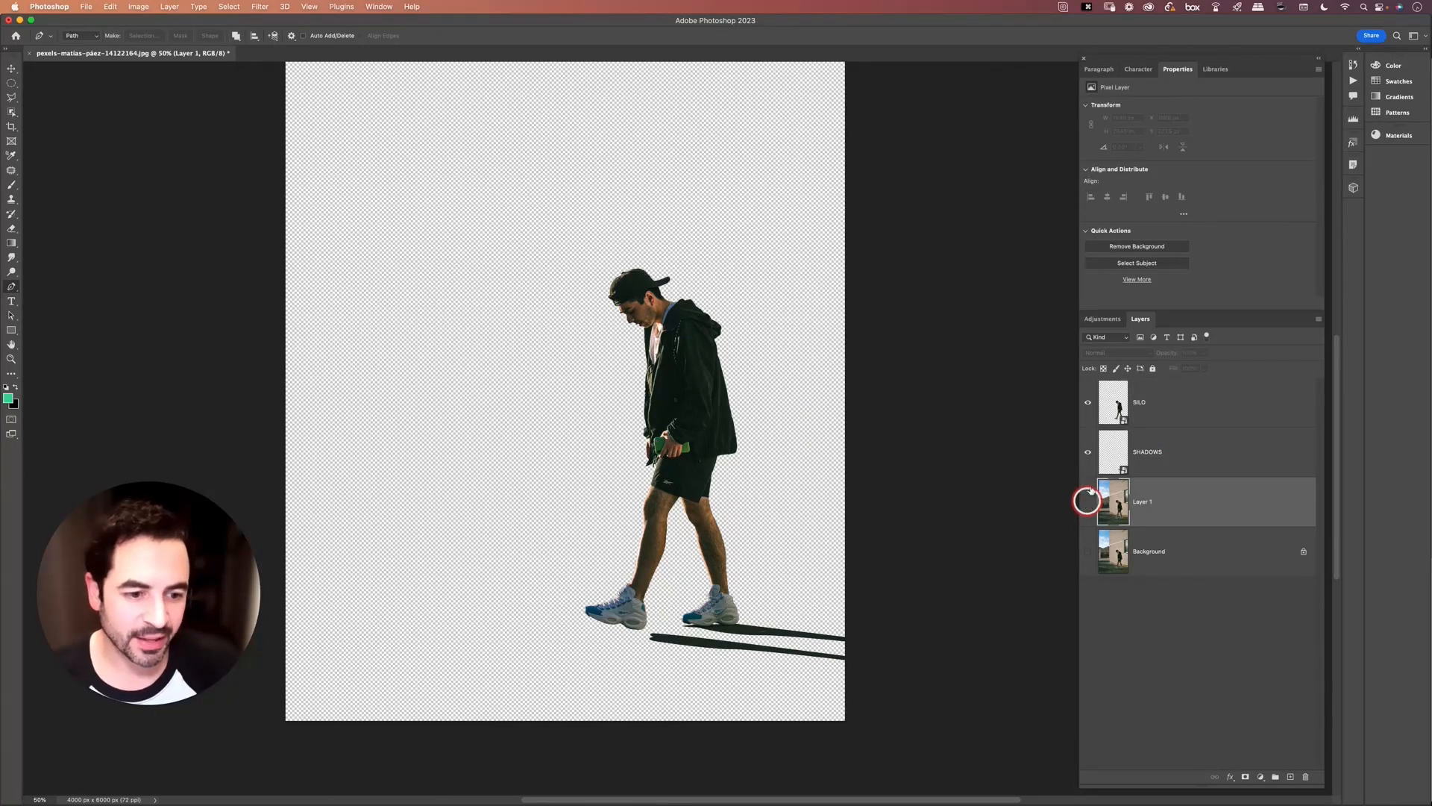
pyautogui.moveTo(1087, 398); pyautogui.dragTo(1087, 452)
pyautogui.click(1160, 449)
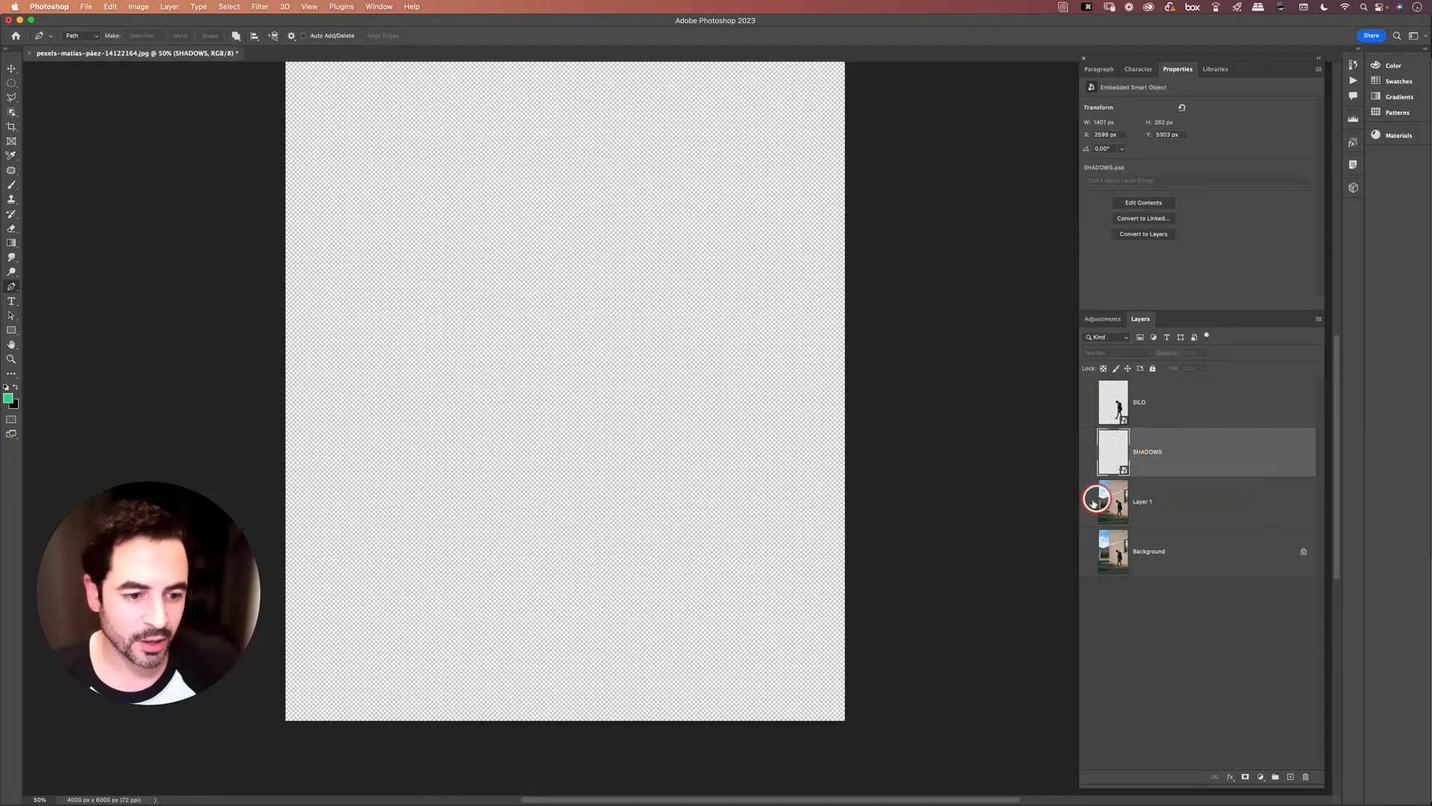
pyautogui.click(1091, 502)
pyautogui.click(1172, 505)
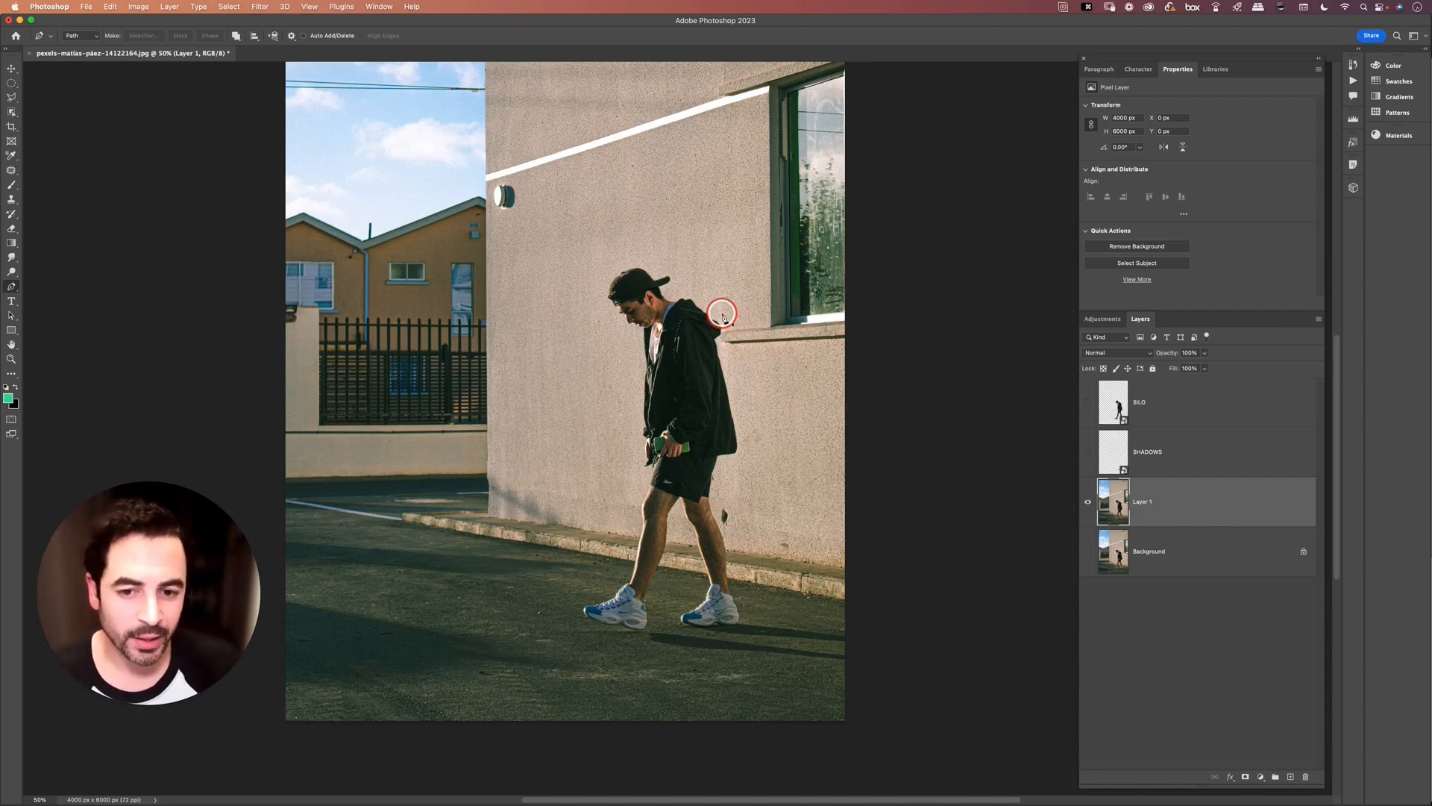
# Outline the man's body in front of the wall with the Polygonal Lasso, save the selection as "wall fix" and deselect
pyautogui.press('l')
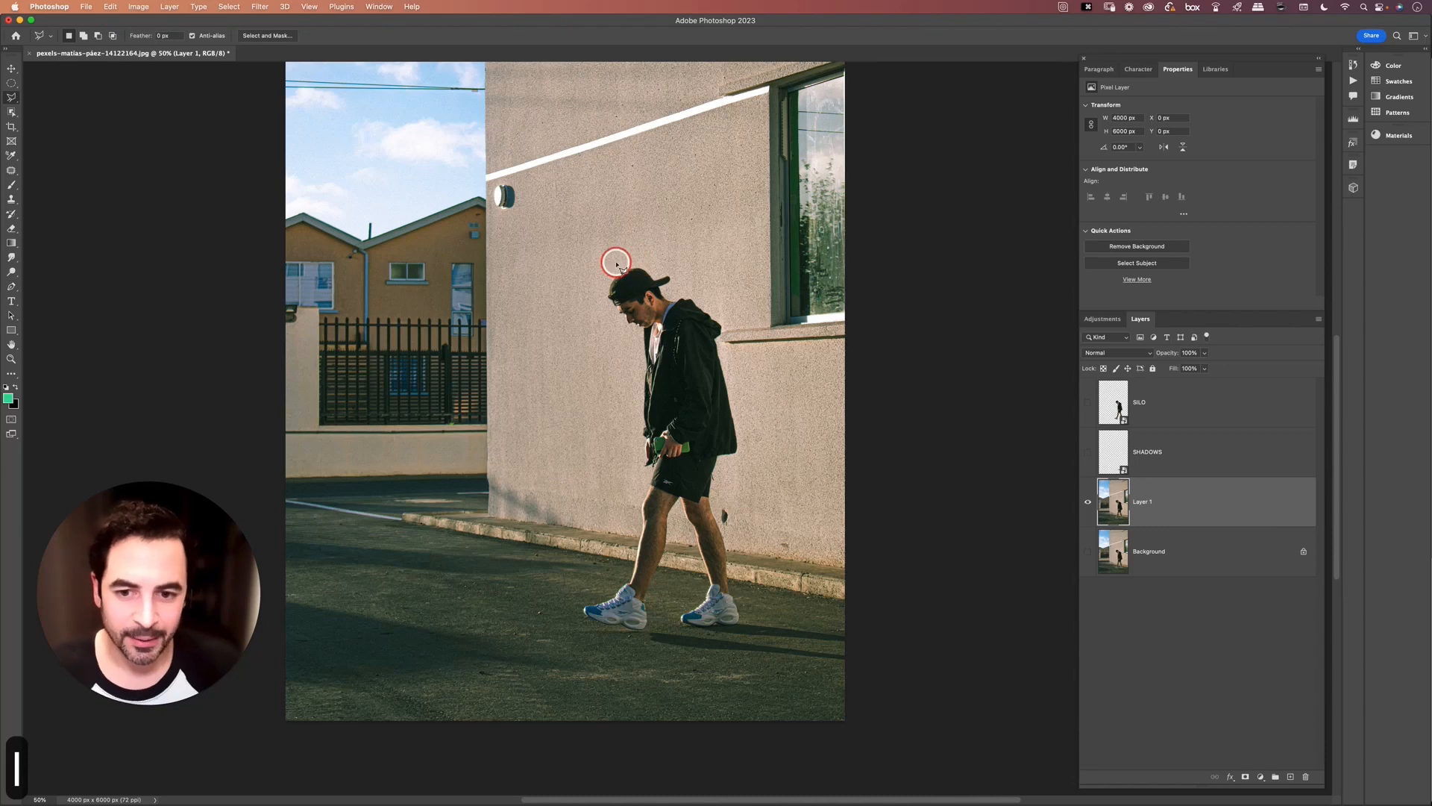
pyautogui.moveTo(616, 262)
pyautogui.mouseDown()
pyautogui.moveTo(669, 261)
pyautogui.moveTo(727, 316)
pyautogui.moveTo(751, 442)
pyautogui.moveTo(725, 514)
pyautogui.moveTo(724, 486)
pyautogui.moveTo(718, 496)
pyautogui.moveTo(733, 553)
pyautogui.moveTo(628, 539)
pyautogui.moveTo(625, 340)
pyautogui.moveTo(584, 291)
pyautogui.moveTo(616, 258)
pyautogui.mouseUp()
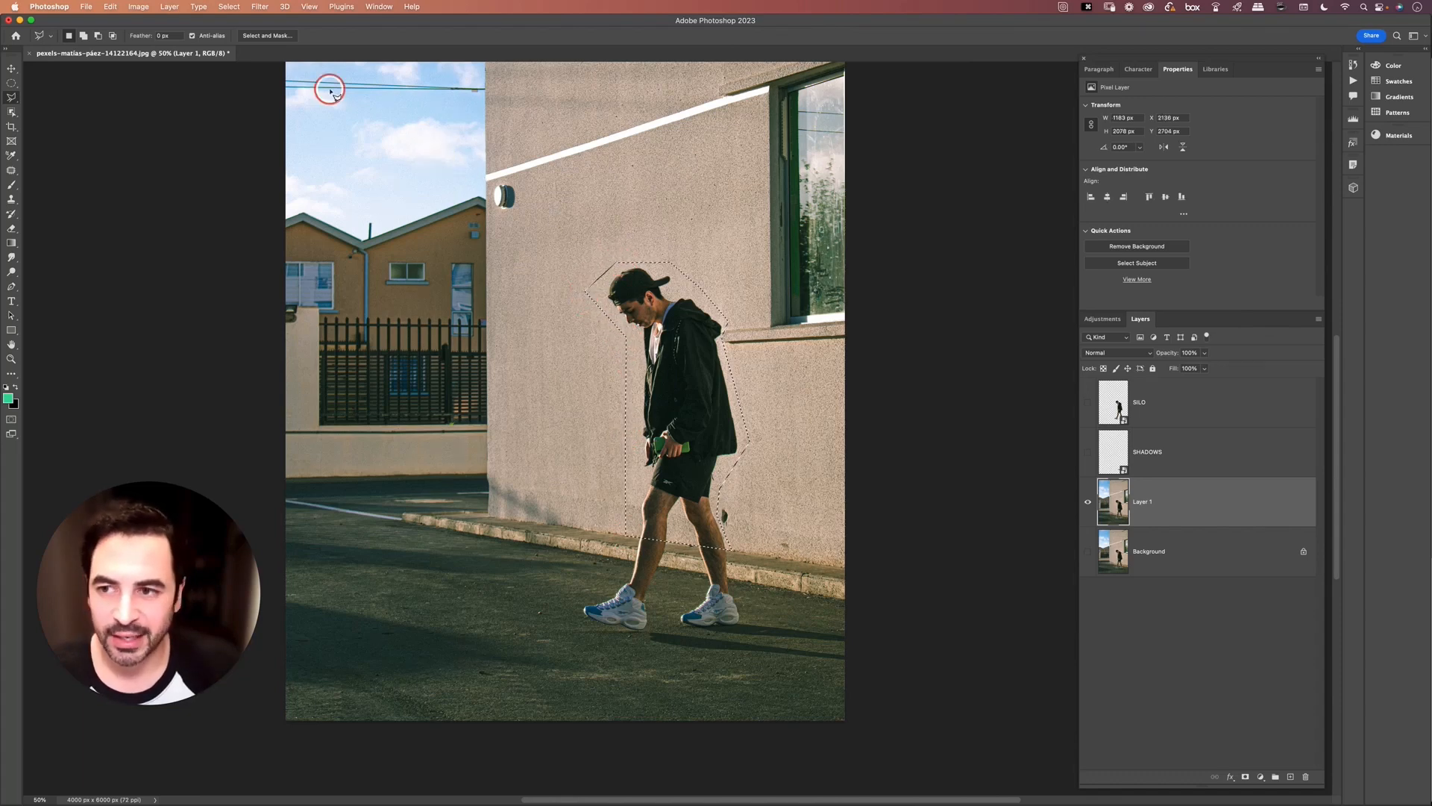
pyautogui.click(229, 7)
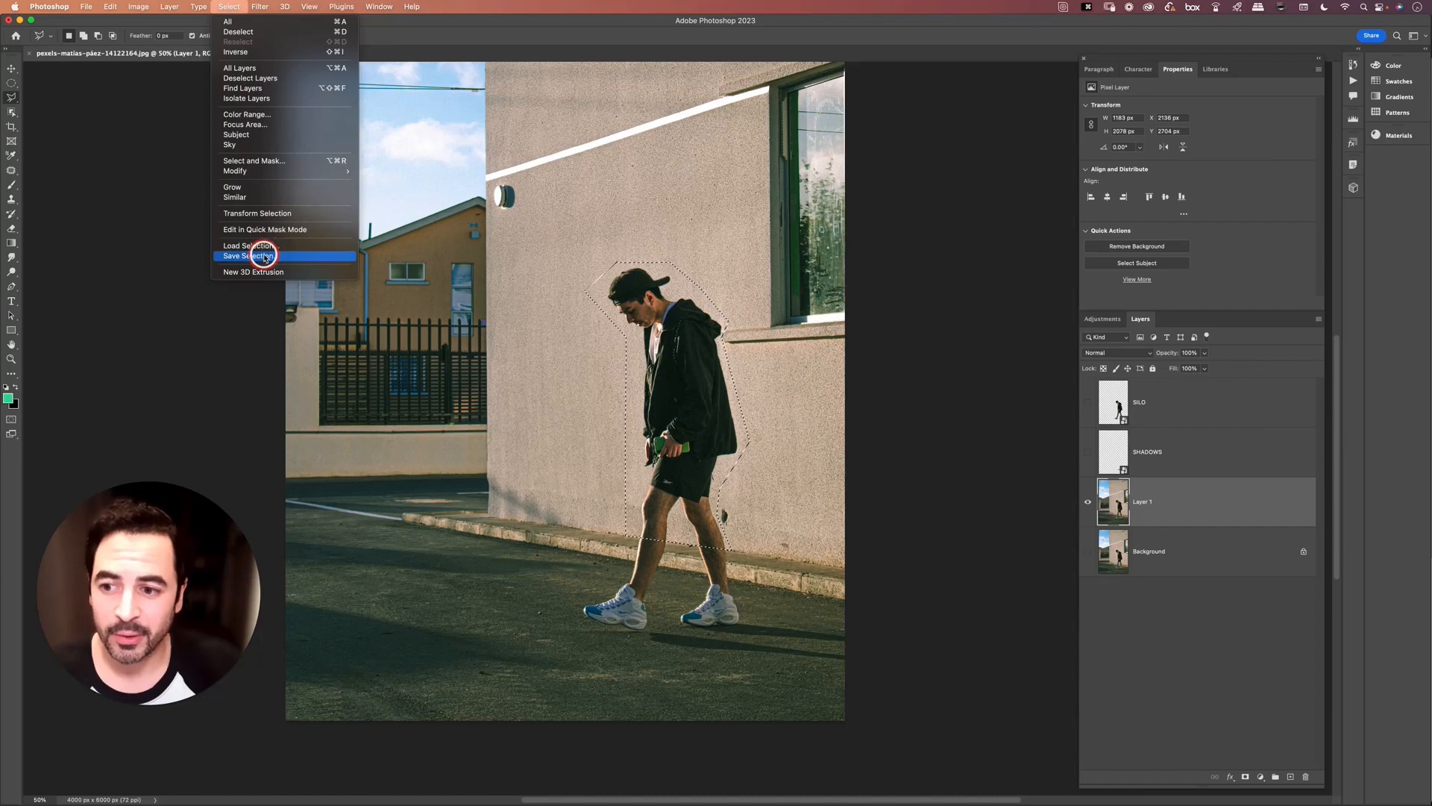
pyautogui.click(262, 256)
pyautogui.write('wall')
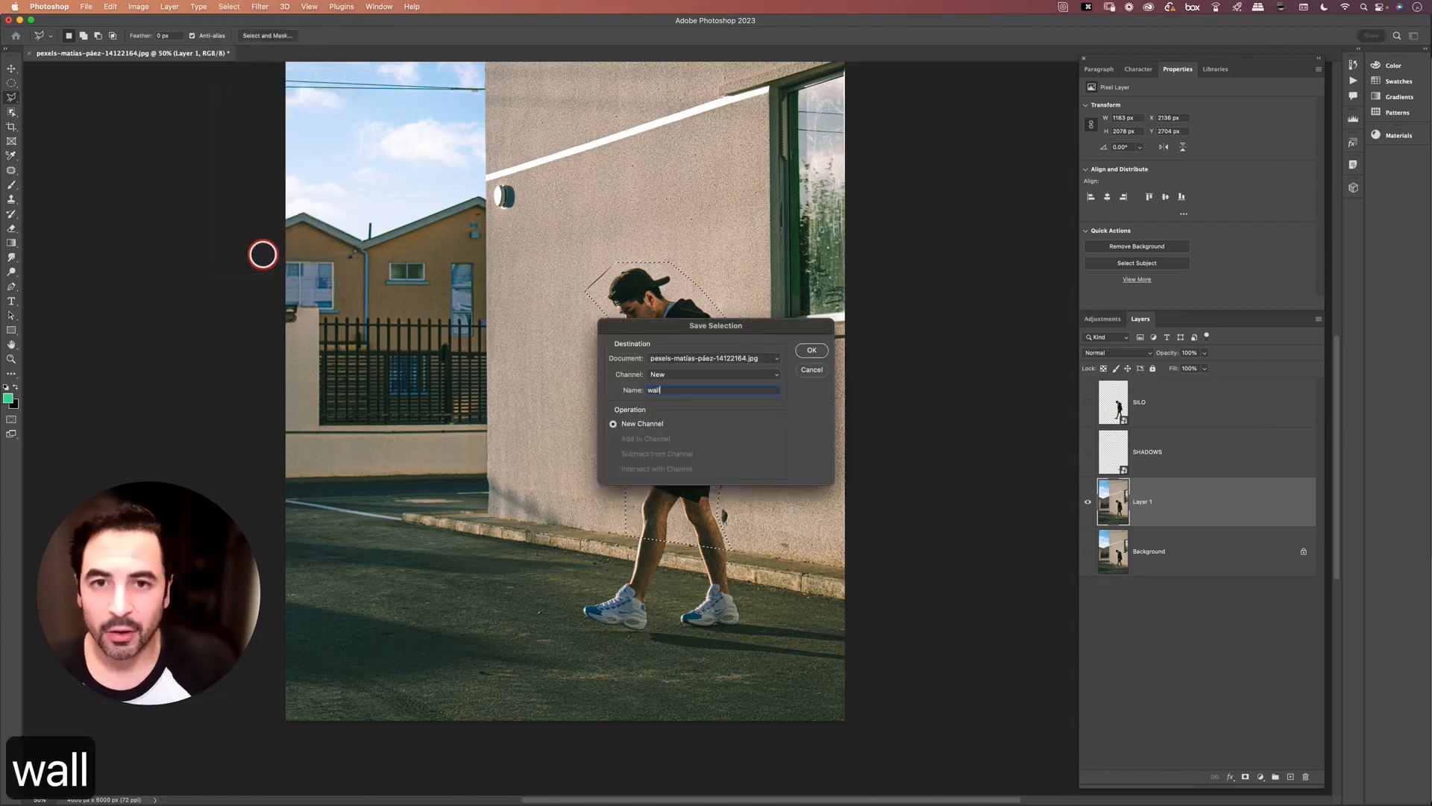
pyautogui.write(' fix')
pyautogui.press('Return')
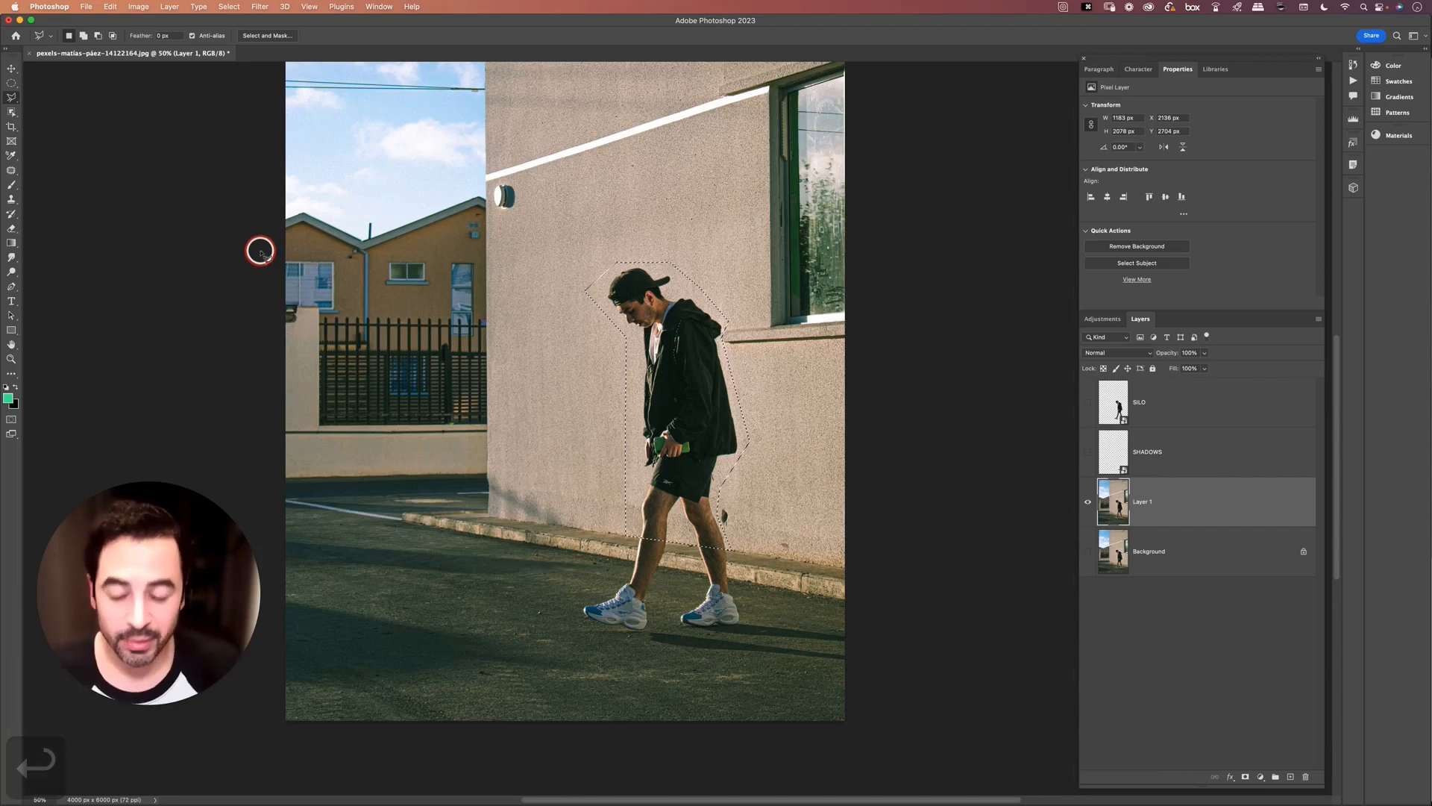
pyautogui.press('super+d')
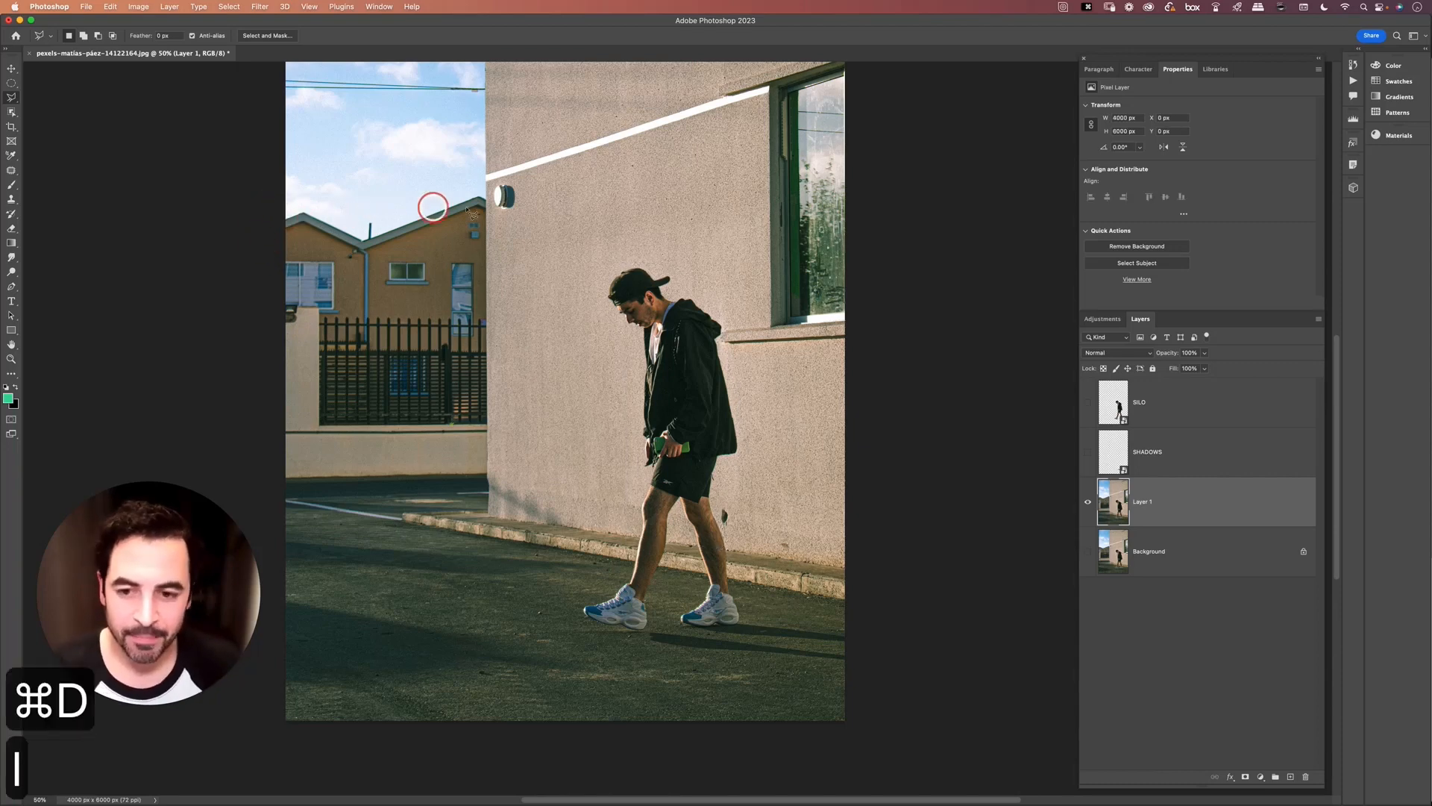
# Select the clean wall area between the building corner and the man with the Polygonal Lasso, copy it and deselect
pyautogui.click(487, 224)
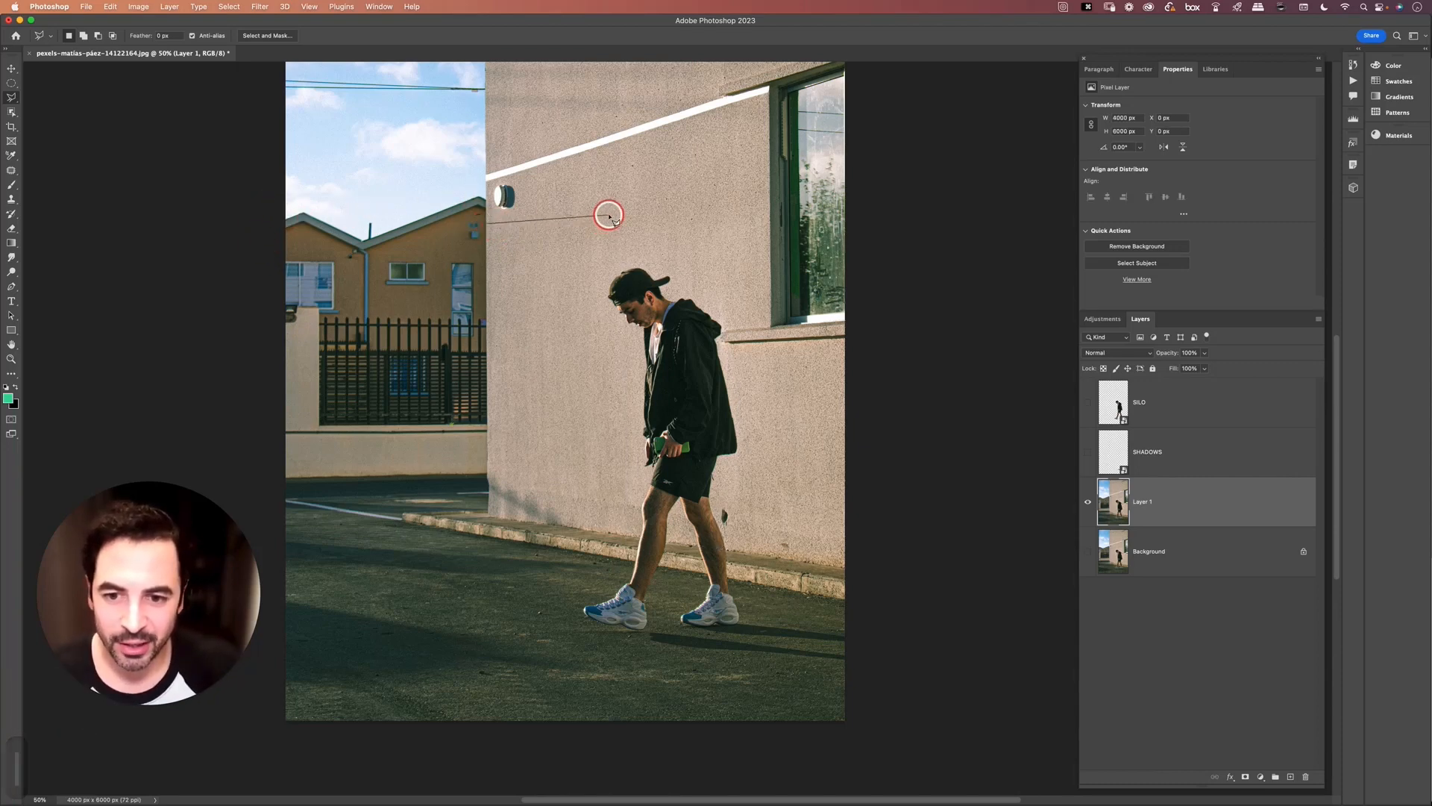
pyautogui.click(602, 214)
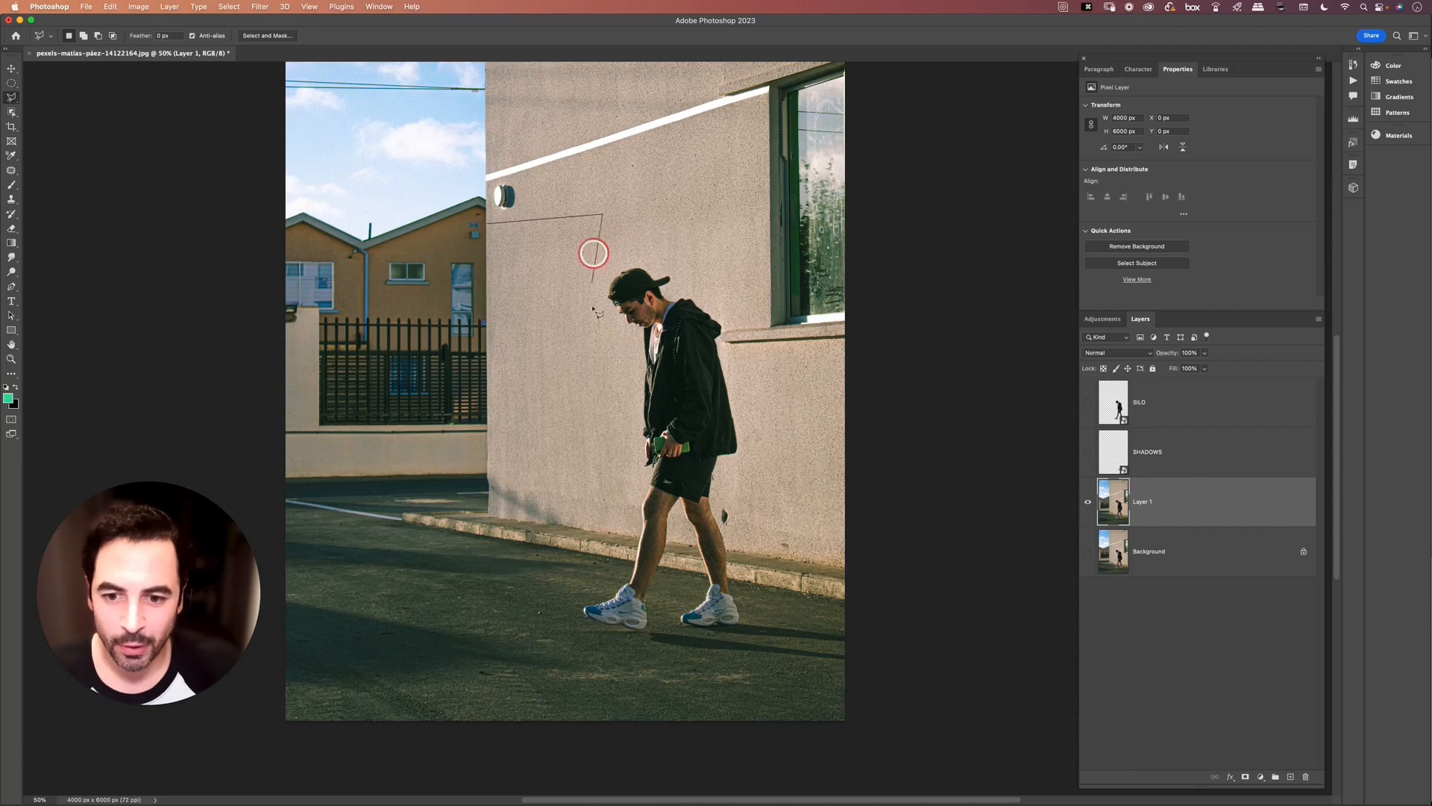
pyautogui.click(620, 533)
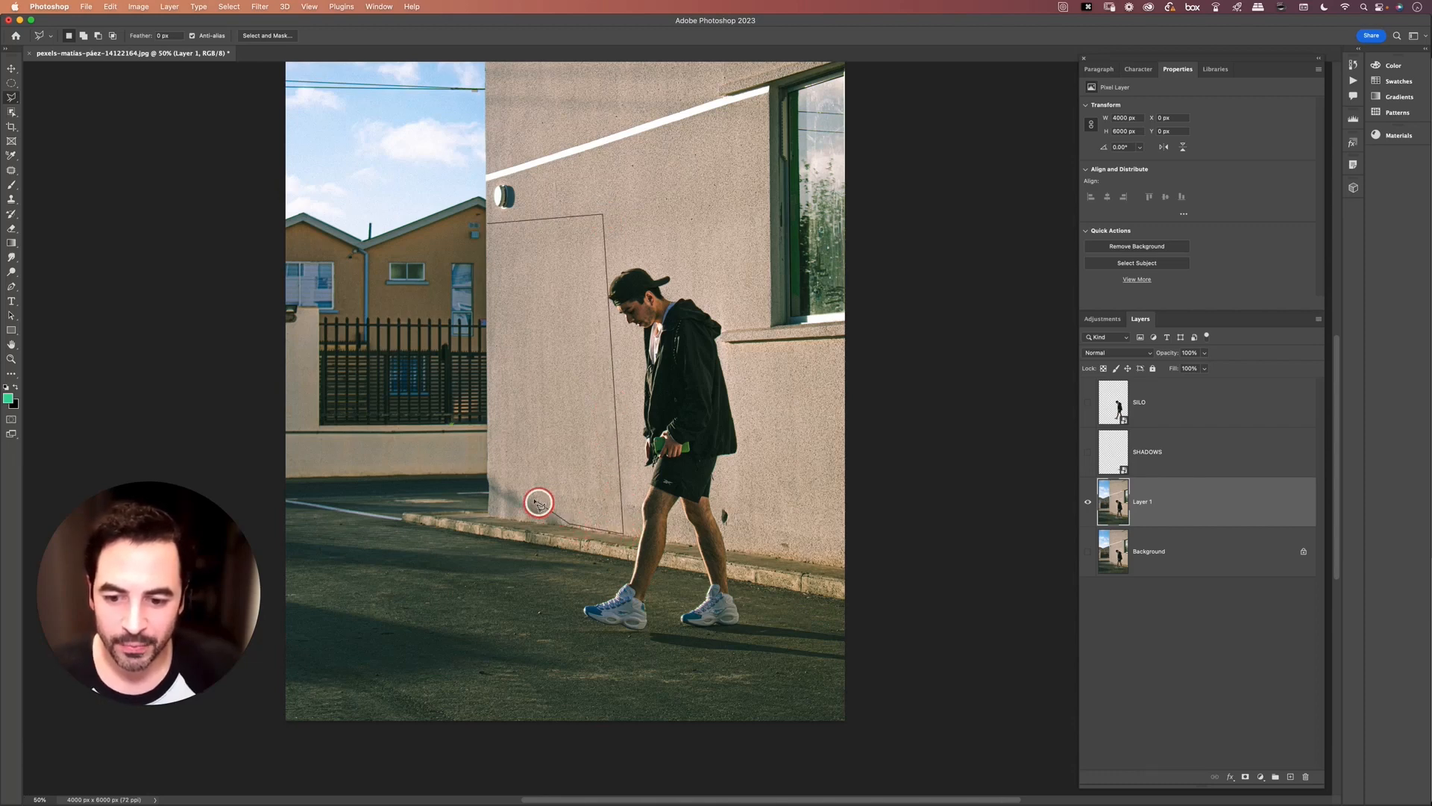
pyautogui.click(490, 468)
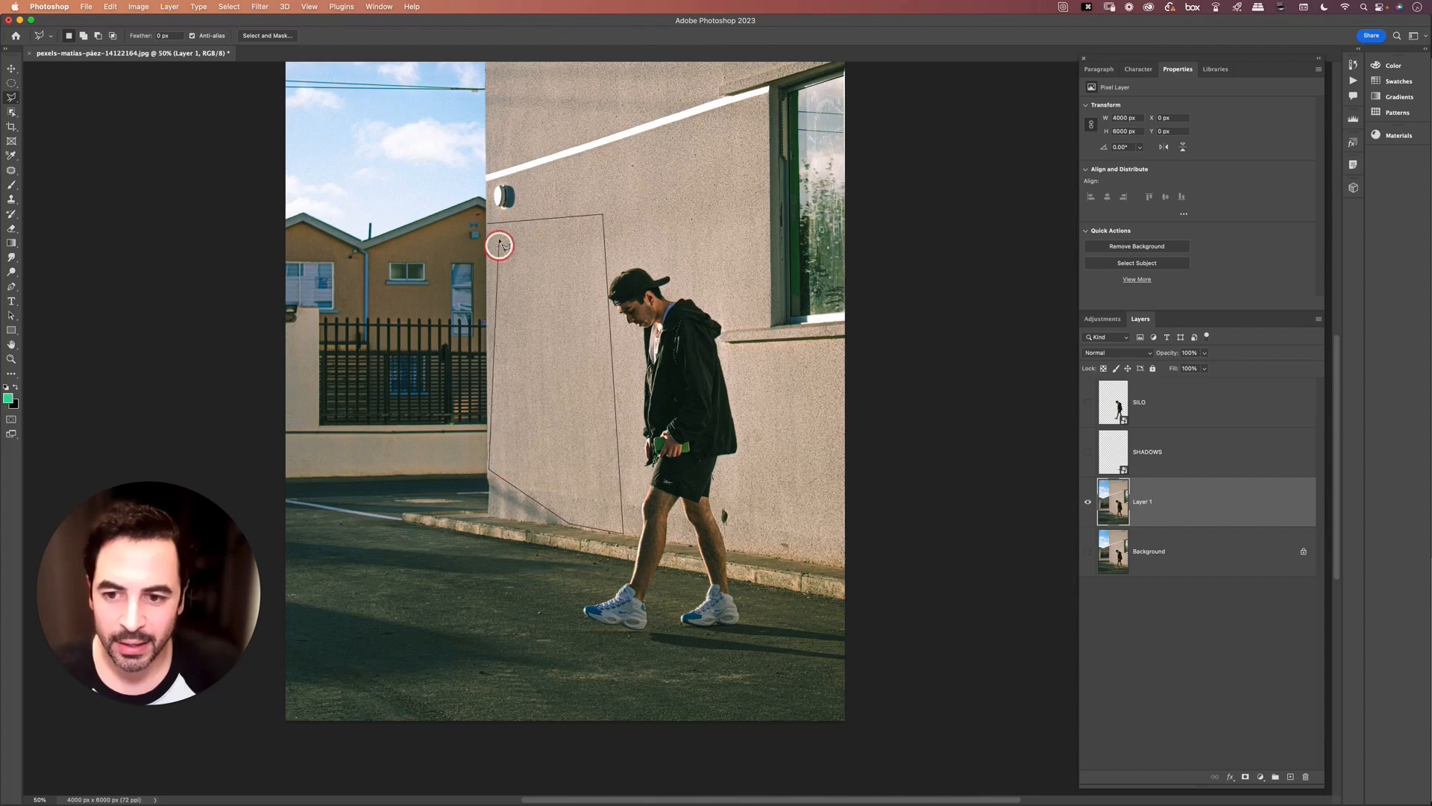
pyautogui.click(489, 219)
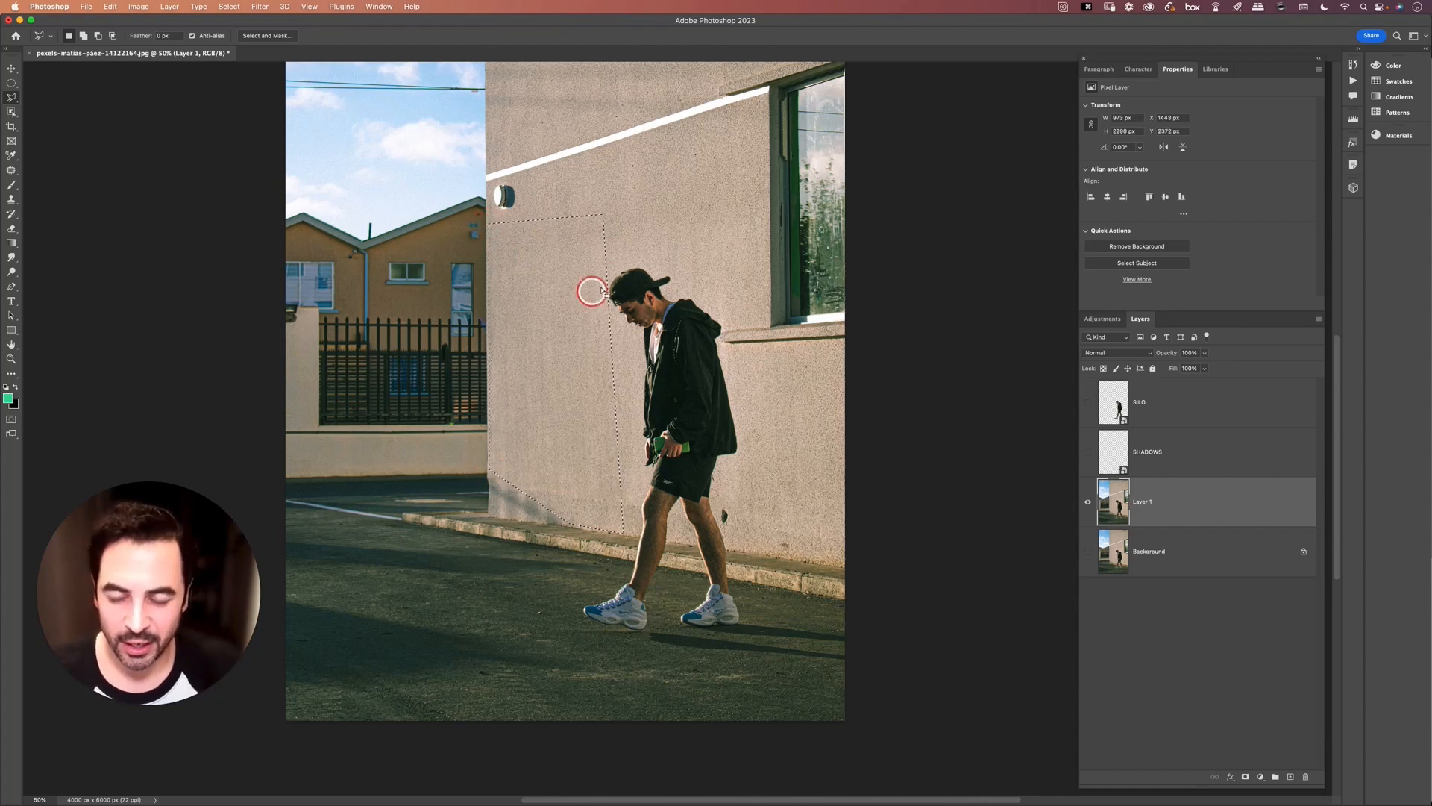
pyautogui.press('super+c')
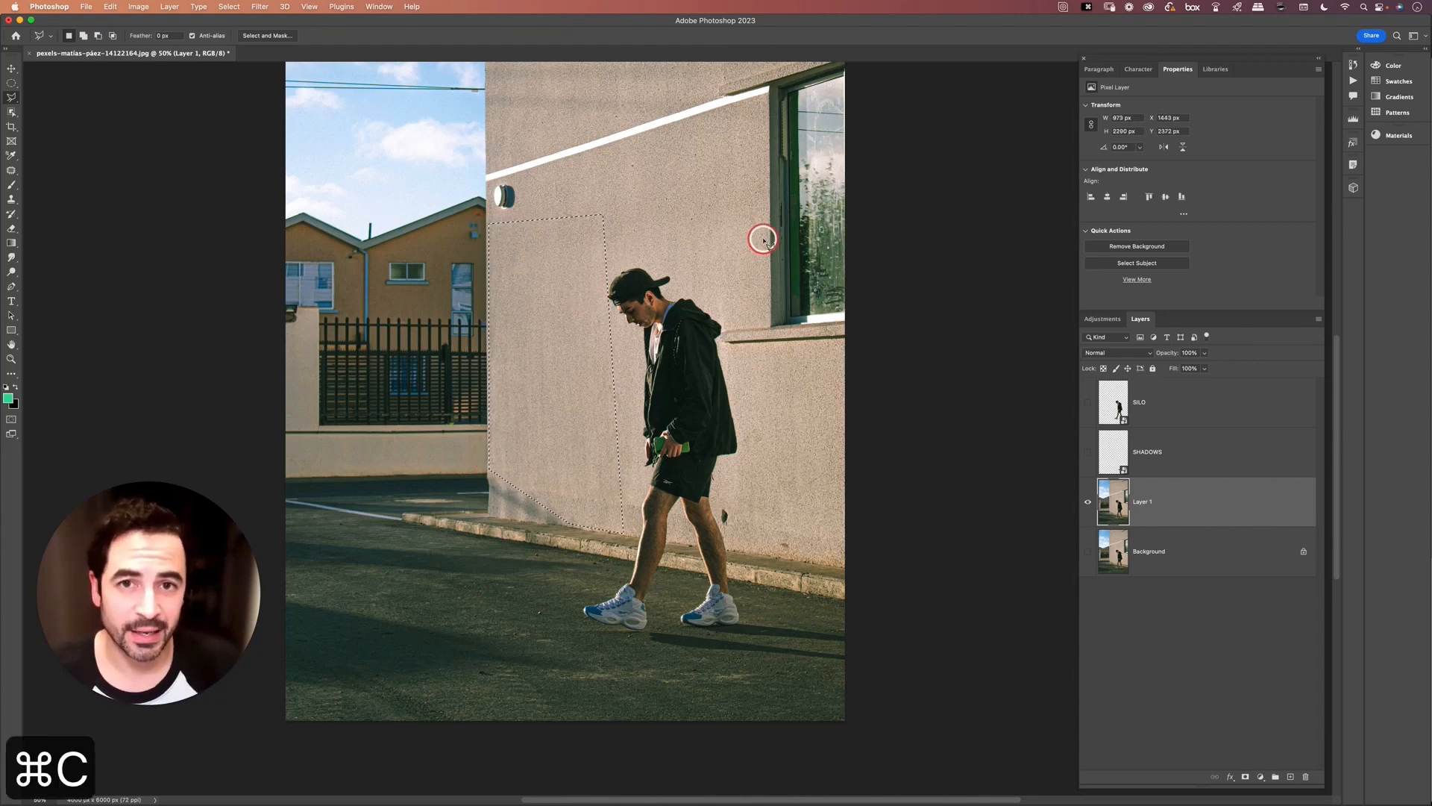
pyautogui.press('super+d')
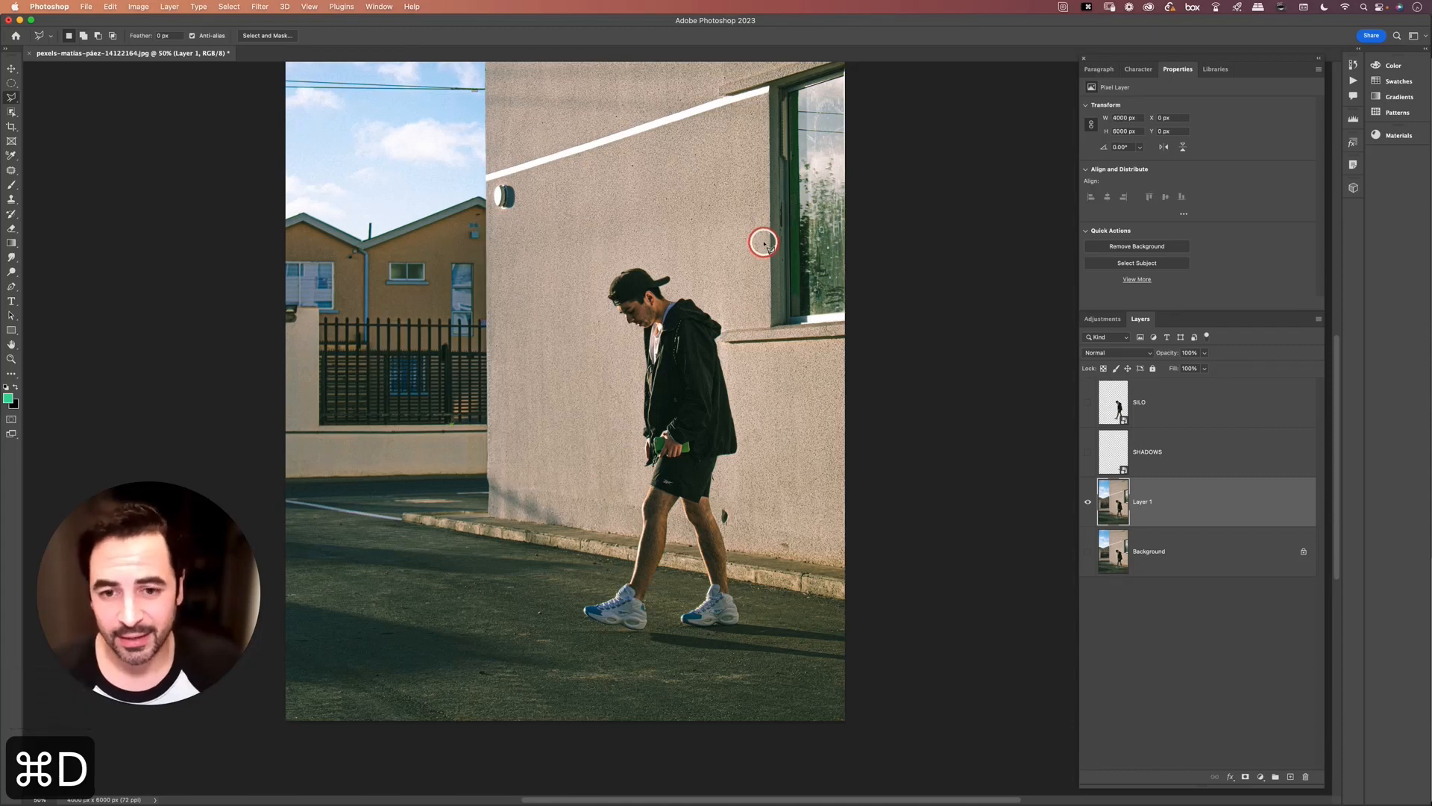
# Load the saved "wall fix" selection on Layer 1 and use Paste Into to place the copied wall patch inside it
pyautogui.press('v')
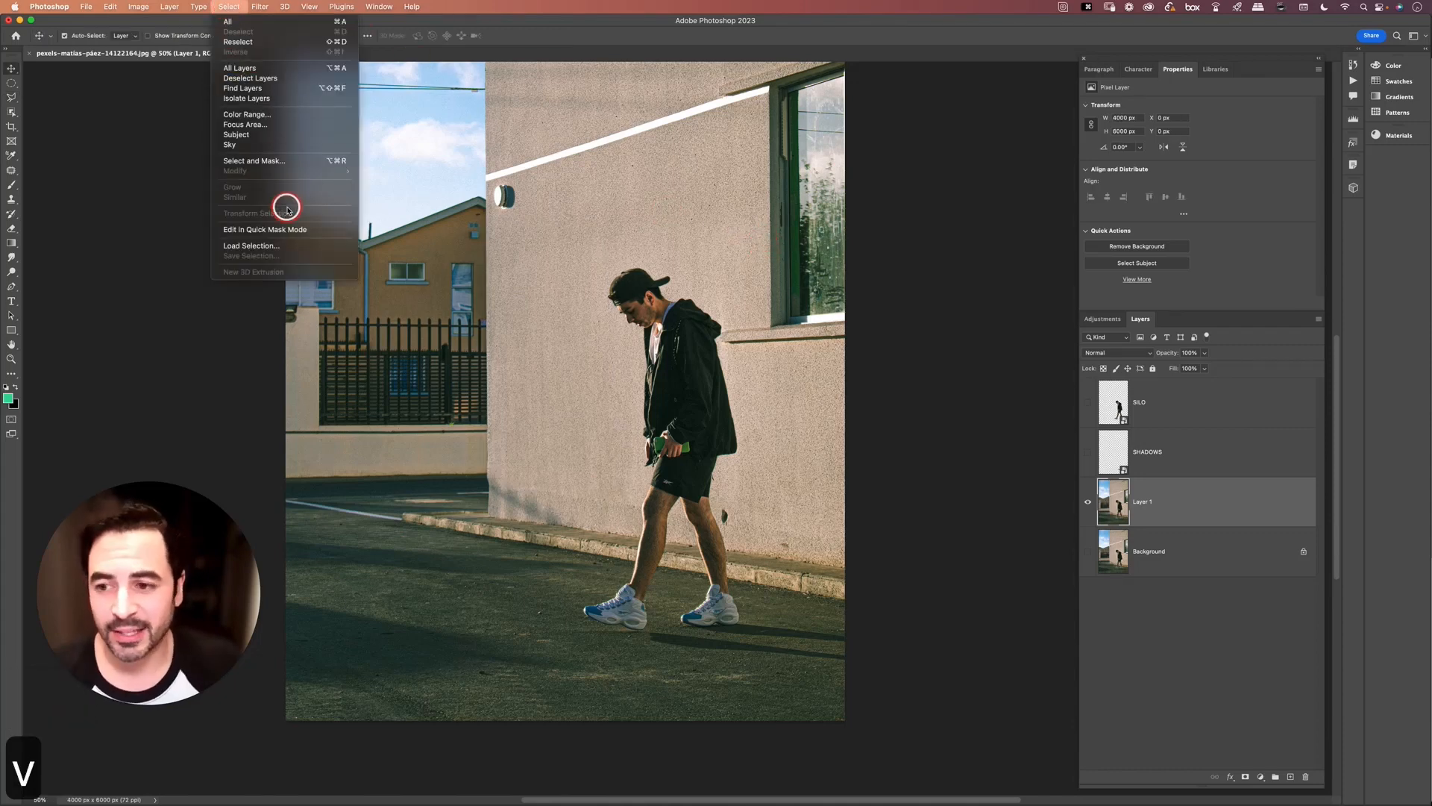
pyautogui.click(255, 249)
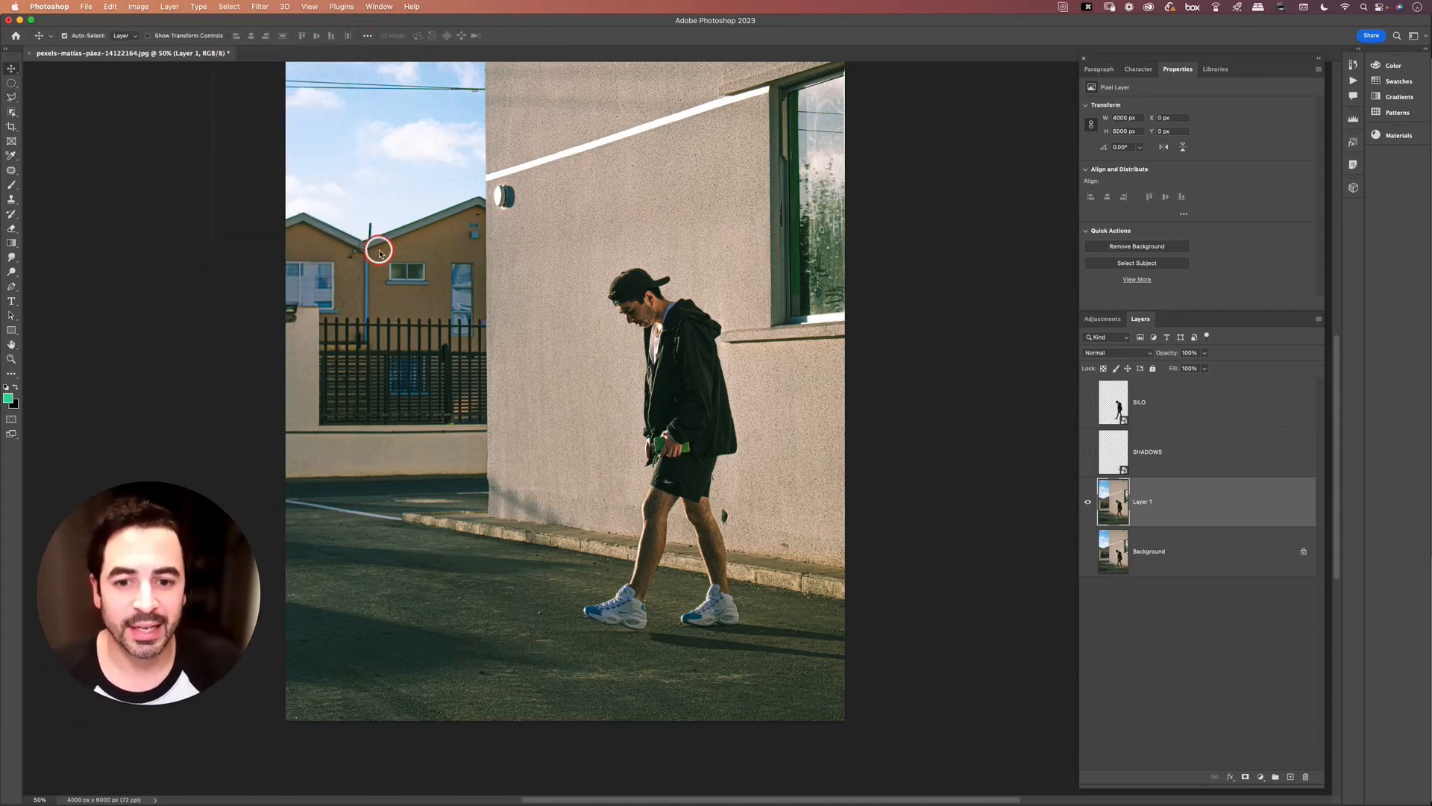
pyautogui.click(668, 375)
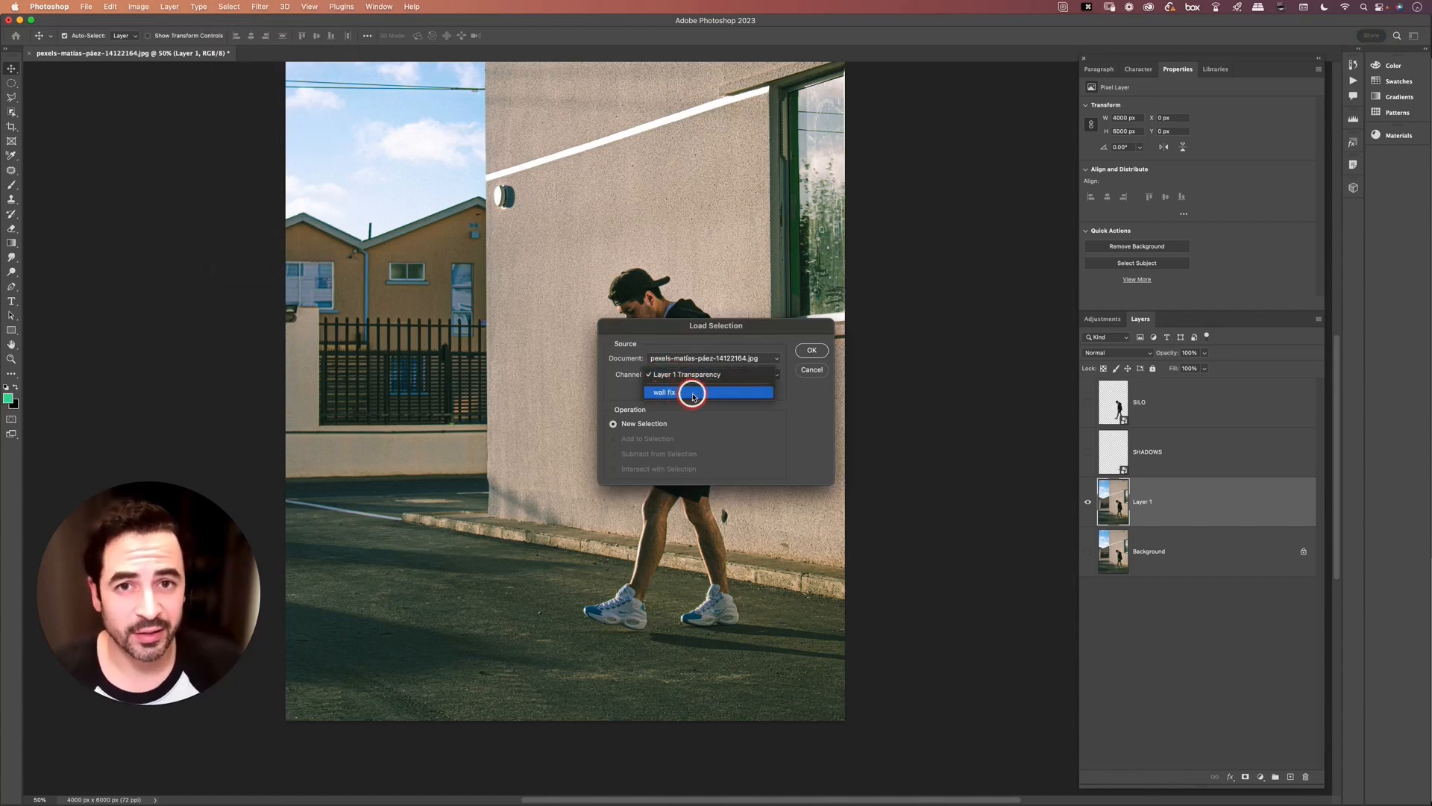
pyautogui.click(692, 393)
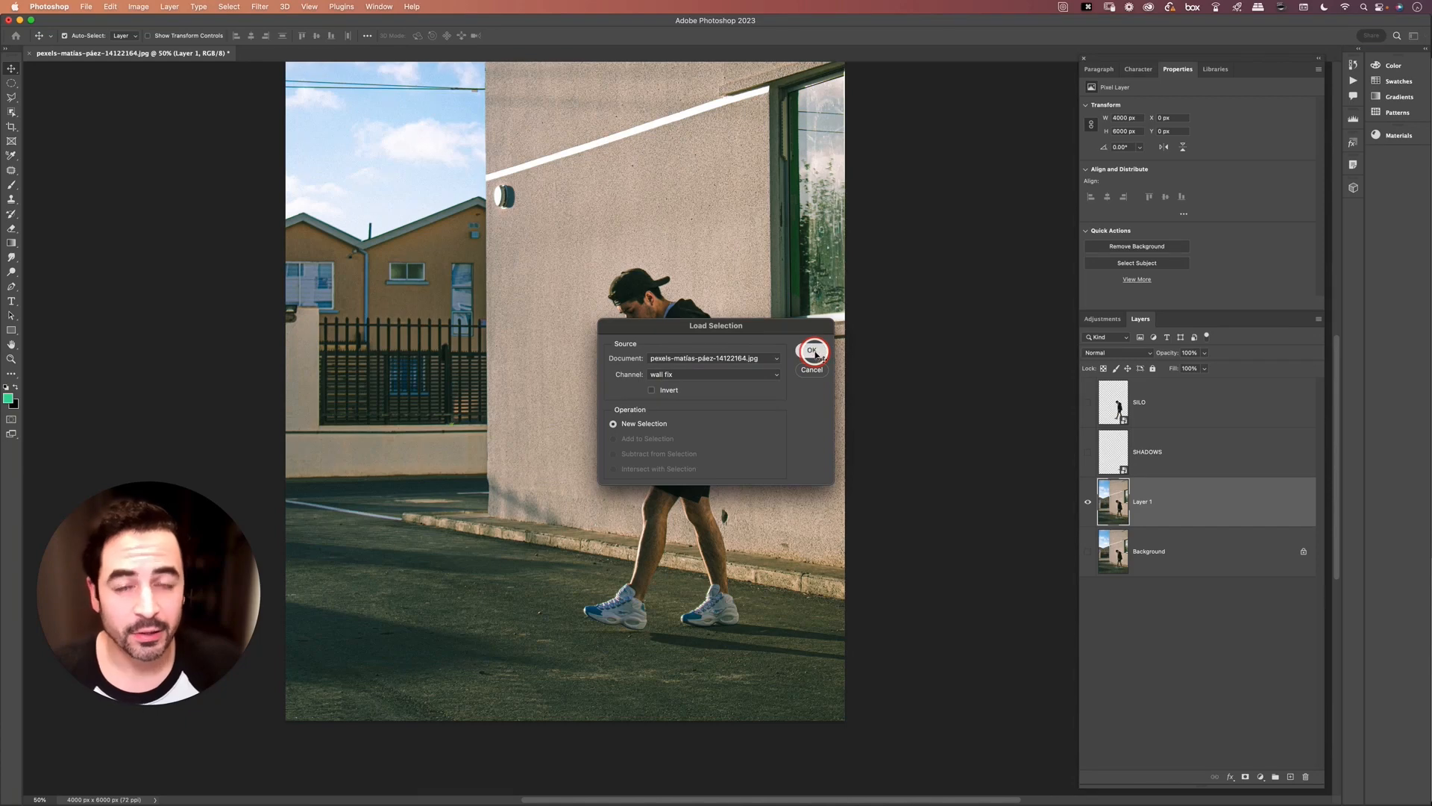
pyautogui.click(813, 351)
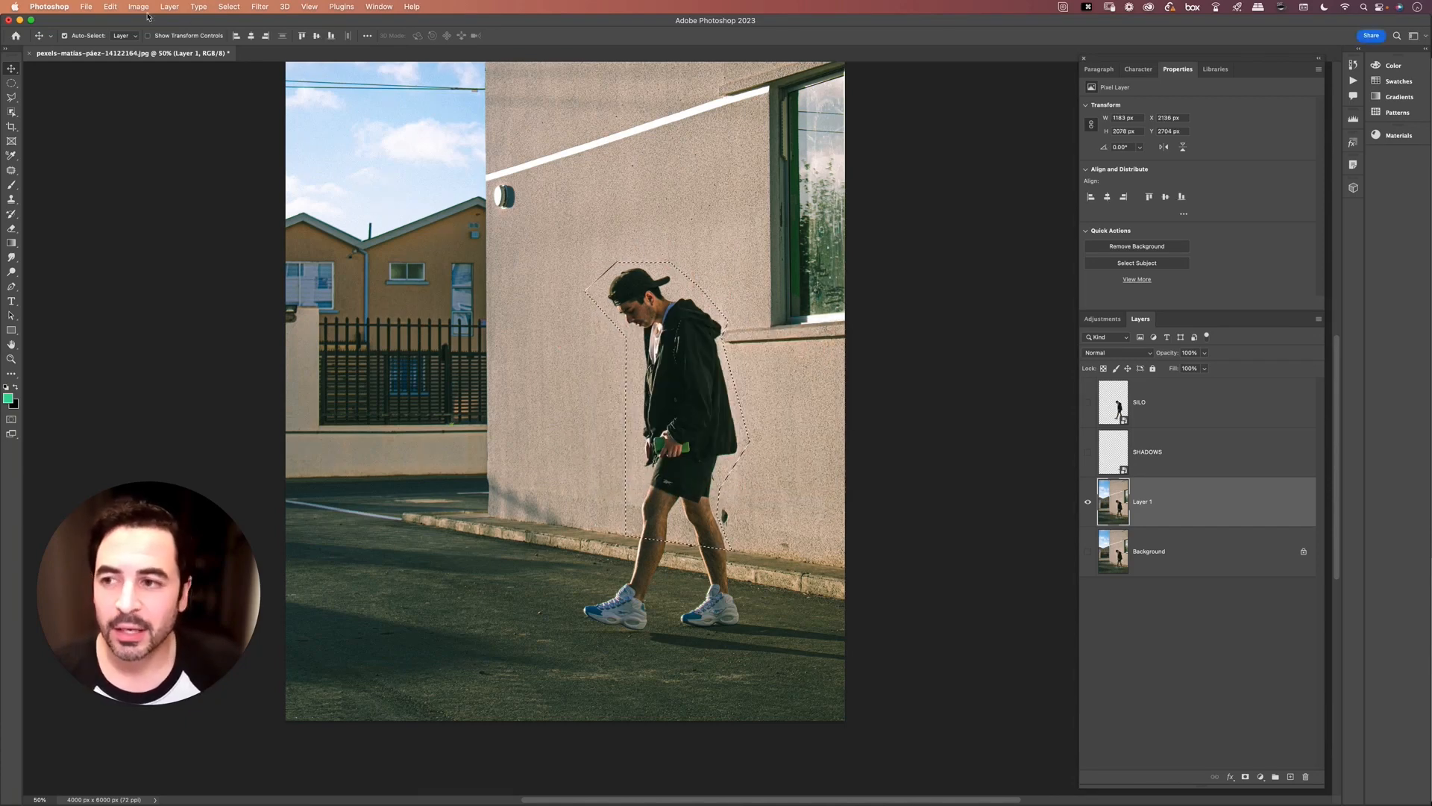
pyautogui.click(110, 7)
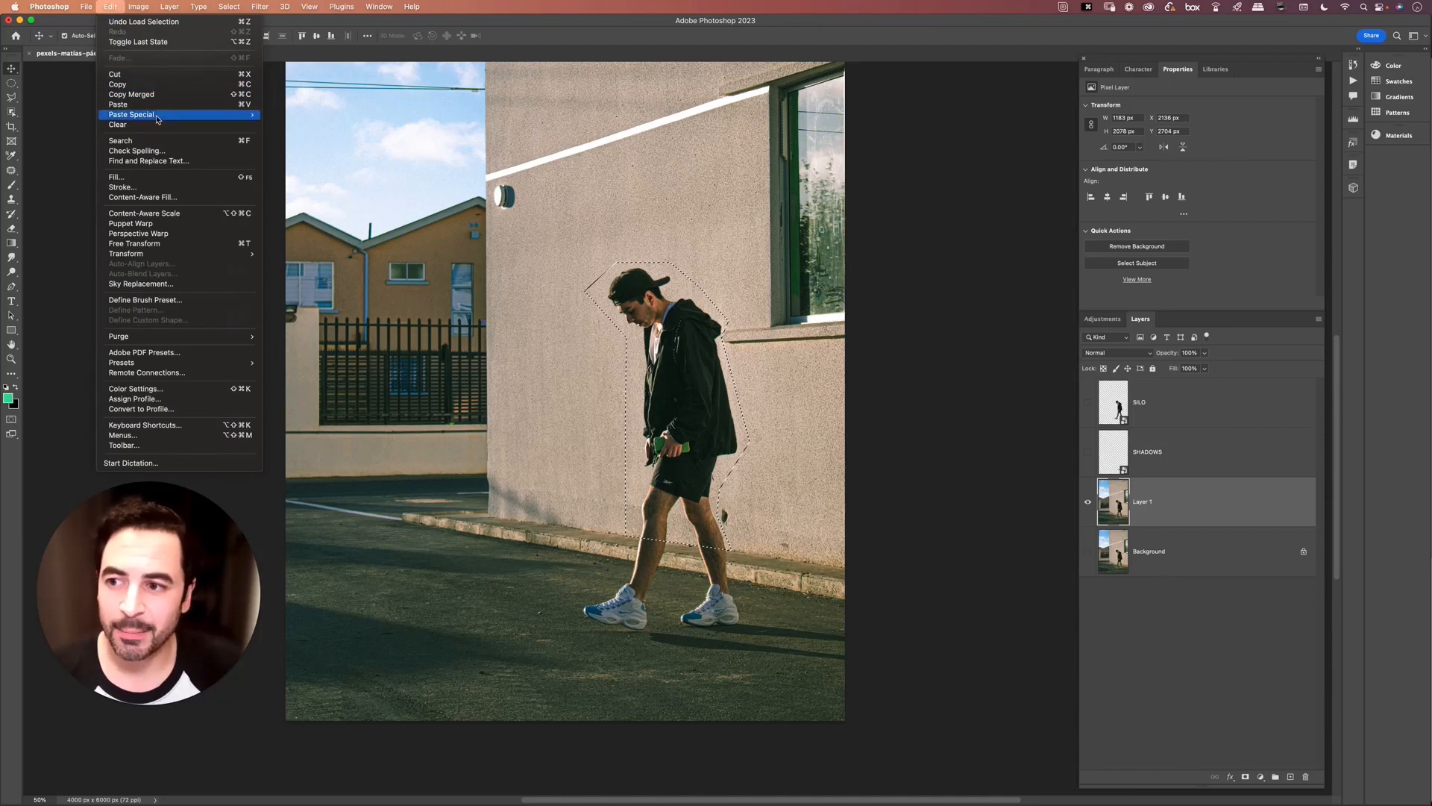
pyautogui.moveTo(134, 115)
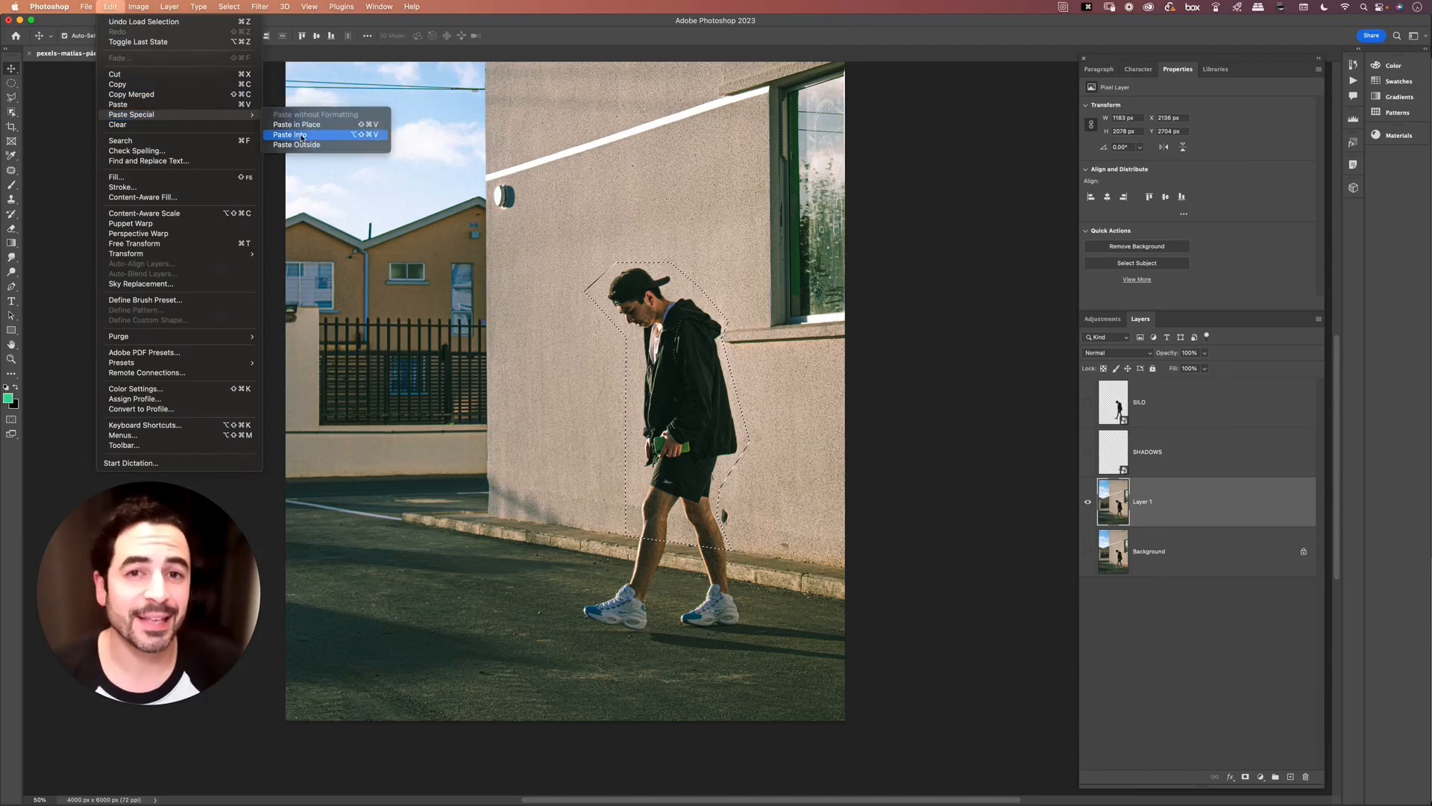
pyautogui.click(302, 135)
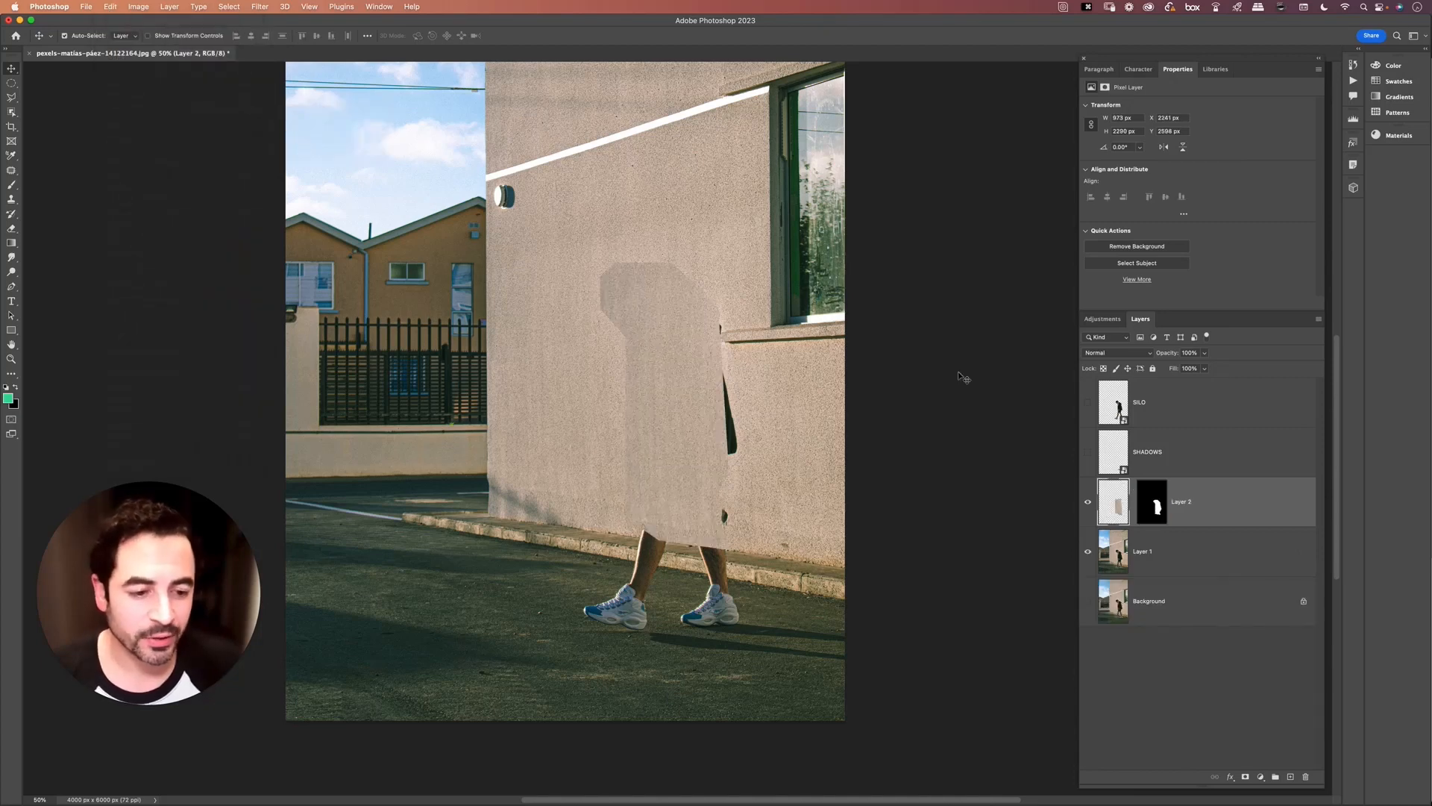
pyautogui.click(1151, 510)
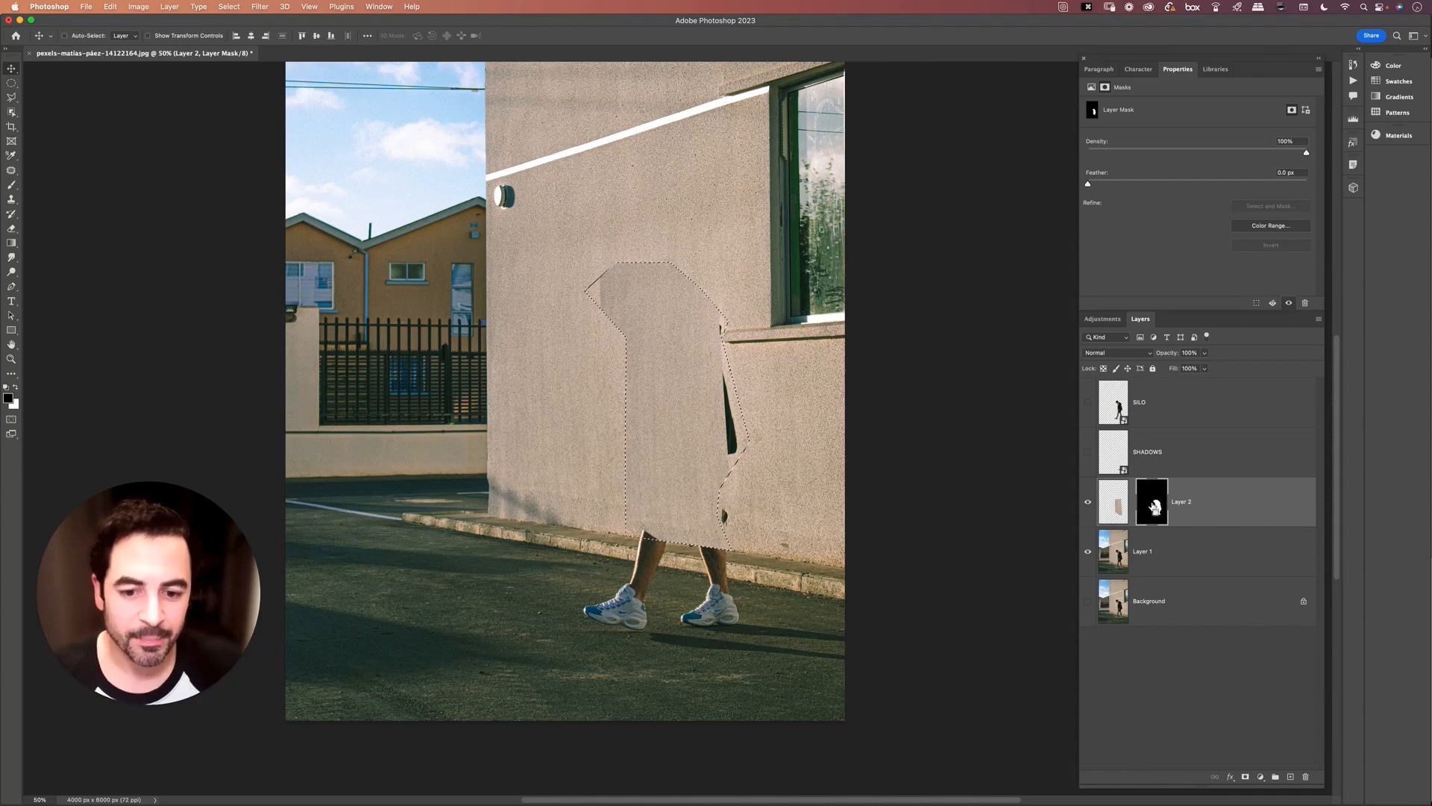
pyautogui.press('super+d')
pyautogui.click(1119, 505)
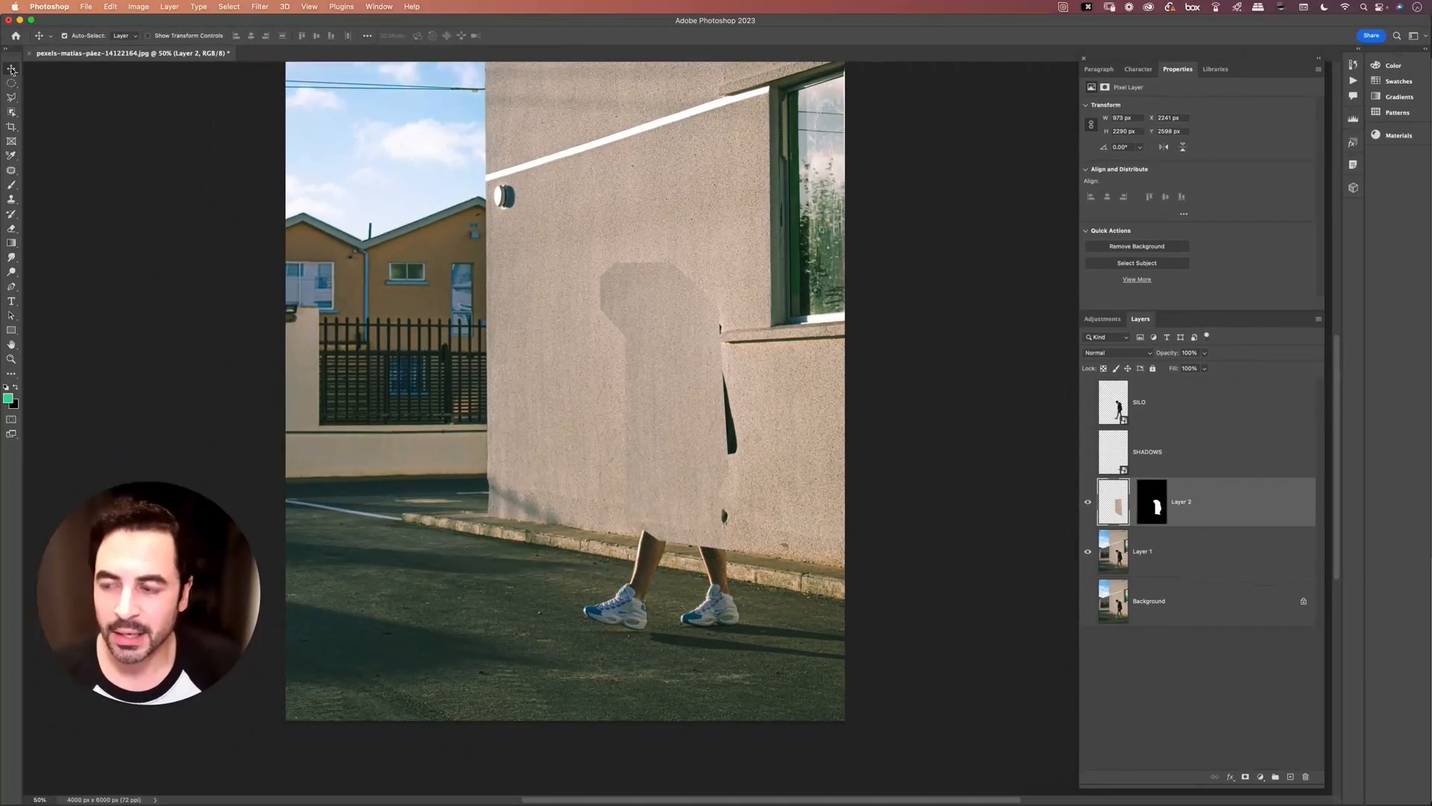
# Free Transform the pasted wall patch on Layer 2, shifting it to cover the man's back and enlarging it to about 107%
pyautogui.press('v')
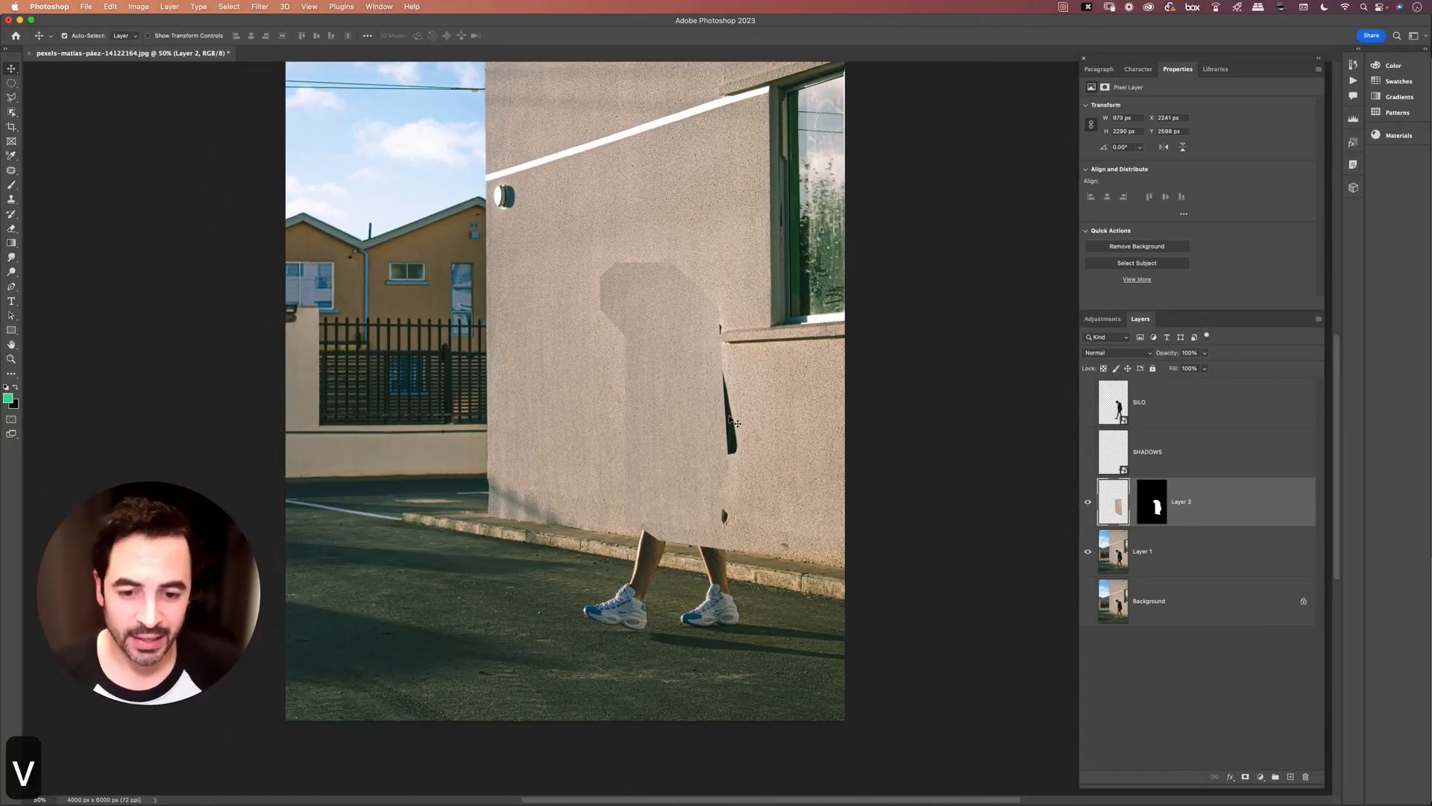
pyautogui.press('v')
pyautogui.hotkey('ctrl', 't')
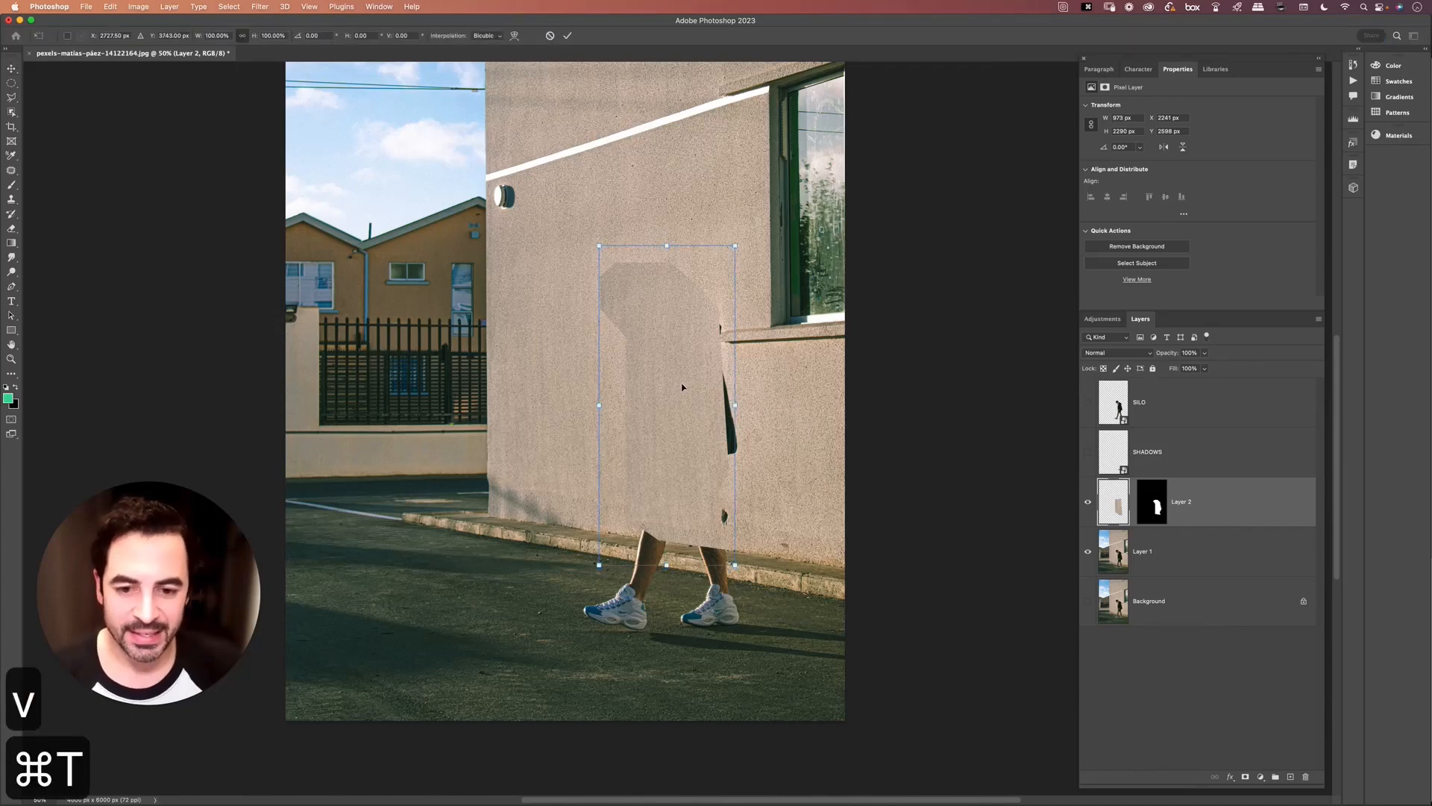
pyautogui.moveTo(682, 386); pyautogui.dragTo(696, 391)
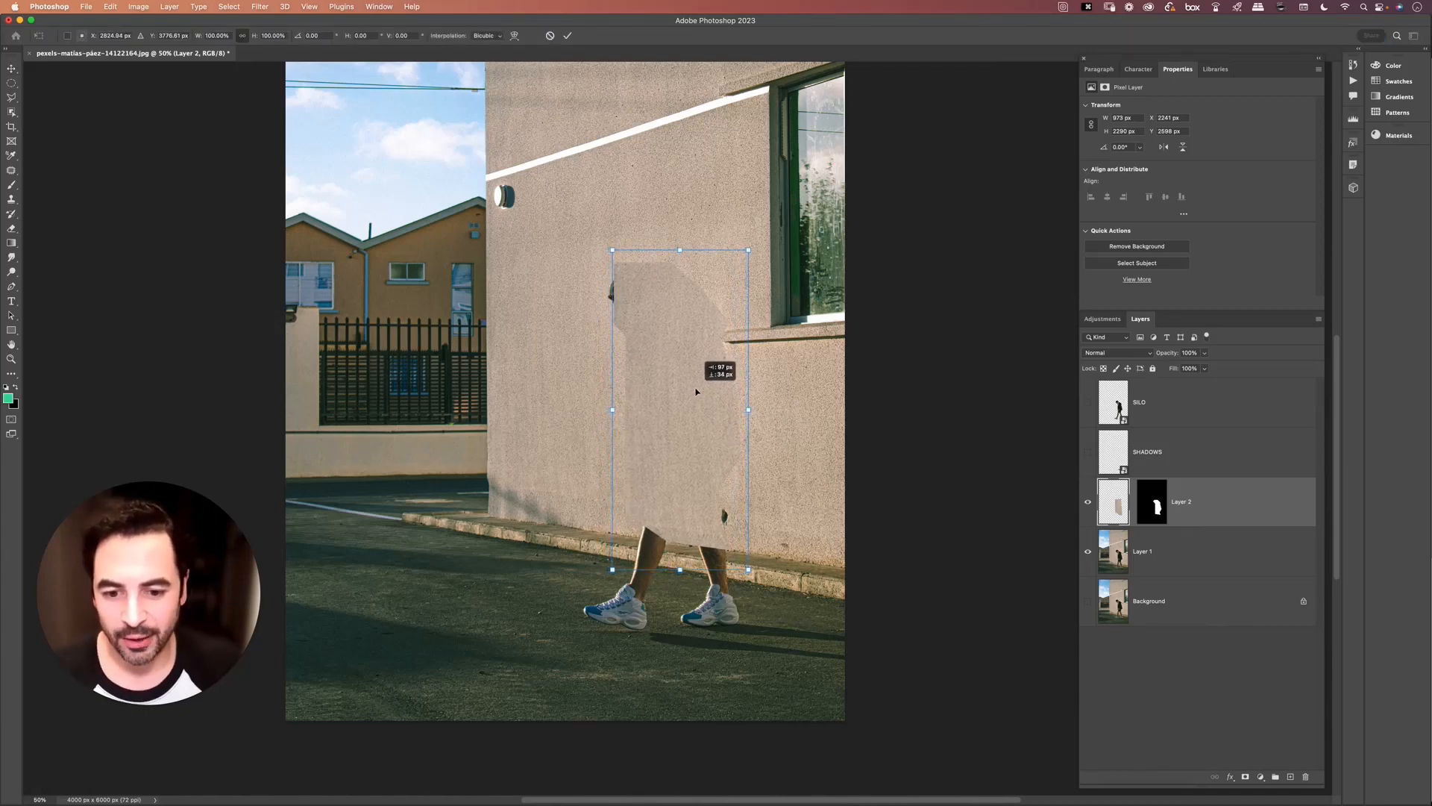
pyautogui.moveTo(610, 249); pyautogui.dragTo(591, 231)
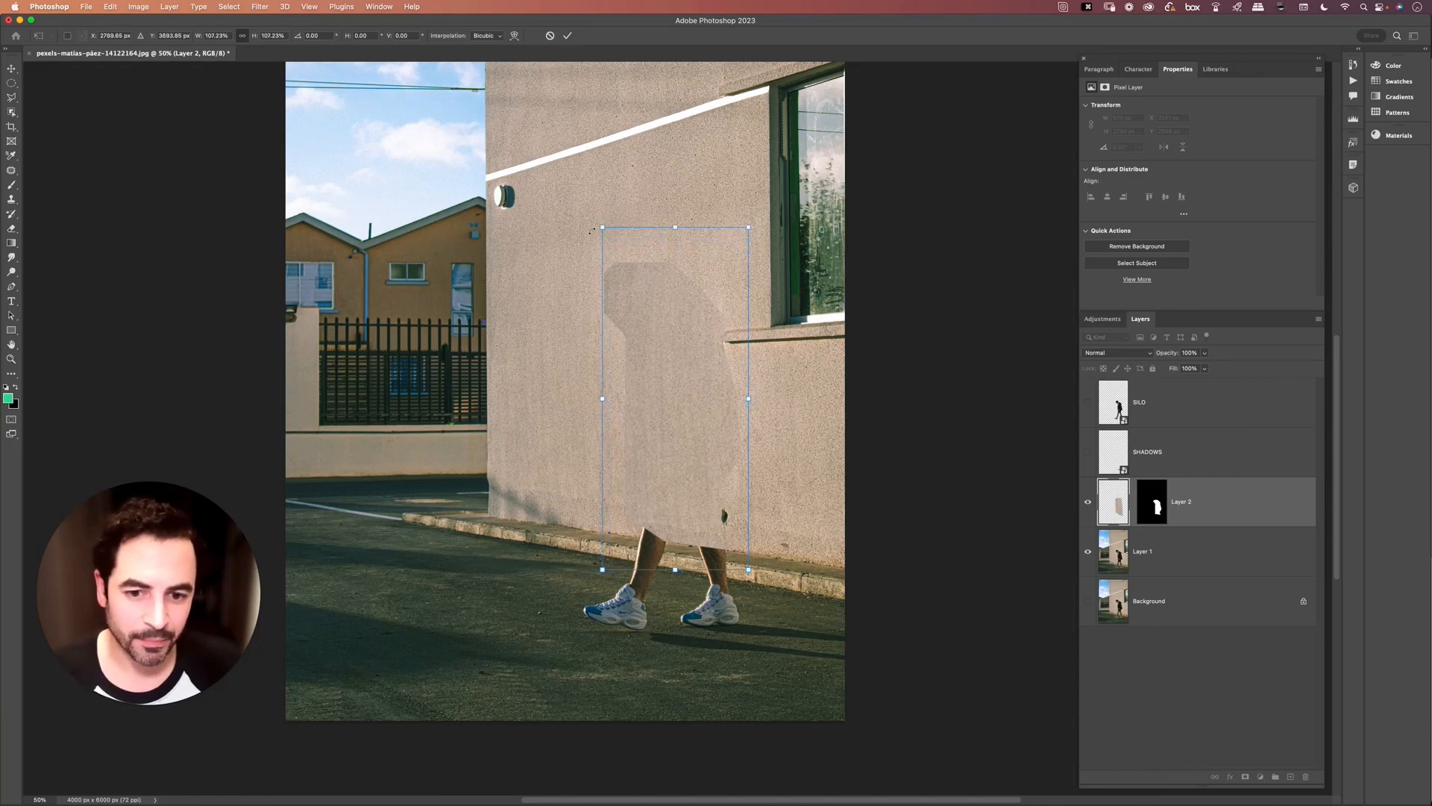
pyautogui.press('Return')
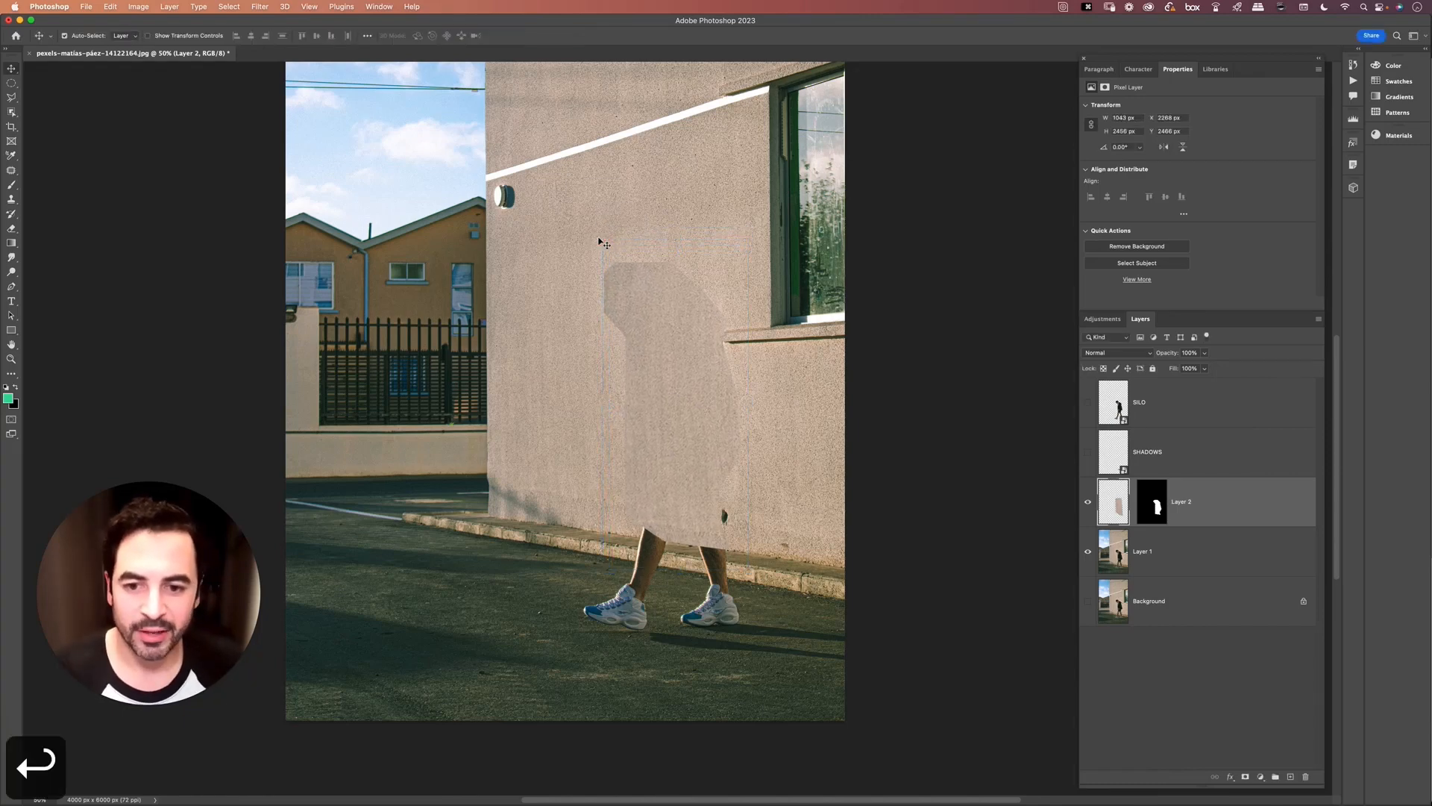
# Link Layer 2 to its mask, make the mask active and set up a smaller Brush with a white foreground colour
pyautogui.click(1153, 505)
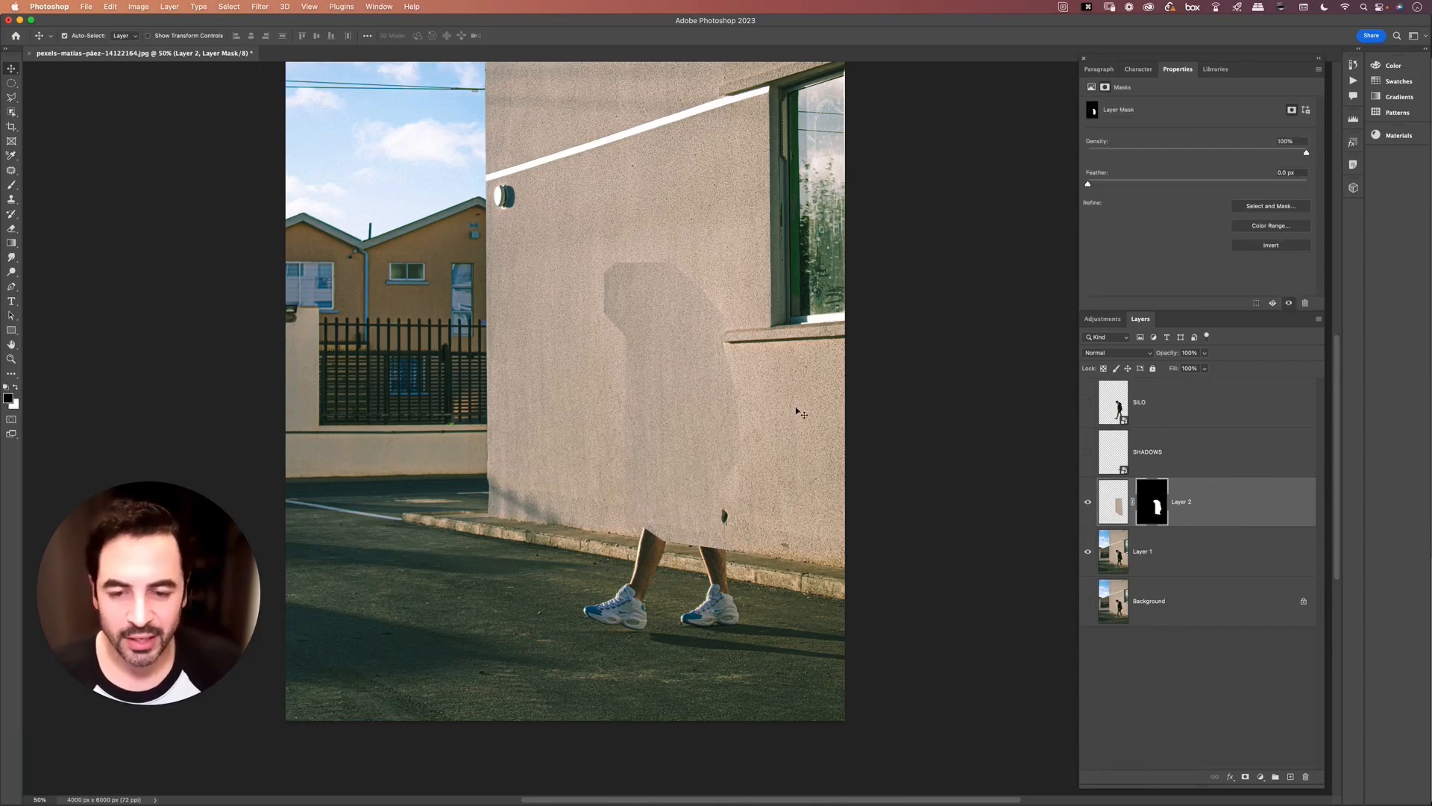
pyautogui.press('b')
pyautogui.press('[')
pyautogui.press('[')
pyautogui.press('[')
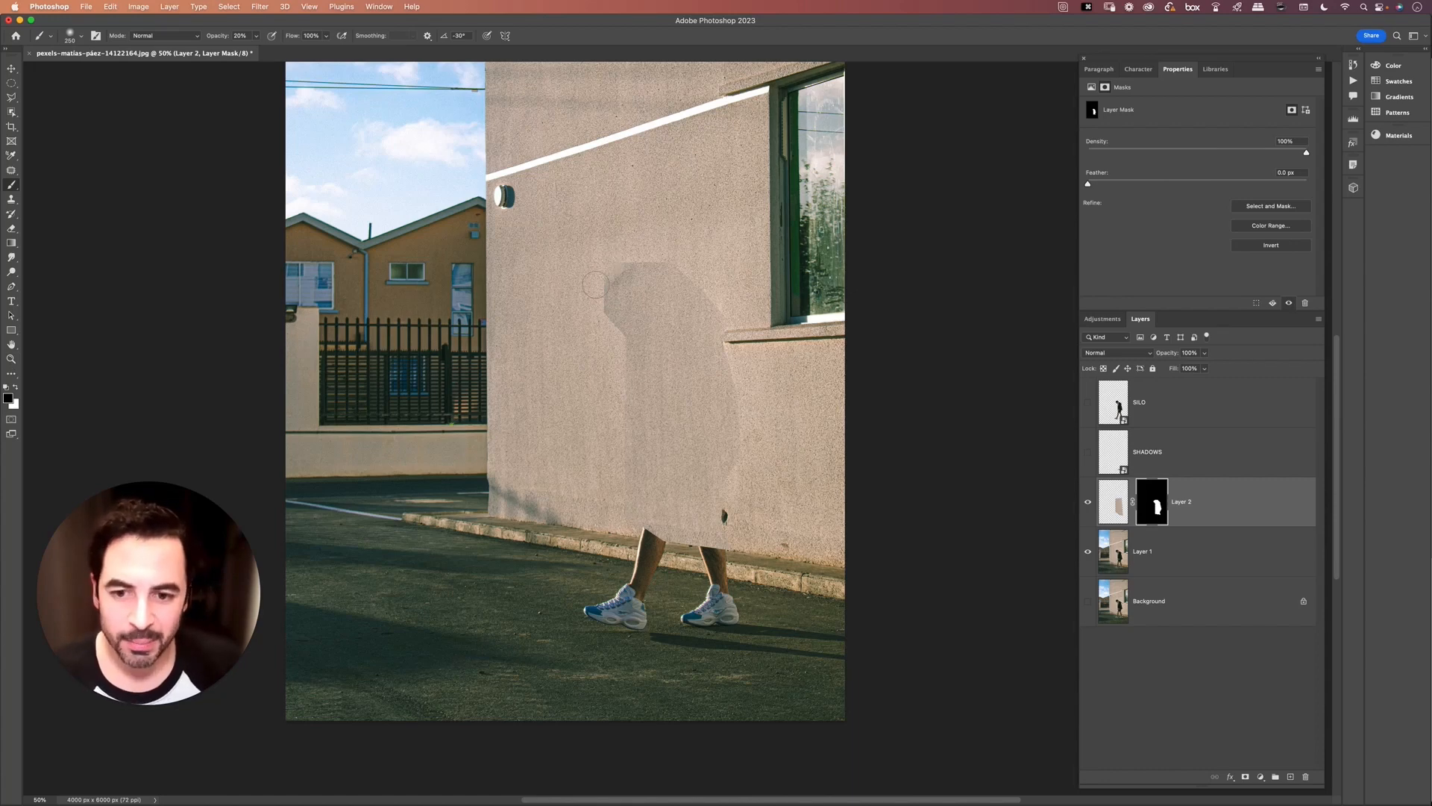
pyautogui.press('x')
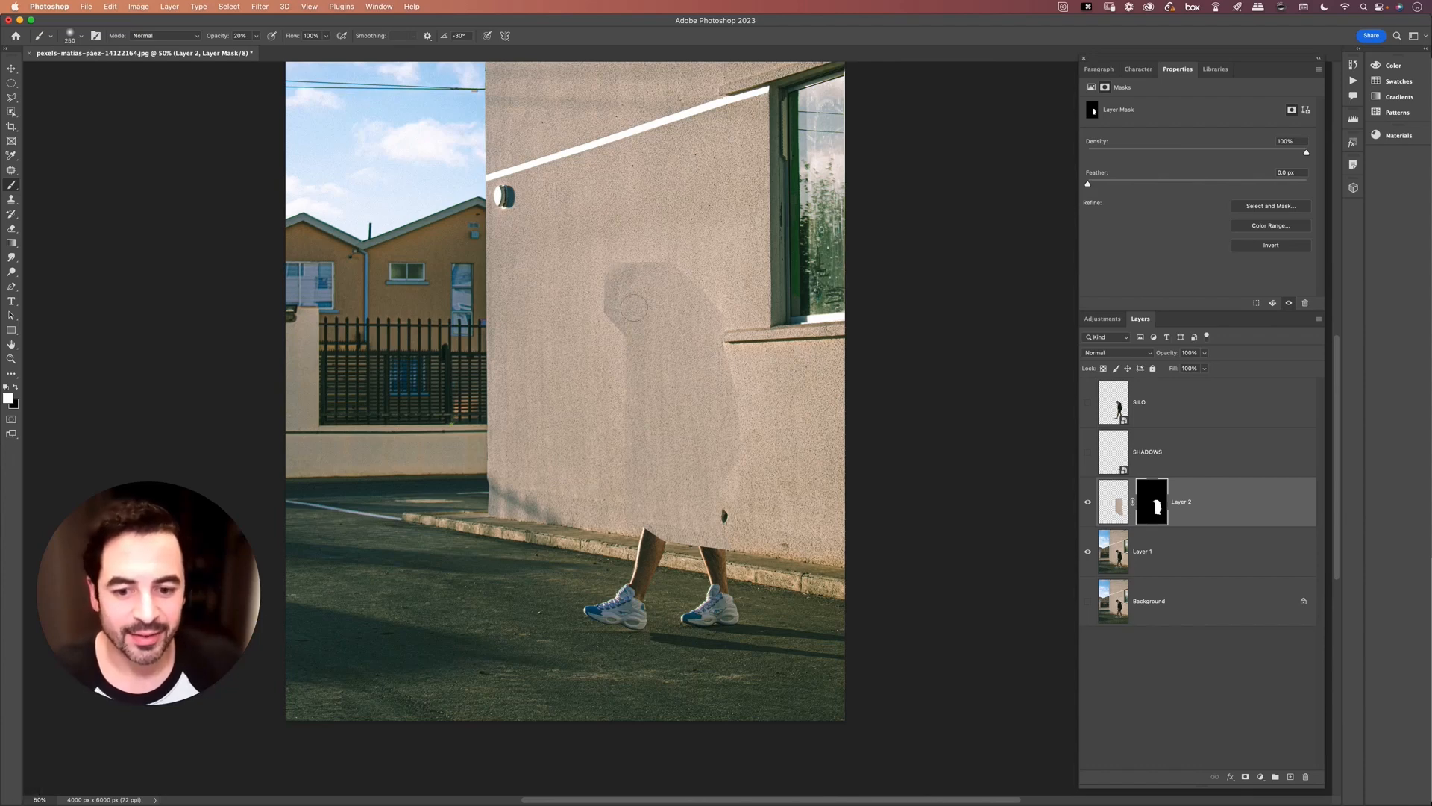
# Outline the legs where they cross the curb on Layer 1 with the Polygonal Lasso
pyautogui.click(1186, 561)
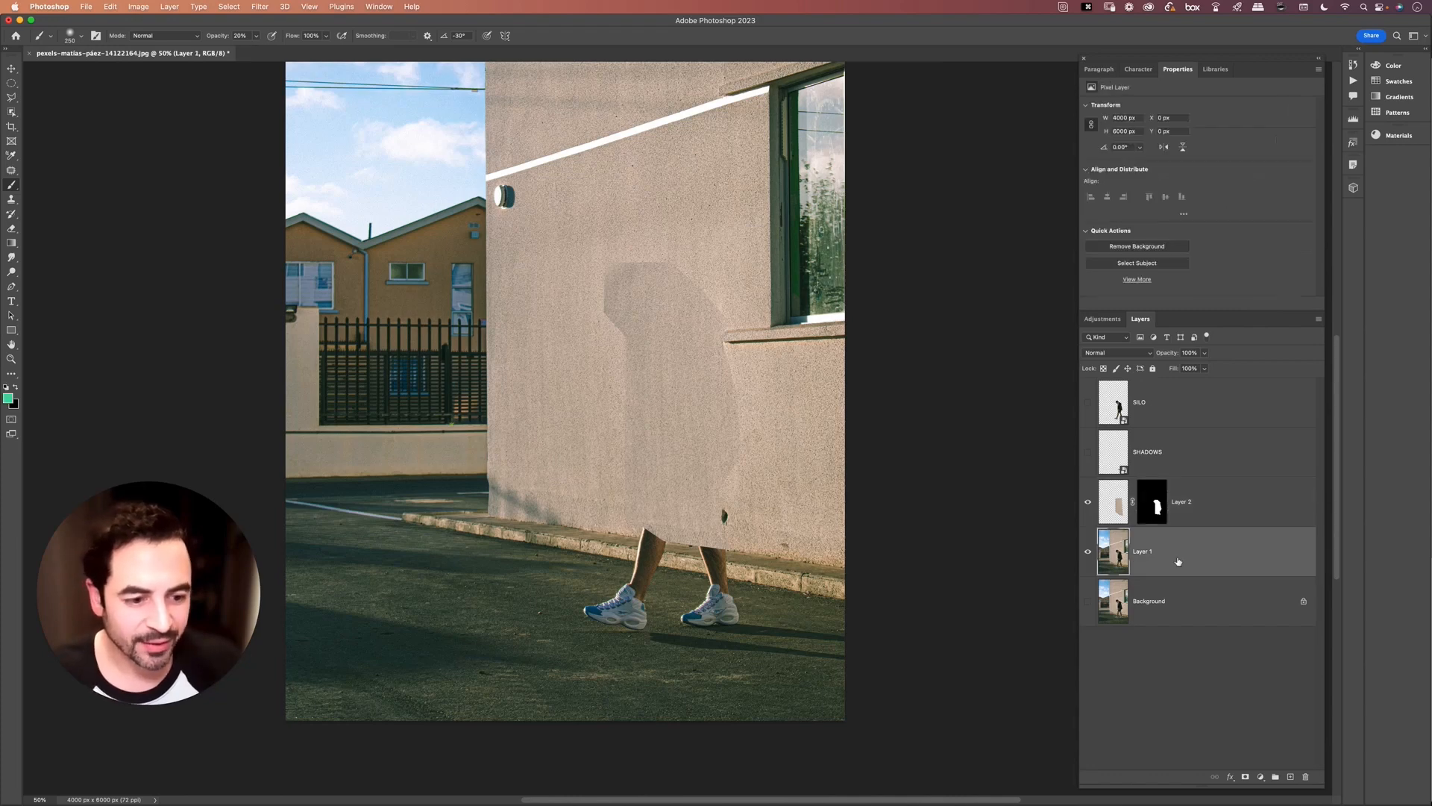
pyautogui.press('l')
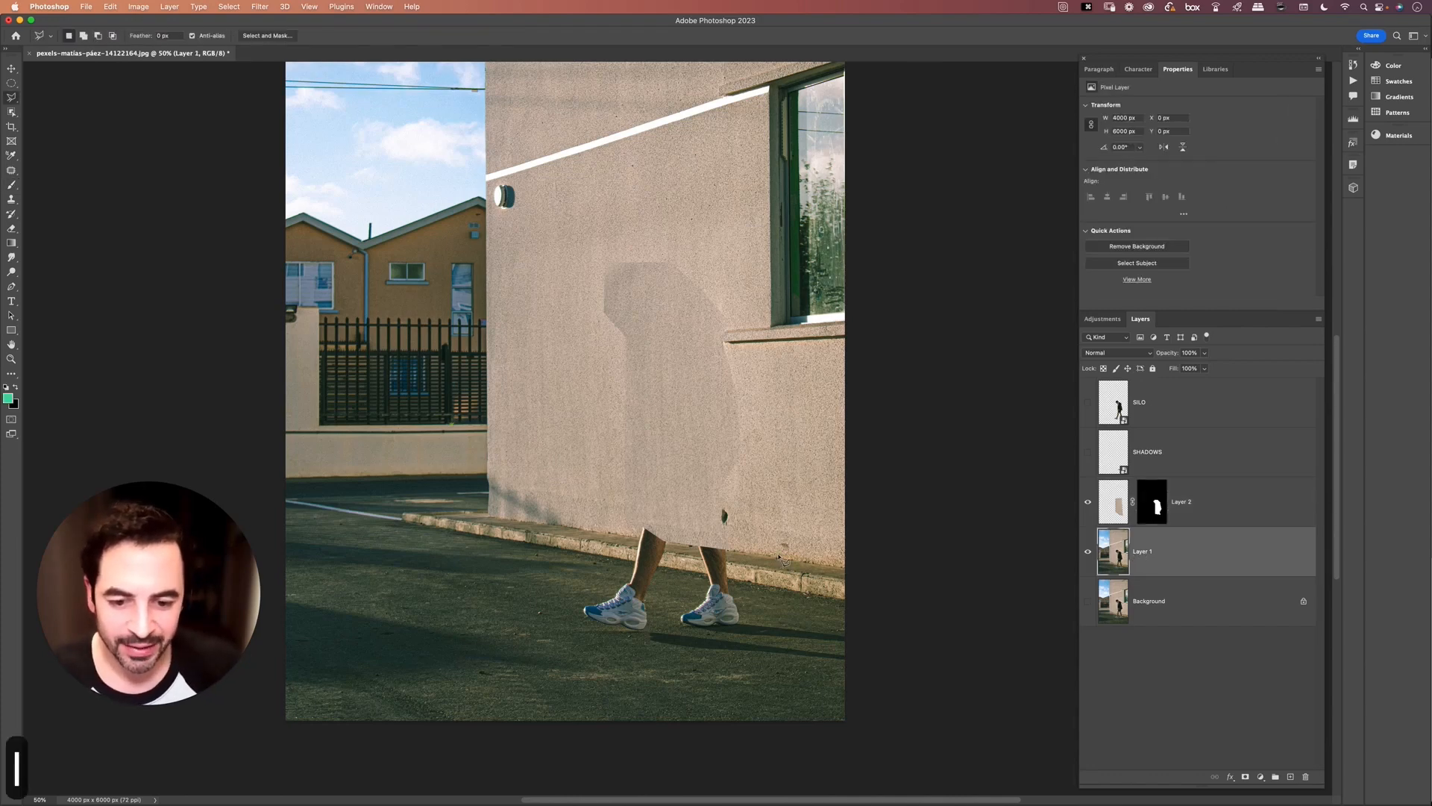
pyautogui.moveTo(784, 559); pyautogui.dragTo(678, 546)
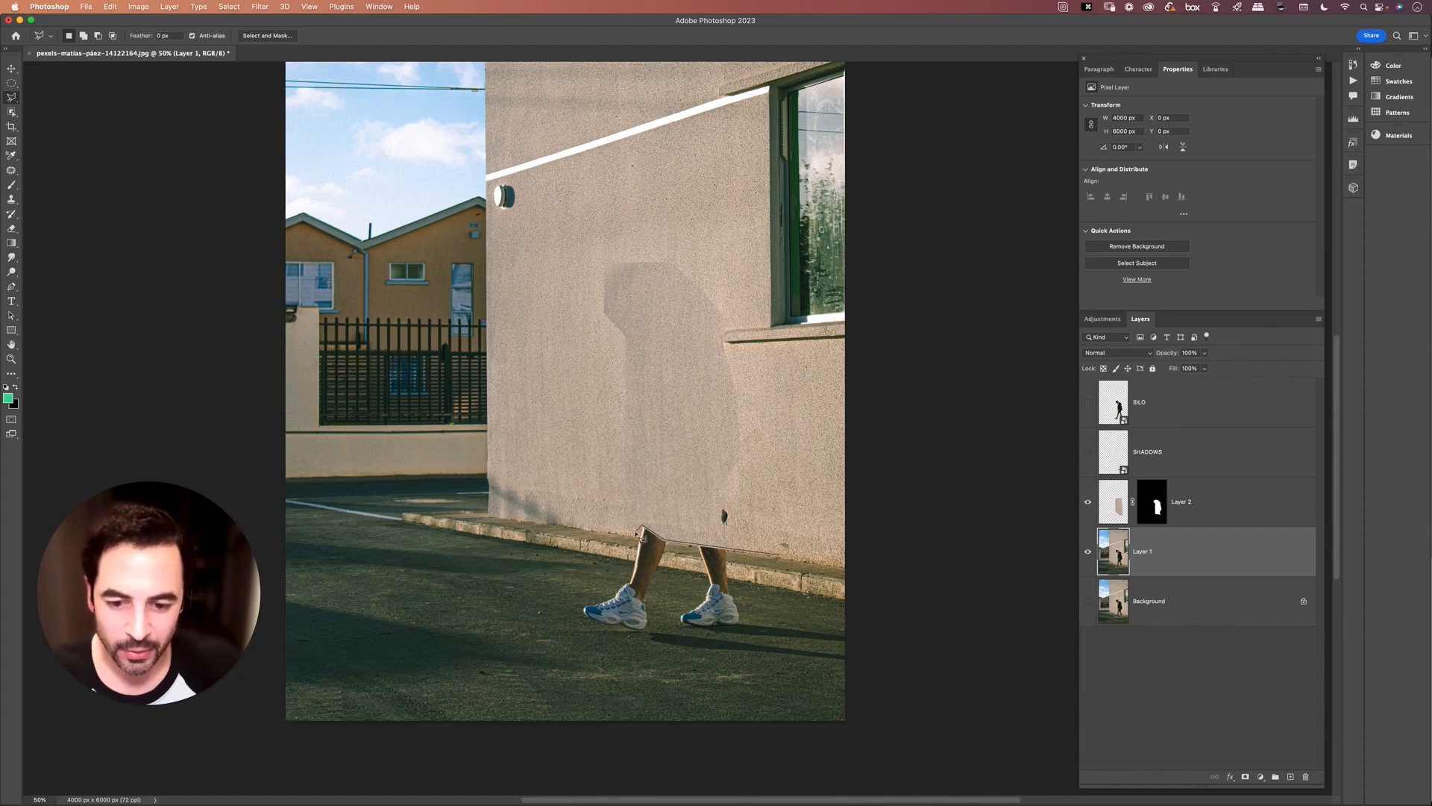
pyautogui.click(631, 560)
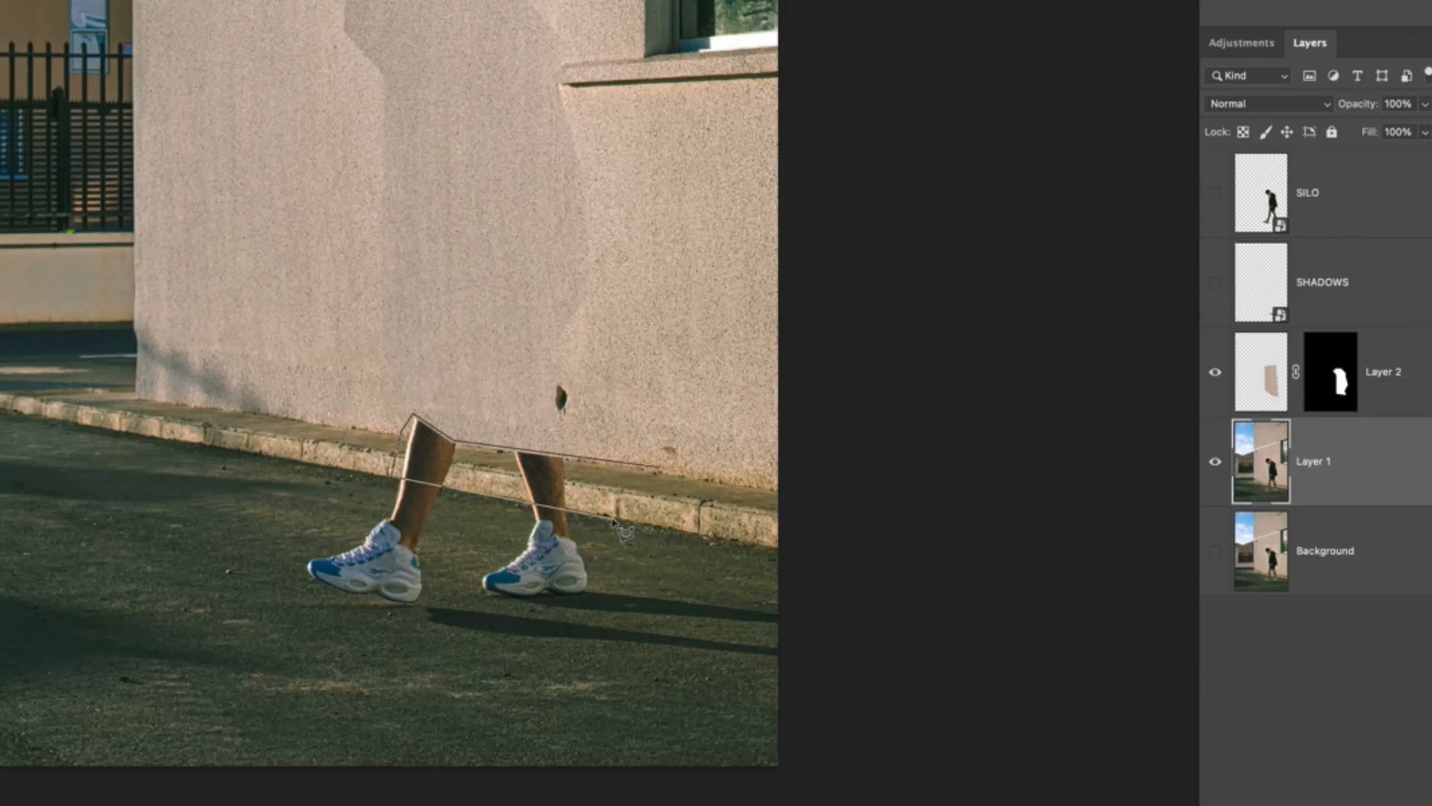
pyautogui.click(612, 518)
pyautogui.click(612, 489)
pyautogui.click(655, 473)
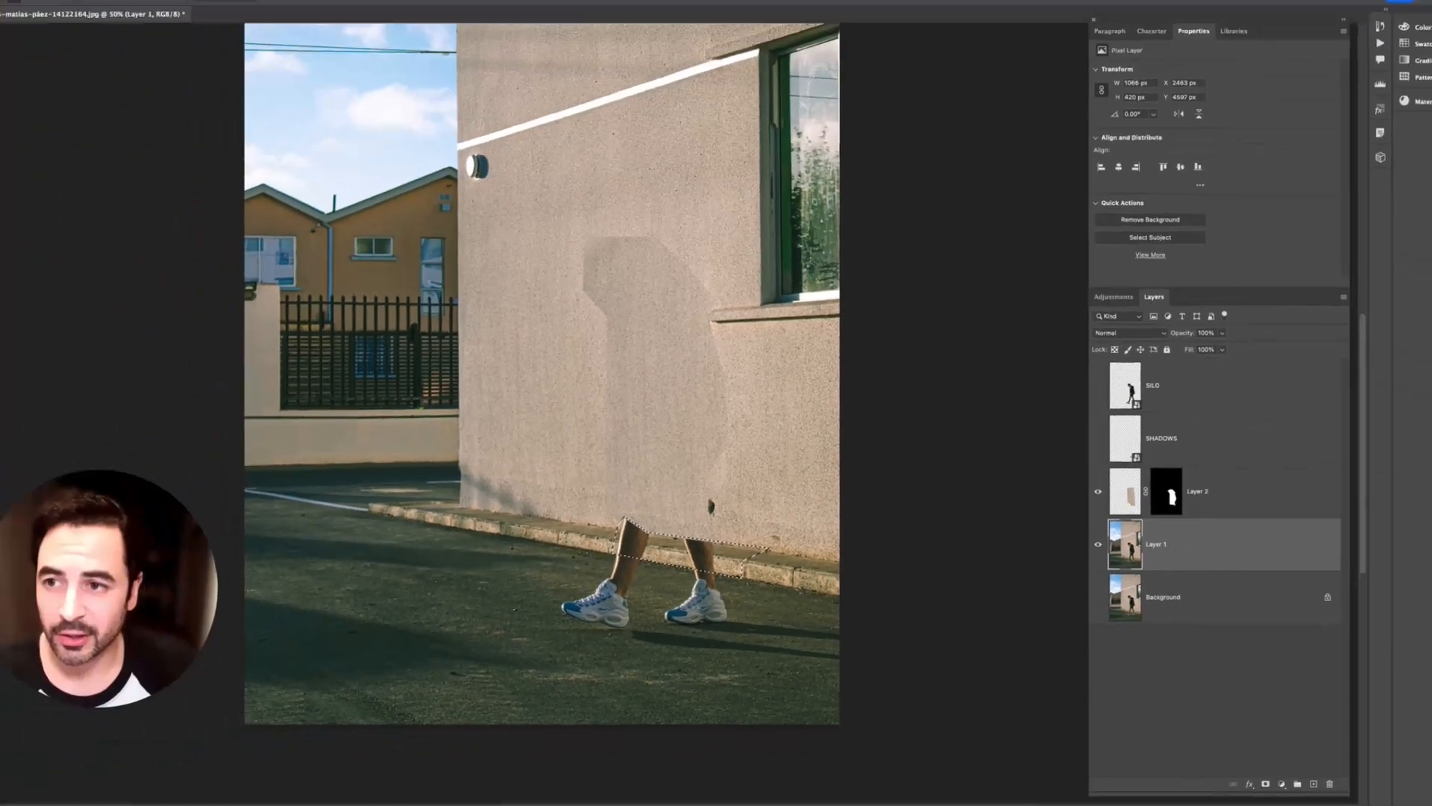
# Save the selection as "curb fix" and deselect
pyautogui.click(229, 6)
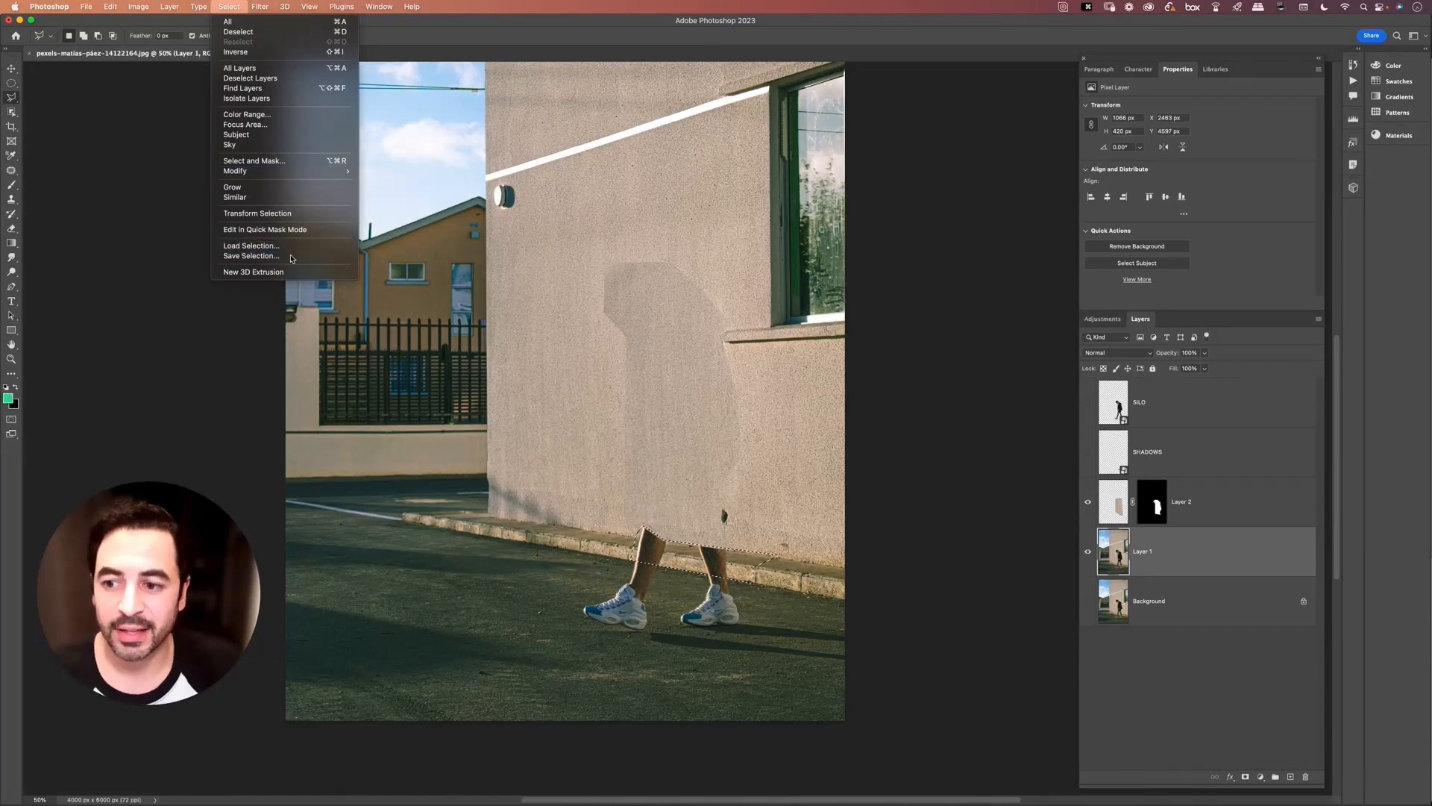
pyautogui.click(251, 255)
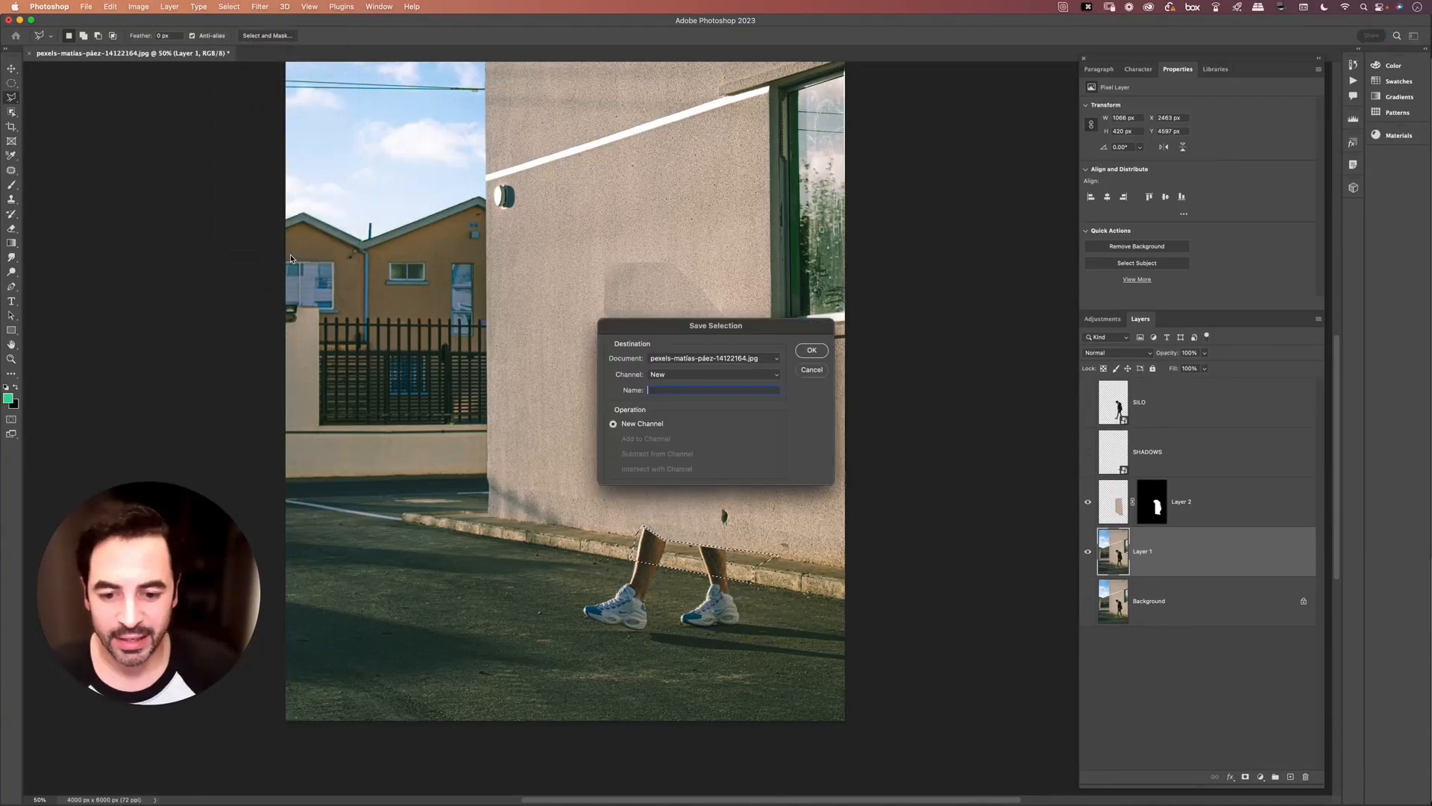
pyautogui.write('curb fix')
pyautogui.press('Return')
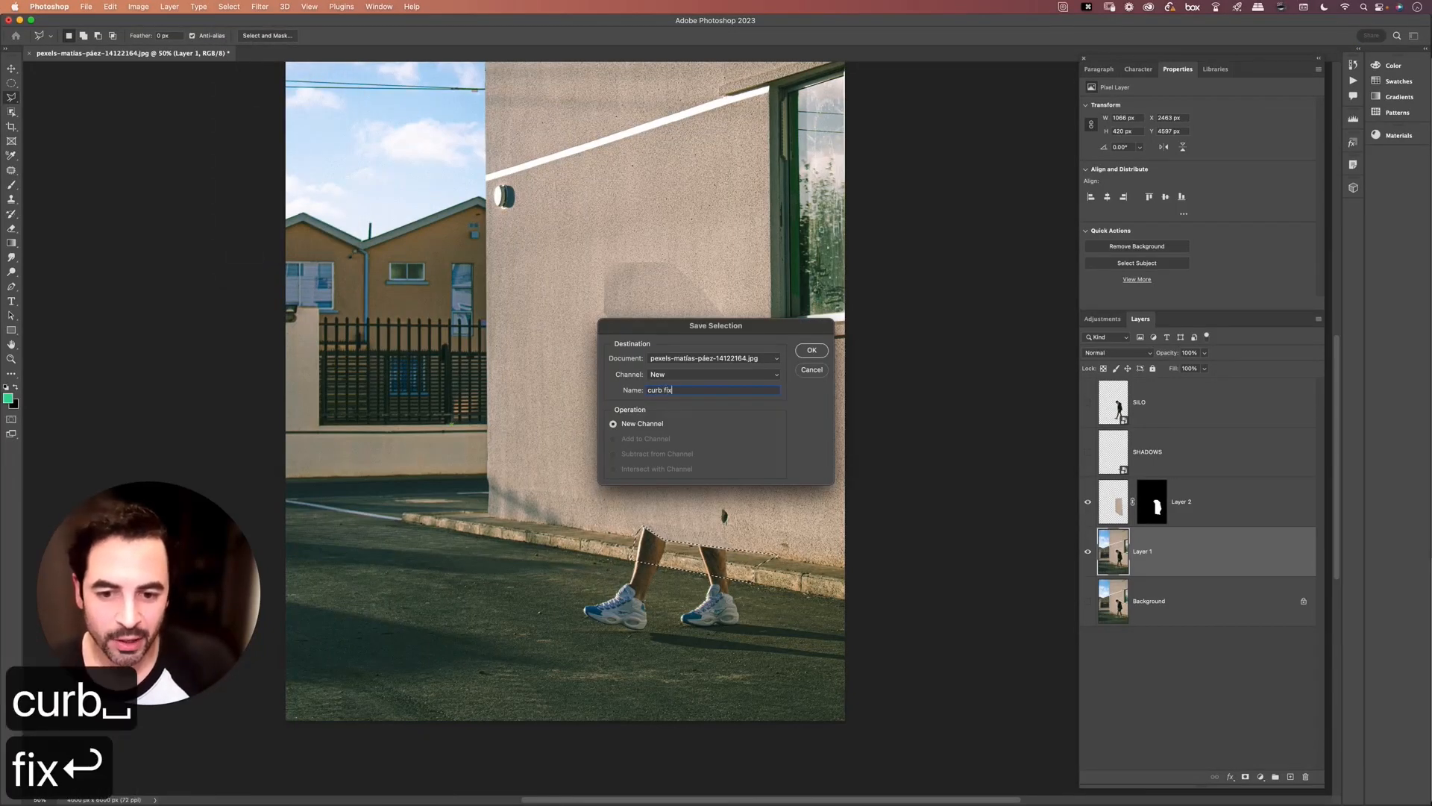
pyautogui.press('super+d')
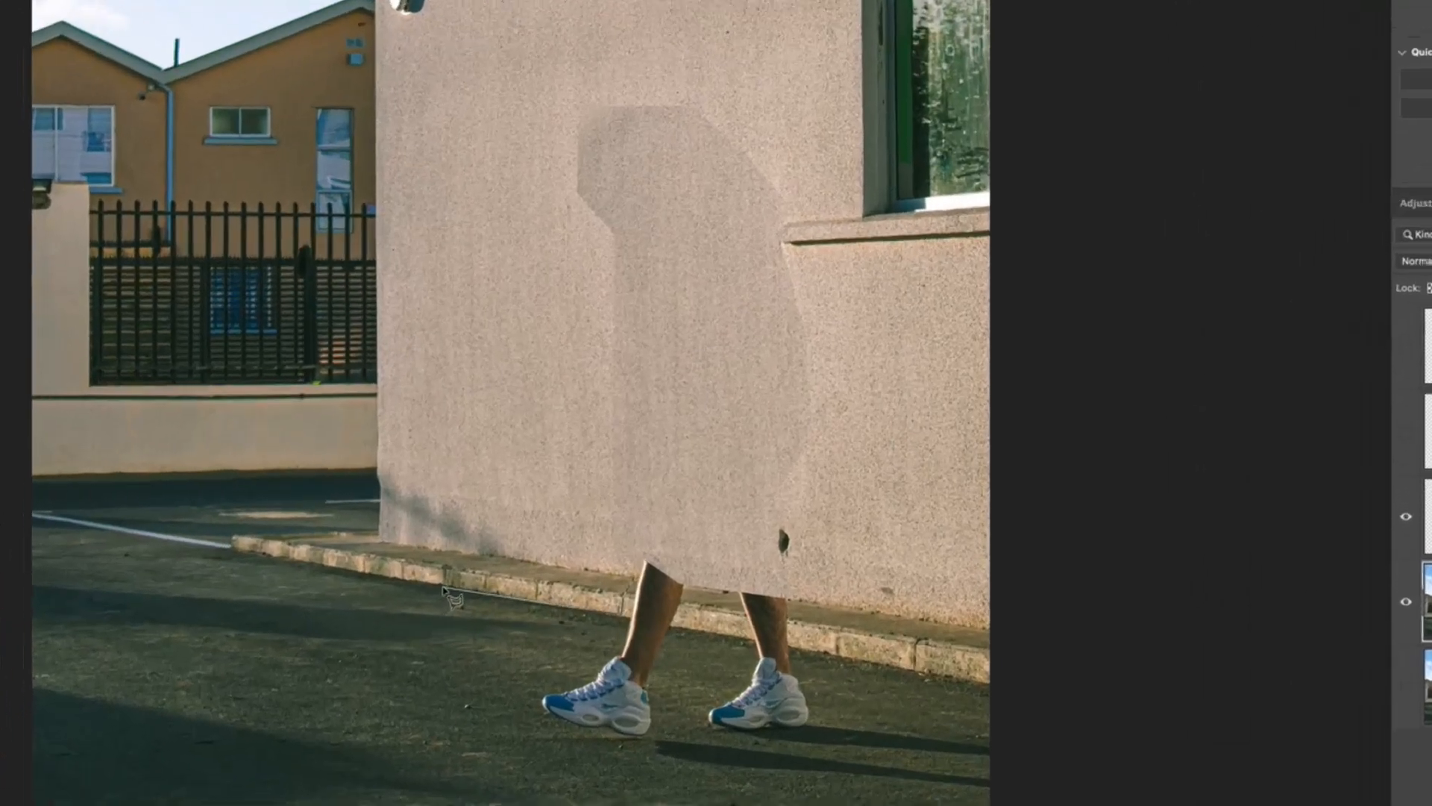
# Select the clean stretch of curb and lower wall just before the man's rear leg with the Polygonal Lasso, copy it and deselect
pyautogui.moveTo(441, 593)
pyautogui.mouseDown()
pyautogui.moveTo(473, 522)
pyautogui.moveTo(526, 528)
pyautogui.moveTo(622, 555)
pyautogui.moveTo(638, 576)
pyautogui.moveTo(623, 618)
pyautogui.mouseUp()
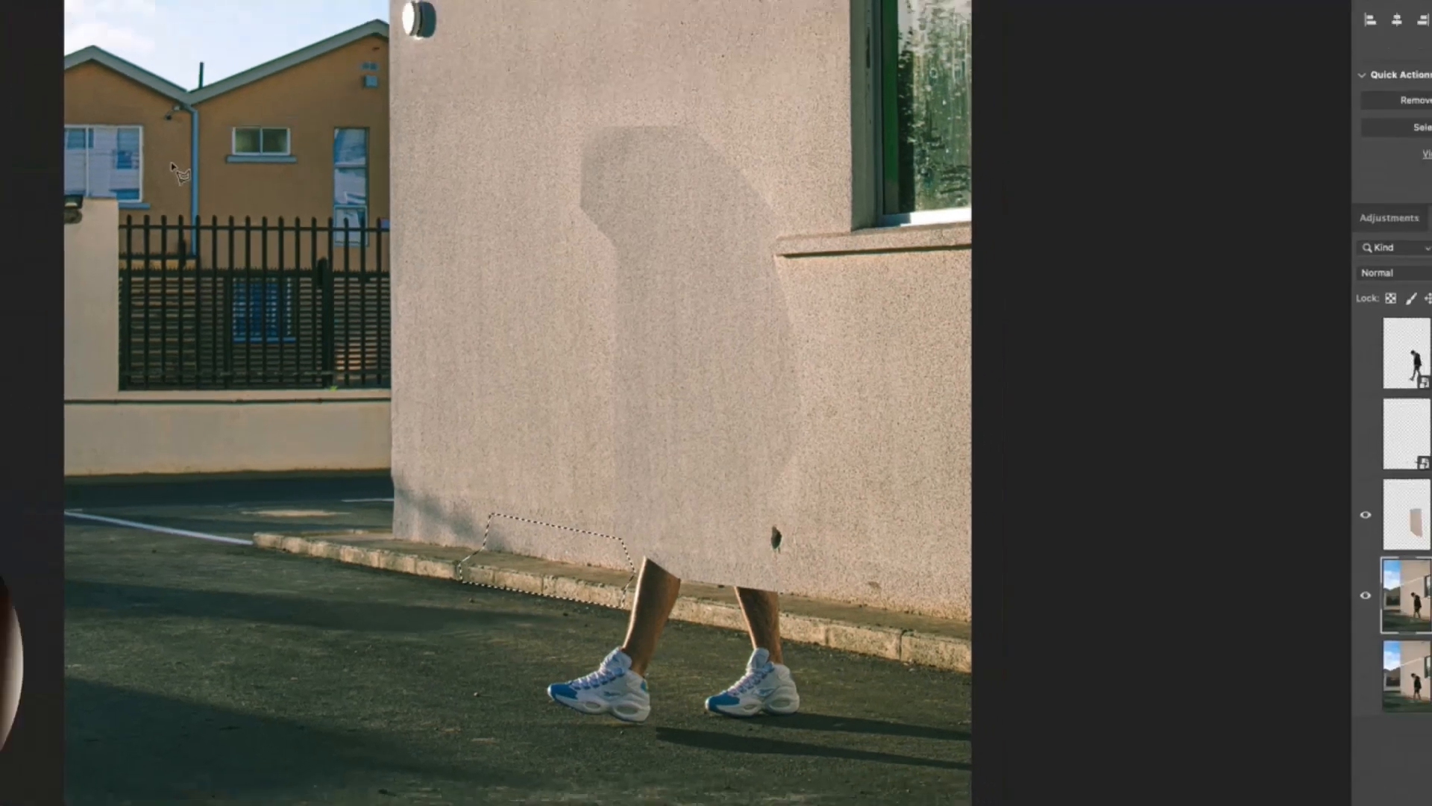
pyautogui.press('super+c')
pyautogui.press('super+d')
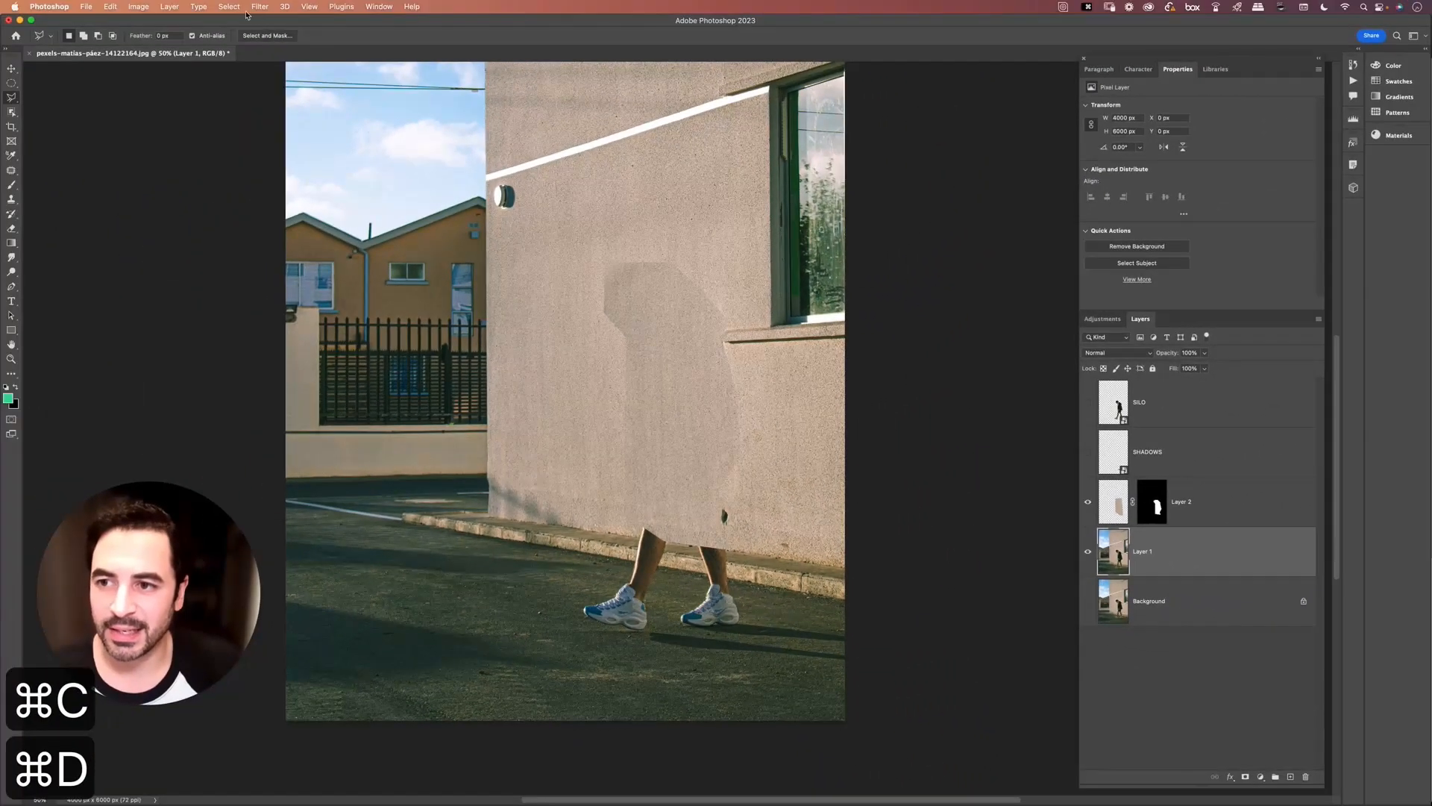
# Load the saved "curb fix" selection on Layer 1 and use Paste Into to place the copied curb patch inside it
pyautogui.click(229, 7)
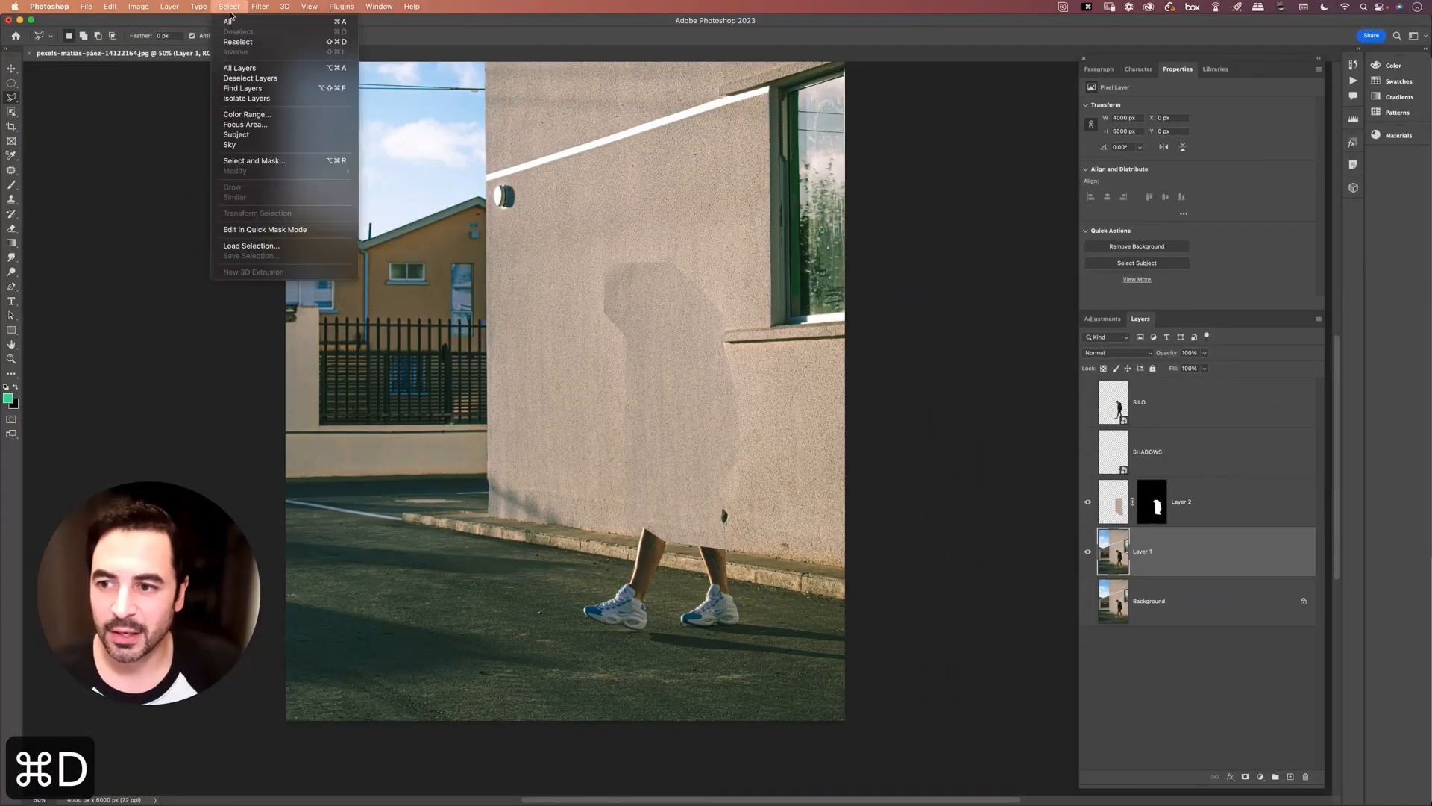
pyautogui.click(256, 248)
pyautogui.click(706, 375)
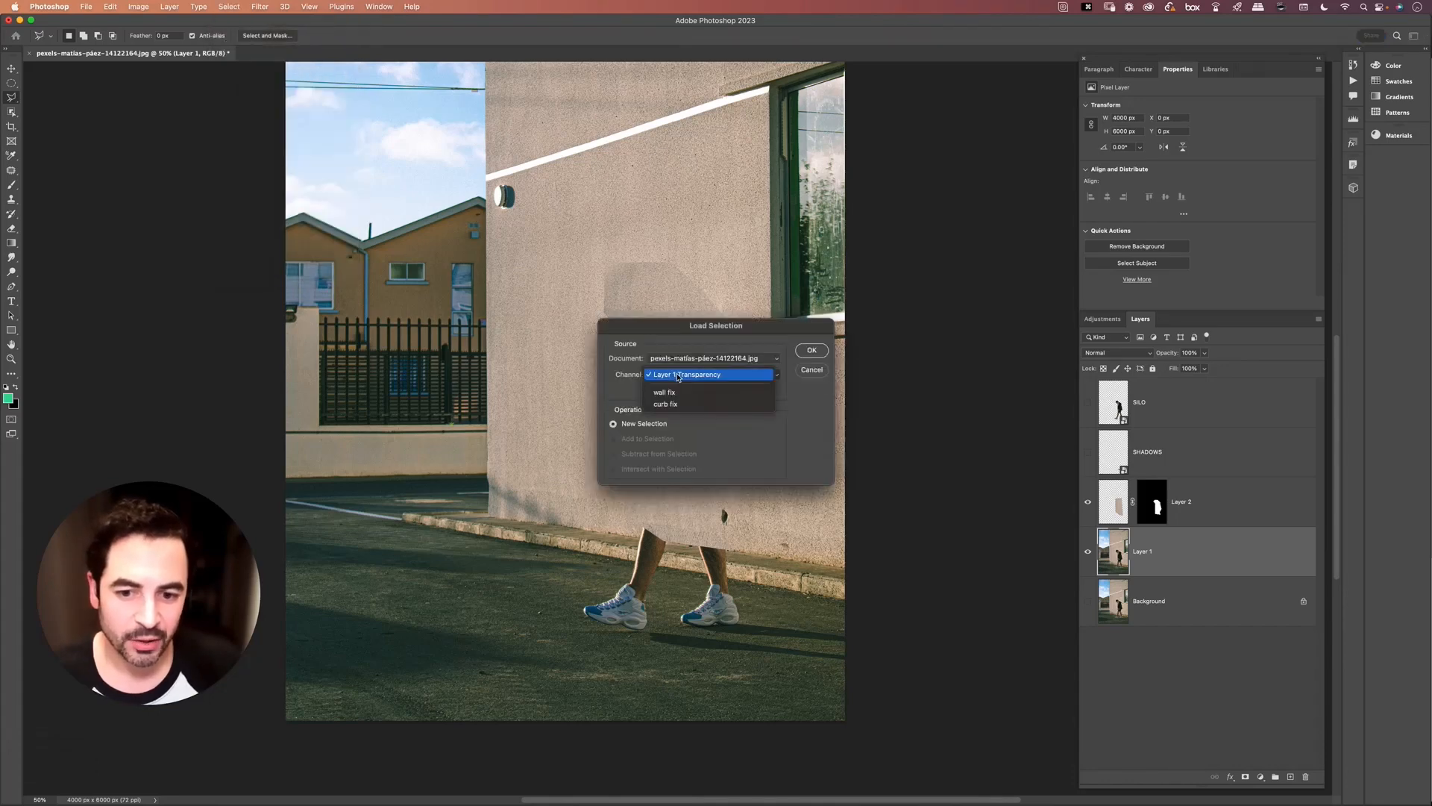
pyautogui.click(674, 405)
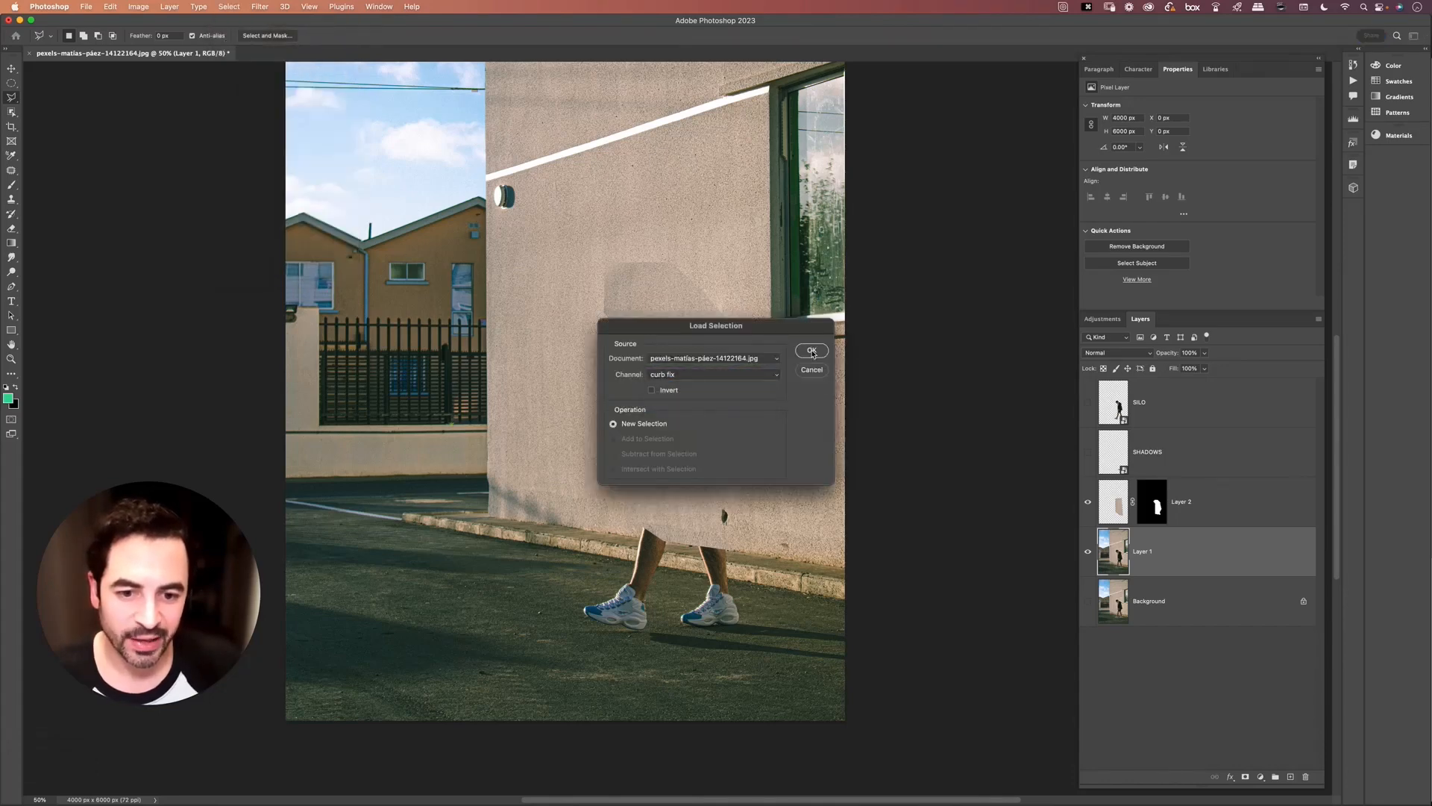
pyautogui.click(812, 352)
pyautogui.click(110, 6)
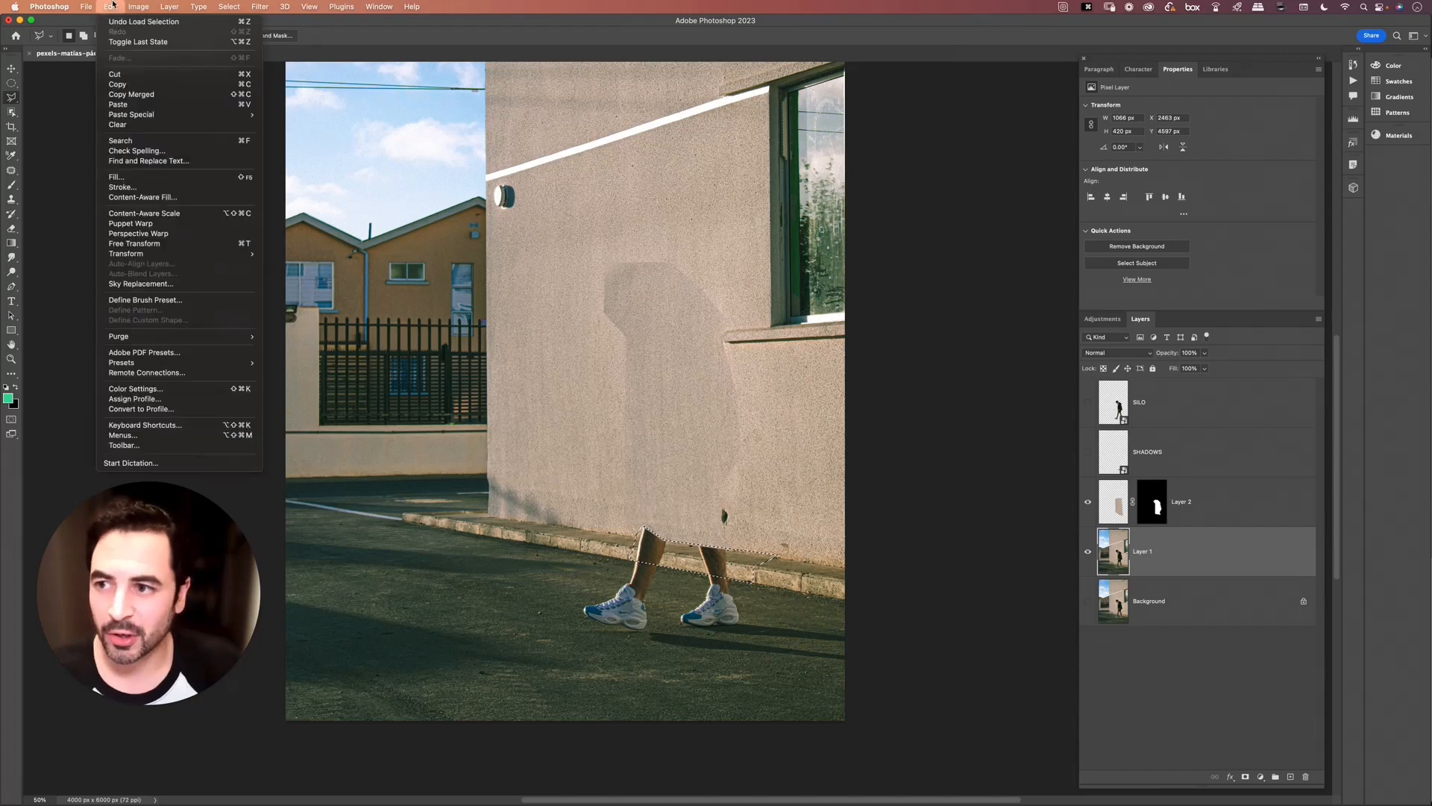
pyautogui.moveTo(186, 114)
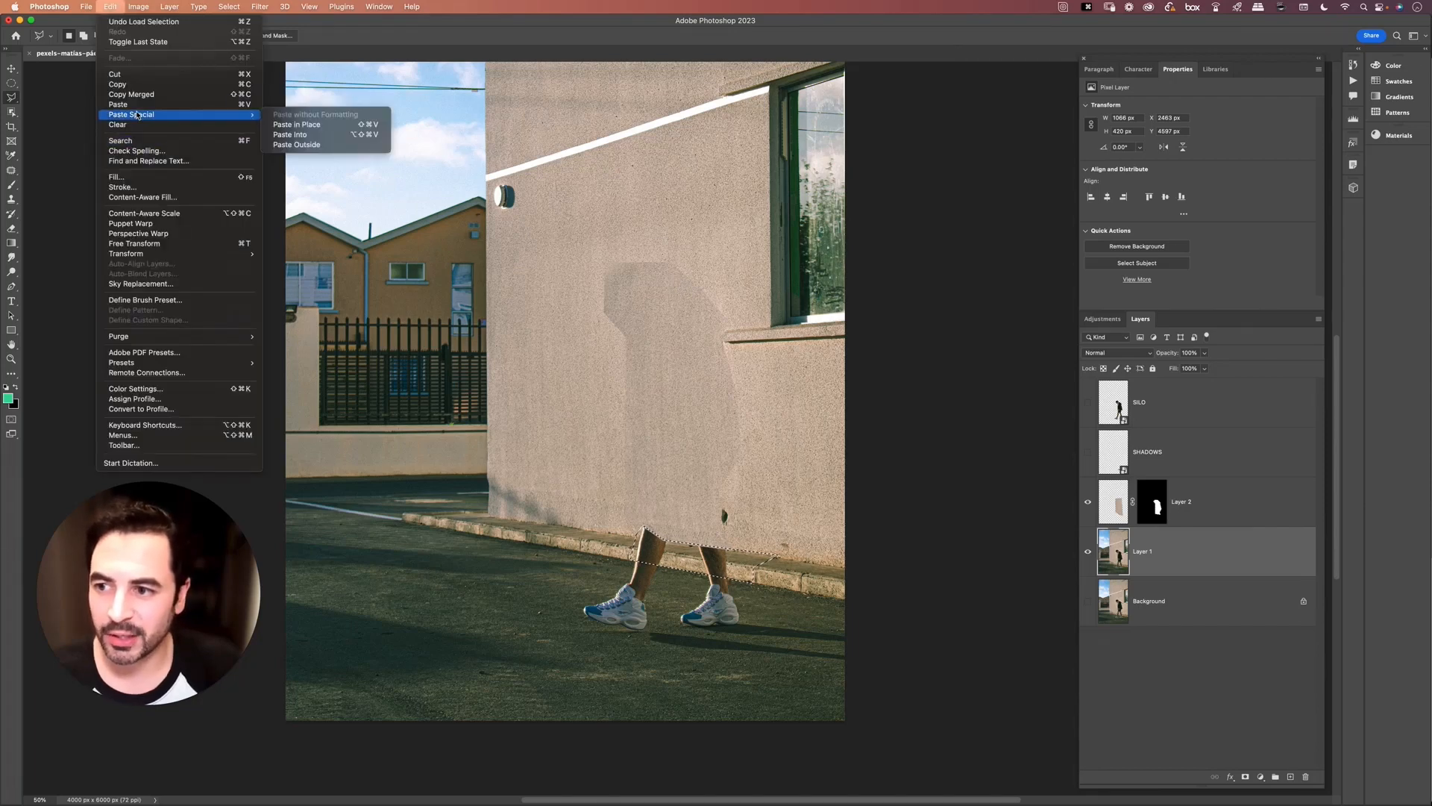
pyautogui.click(298, 135)
# Free Transform the curb patch over the legs, aligning it with the curb and enlarging it to about 896 x 485 px
pyautogui.press('v')
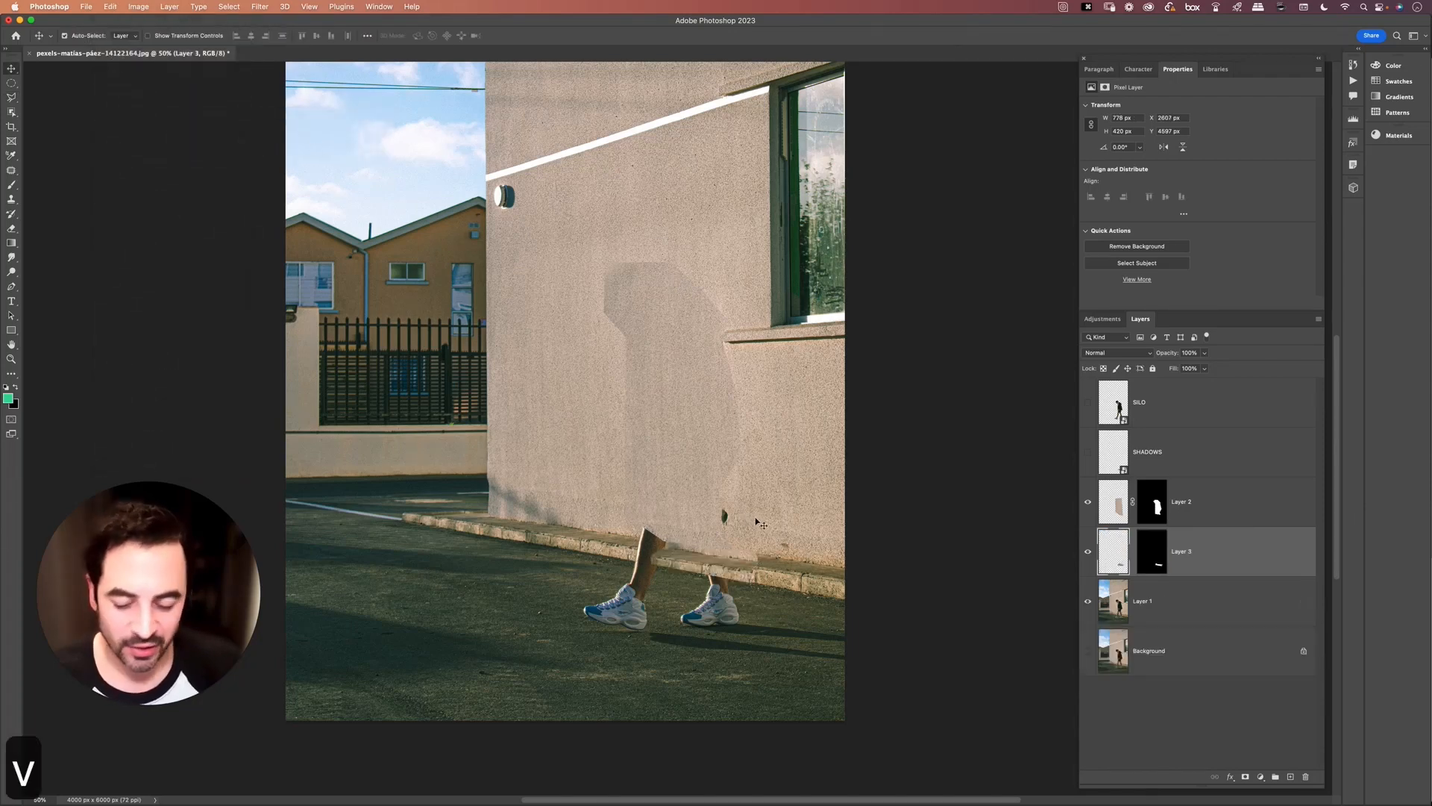
pyautogui.moveTo(759, 522); pyautogui.dragTo(710, 553)
pyautogui.press('super+t')
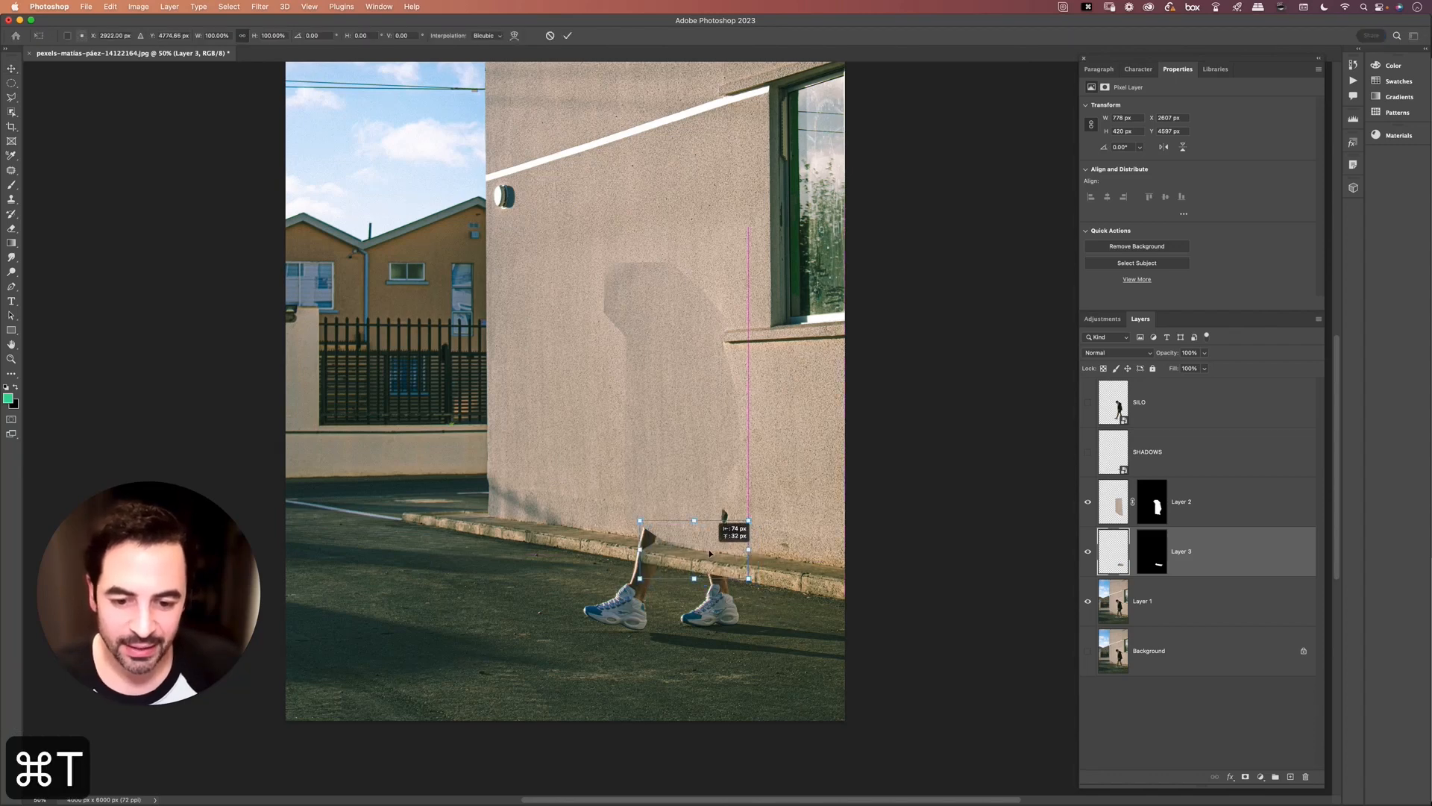
pyautogui.moveTo(640, 520); pyautogui.dragTo(623, 511)
pyautogui.press('Return')
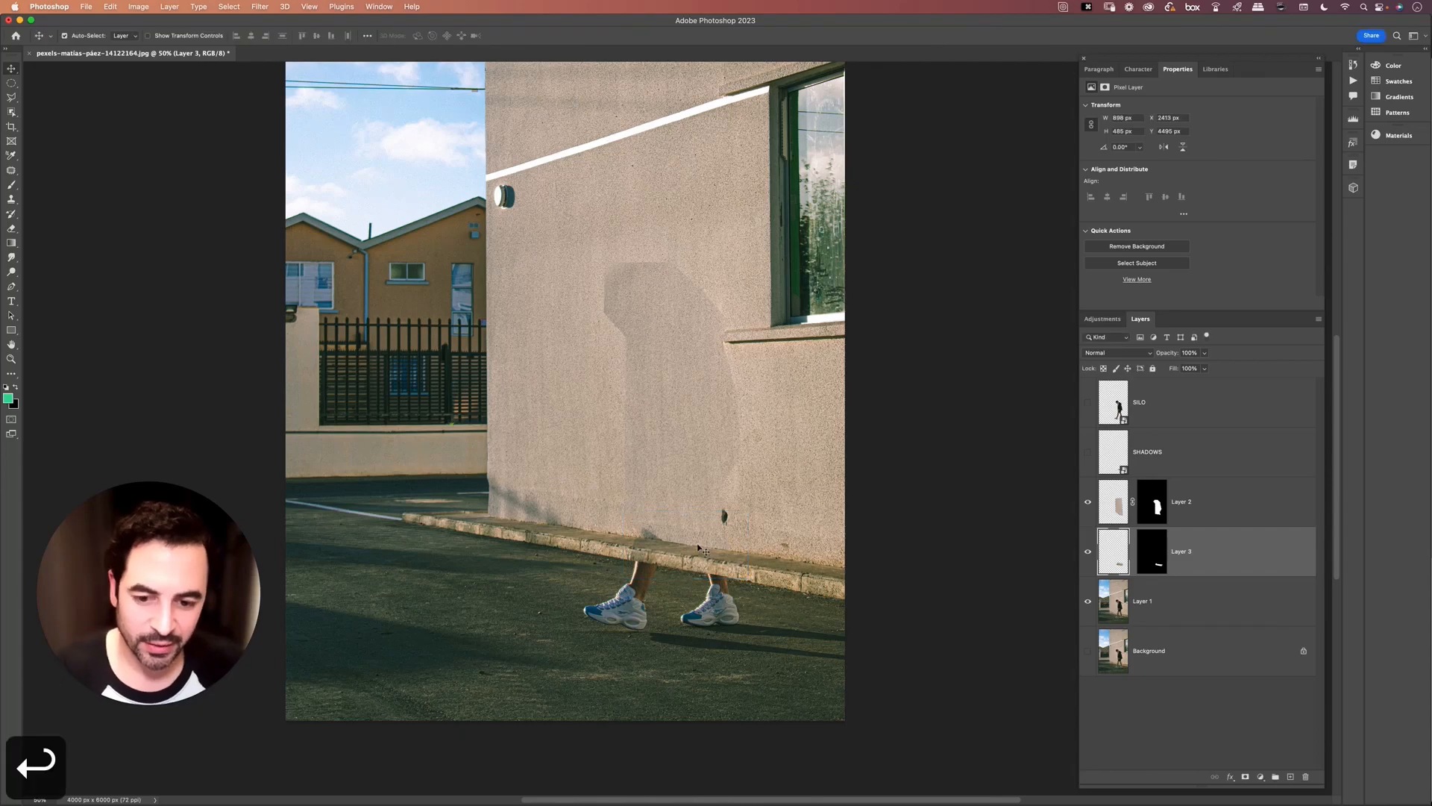
# Link Layer 3 to its mask and make Layer 1 the active layer
pyautogui.click(1182, 601)
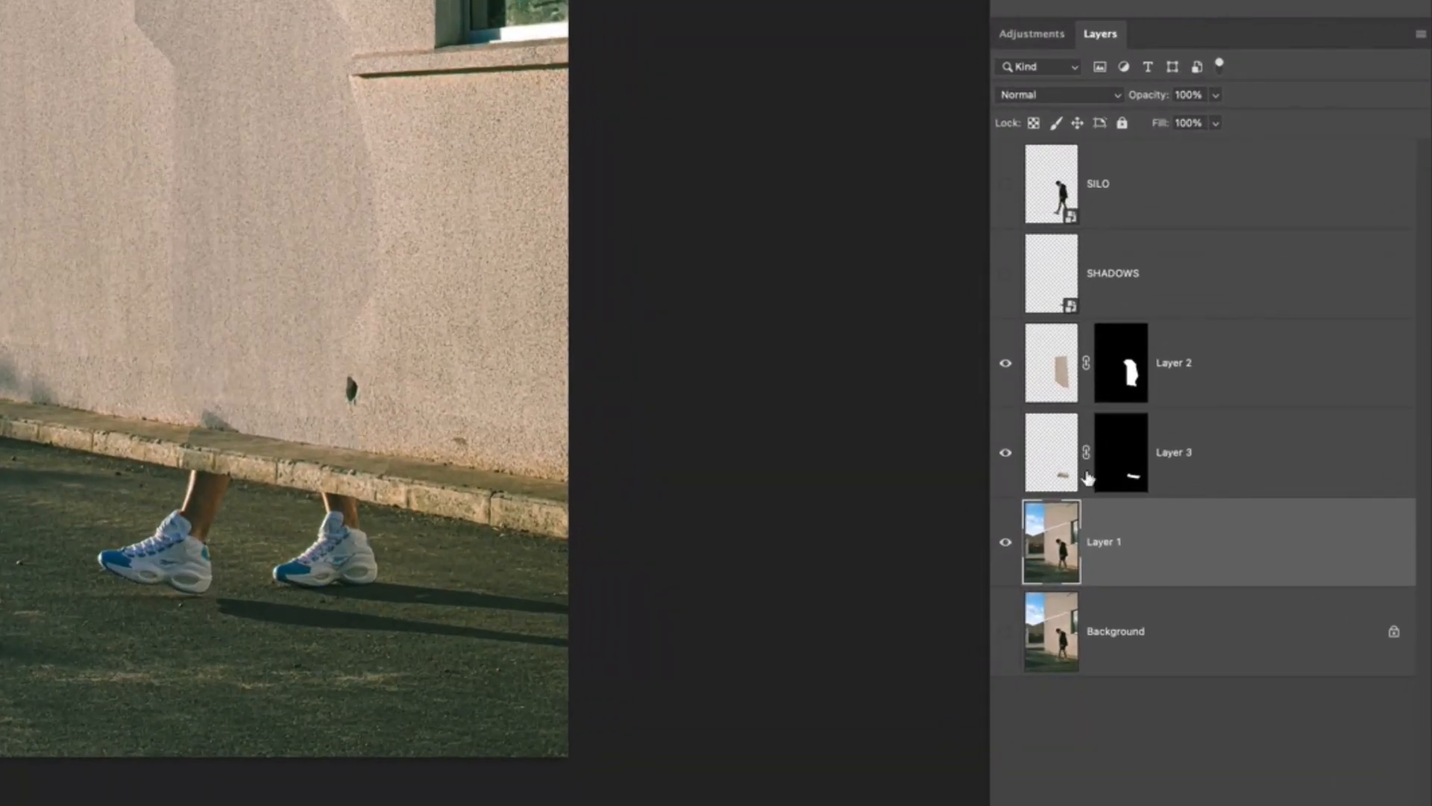
pyautogui.click(1087, 453)
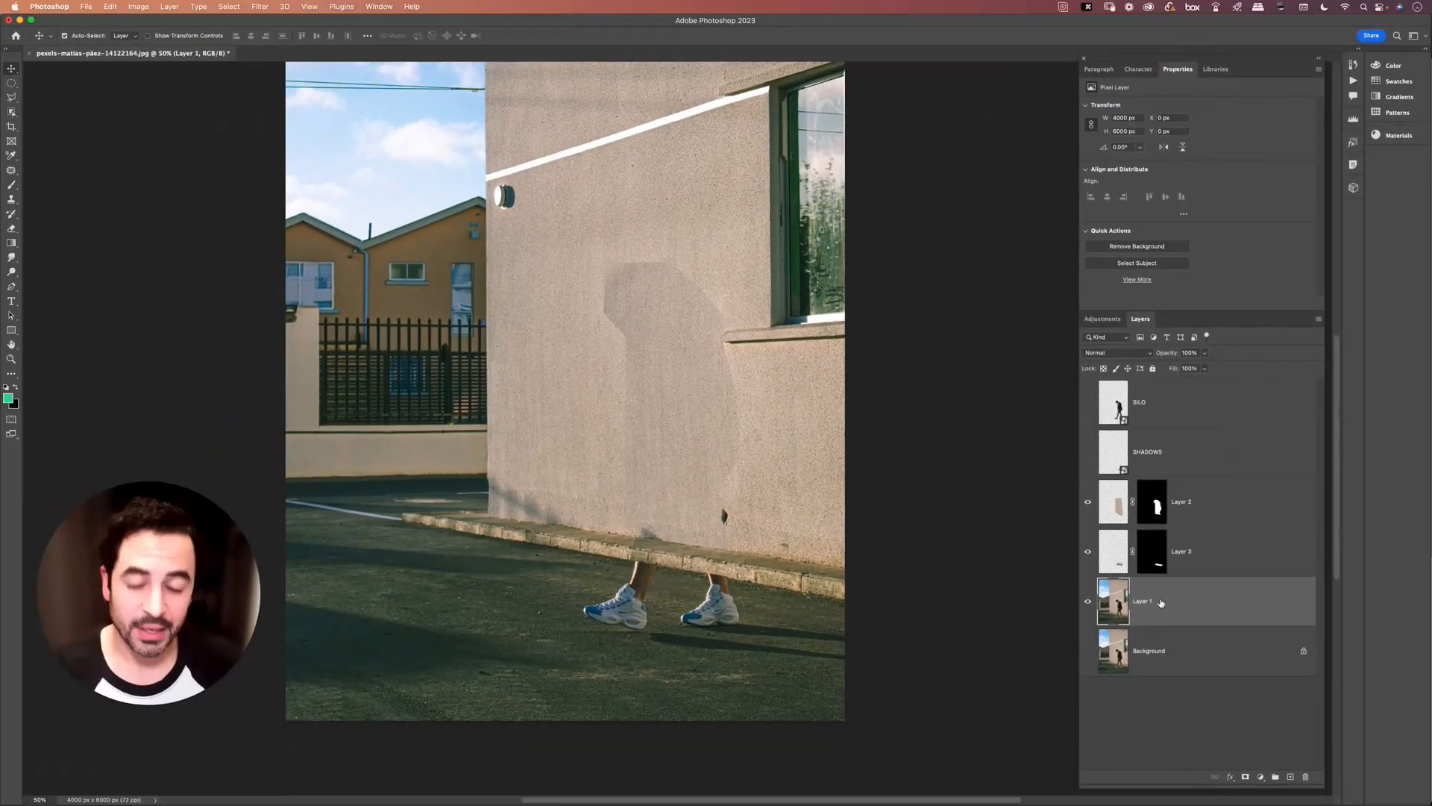
pyautogui.click(1135, 543)
# Outline the man's remaining feet and the asphalt around them, just below the curb, with the Polygonal Lasso on Layer 1
pyautogui.press('l')
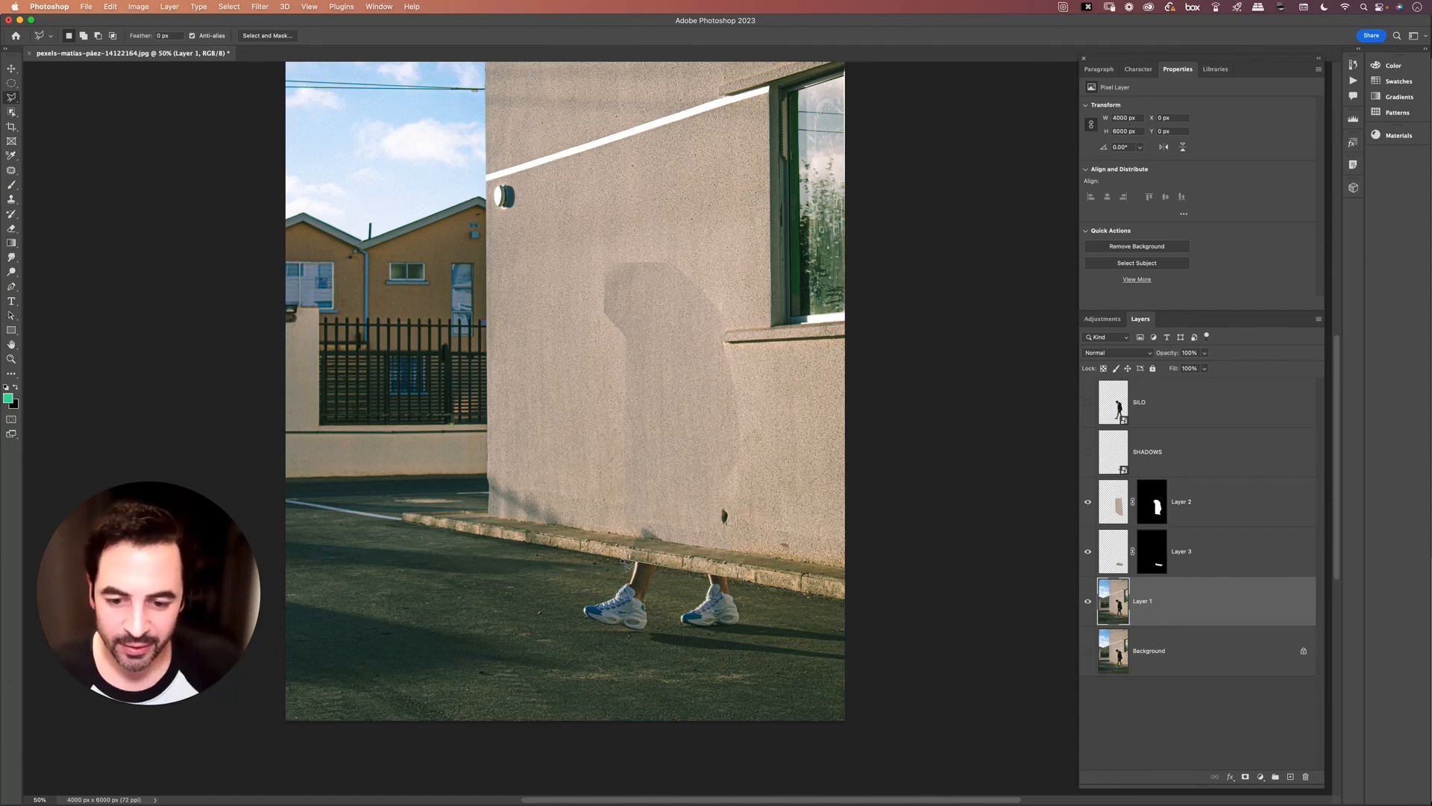
pyautogui.click(588, 592)
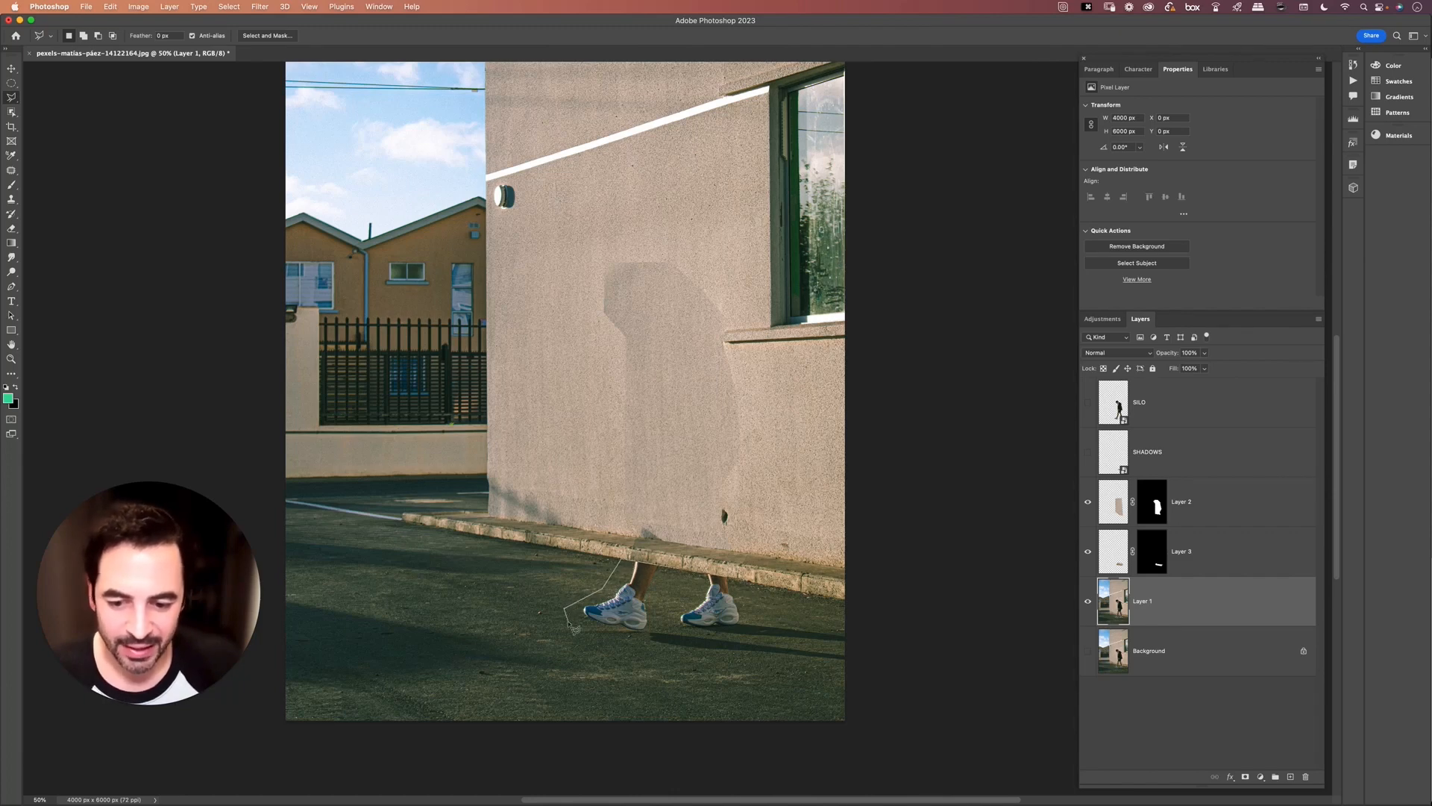
pyautogui.click(587, 637)
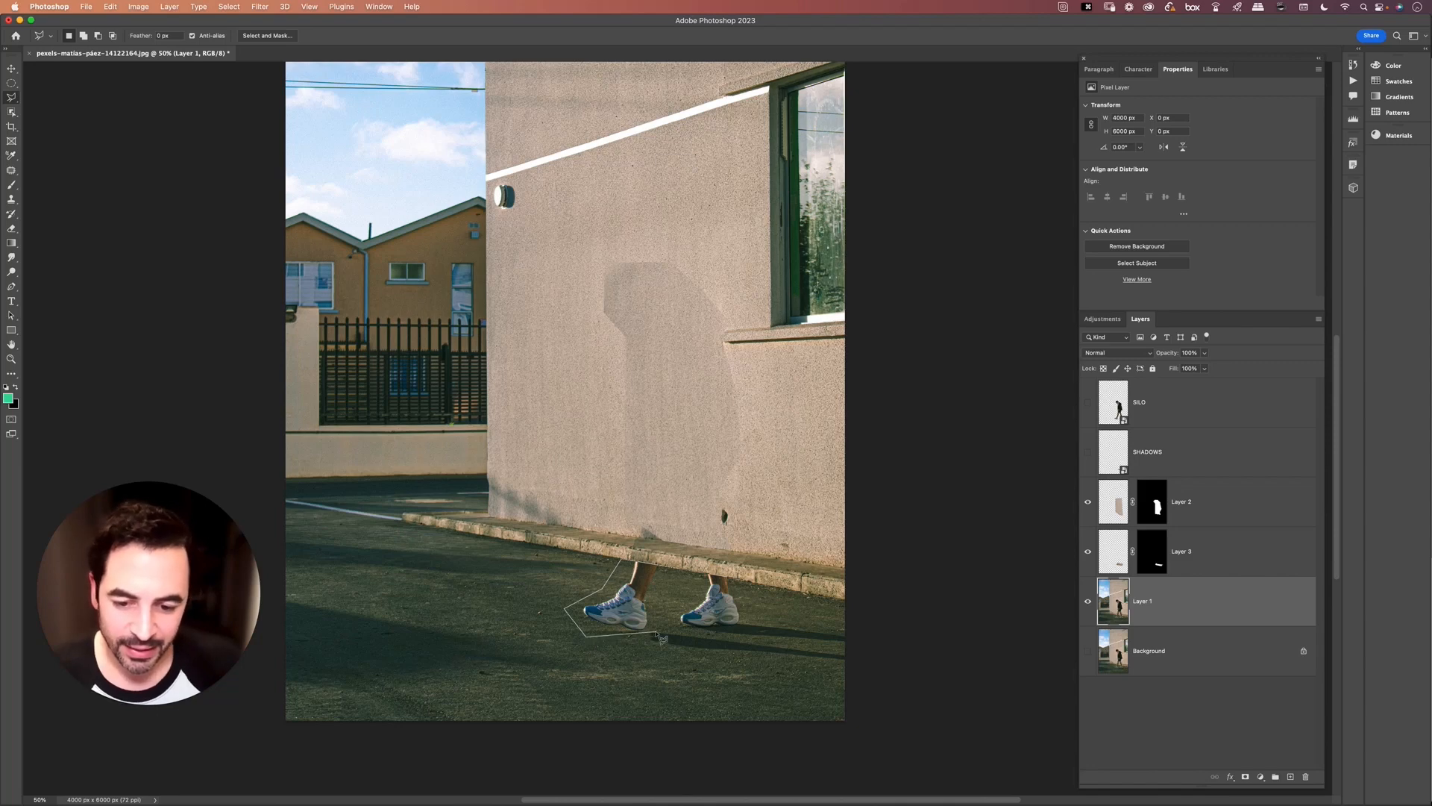
pyautogui.click(743, 634)
pyautogui.click(754, 616)
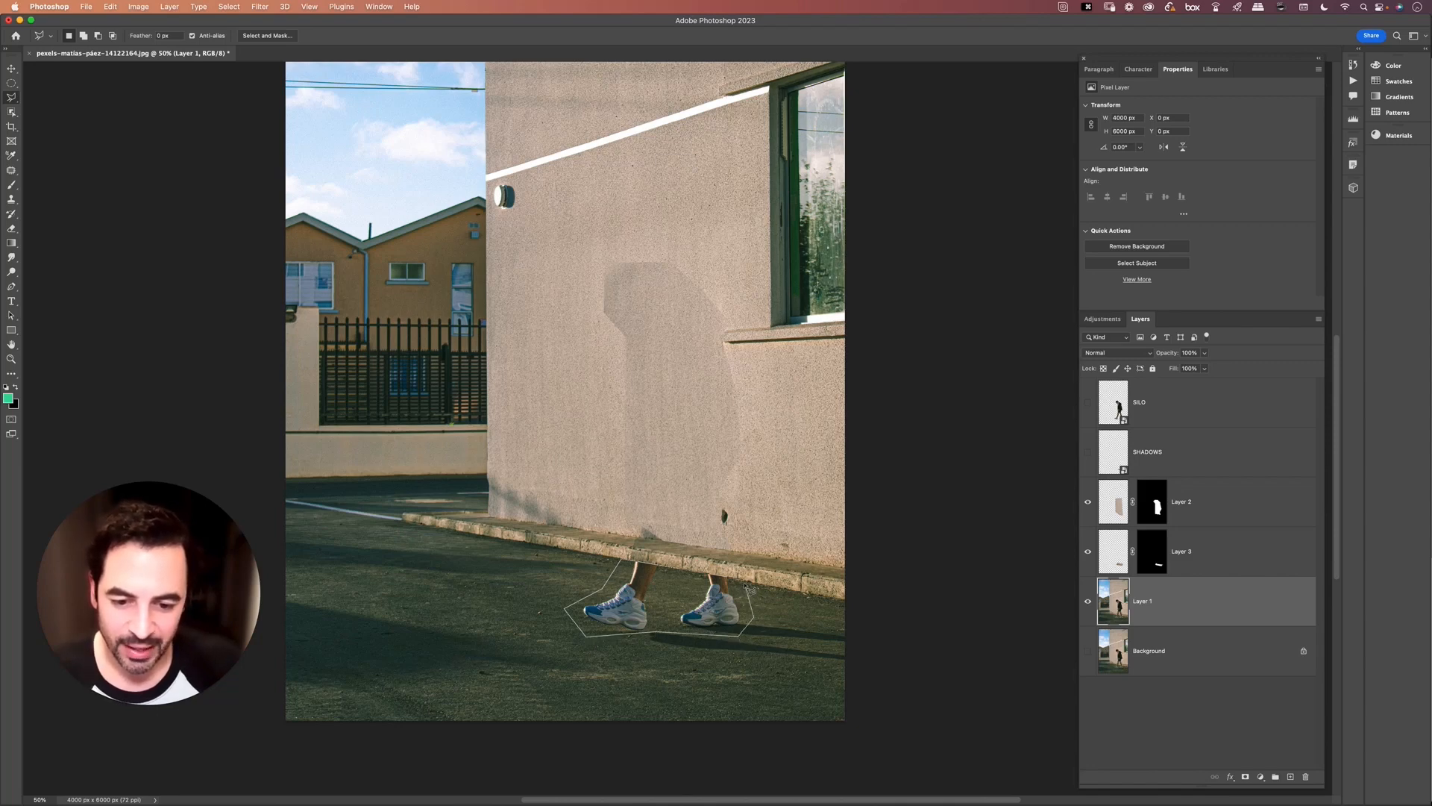
pyautogui.doubleClick(748, 582)
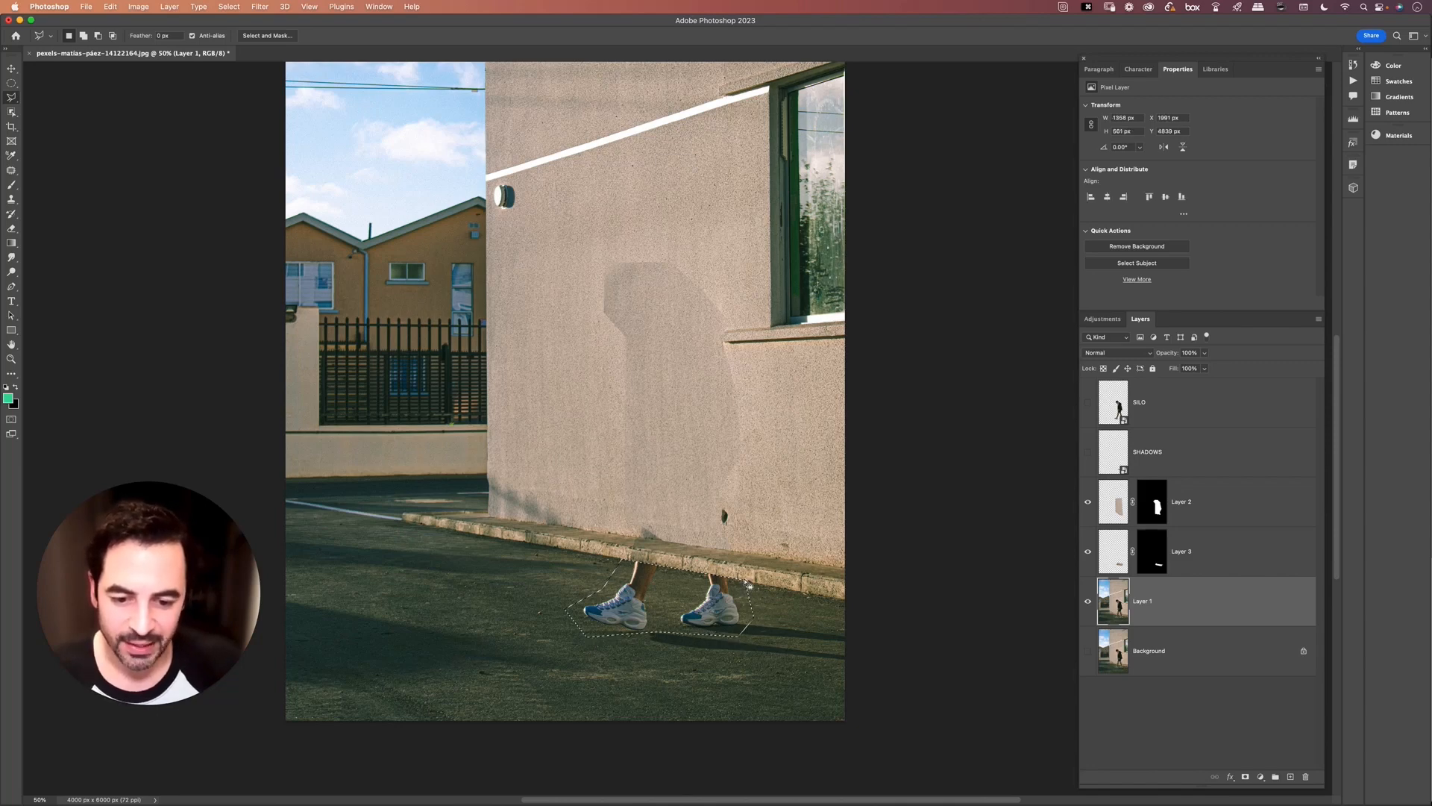
# Save the selection around the feet as a new channel named "feet fix" and deselect
pyautogui.click(229, 6)
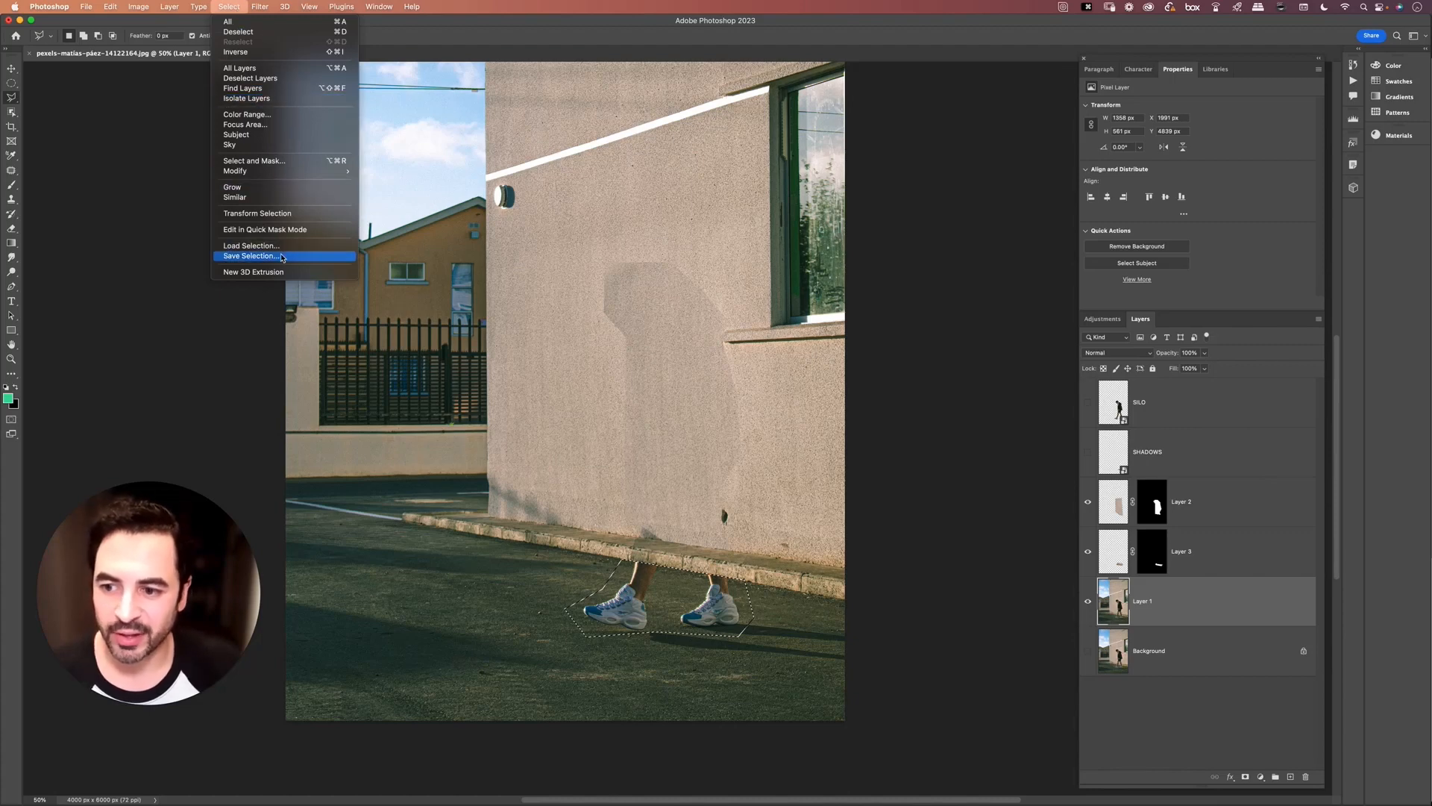
pyautogui.click(281, 256)
pyautogui.write('feet_fix')
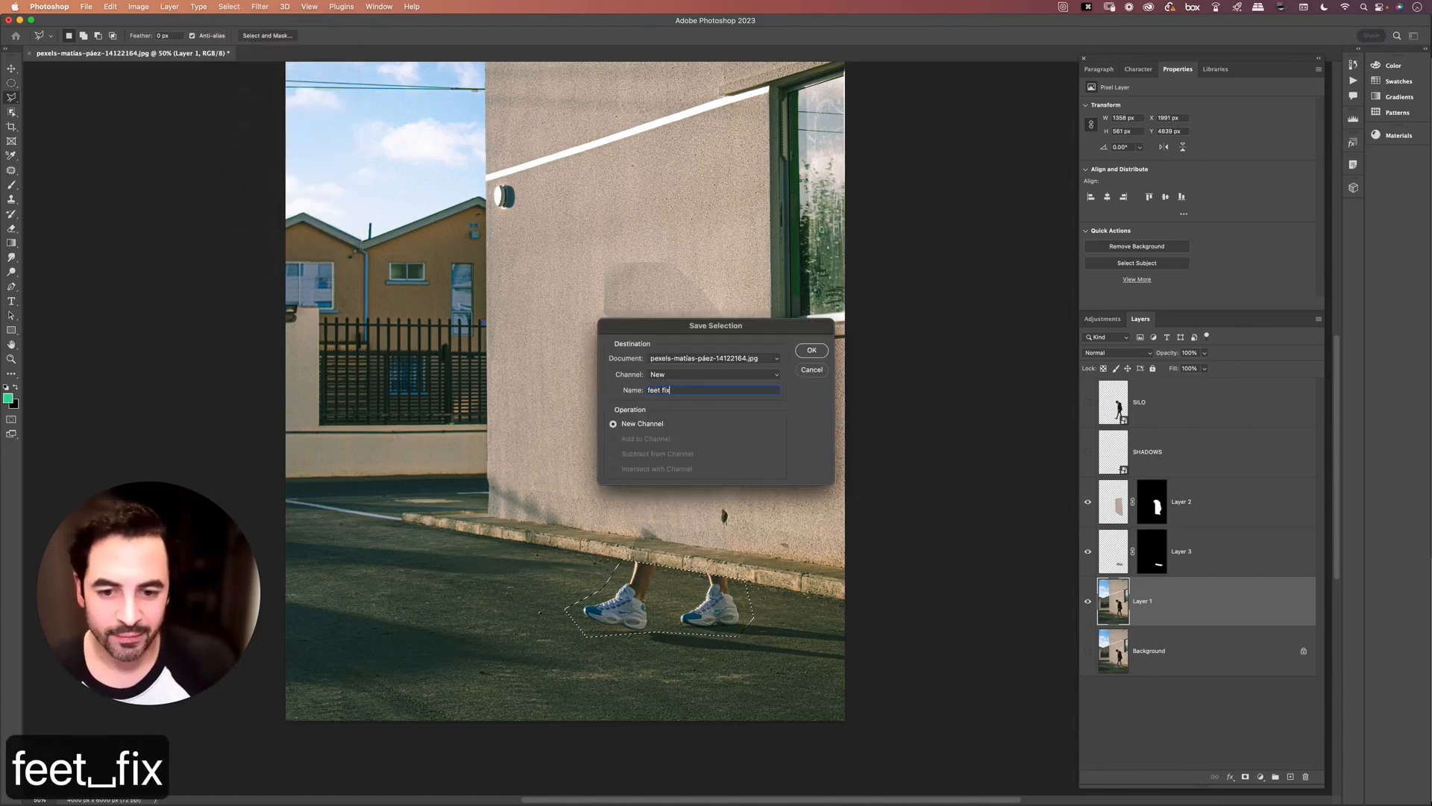
pyautogui.press('Return')
pyautogui.press('super+d')
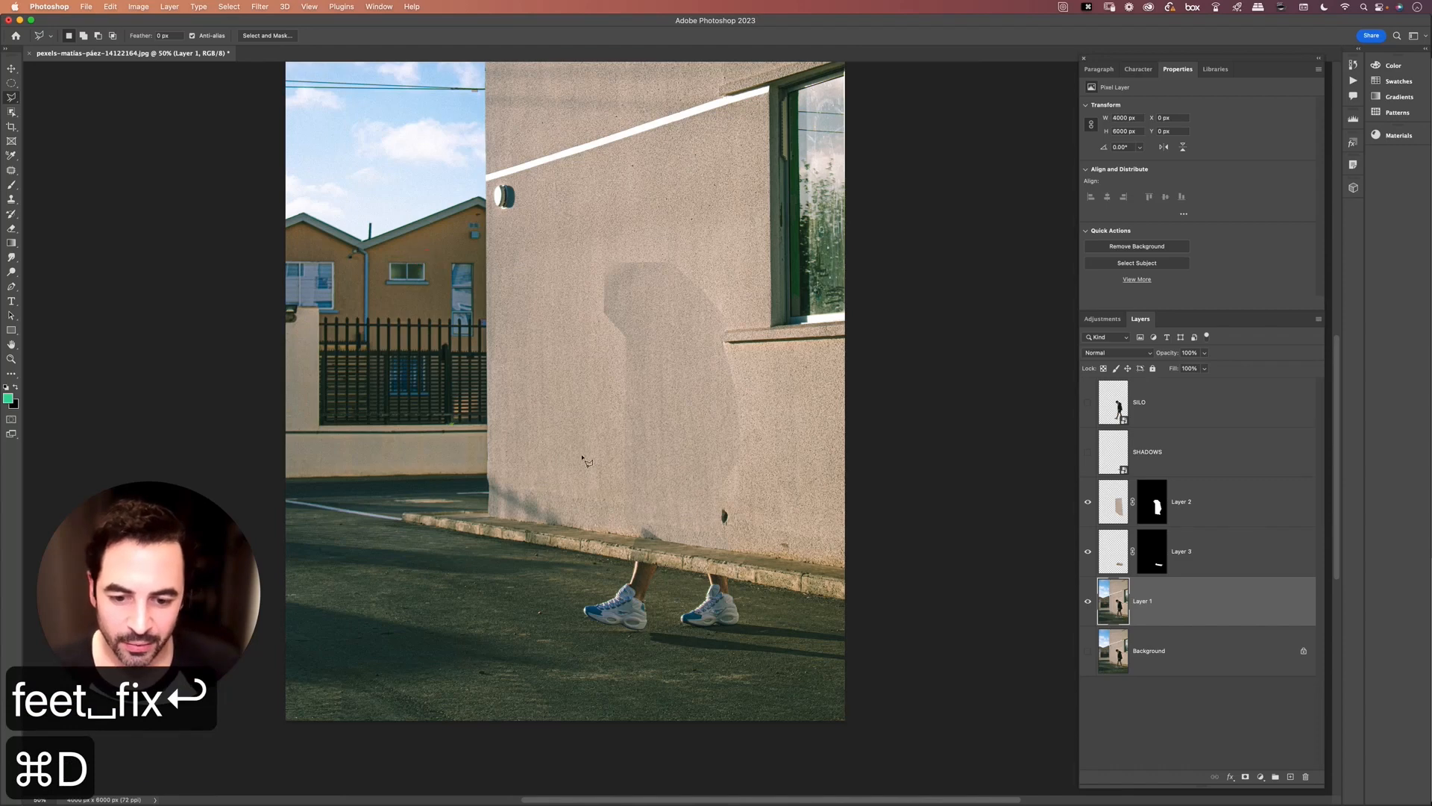
# Select a clean patch of asphalt along the curb, just behind the rear foot, with the Polygonal Lasso
pyautogui.click(630, 564)
pyautogui.click(514, 543)
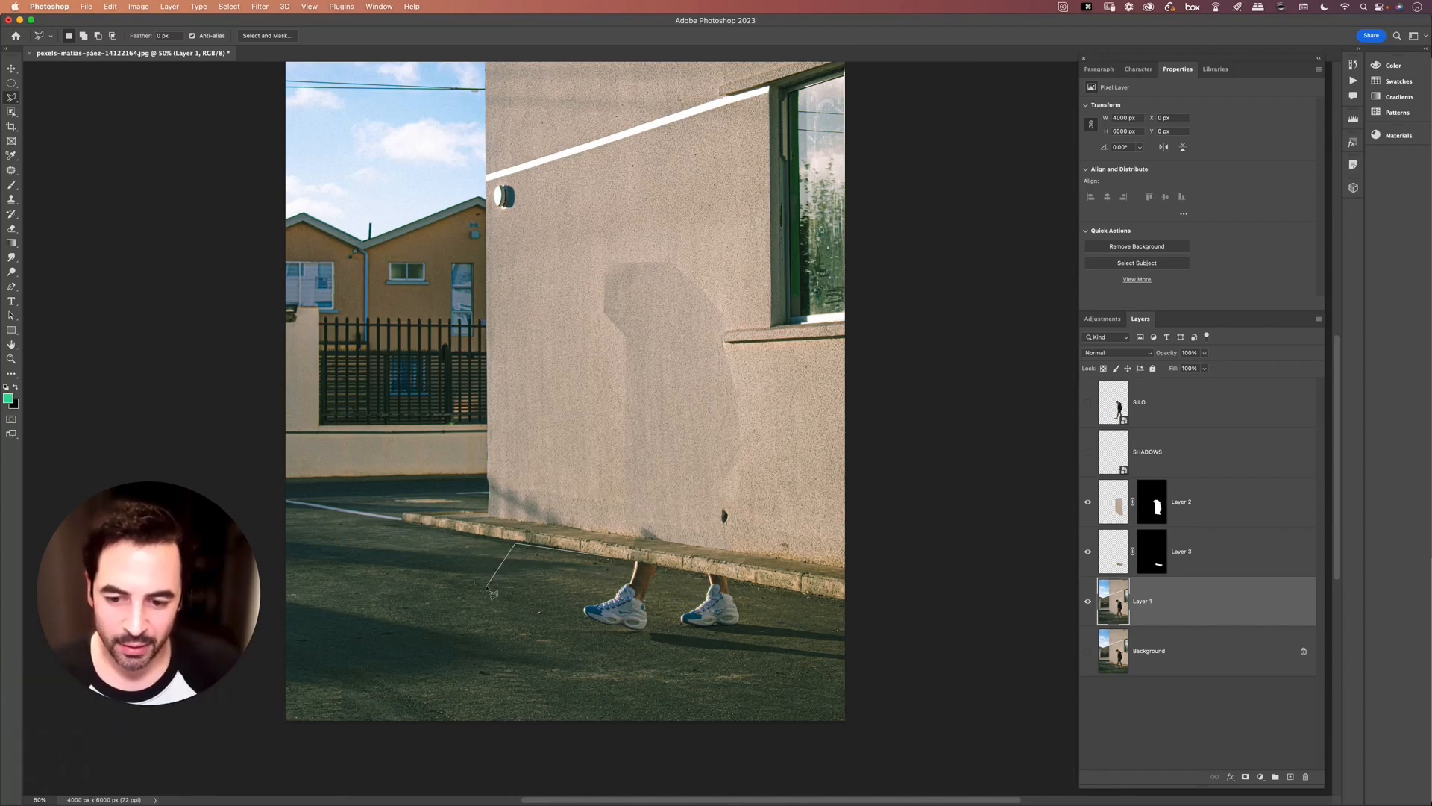
pyautogui.click(483, 587)
pyautogui.click(507, 614)
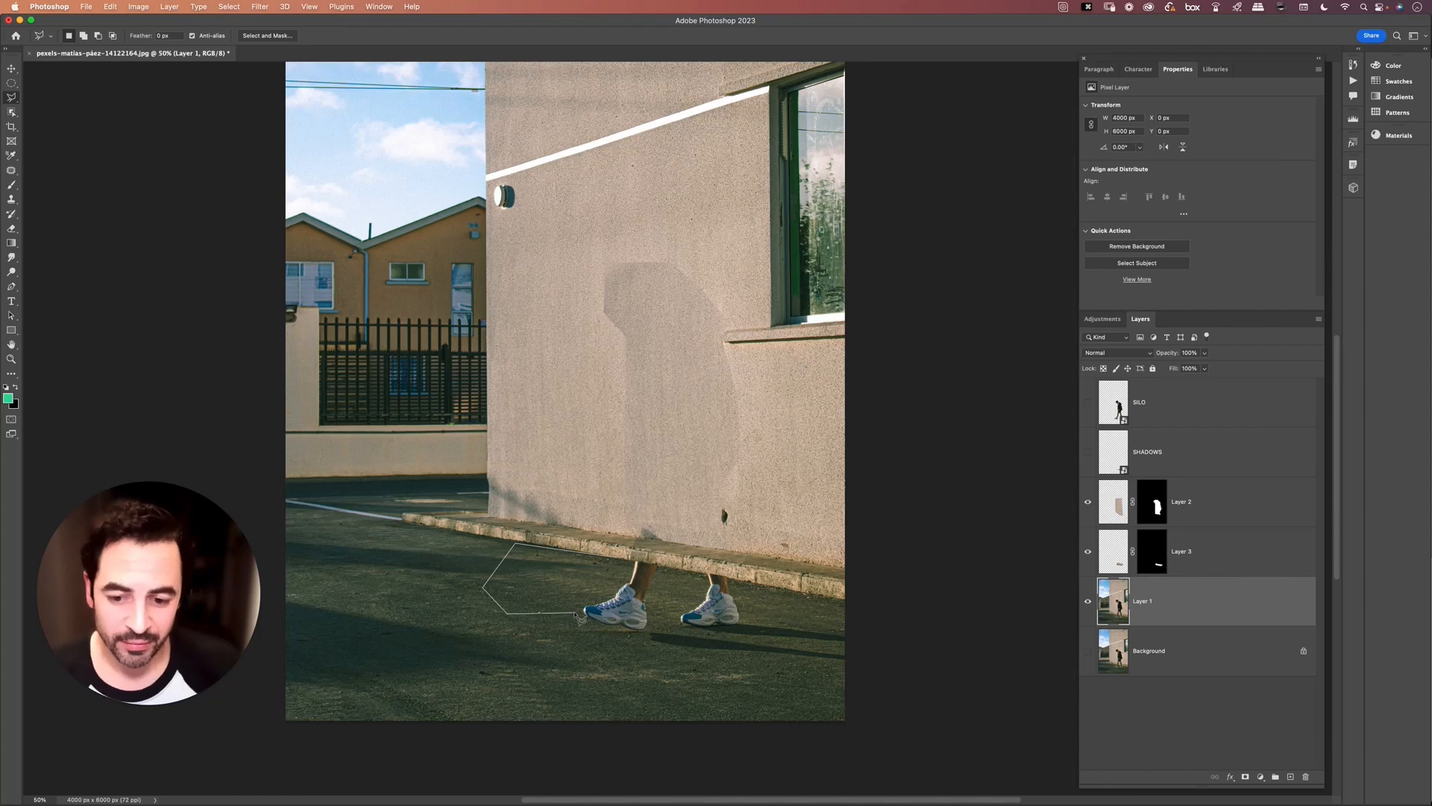
pyautogui.press('super+z')
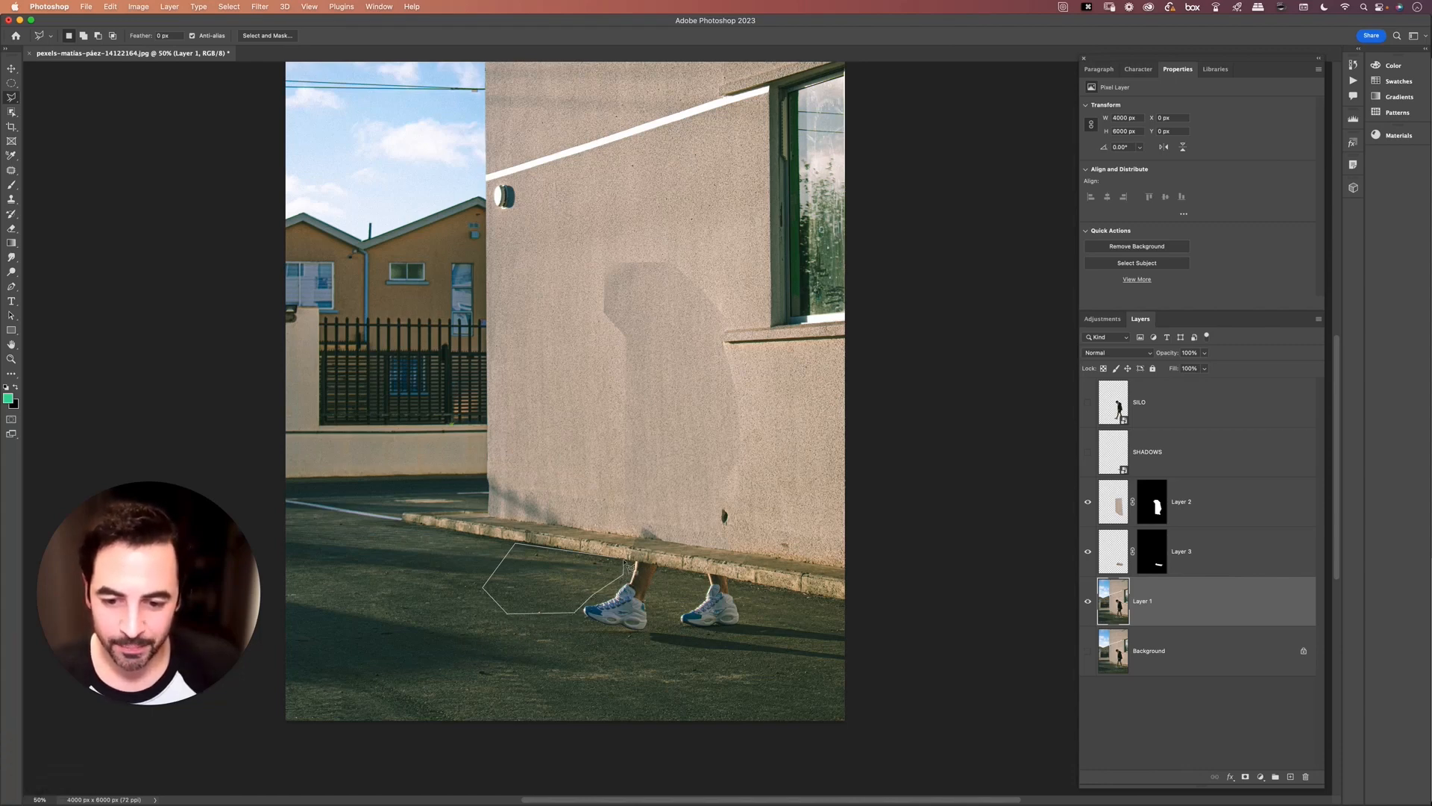
pyautogui.click(625, 561)
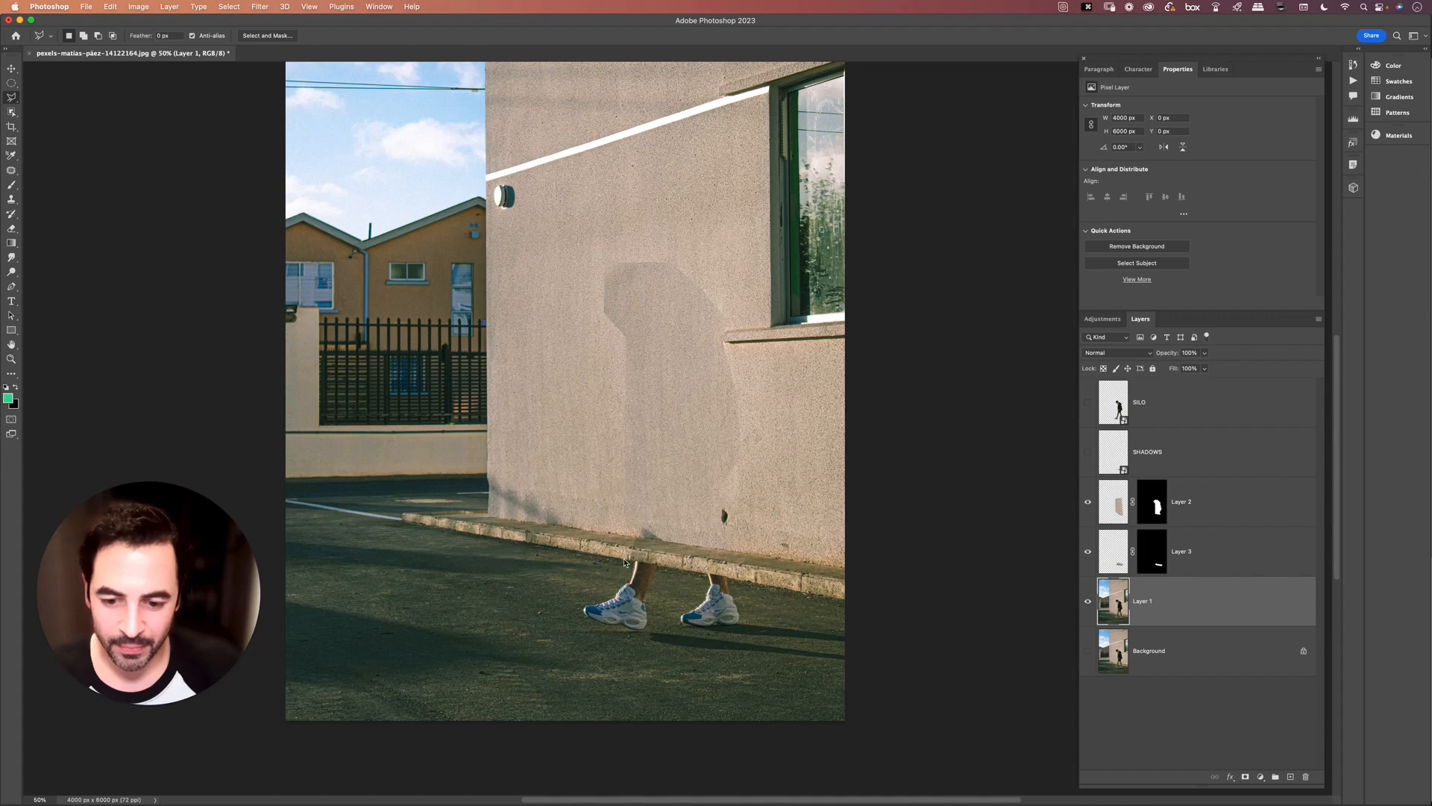
# Add the strip of asphalt below to the selection, about 1204 px wide overall, then copy the patch and deselect
pyautogui.click(487, 595)
pyautogui.click(456, 622)
pyautogui.click(535, 635)
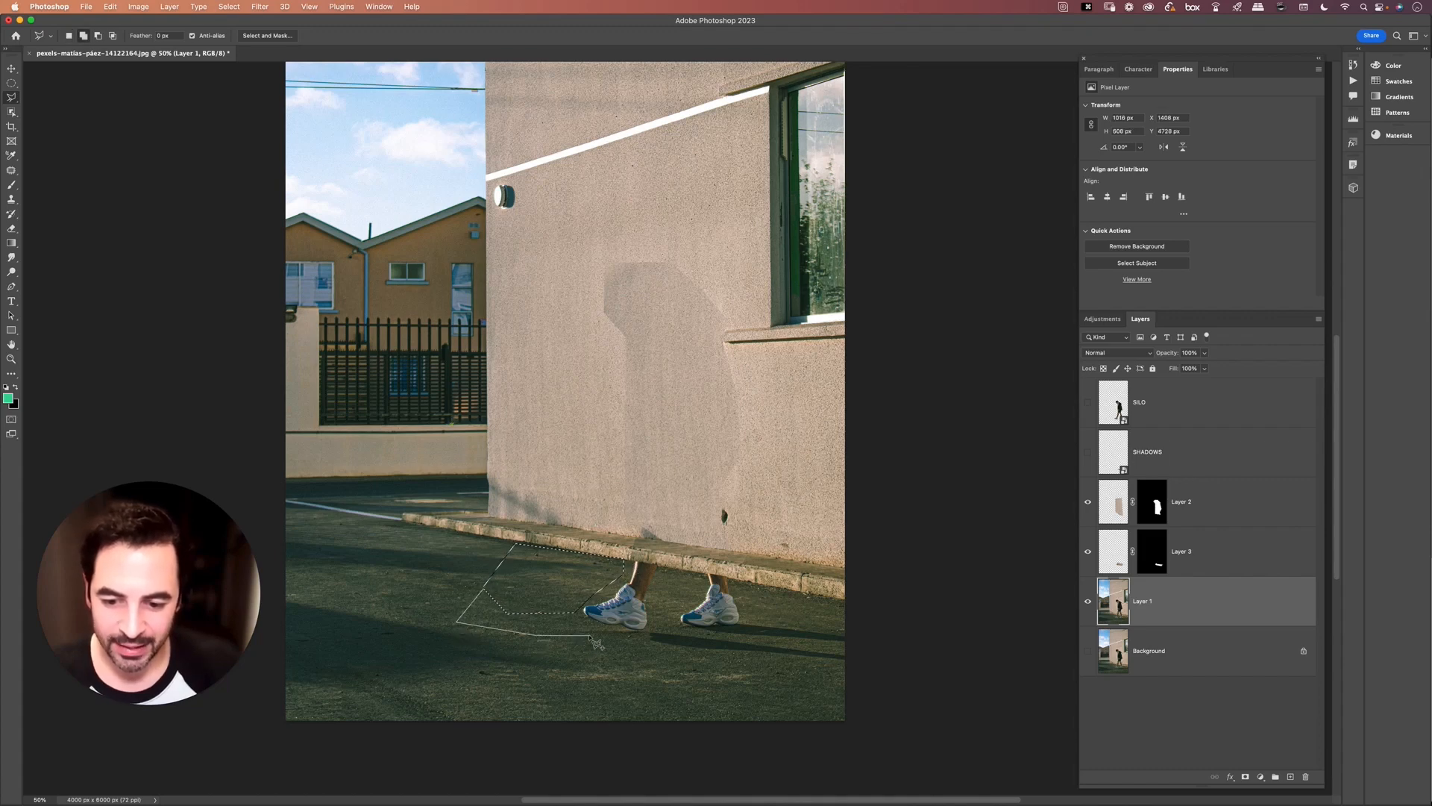
pyautogui.click(589, 635)
pyautogui.click(583, 601)
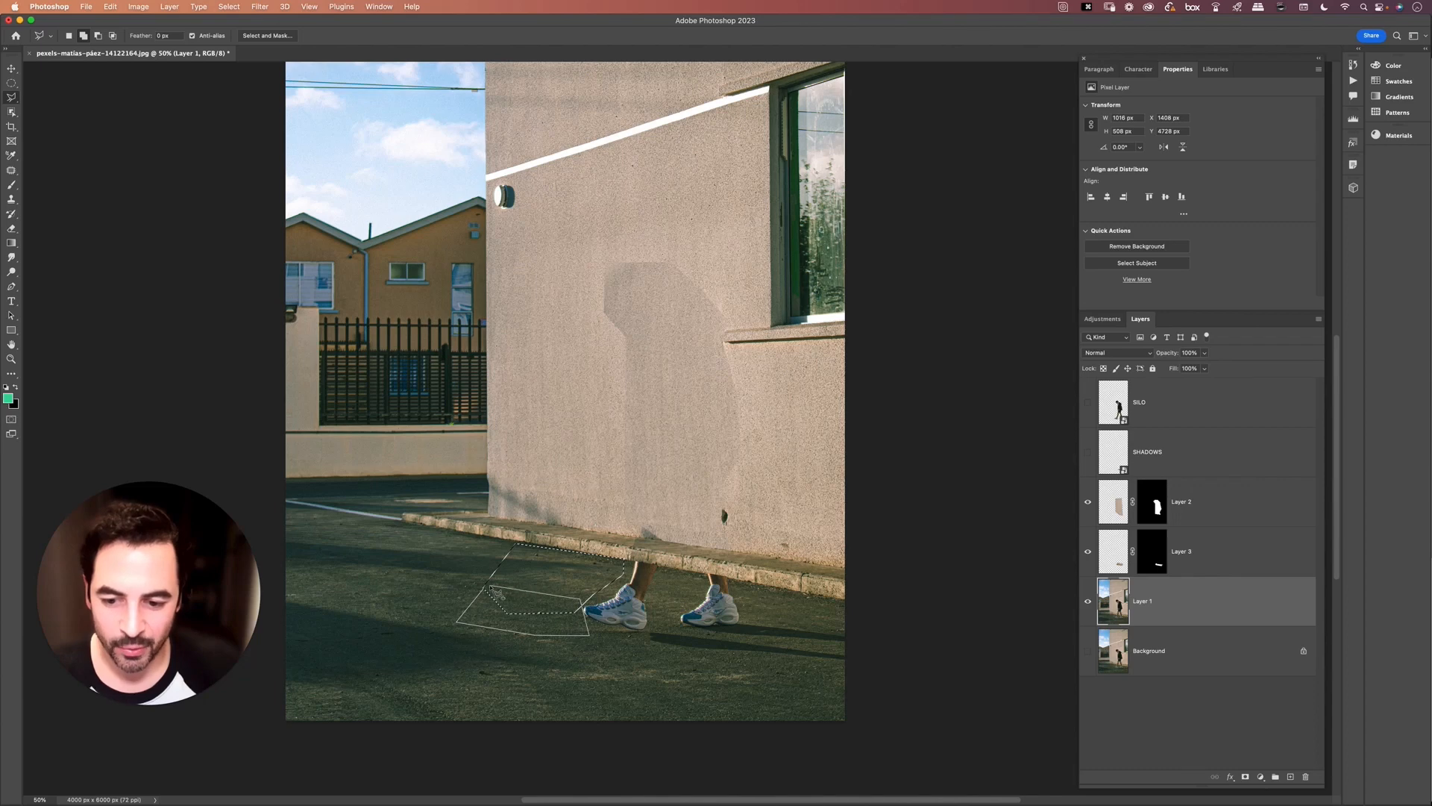
pyautogui.click(486, 592)
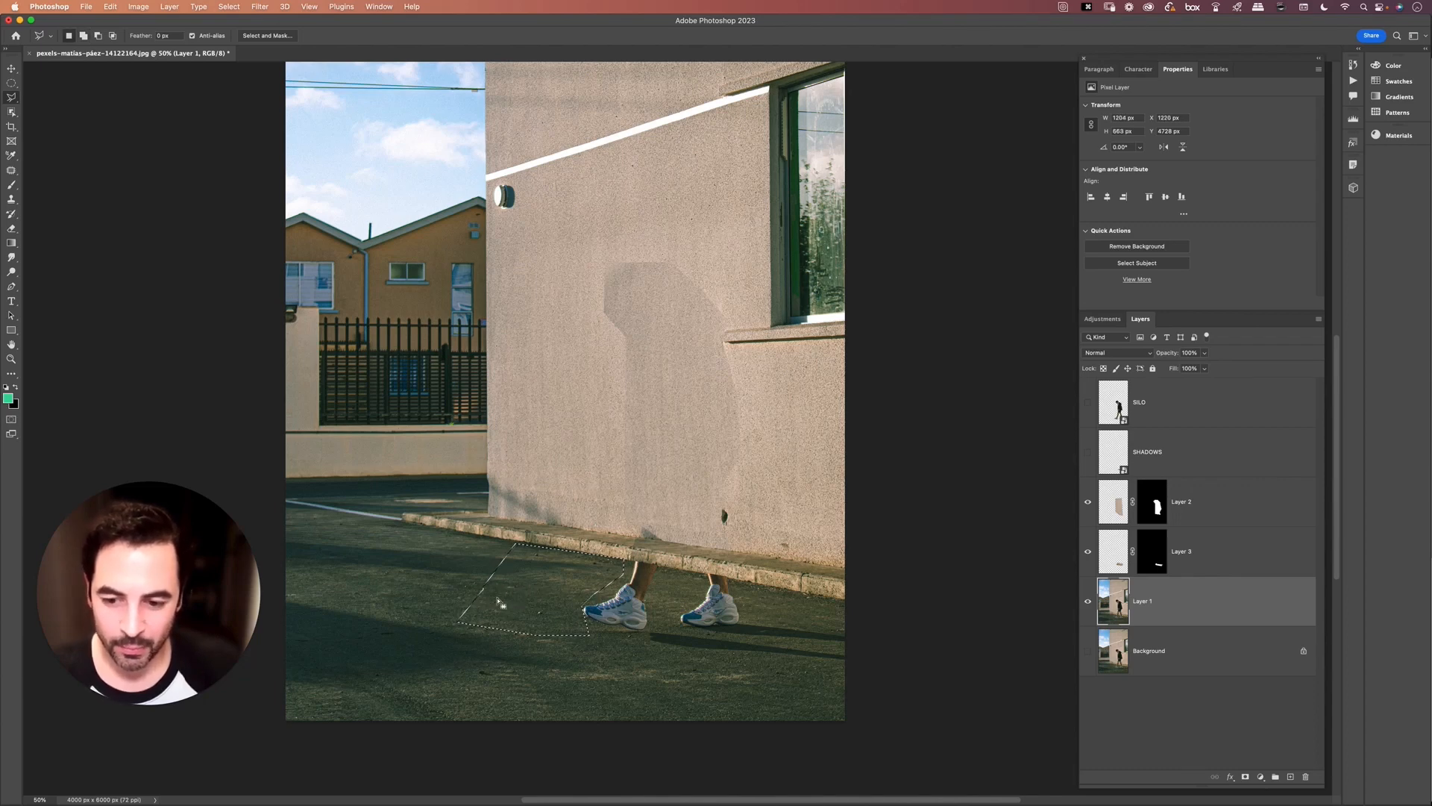
pyautogui.press('super+c')
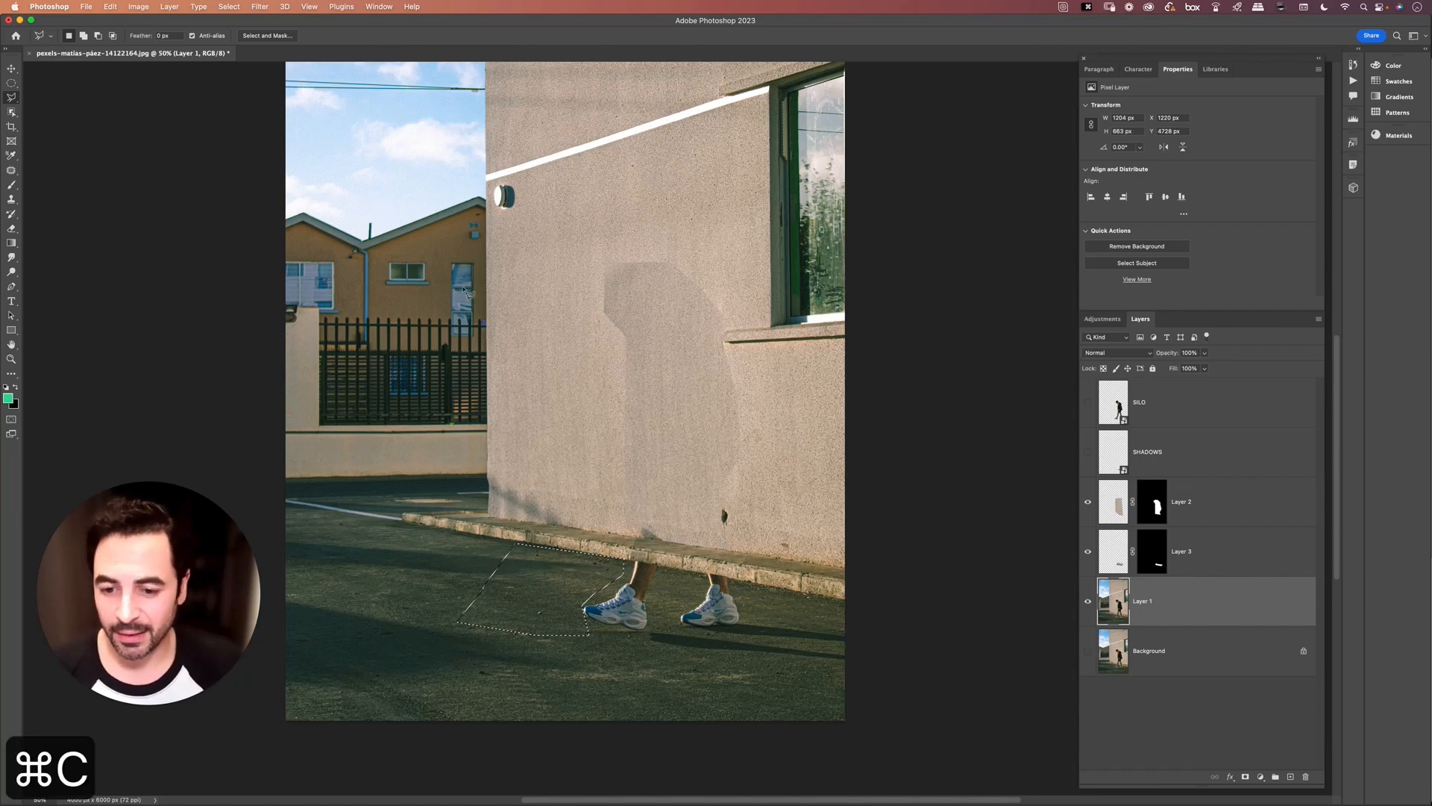
pyautogui.press('super+d')
# Load the saved "feet fix" selection on Layer 1 and use Paste Into to place the copied asphalt patch inside it
pyautogui.press('v')
pyautogui.click(229, 6)
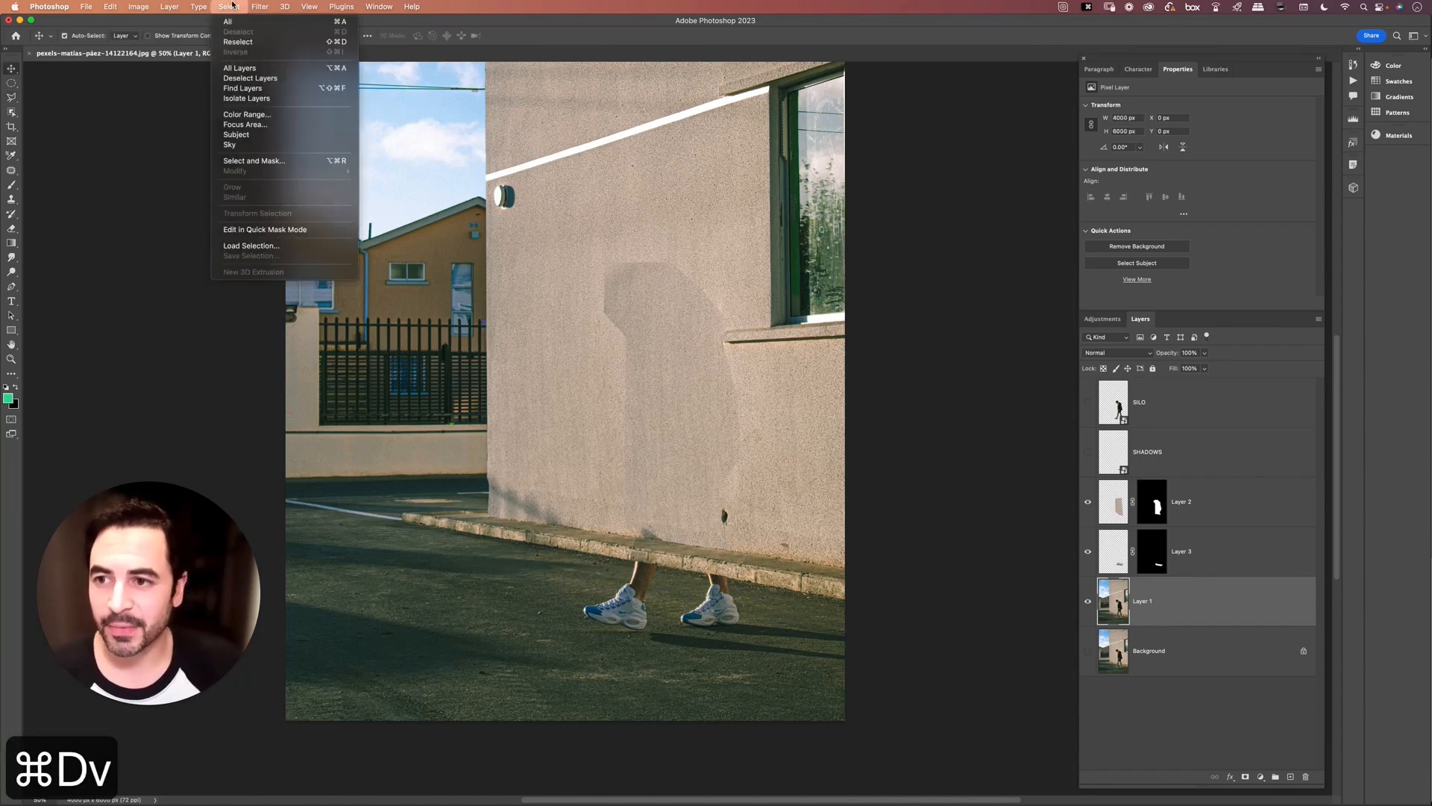
pyautogui.click(254, 245)
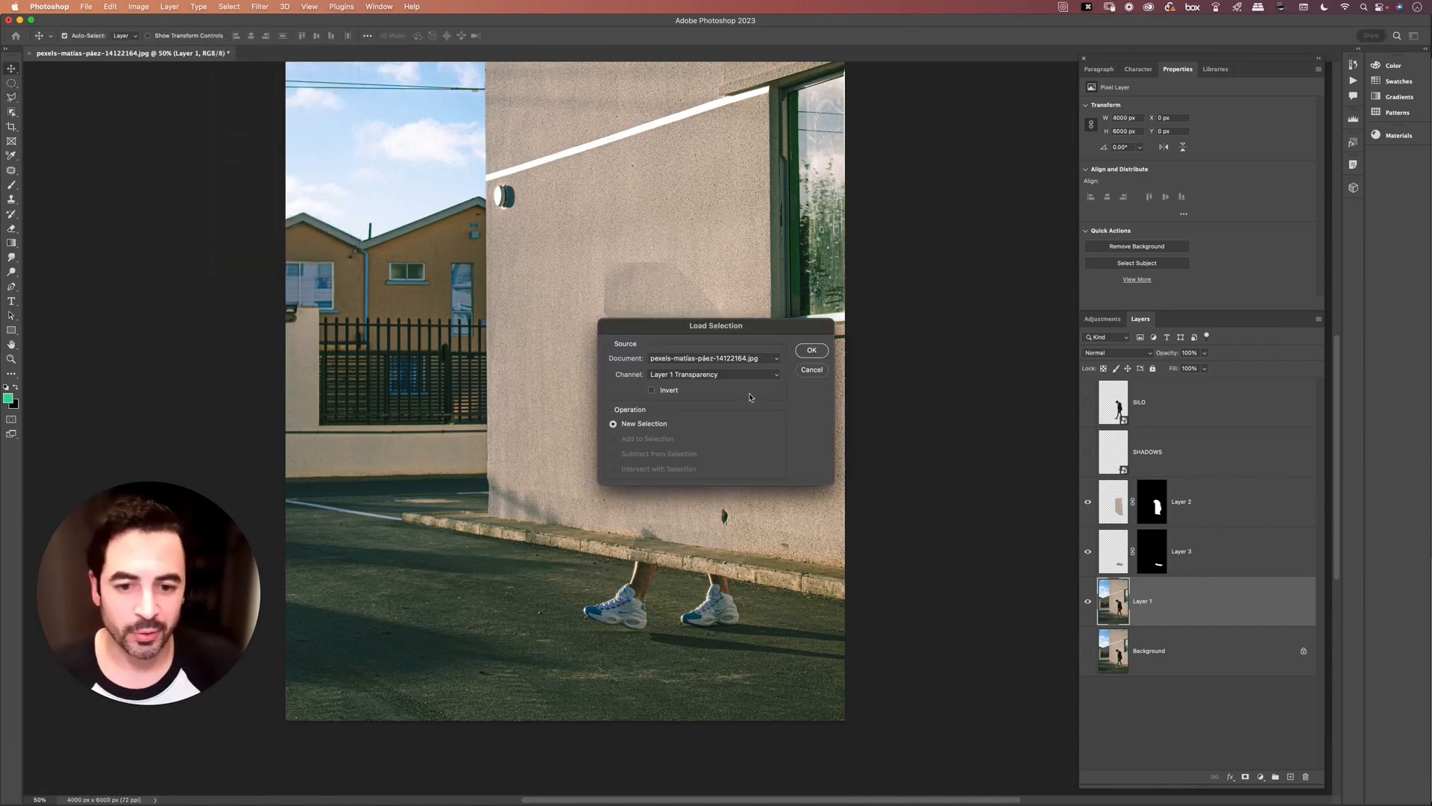
pyautogui.click(714, 374)
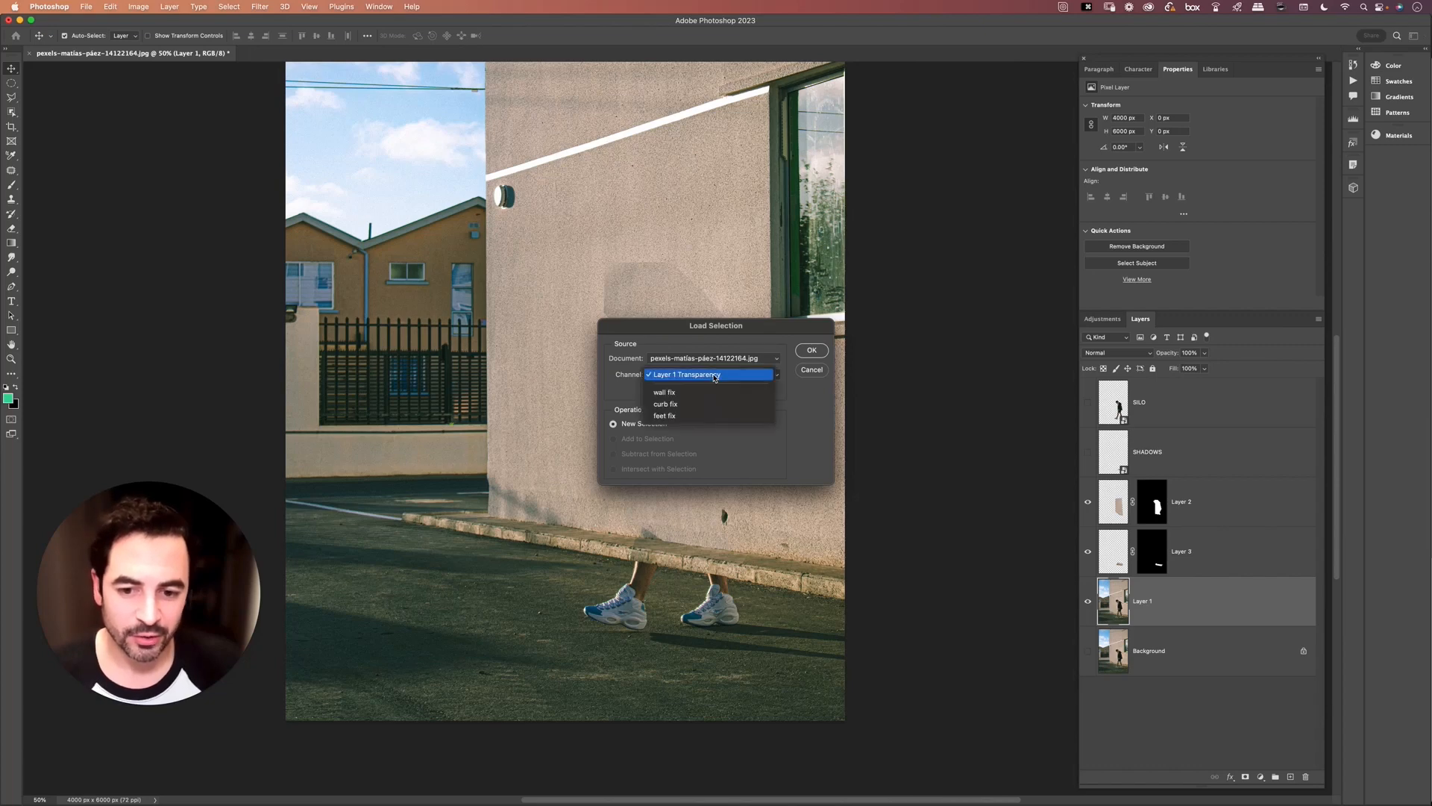
pyautogui.click(671, 416)
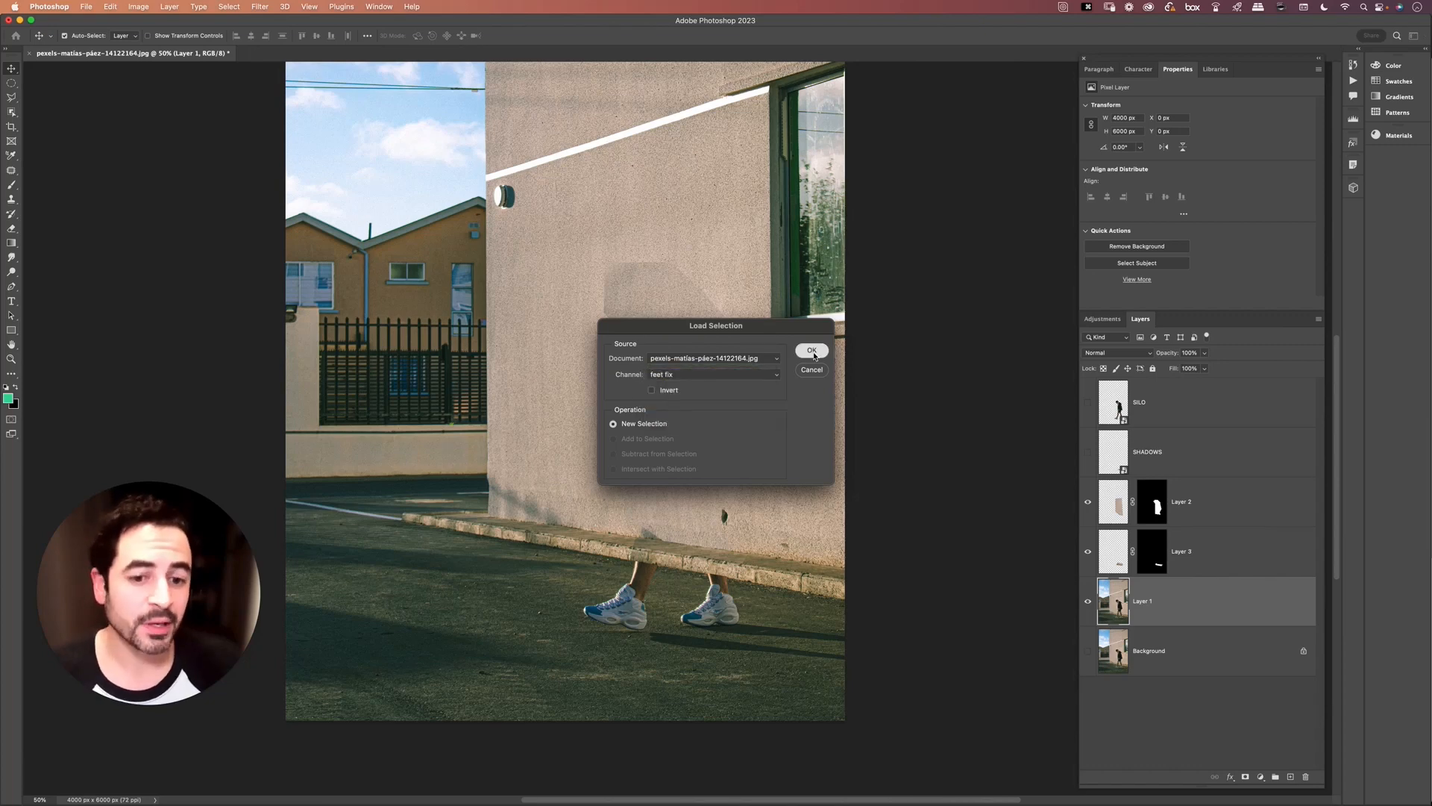
pyautogui.click(811, 350)
pyautogui.click(110, 6)
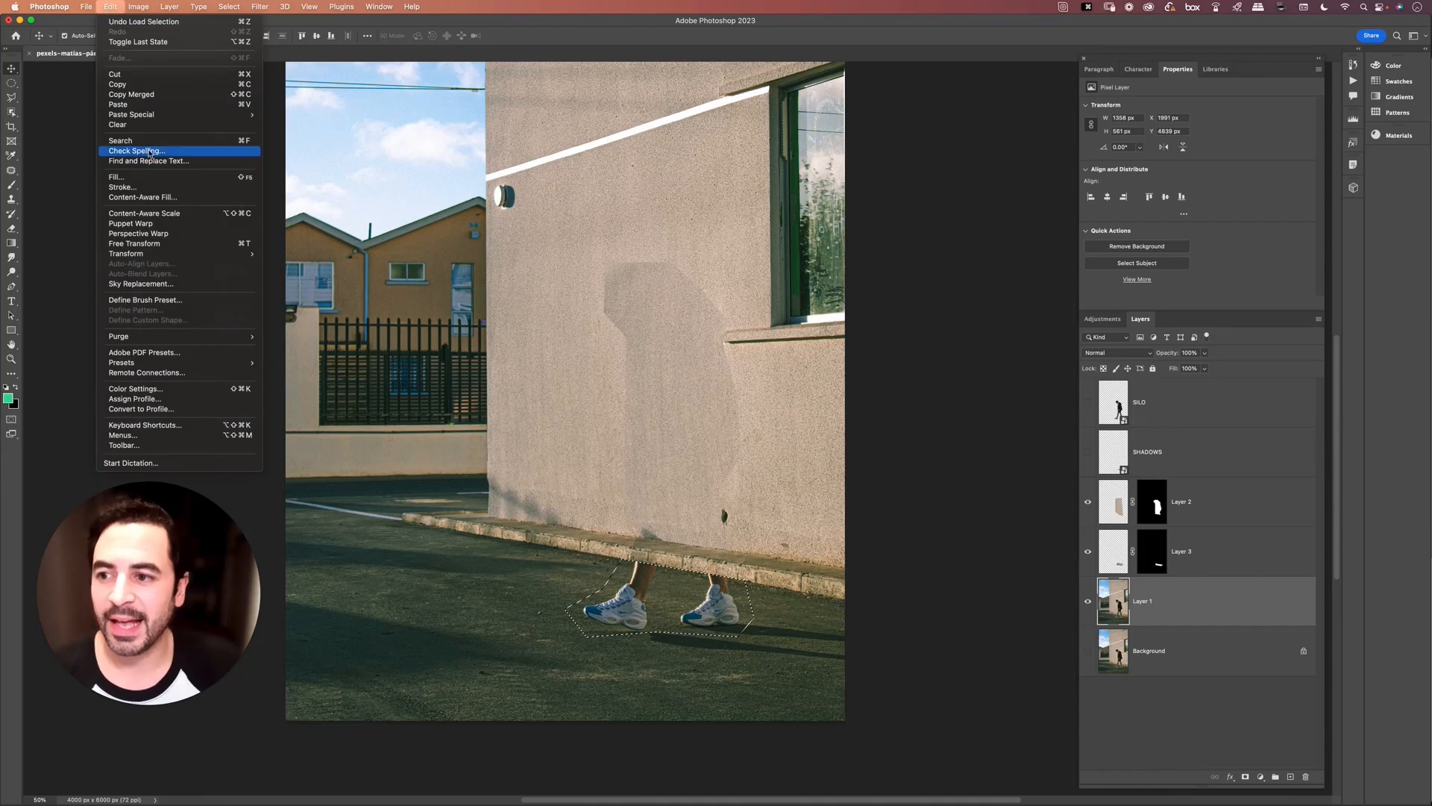
pyautogui.moveTo(149, 114)
pyautogui.click(329, 132)
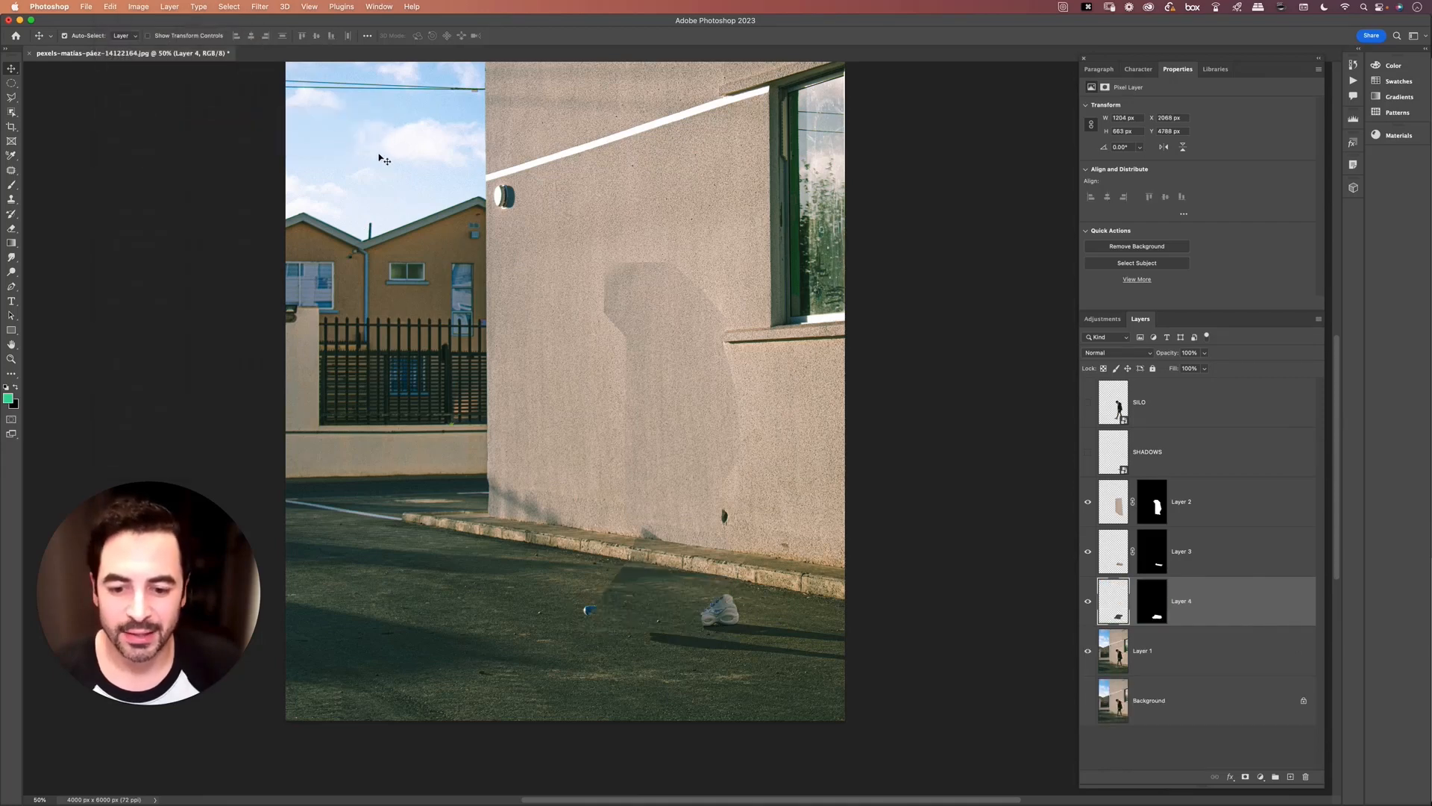
# Free Transform the asphalt patch over both feet, rotating it slightly and enlarging it to about 144%
pyautogui.press('v')
pyautogui.press('super+t')
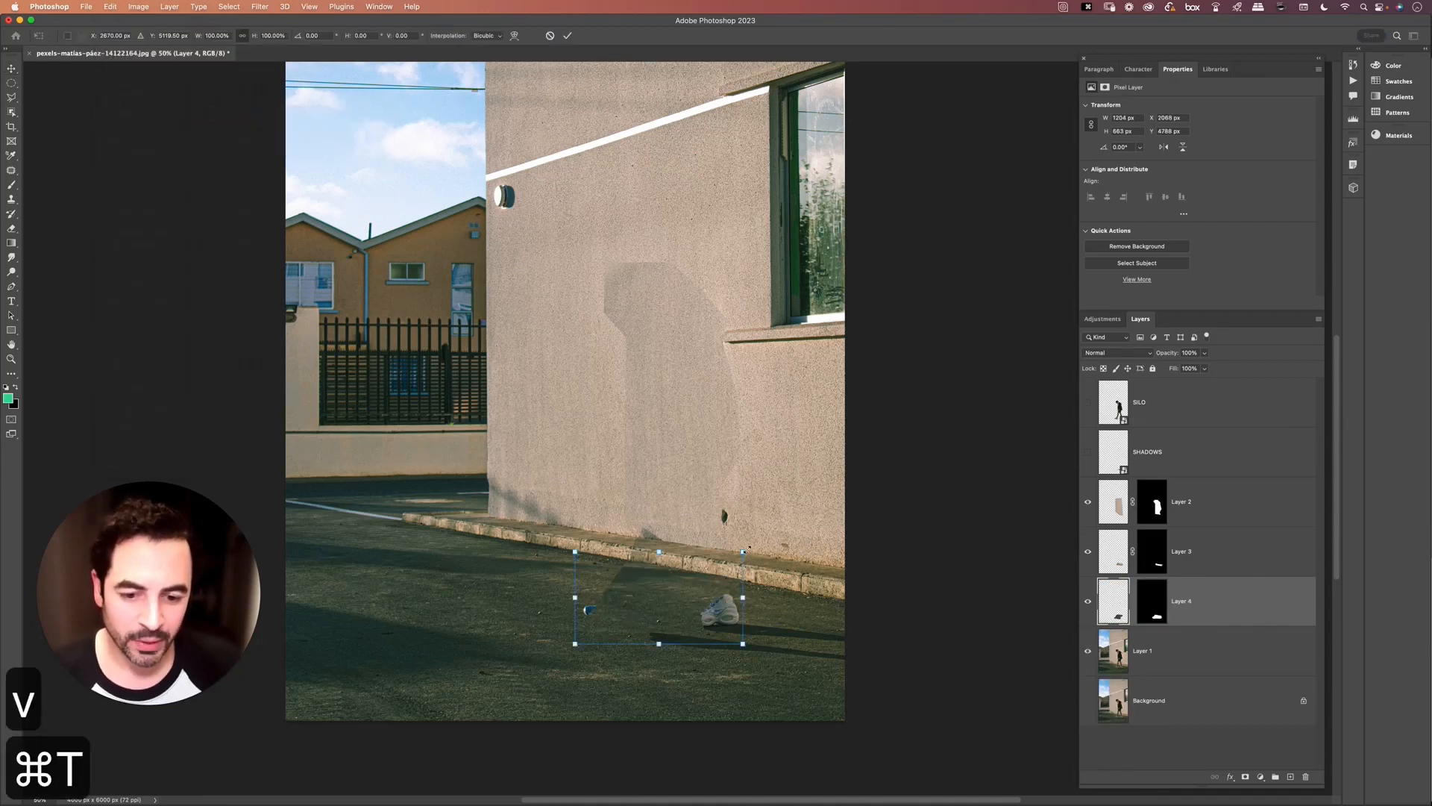
pyautogui.moveTo(748, 549); pyautogui.dragTo(781, 599)
pyautogui.moveTo(761, 658); pyautogui.dragTo(791, 676)
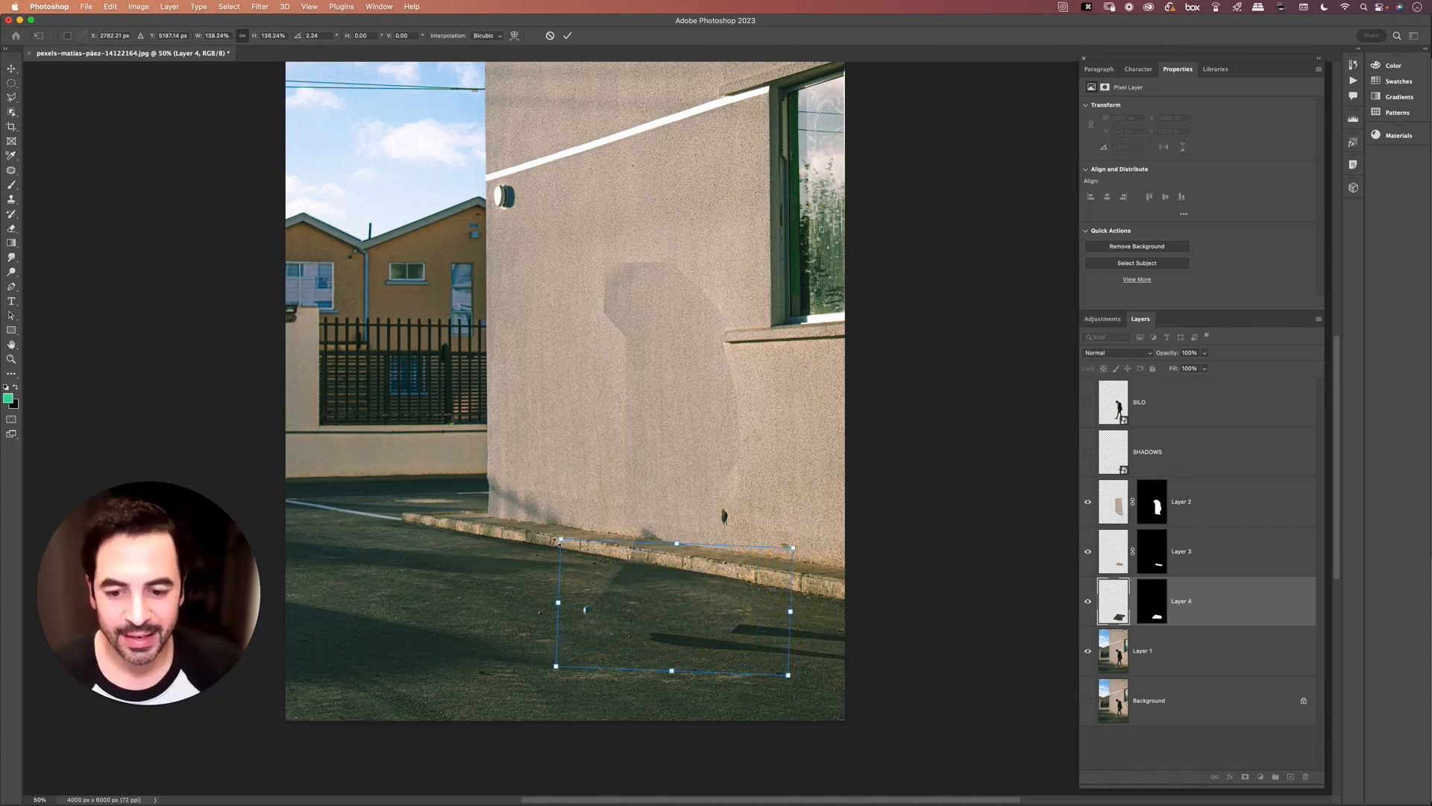
pyautogui.moveTo(560, 542); pyautogui.dragTo(550, 532)
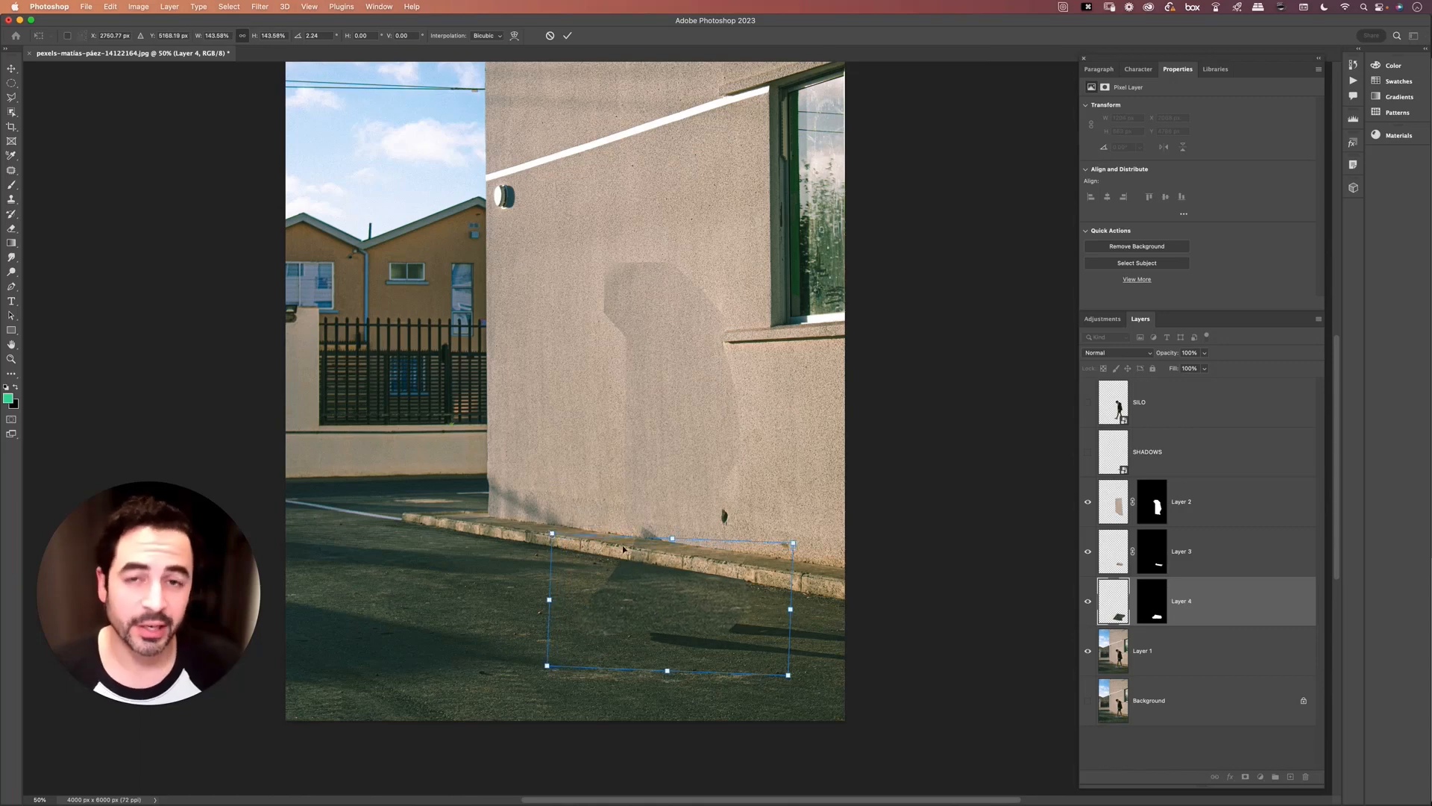
pyautogui.press('Return')
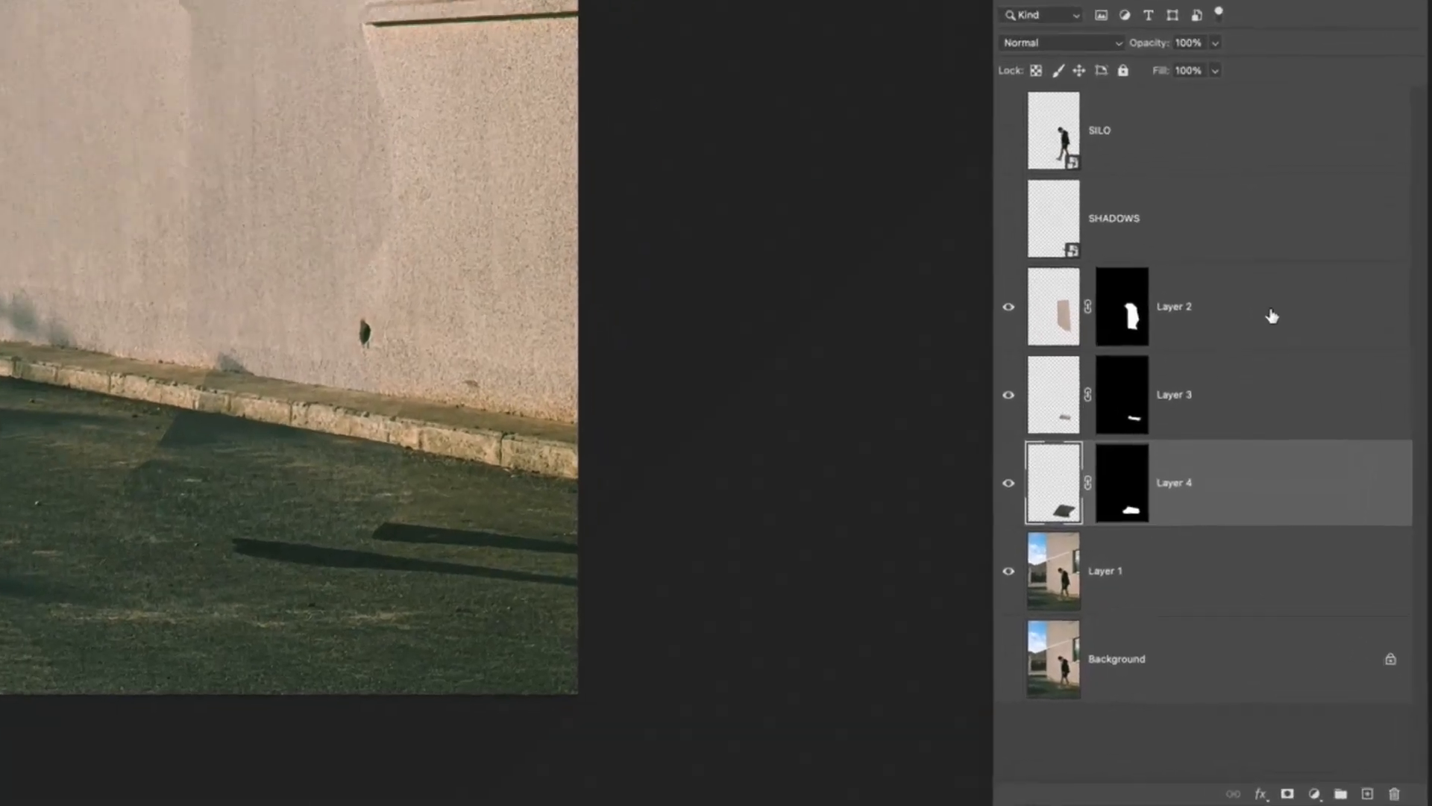
# Merge Layer 2, Layer 3, Layer 4 and Layer 1 into a single background layer
pyautogui.click(1223, 504)
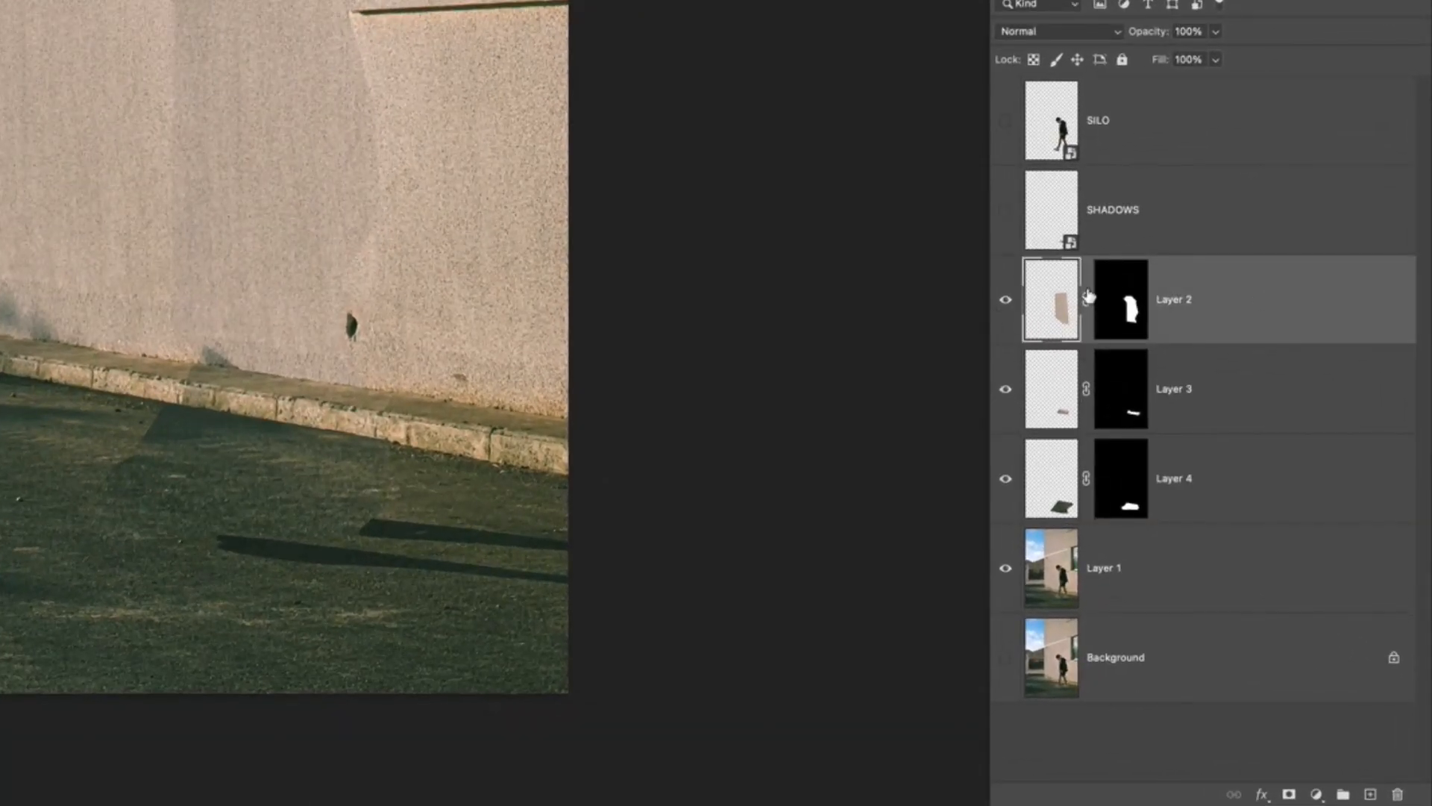
pyautogui.click(1006, 306)
pyautogui.click(1007, 307)
pyautogui.keyDown('shift'); pyautogui.click(1186, 578); pyautogui.keyUp('shift')
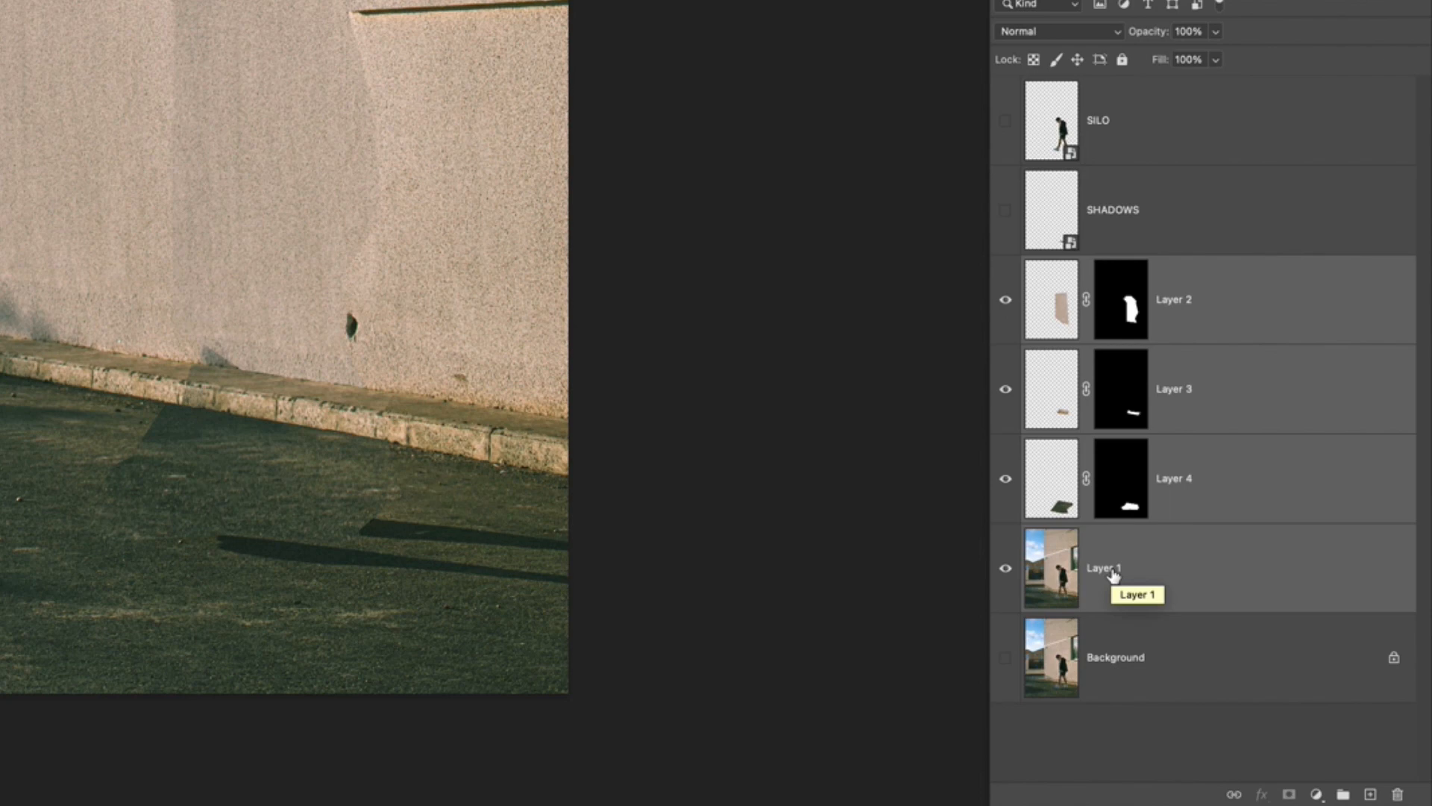
pyautogui.hotkey('ctrl', 'e')
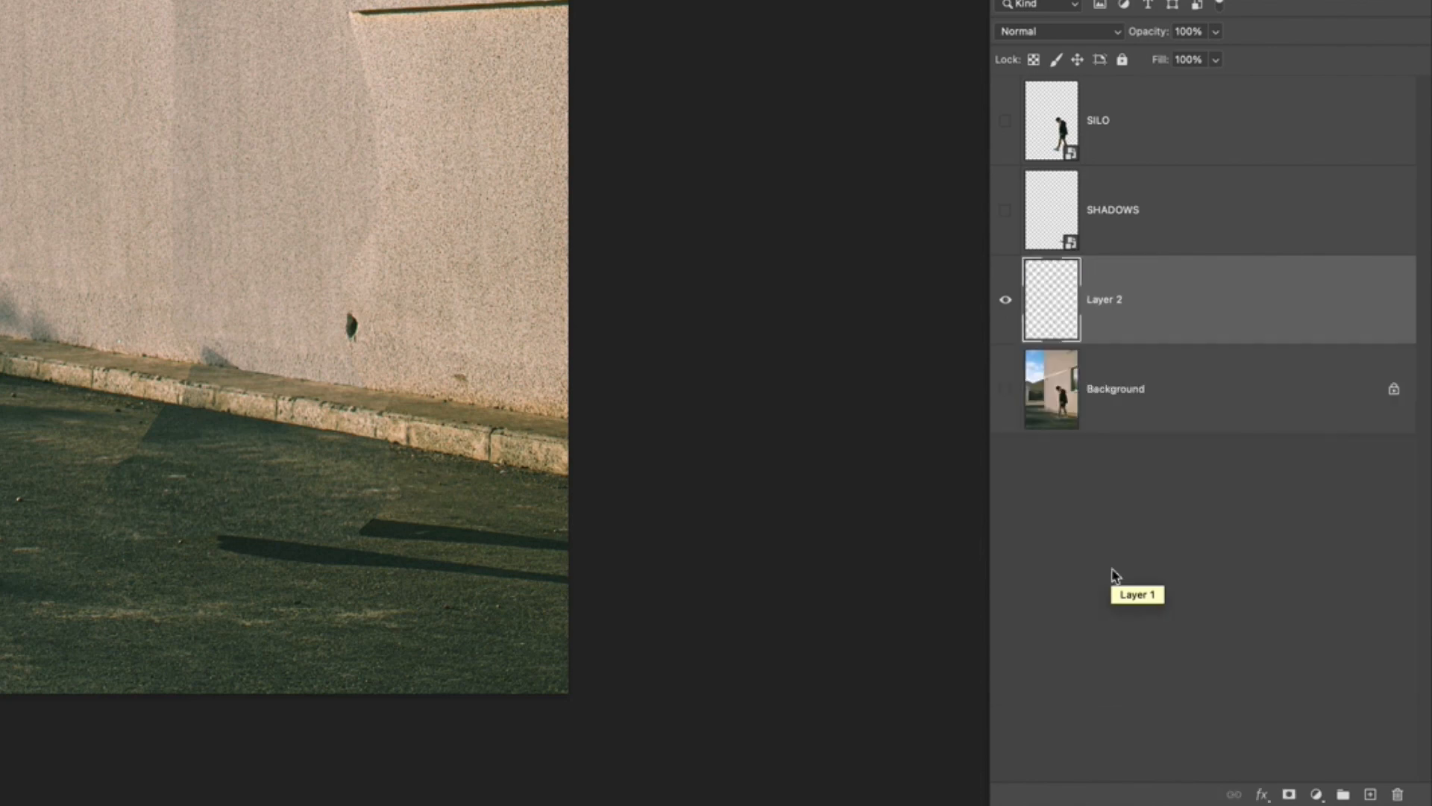
pyautogui.click(1097, 566)
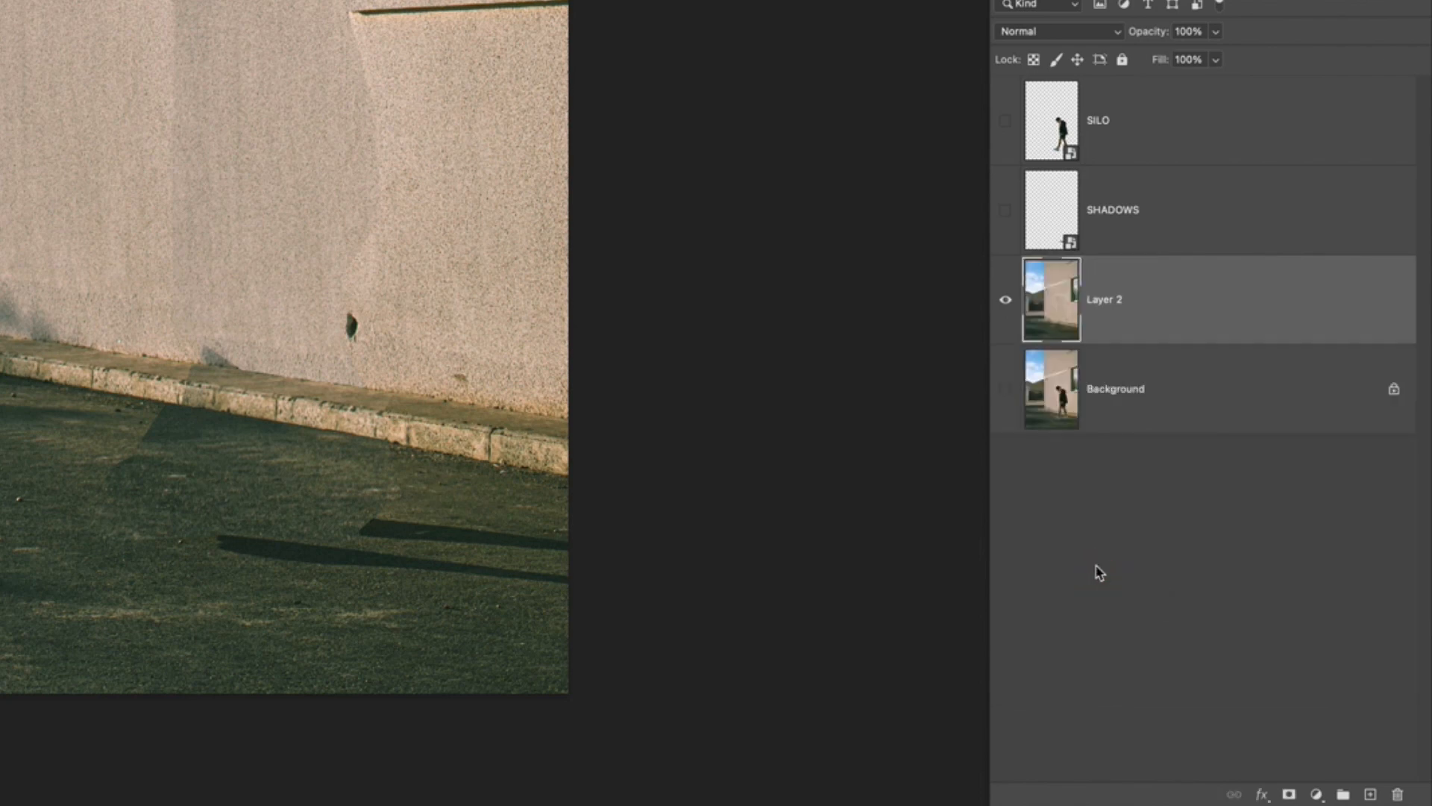
# Duplicate the merged Layer 2 and hide the original beneath the copy
pyautogui.hotkey('ctrl', 'j')
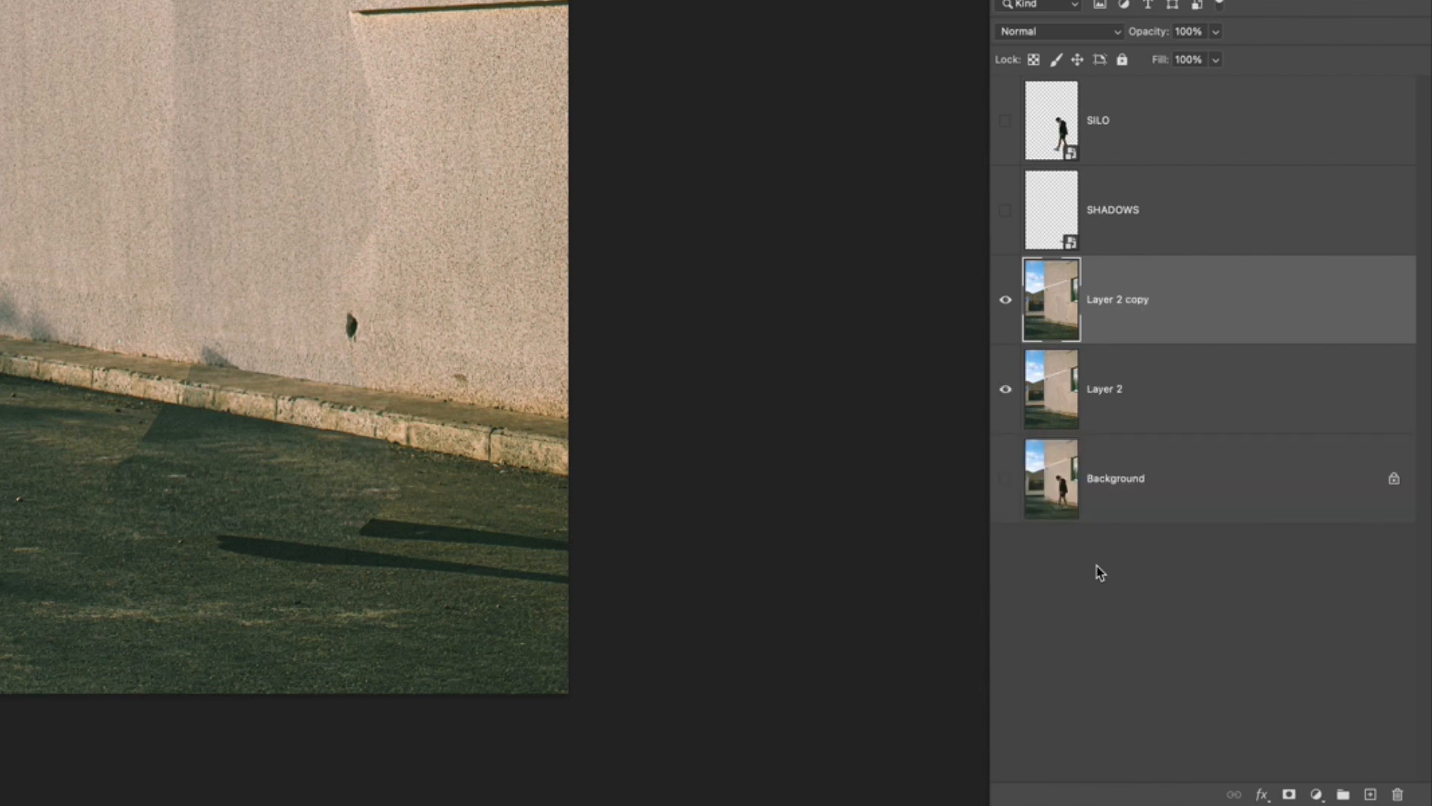
pyautogui.click(1094, 521)
pyautogui.click(1006, 388)
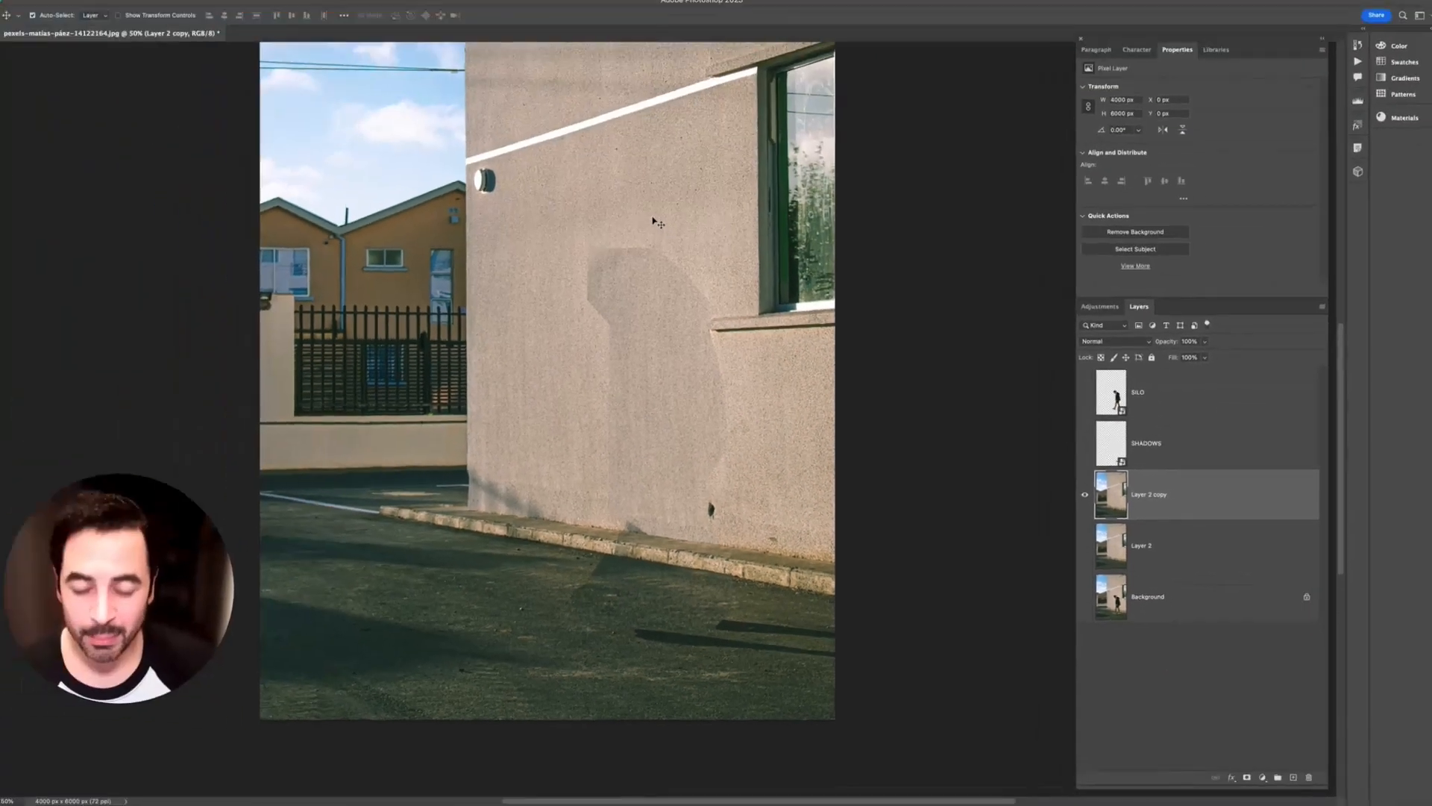
# Set up the Clone Stamp with a 400 px brush that samples the current layer
pyautogui.press('s')
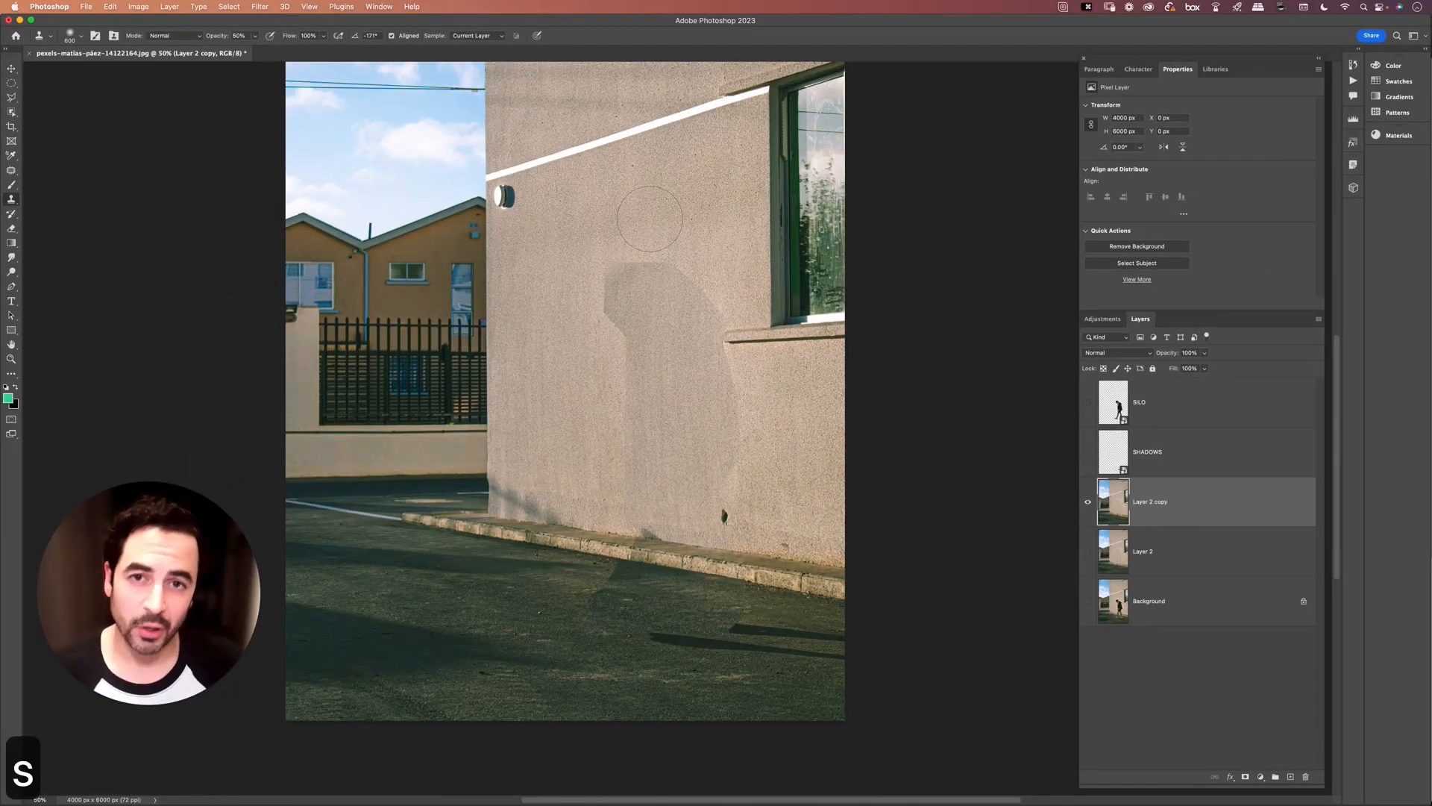
pyautogui.press('[')
pyautogui.press('[')
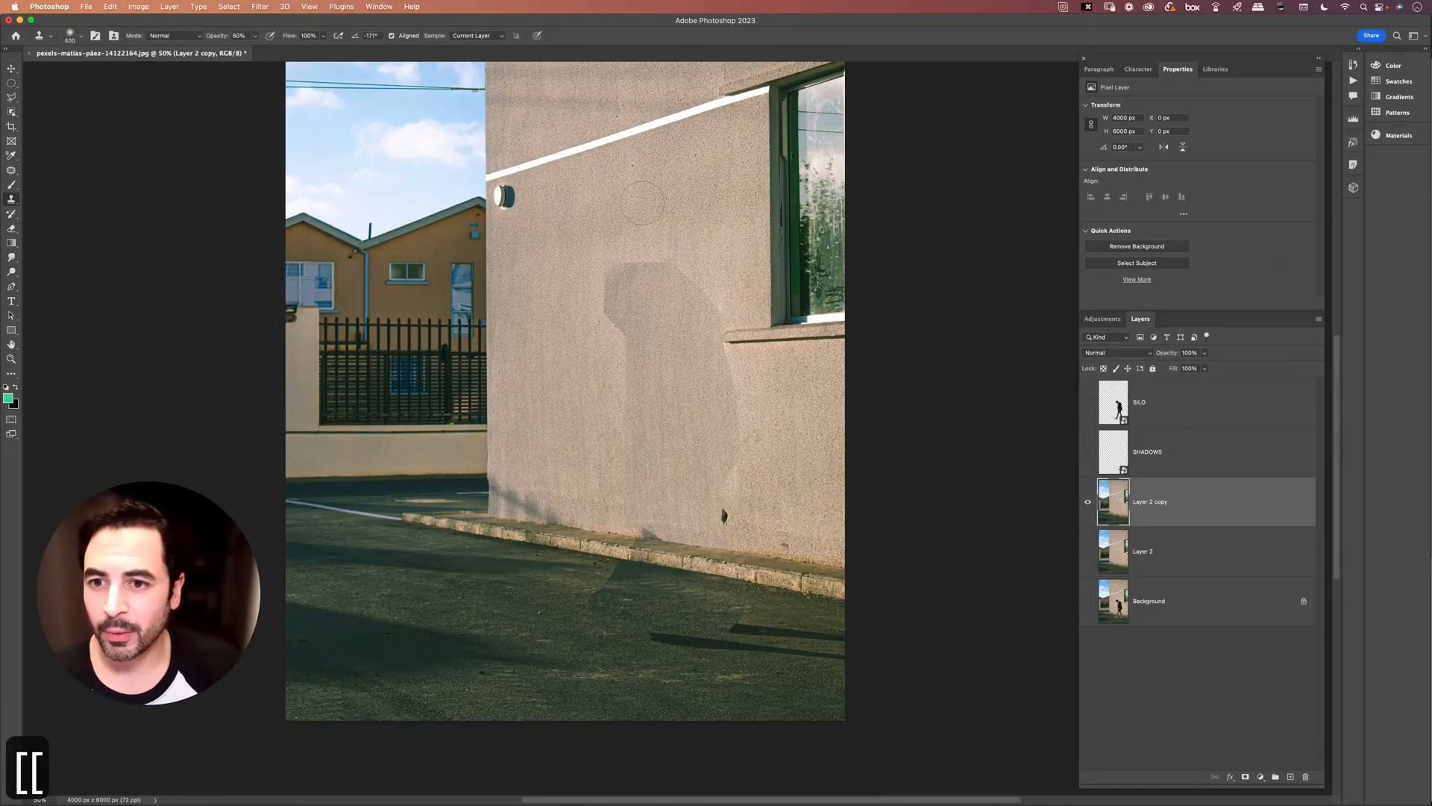
pyautogui.click(471, 37)
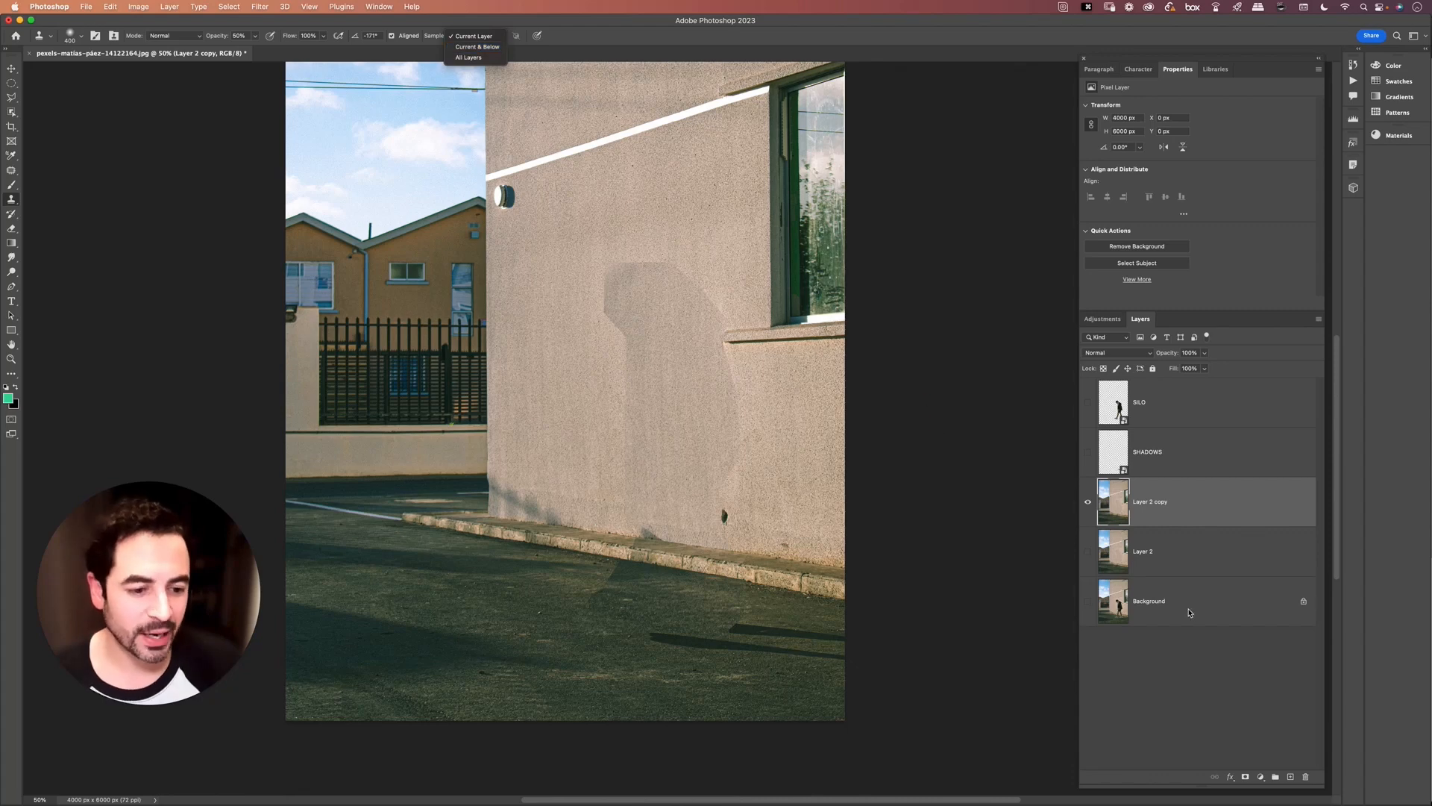
# View the Background layer on its own as a reference, and return to the retouched Layer 2 copy
pyautogui.click(1089, 610)
pyautogui.keyDown('alt'); pyautogui.click(1089, 604); pyautogui.keyUp('alt')
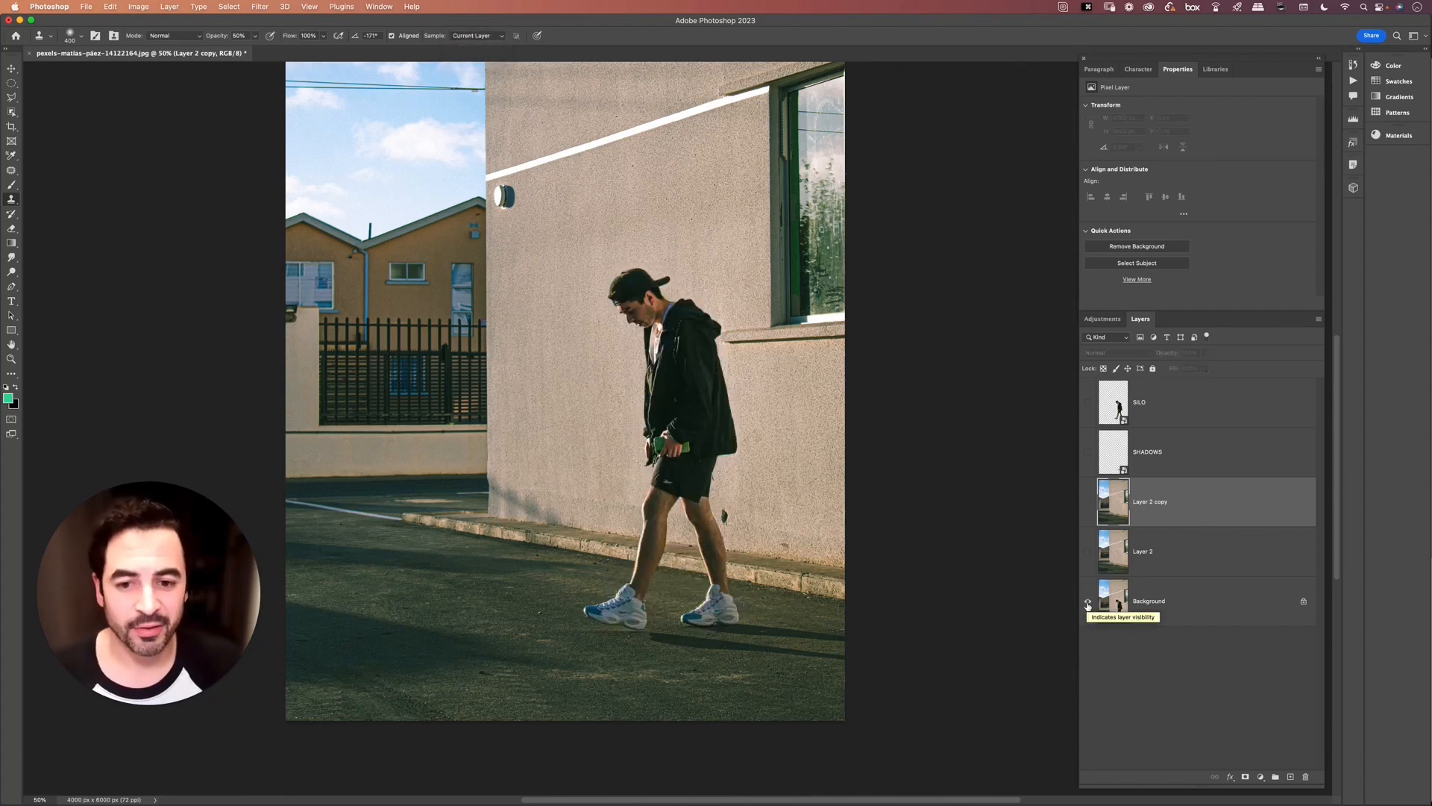
pyautogui.keyDown('alt'); pyautogui.click(1088, 604); pyautogui.keyUp('alt')
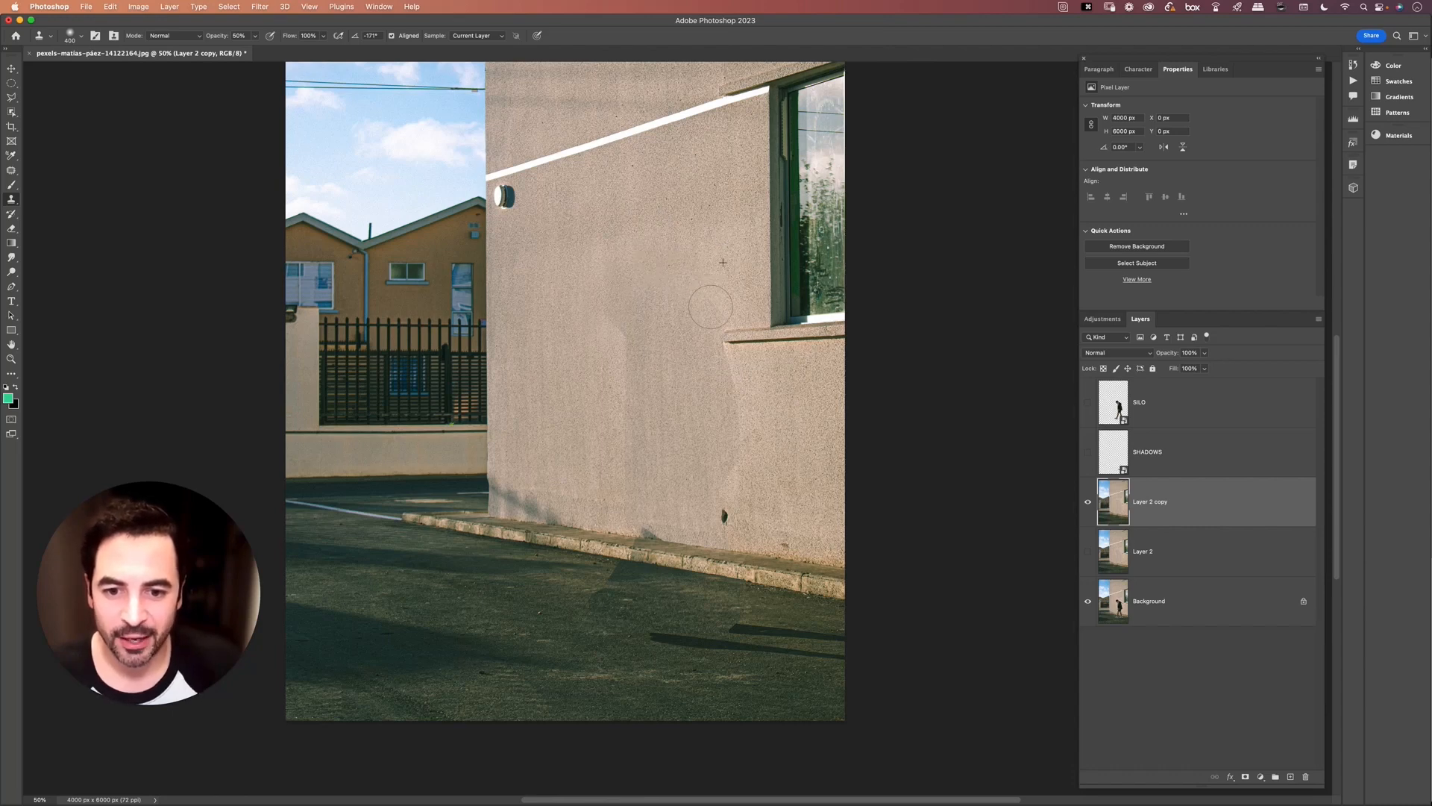
# Clone clean wall texture over the man-shaped seam on the building wall of Layer 2 copy
pyautogui.keyDown('alt'); pyautogui.click(612, 228); pyautogui.keyUp('alt')
pyautogui.moveTo(602, 345); pyautogui.dragTo(615, 341)
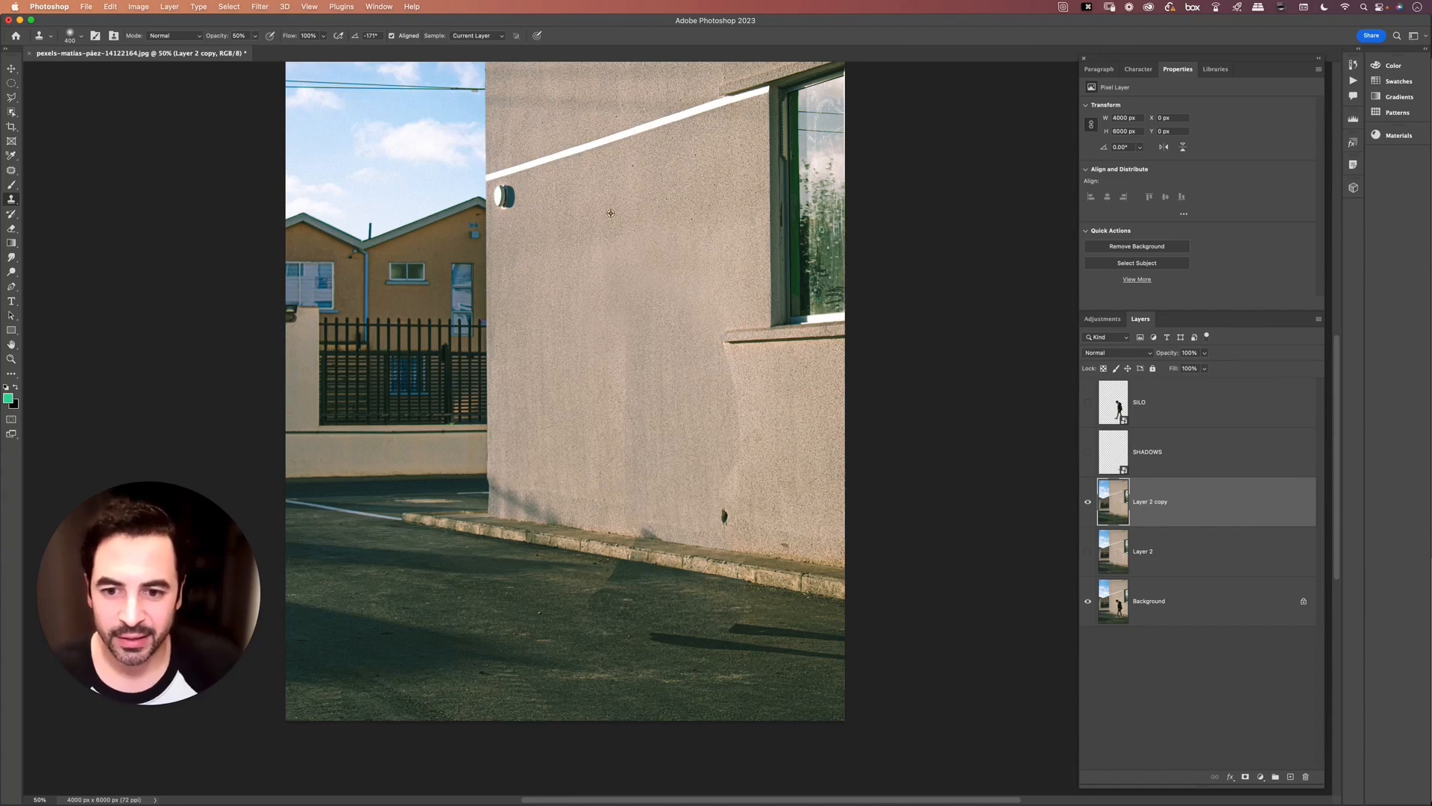
pyautogui.keyDown('alt'); pyautogui.click(608, 223); pyautogui.keyUp('alt')
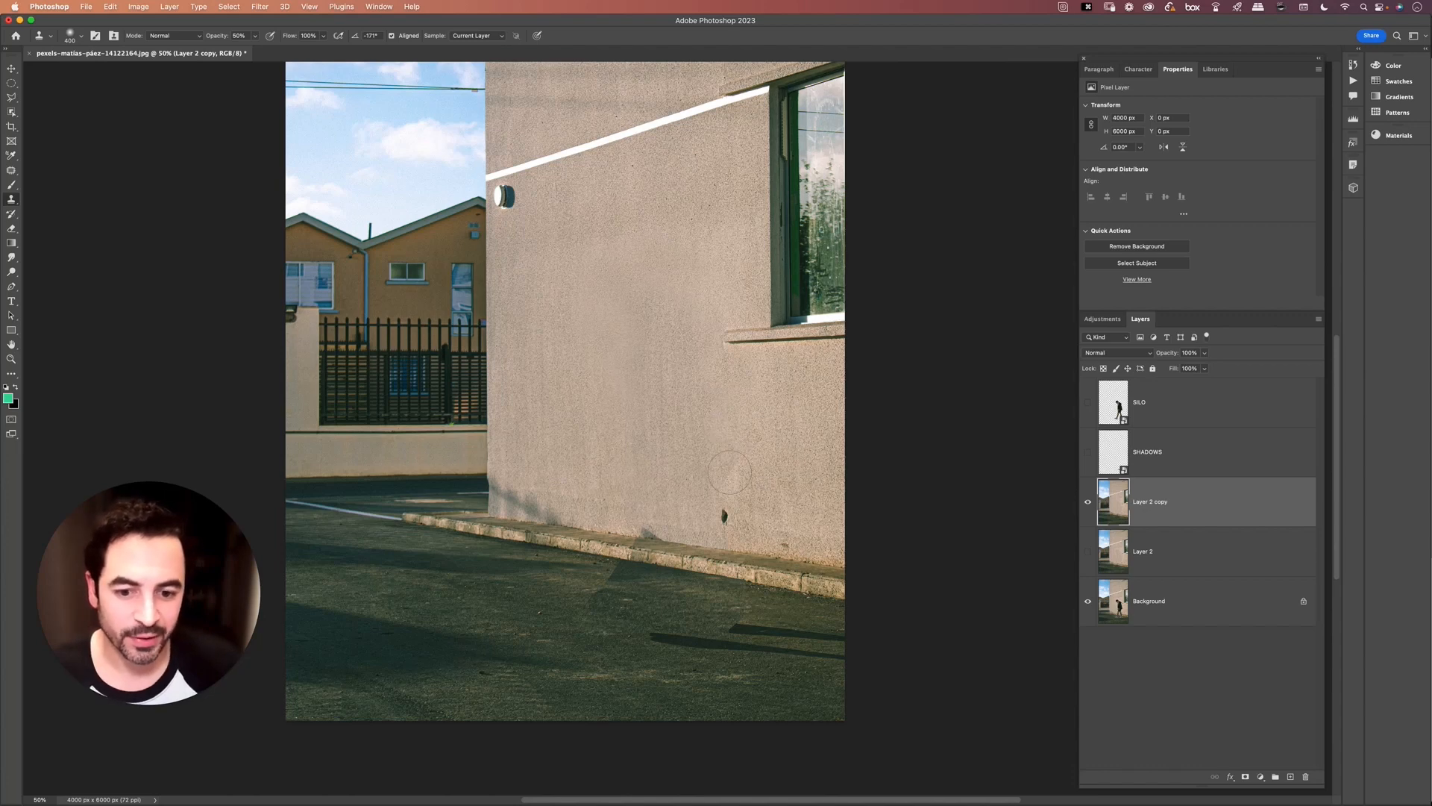
# Clone over the remaining marks along the base of the wall with a 200 px brush
pyautogui.press('[')
pyautogui.press('[')
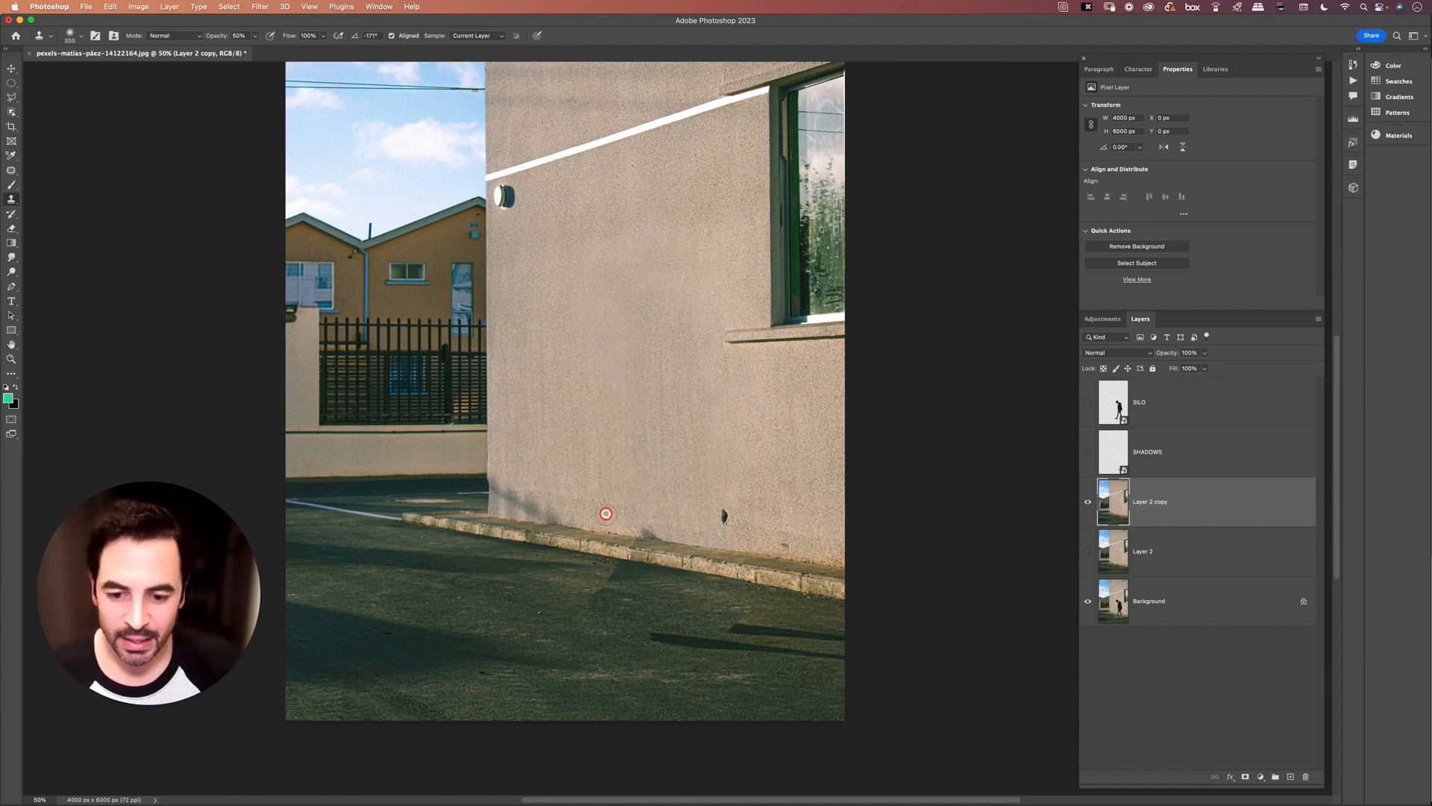
pyautogui.keyDown('alt'); pyautogui.click(605, 513); pyautogui.keyUp('alt')
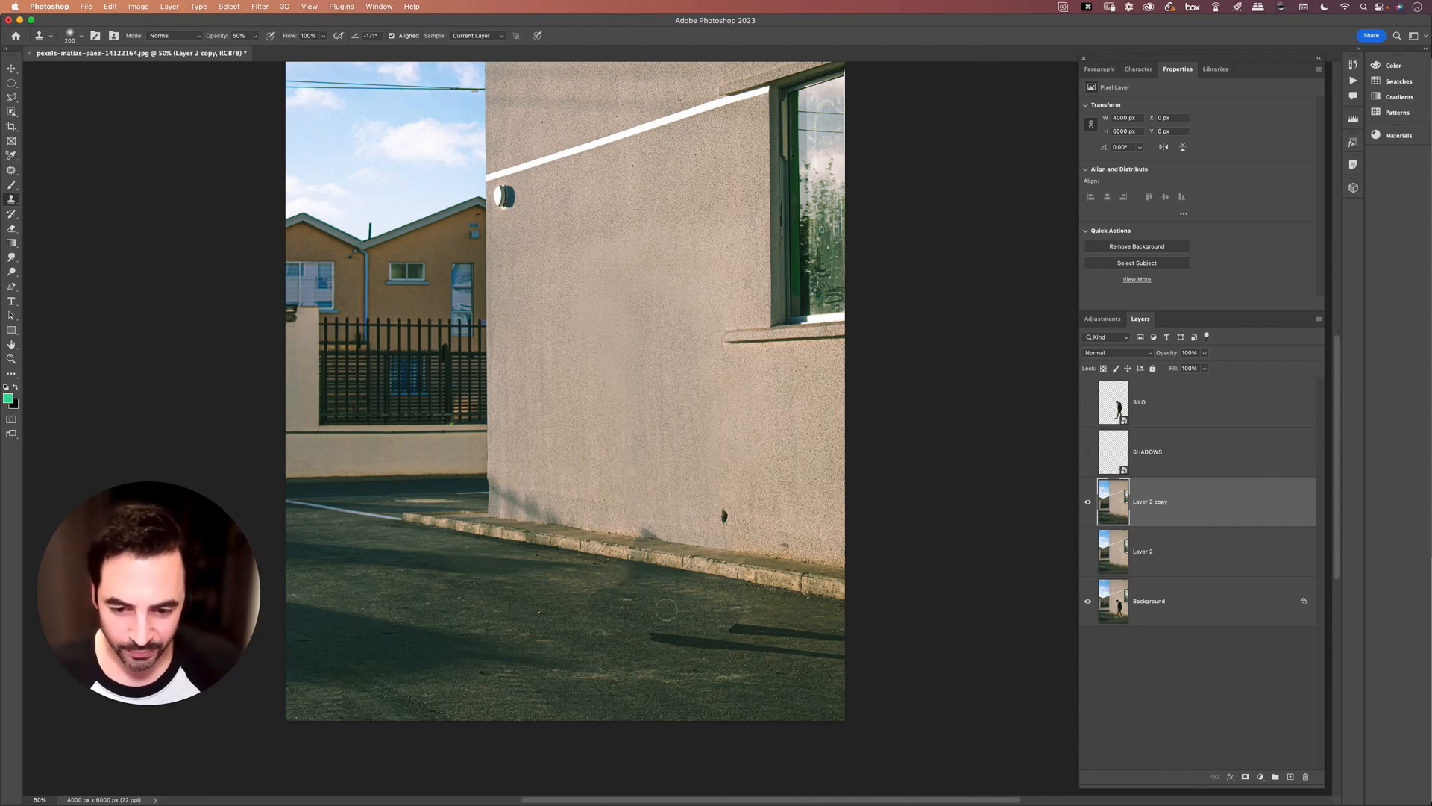
# Clone clean asphalt over the two long shadow streaks on the road with a 400 px brush
pyautogui.press(']')
pyautogui.press(']')
pyautogui.press(']')
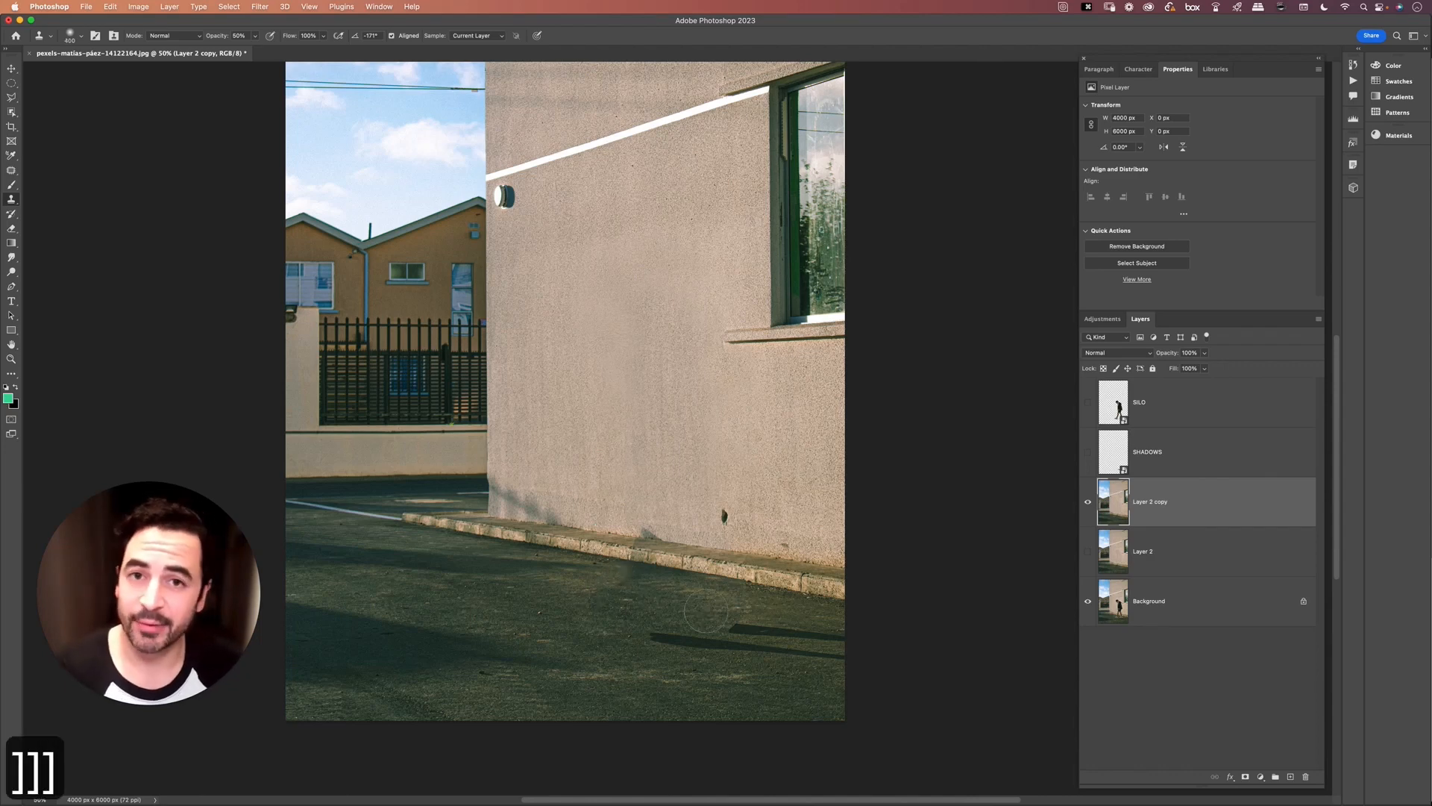
pyautogui.moveTo(722, 620); pyautogui.dragTo(752, 624)
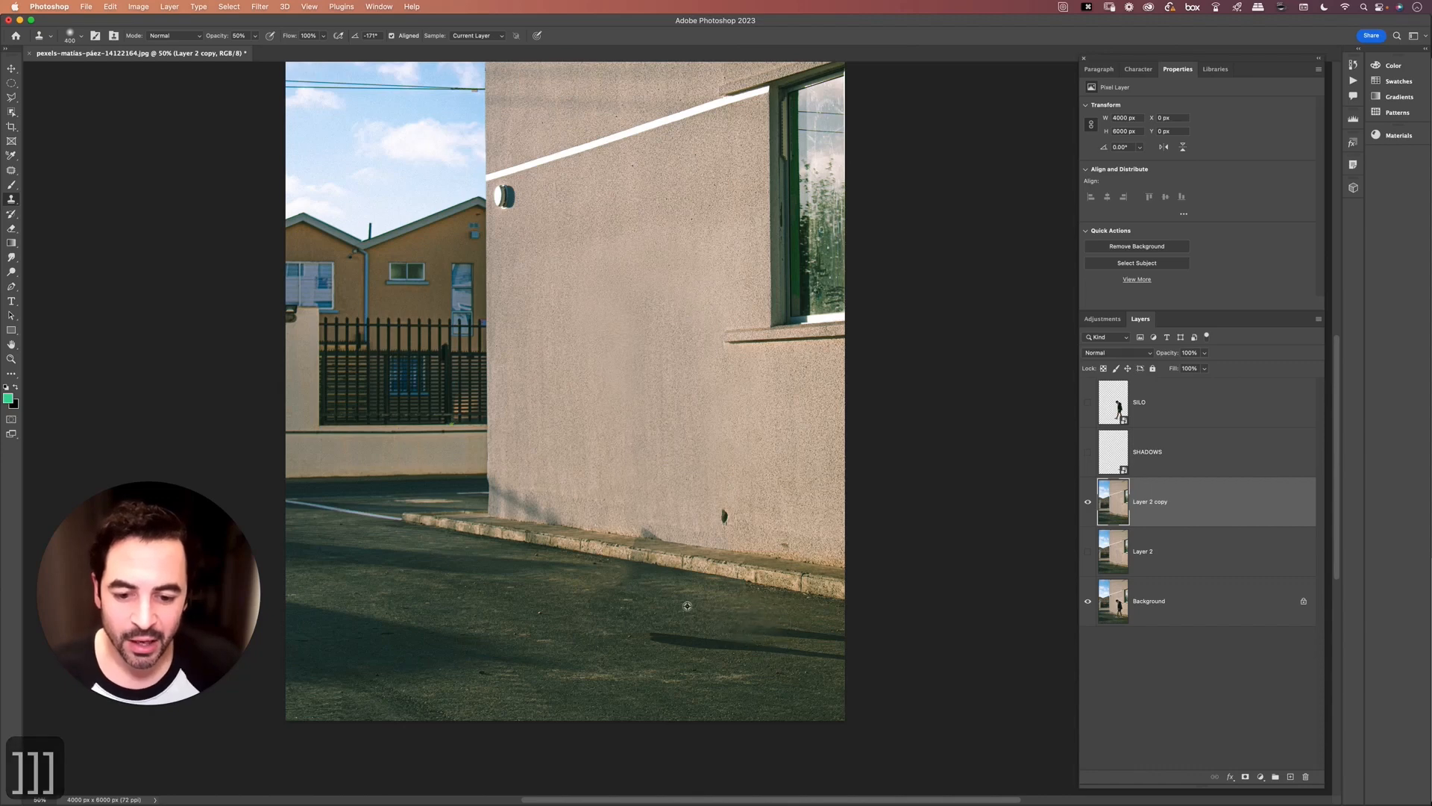
pyautogui.keyDown('alt'); pyautogui.click(625, 620); pyautogui.keyUp('alt')
pyautogui.moveTo(650, 637); pyautogui.dragTo(844, 654)
pyautogui.keyDown('alt'); pyautogui.click(697, 610); pyautogui.keyUp('alt')
pyautogui.keyDown('alt'); pyautogui.click(722, 624); pyautogui.keyUp('alt')
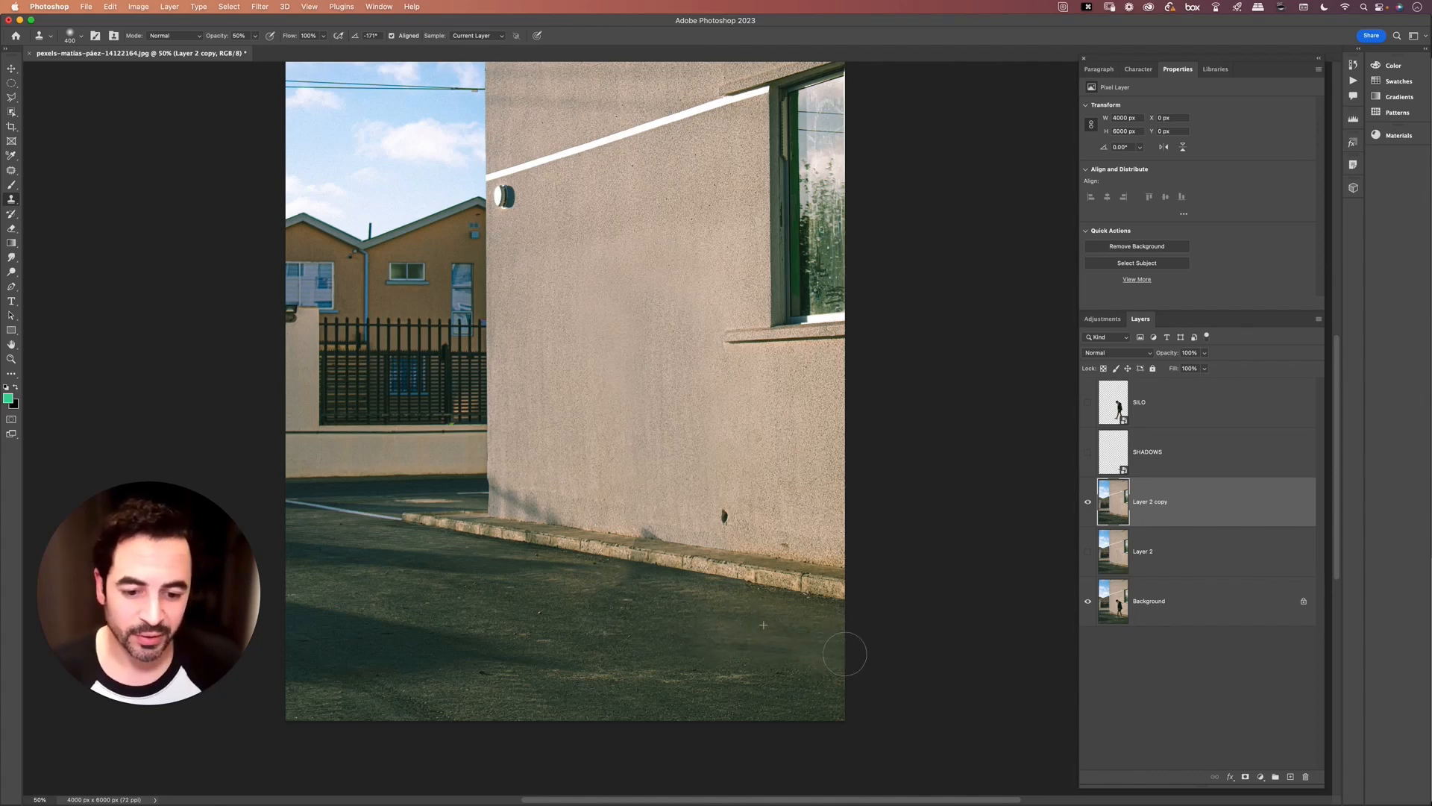
# Touch up the remaining asphalt seam below the curb with a smaller Clone Stamp brush
pyautogui.press('v')
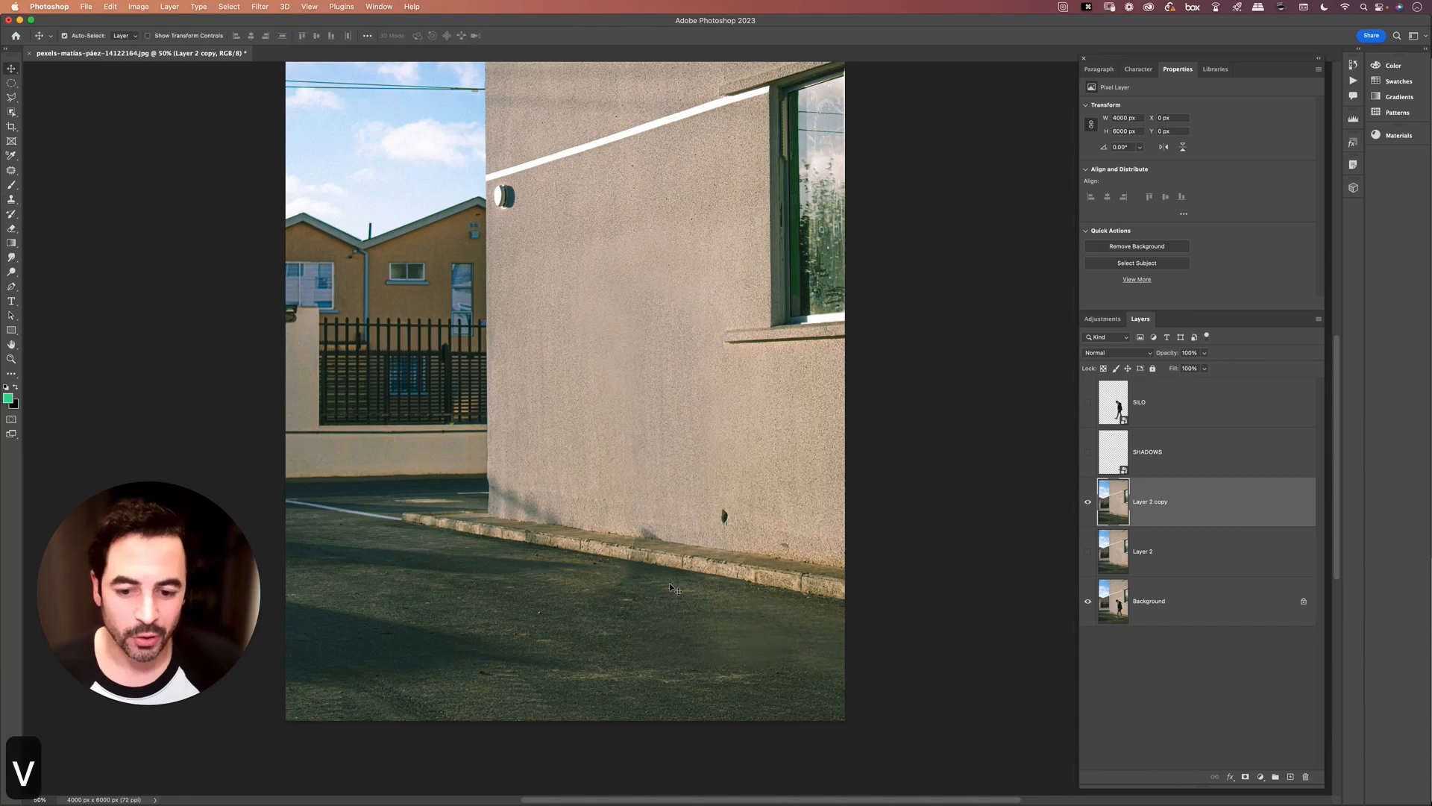
pyautogui.press('s')
pyautogui.press('[')
pyautogui.press('[')
pyautogui.press('[')
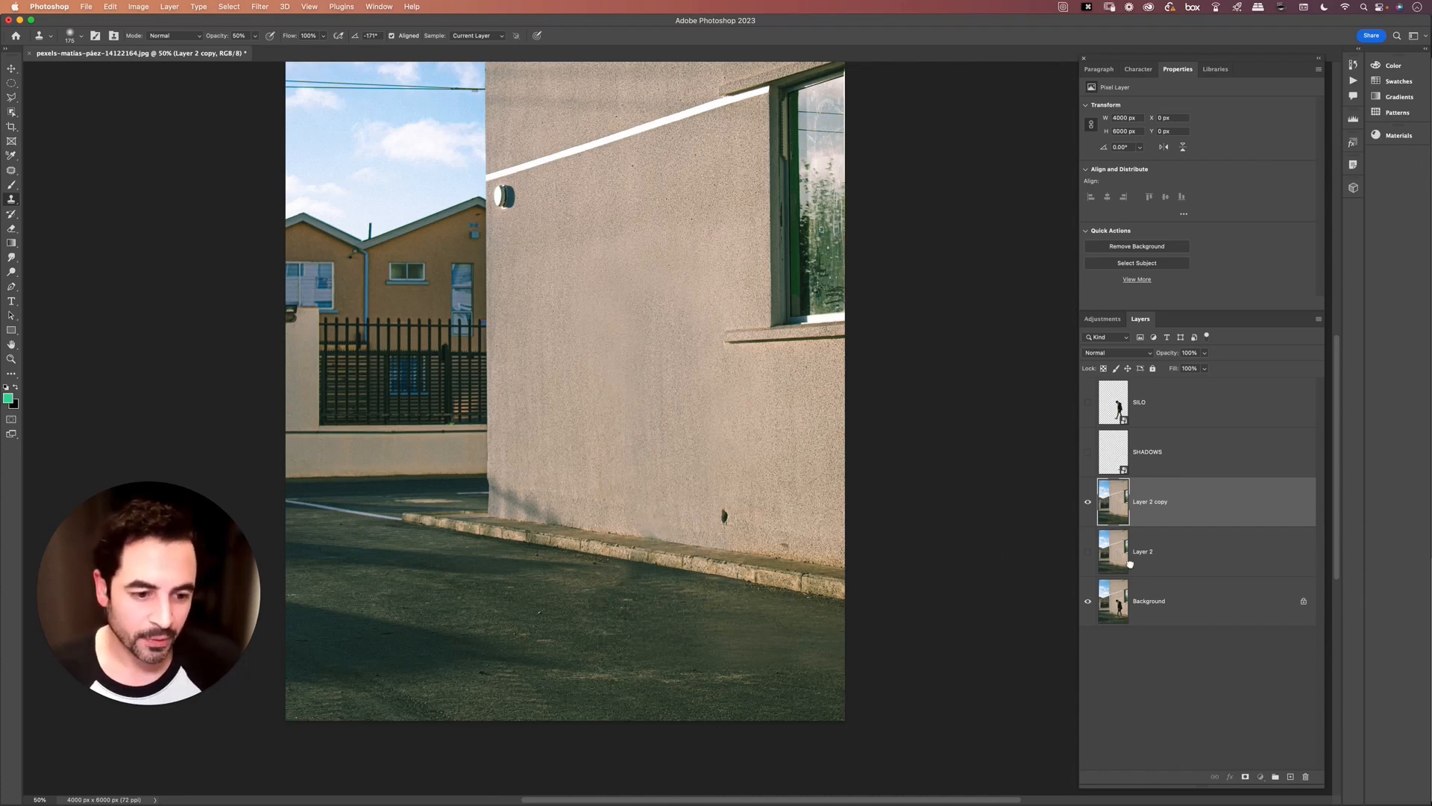
# Merge Layer 2 and Layer 2 copy into one layer, and make the SHADOWS and SILO layers visible
pyautogui.press('super+e')
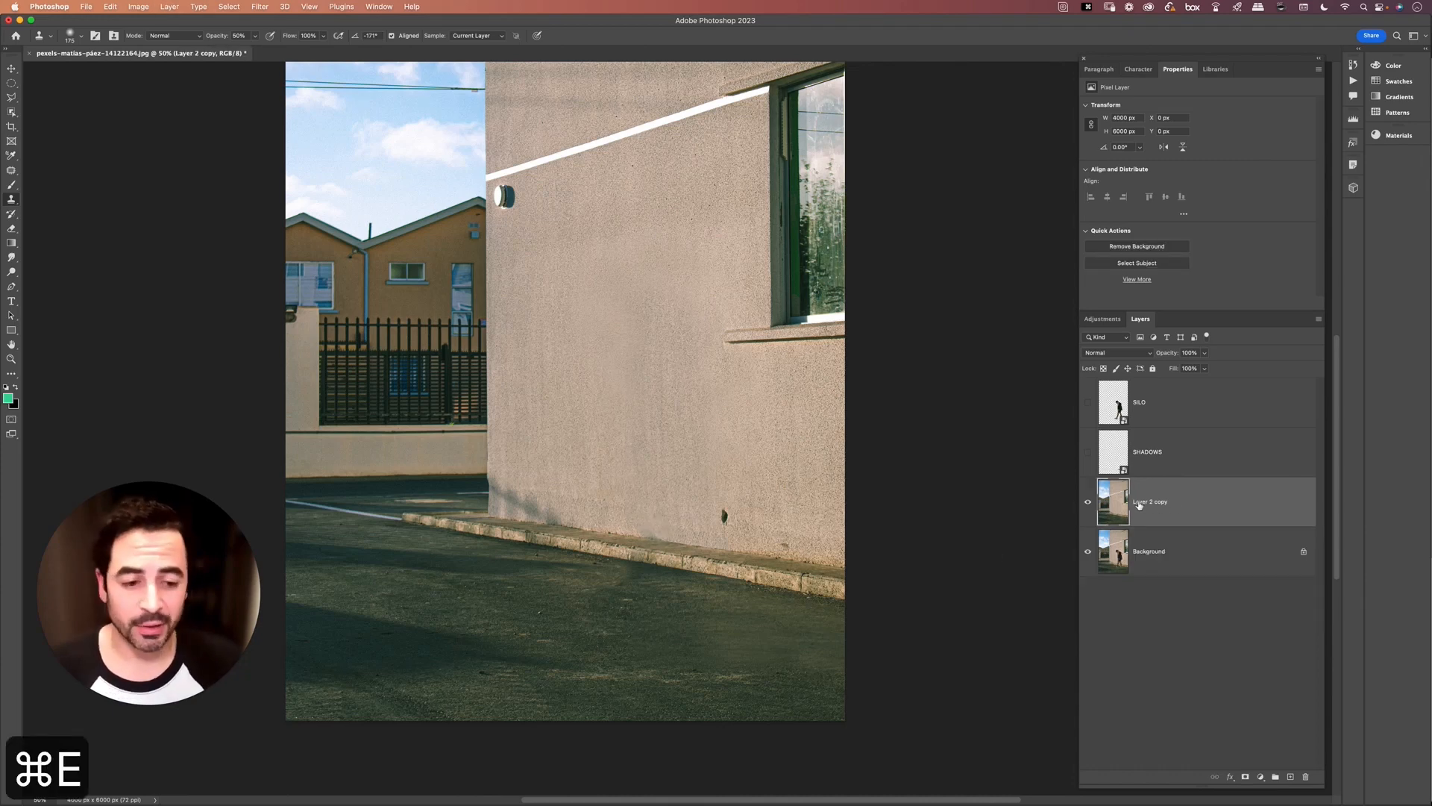
pyautogui.click(1087, 505)
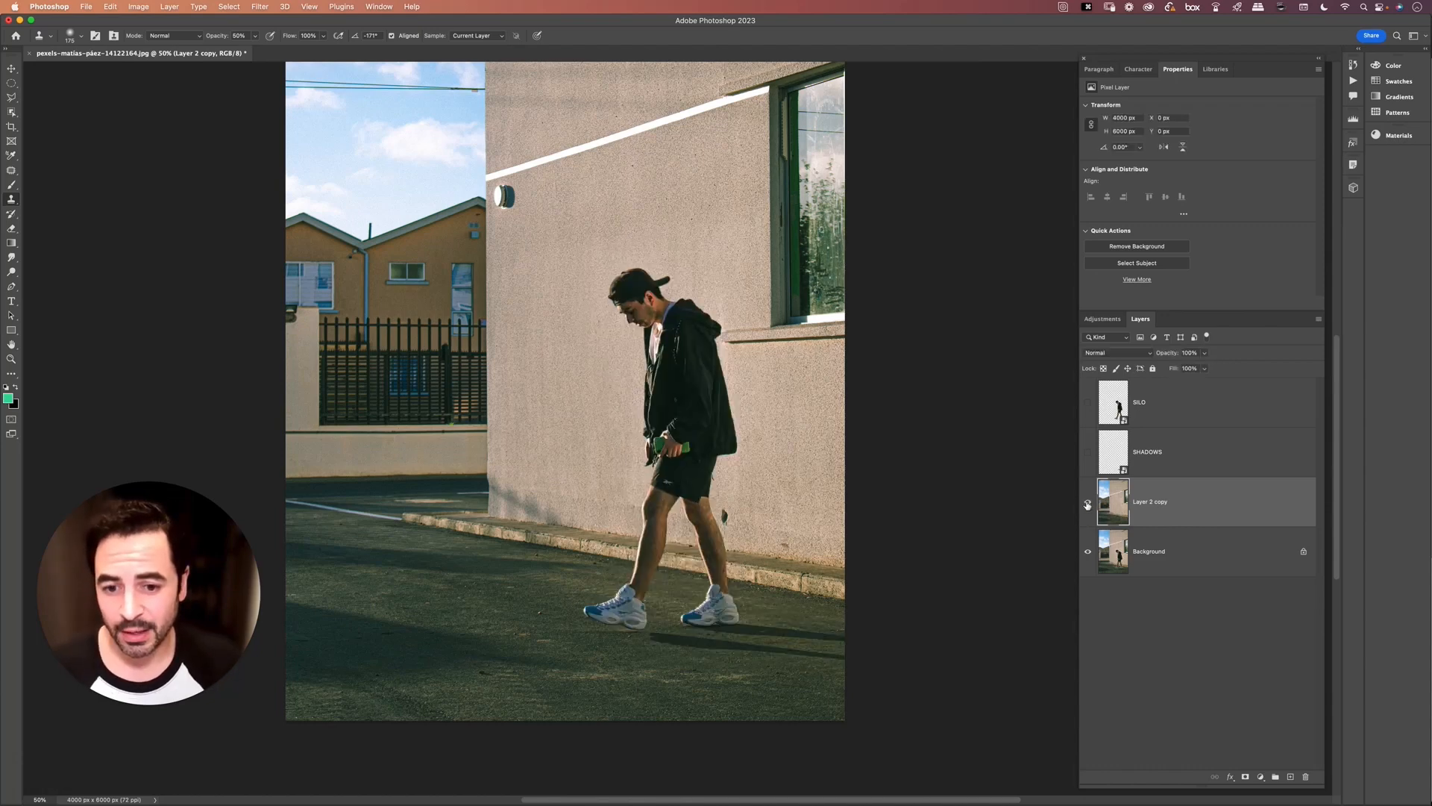
pyautogui.click(1088, 505)
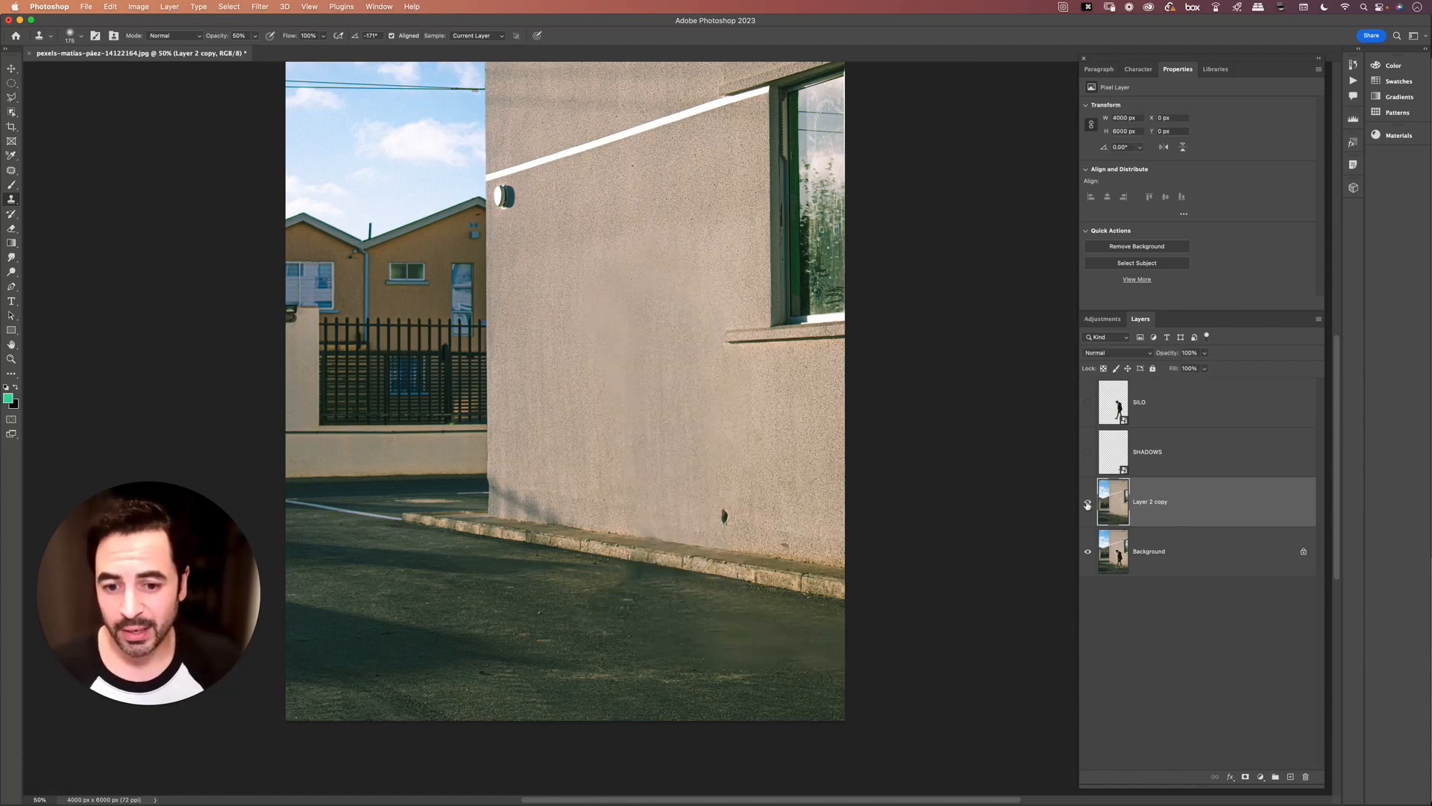
pyautogui.click(1088, 452)
pyautogui.click(1087, 403)
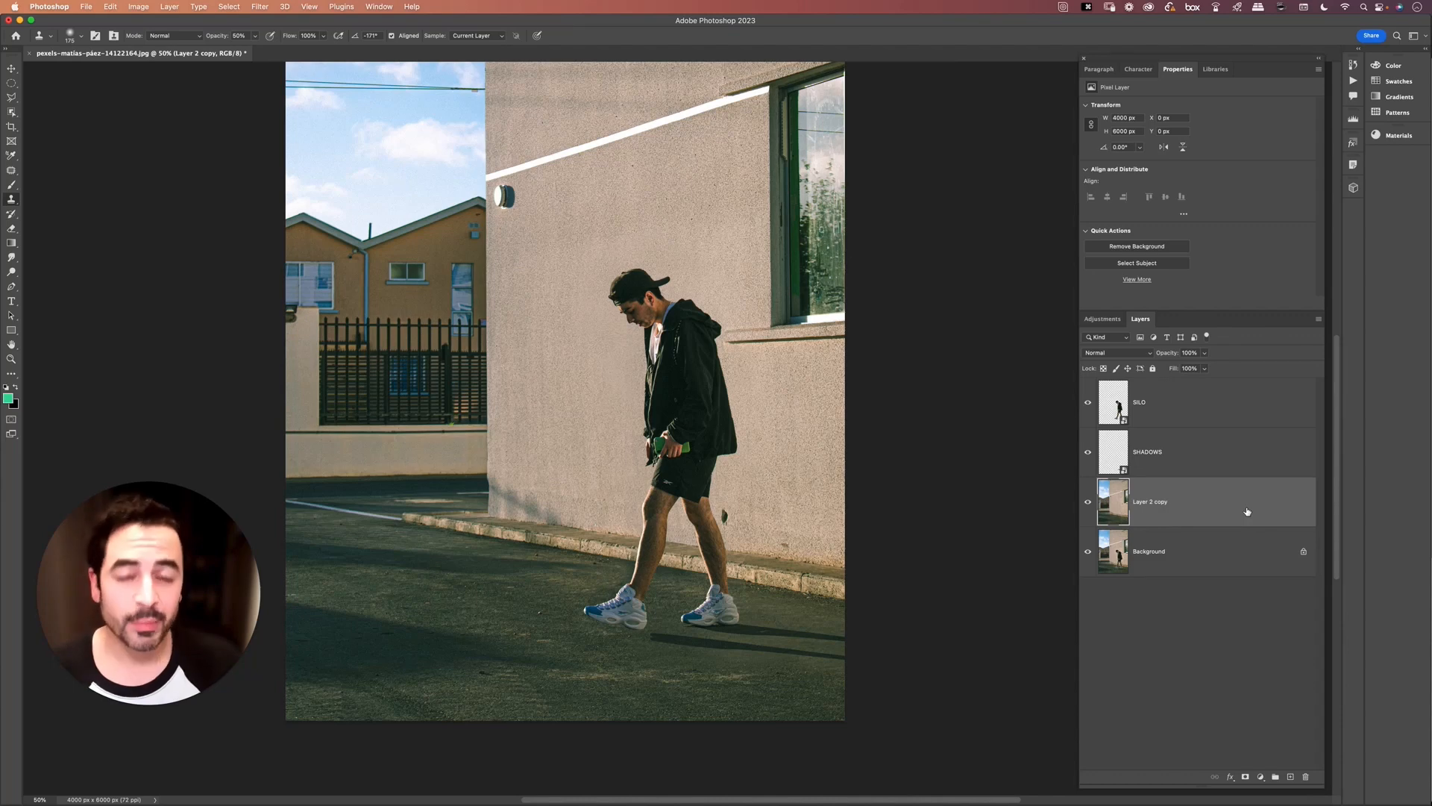
# Convert the merged Layer 2 copy to a Smart Object and rename it BG PLATE
pyautogui.rightClick(1202, 503)
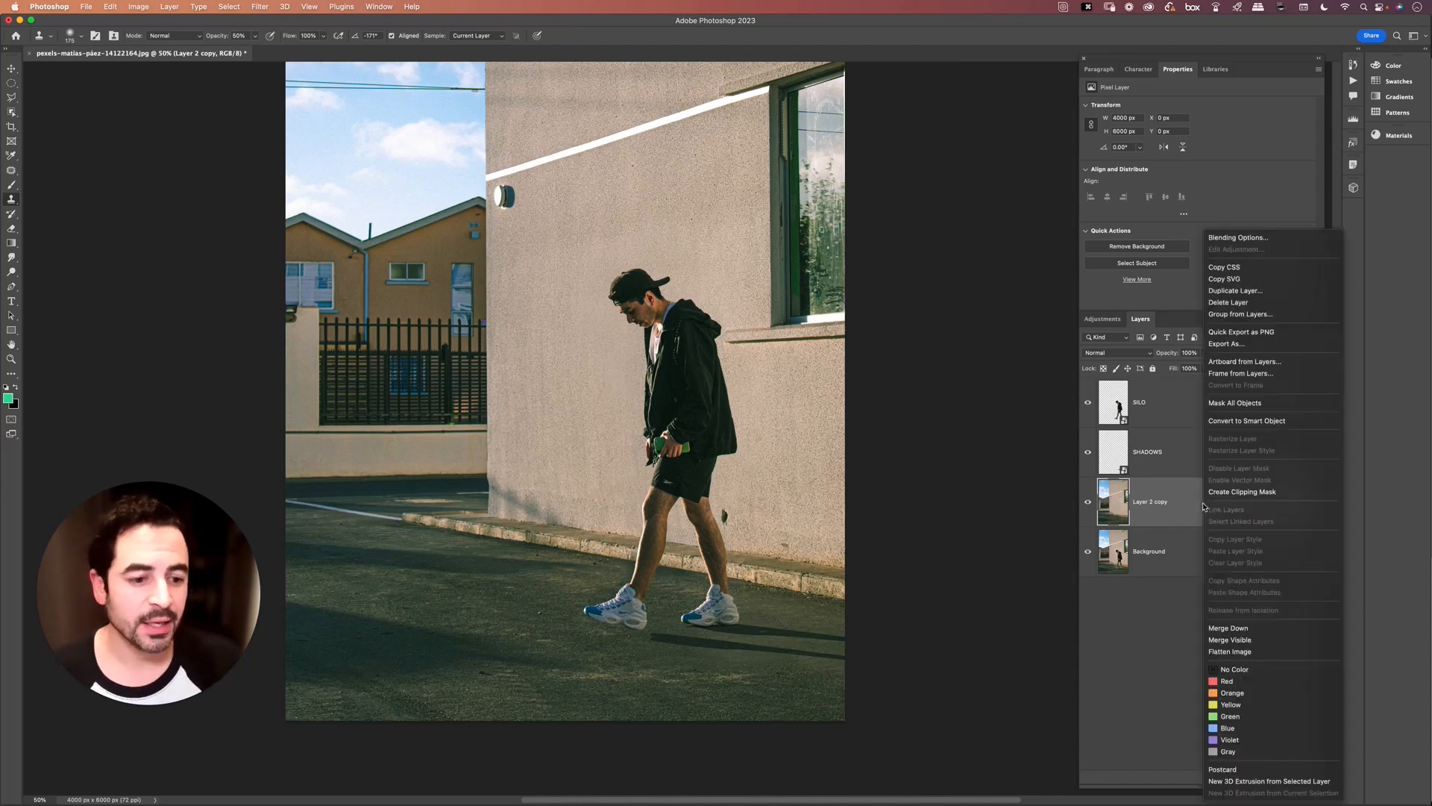
pyautogui.click(1238, 422)
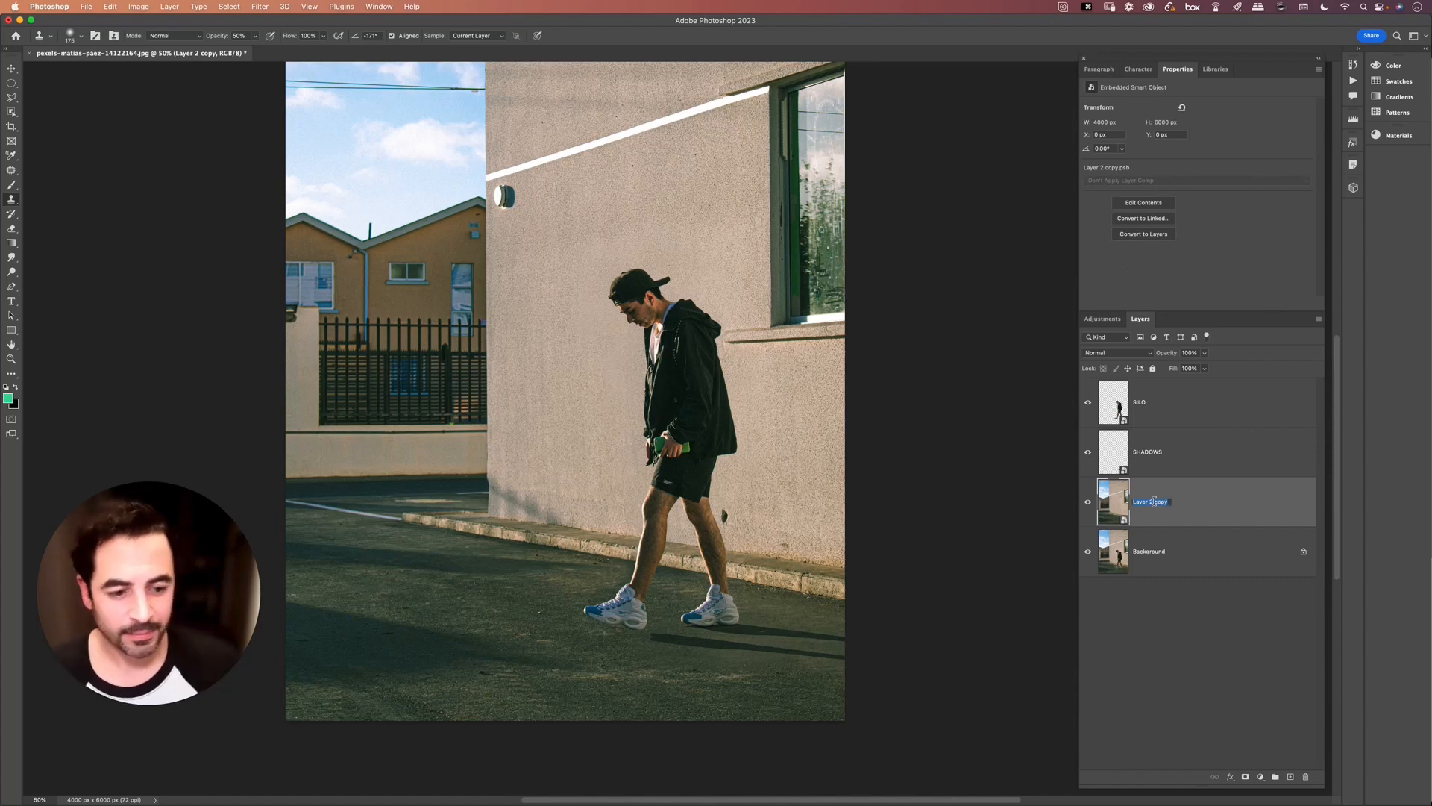
pyautogui.write('BG PLATE')
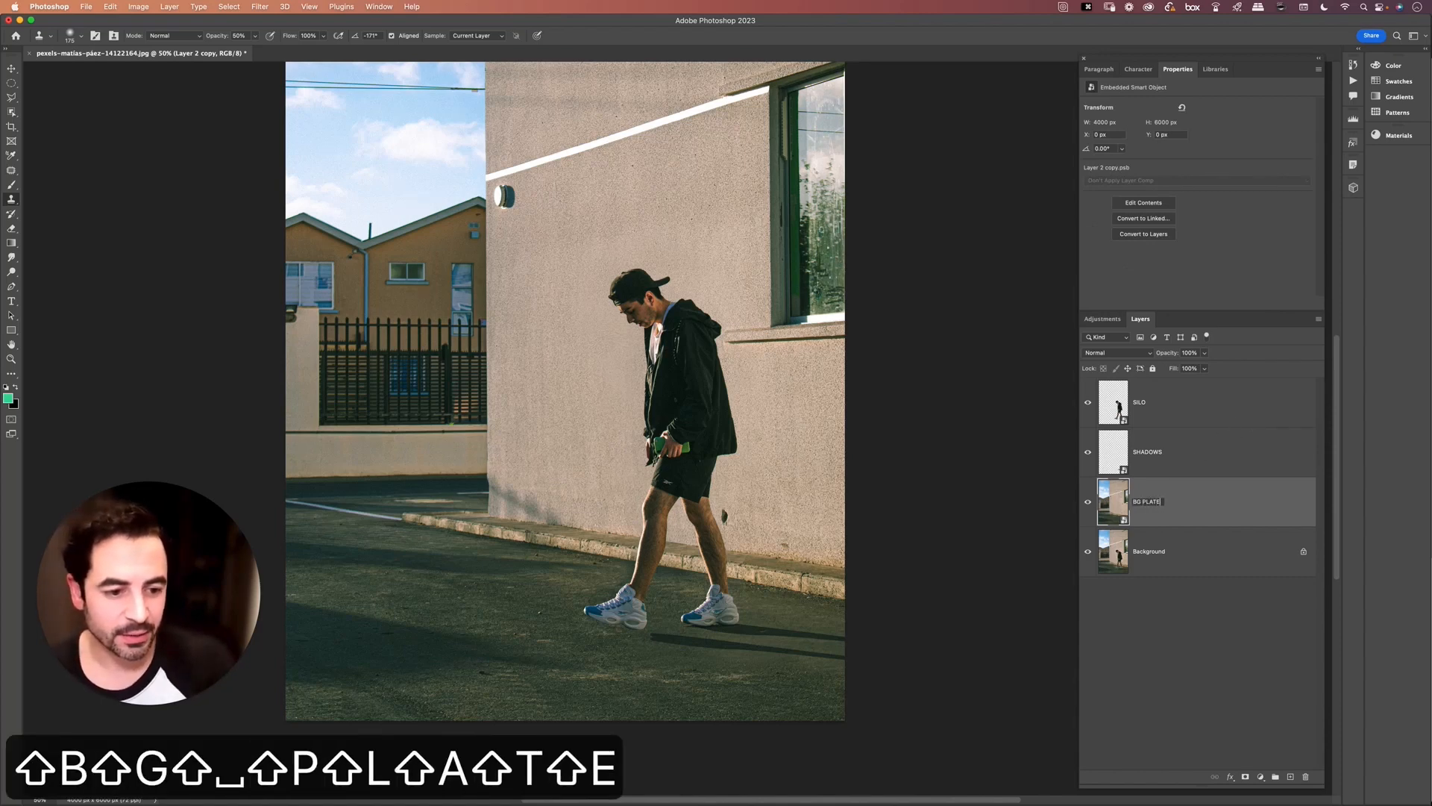
pyautogui.press('Return')
pyautogui.press('v')
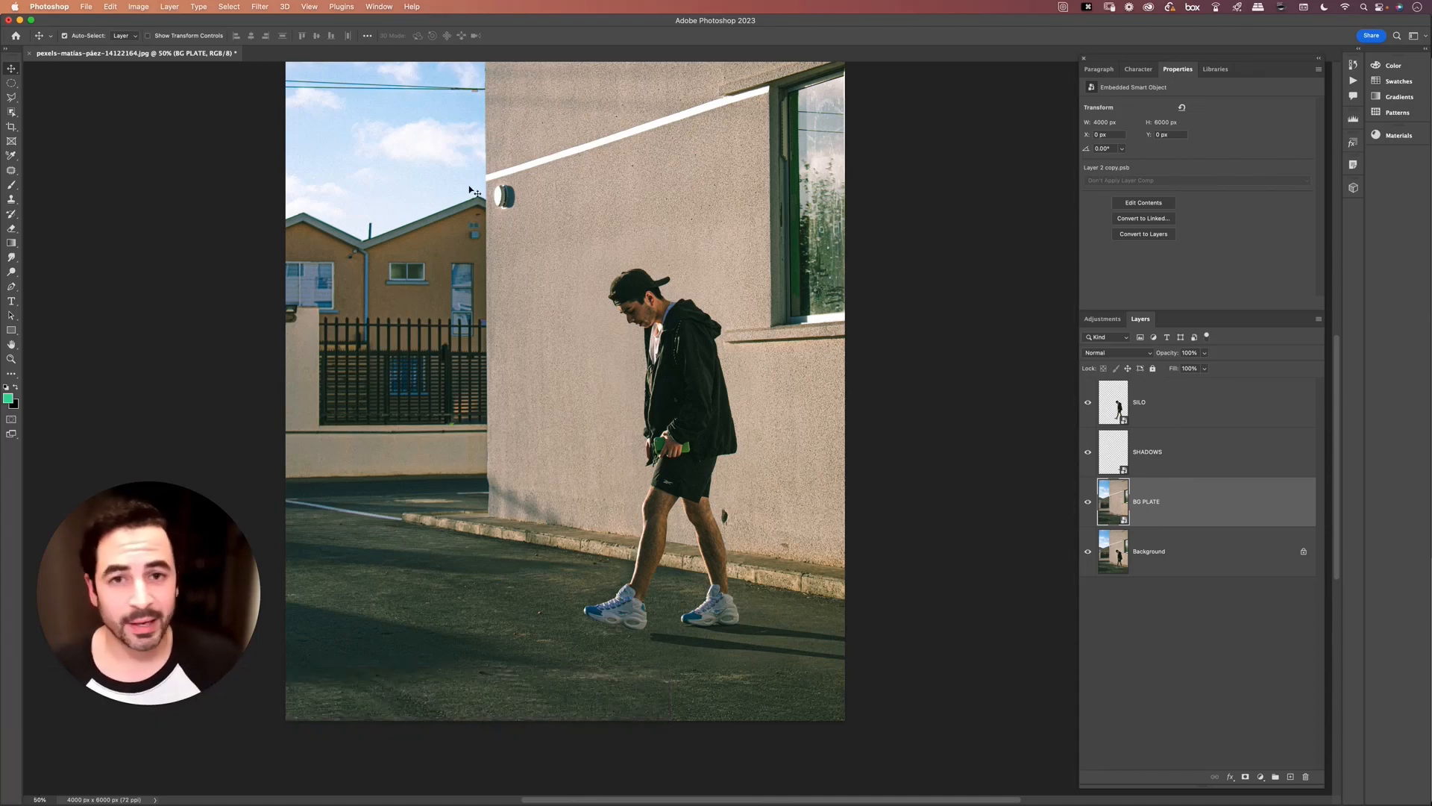
pyautogui.click(262, 7)
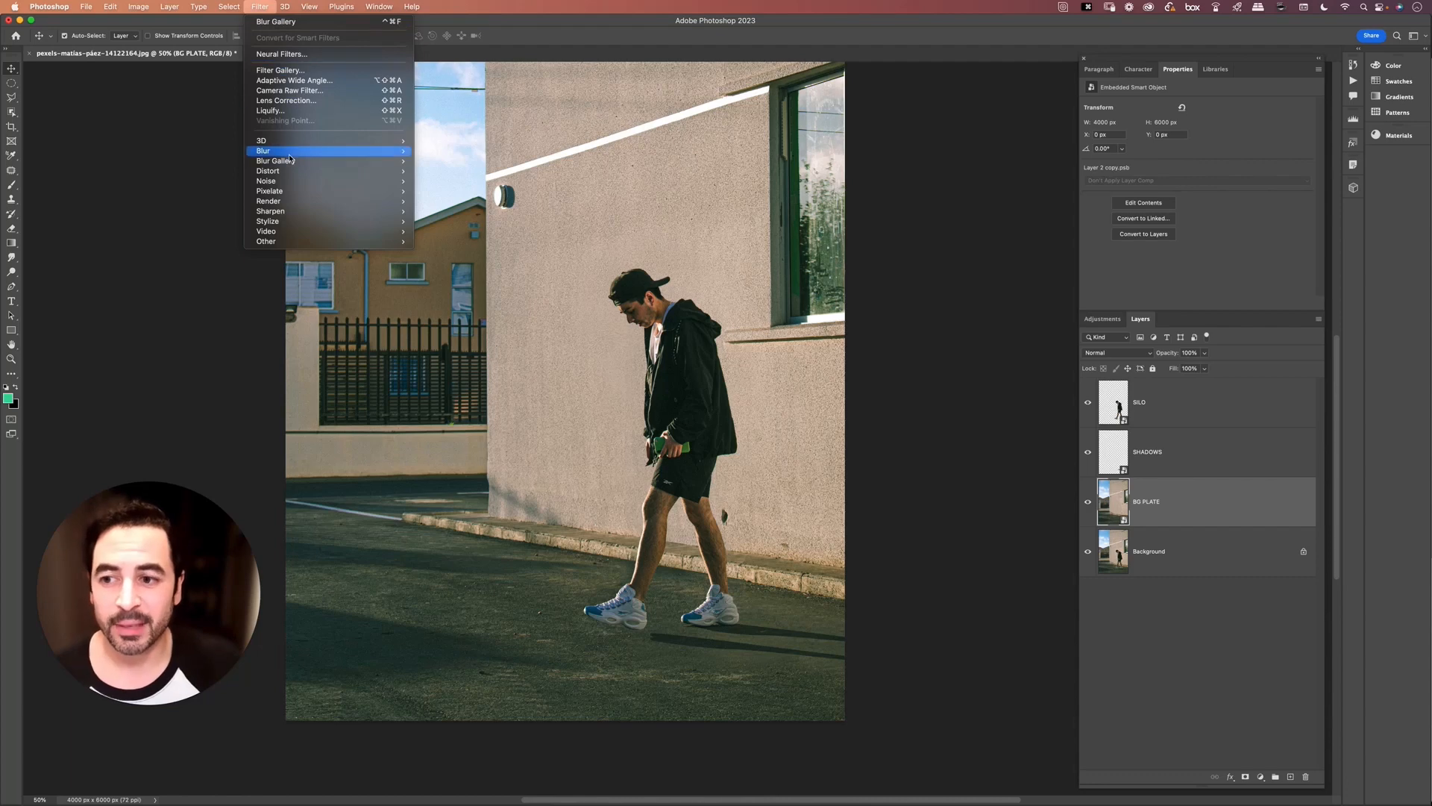
pyautogui.moveTo(290, 158)
pyautogui.click(456, 192)
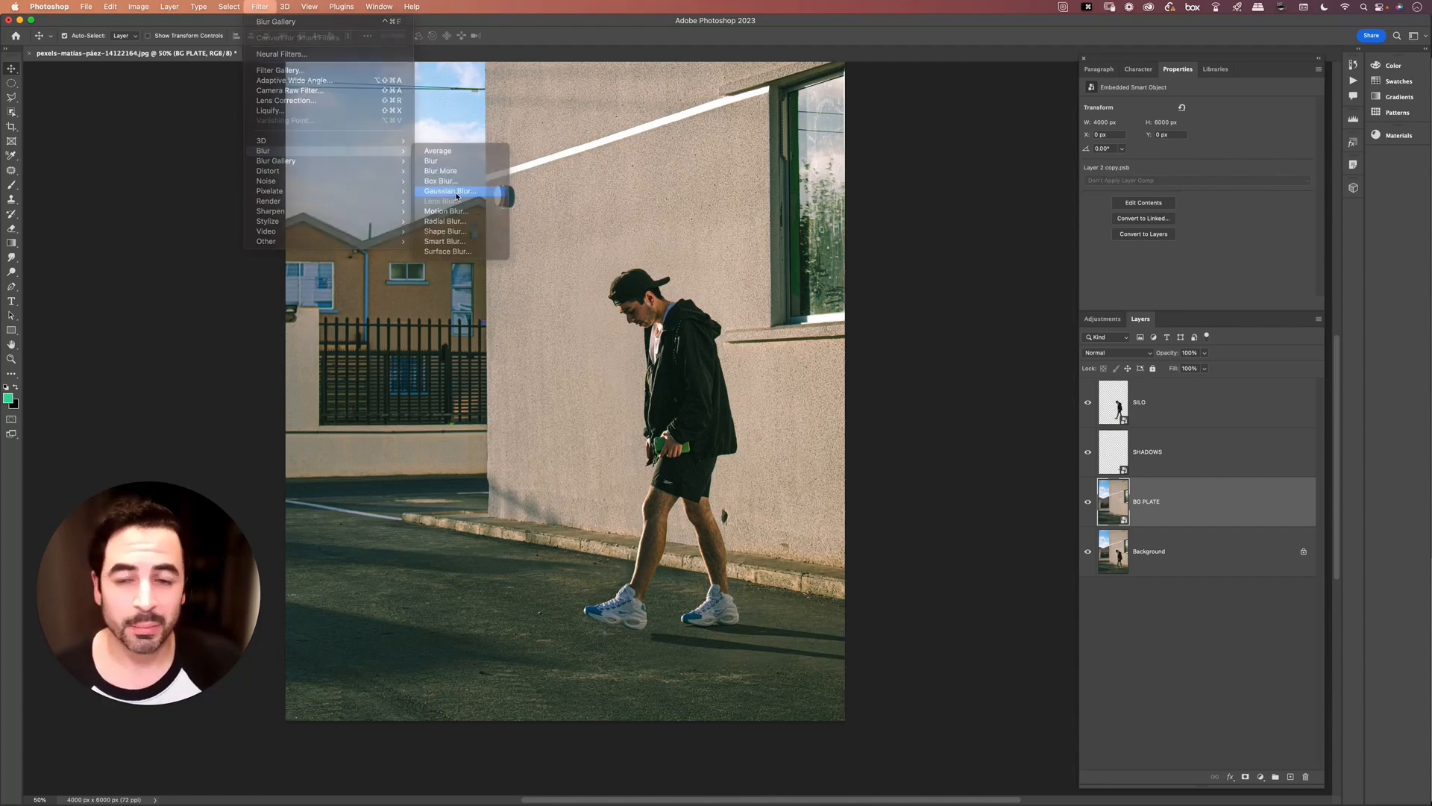
pyautogui.moveTo(873, 369)
pyautogui.mouseDown()
pyautogui.moveTo(886, 369)
pyautogui.moveTo(855, 370)
pyautogui.moveTo(895, 371)
pyautogui.moveTo(850, 369)
pyautogui.mouseUp()
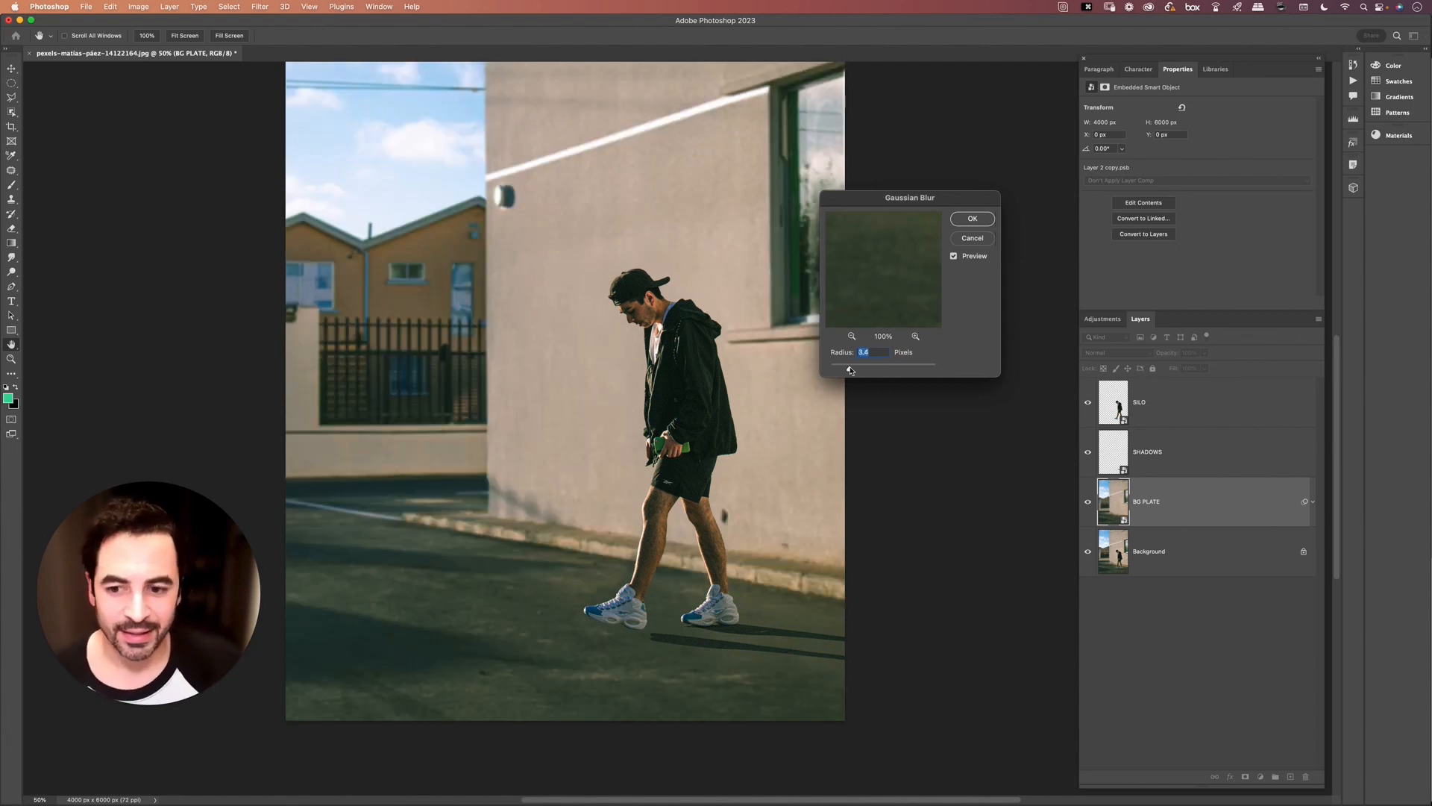
pyautogui.click(973, 240)
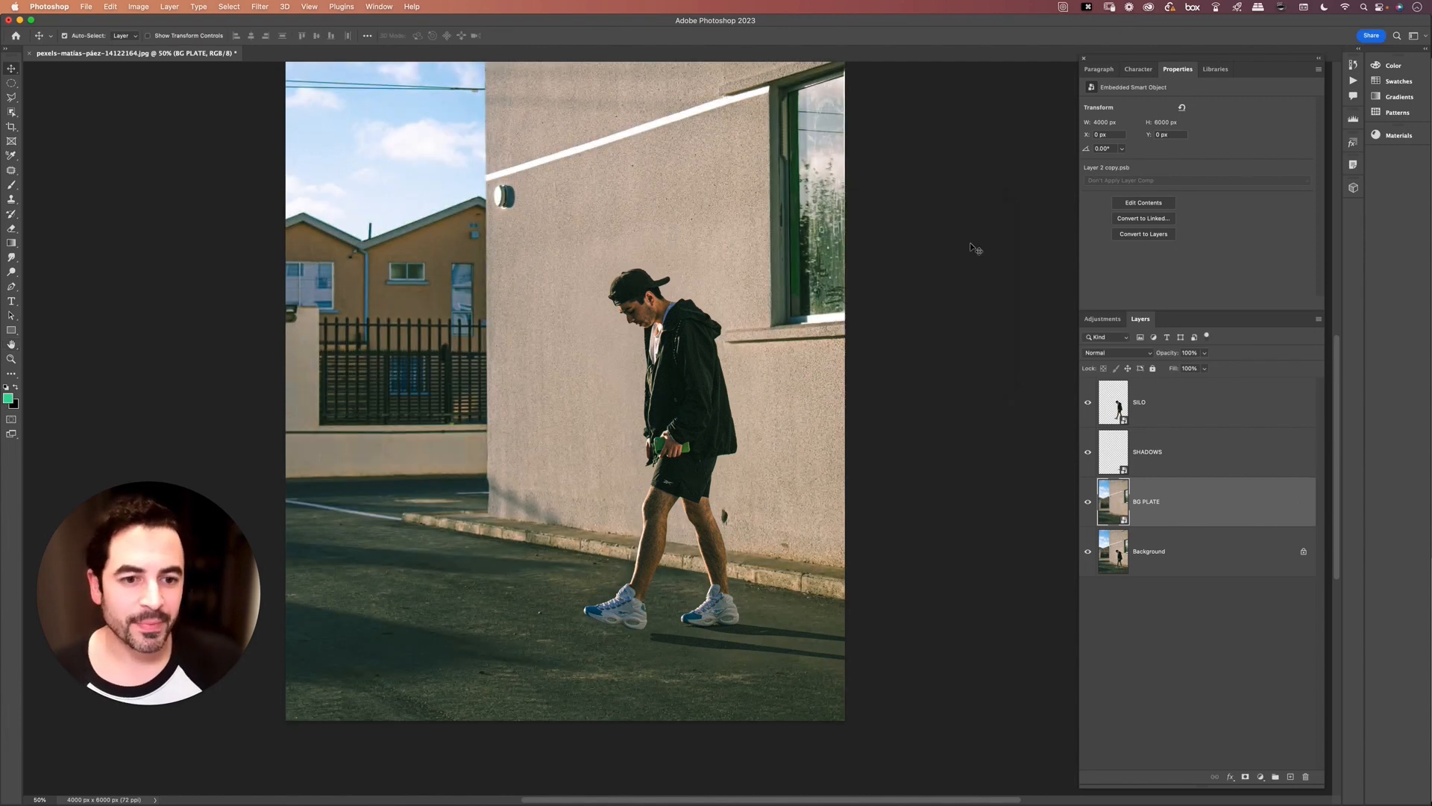
# Select the building wall, including its window, on BG PLATE with the Object Selection tool
pyautogui.click(1203, 490)
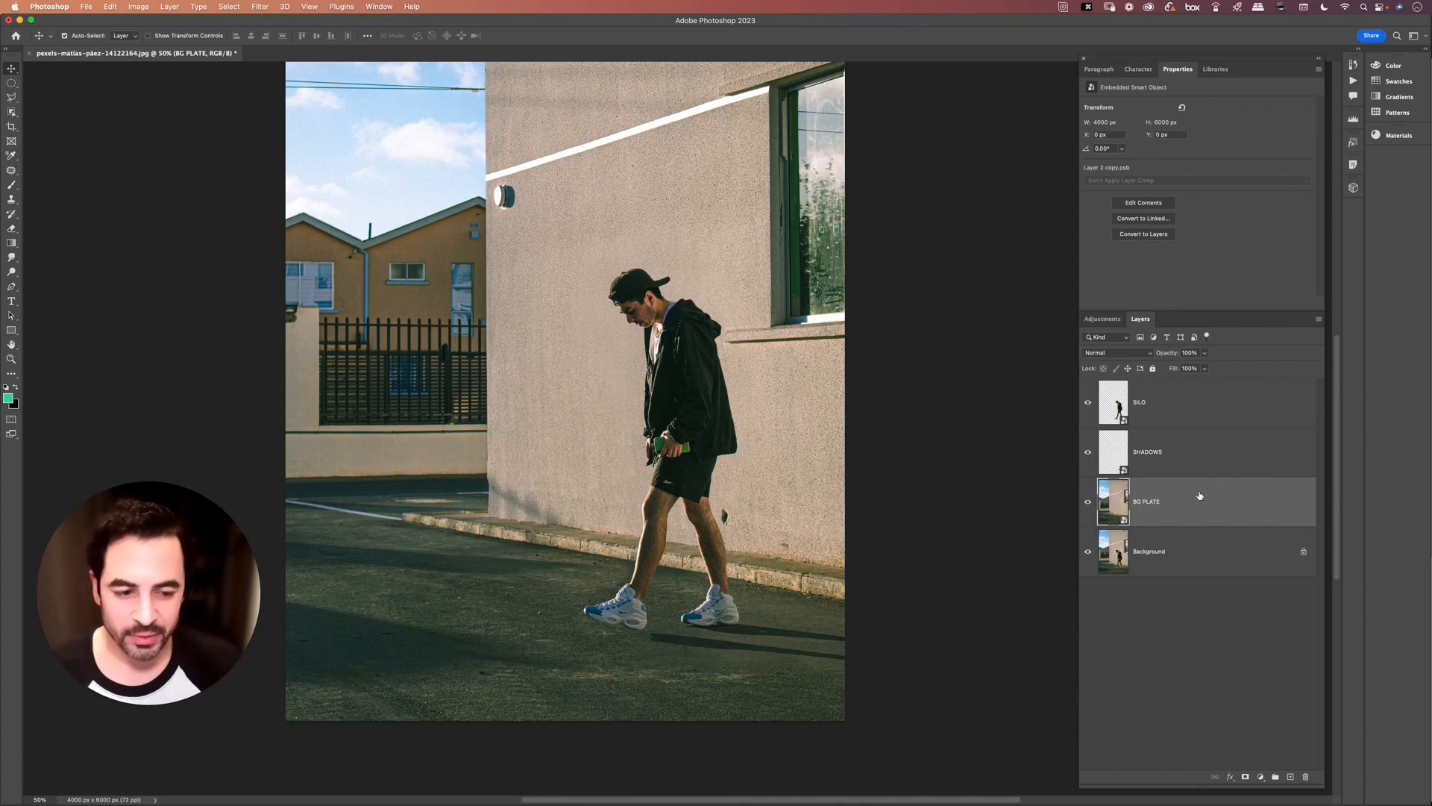
pyautogui.press('w')
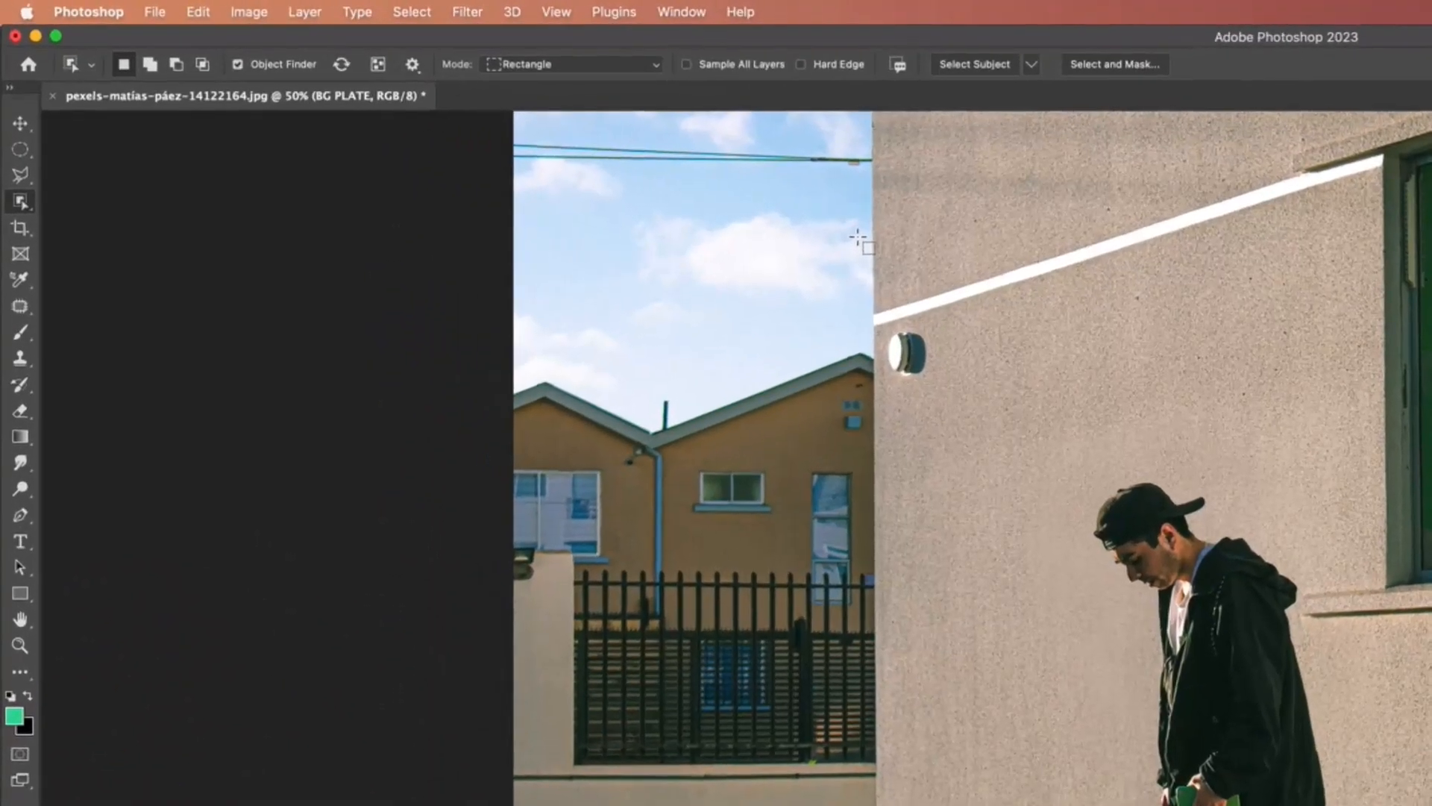
pyautogui.rightClick(21, 202)
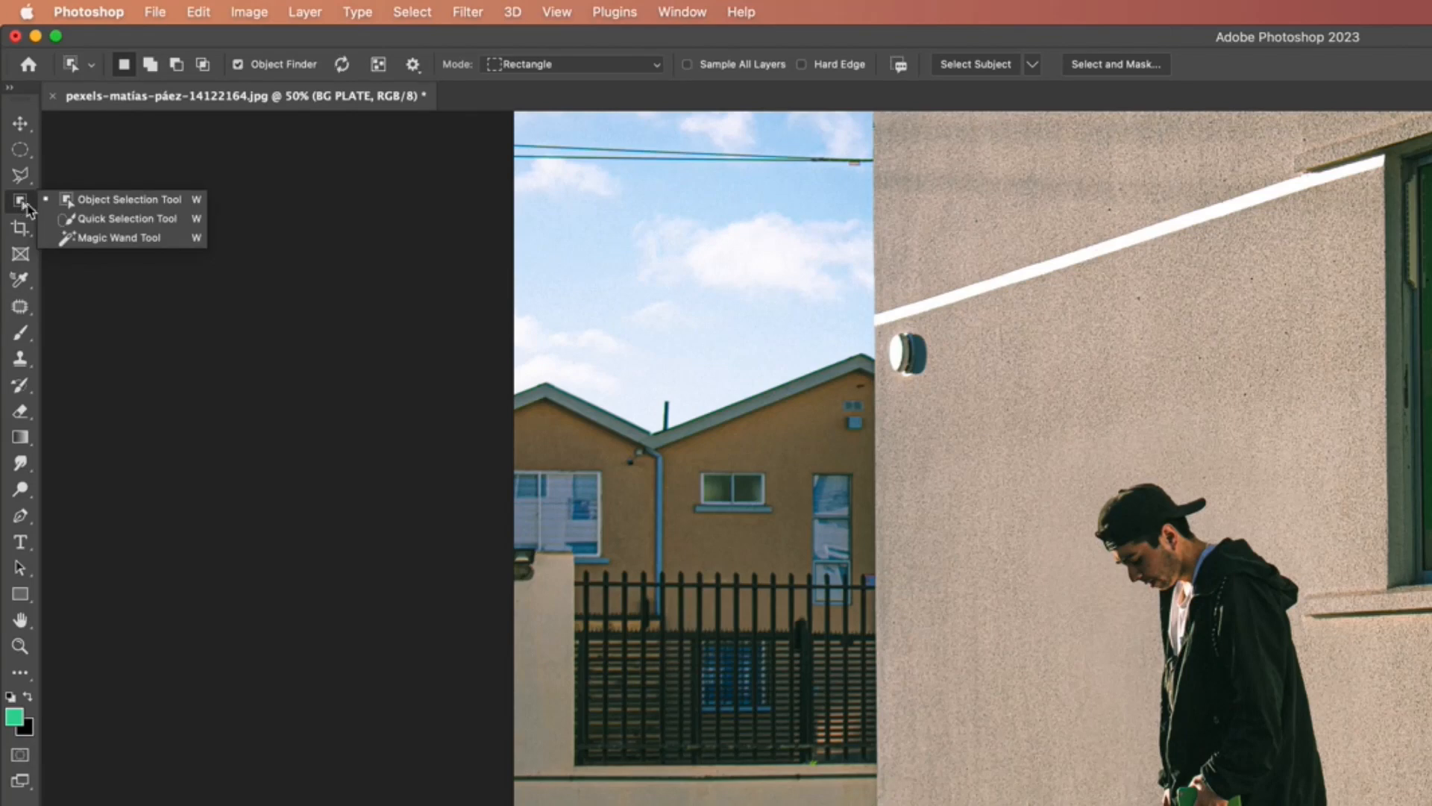
pyautogui.click(112, 205)
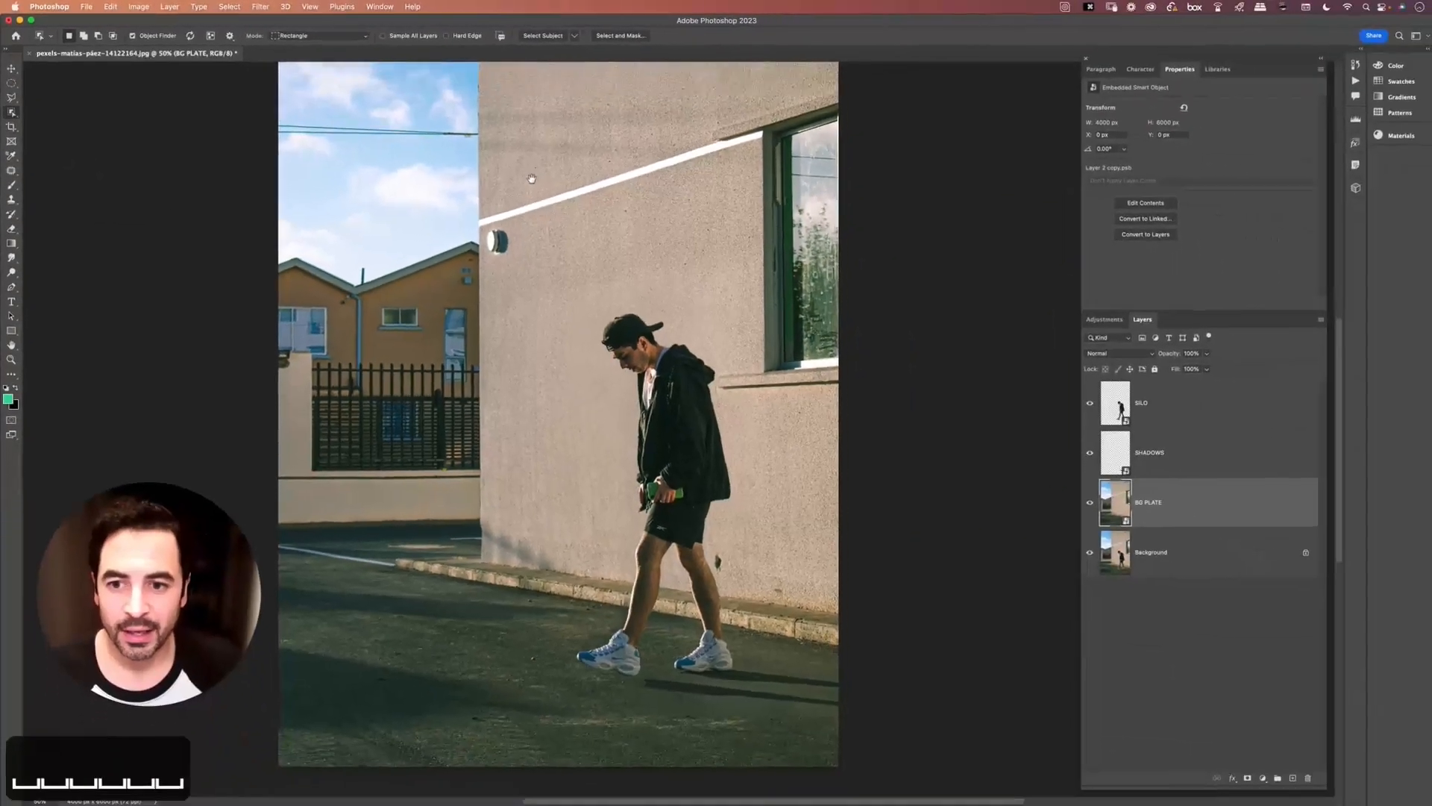
pyautogui.moveTo(784, 182); pyautogui.dragTo(787, 438)
pyautogui.moveTo(536, 302); pyautogui.dragTo(552, 74)
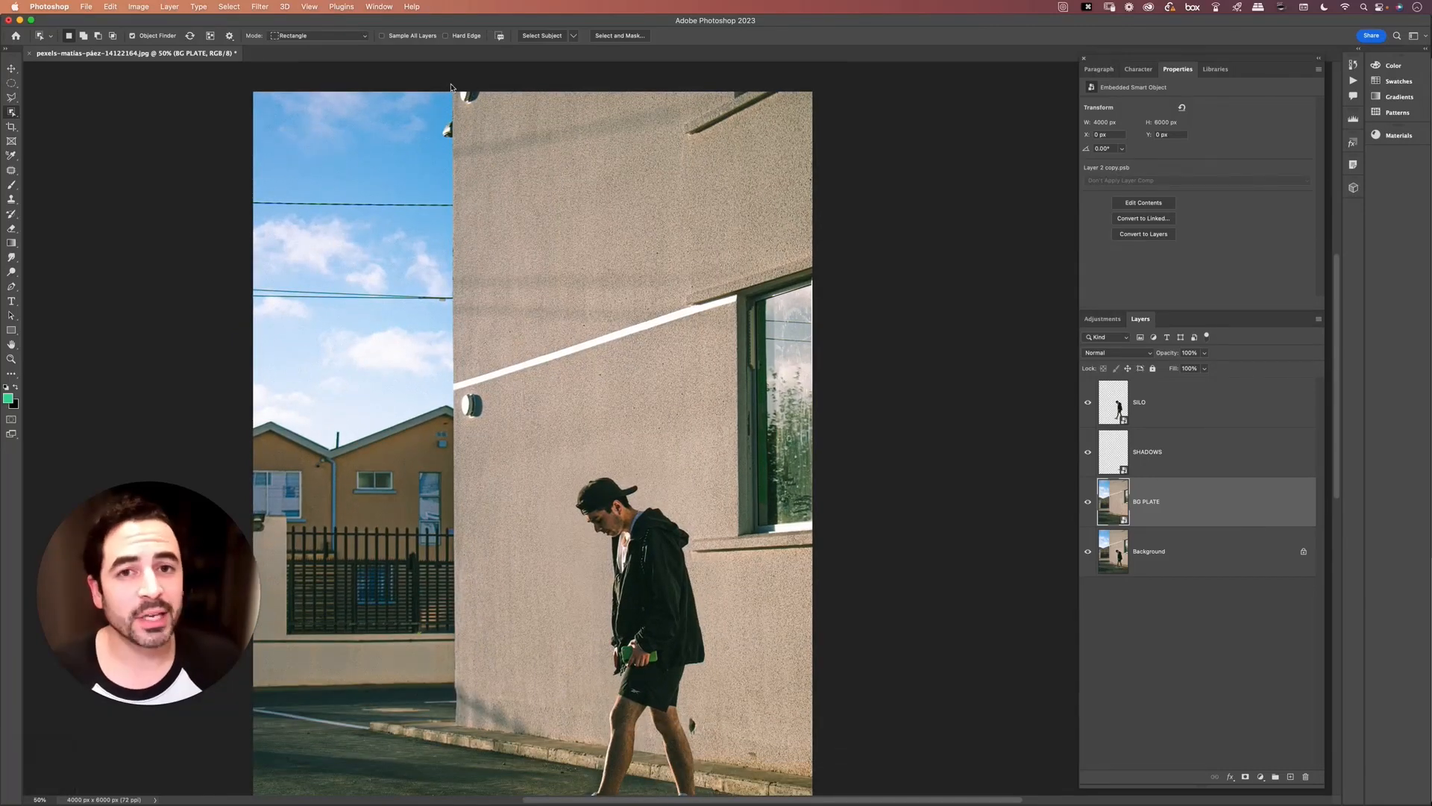
pyautogui.press('w')
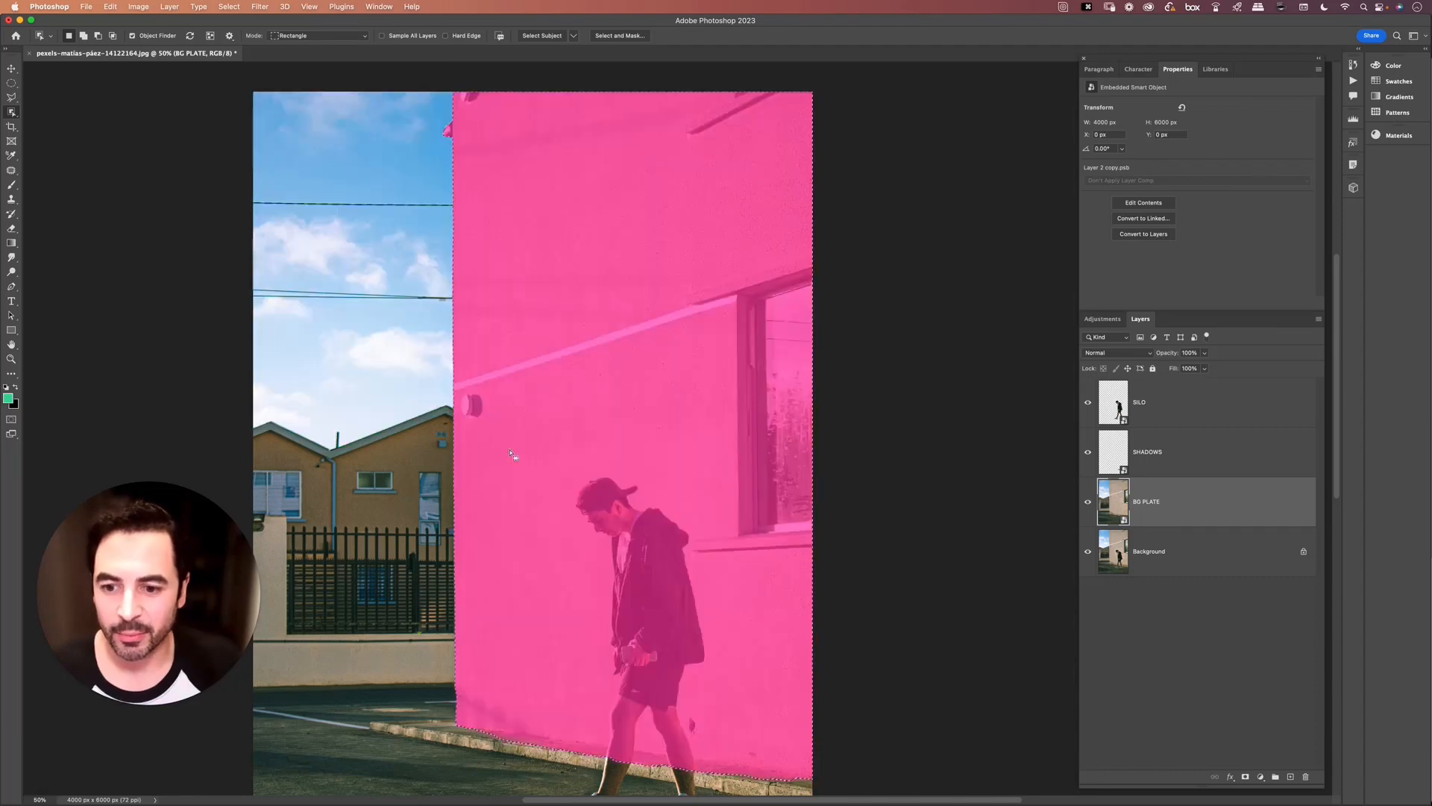
# Outline the curb along the wall's base with the Pen tool and turn the closed path into a selection
pyautogui.press('space')
pyautogui.moveTo(574, 675); pyautogui.dragTo(569, 644)
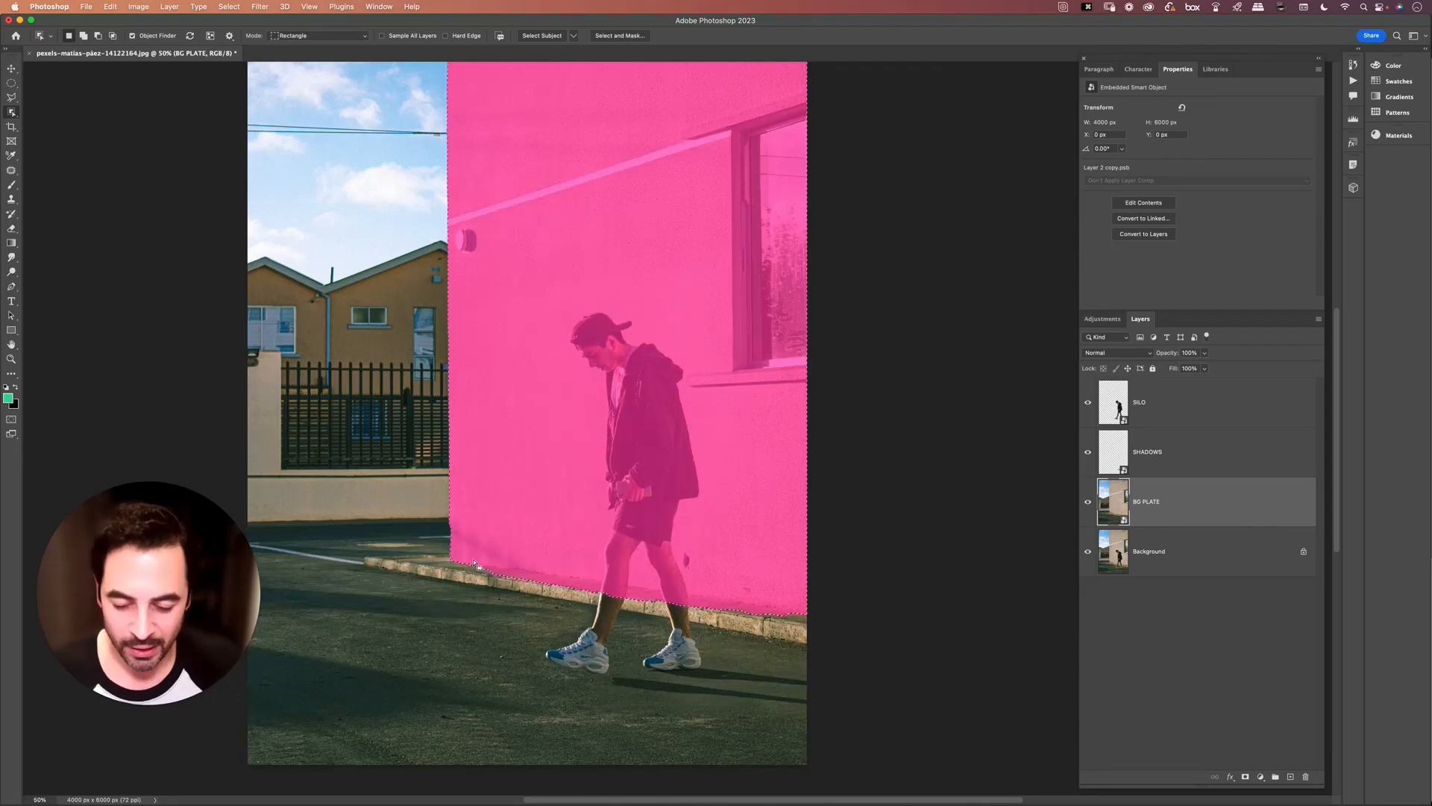
pyautogui.press('p')
pyautogui.click(453, 553)
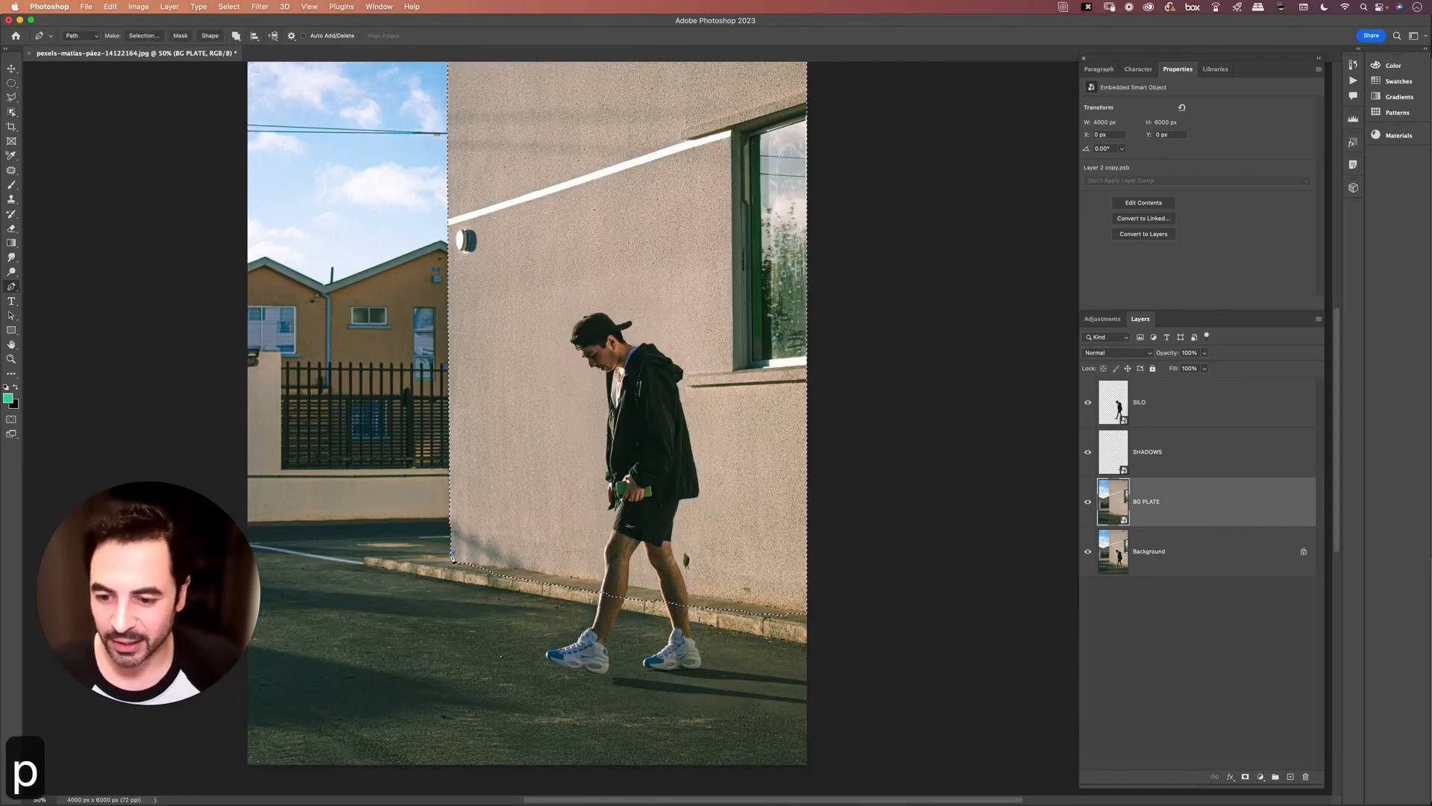
pyautogui.click(366, 559)
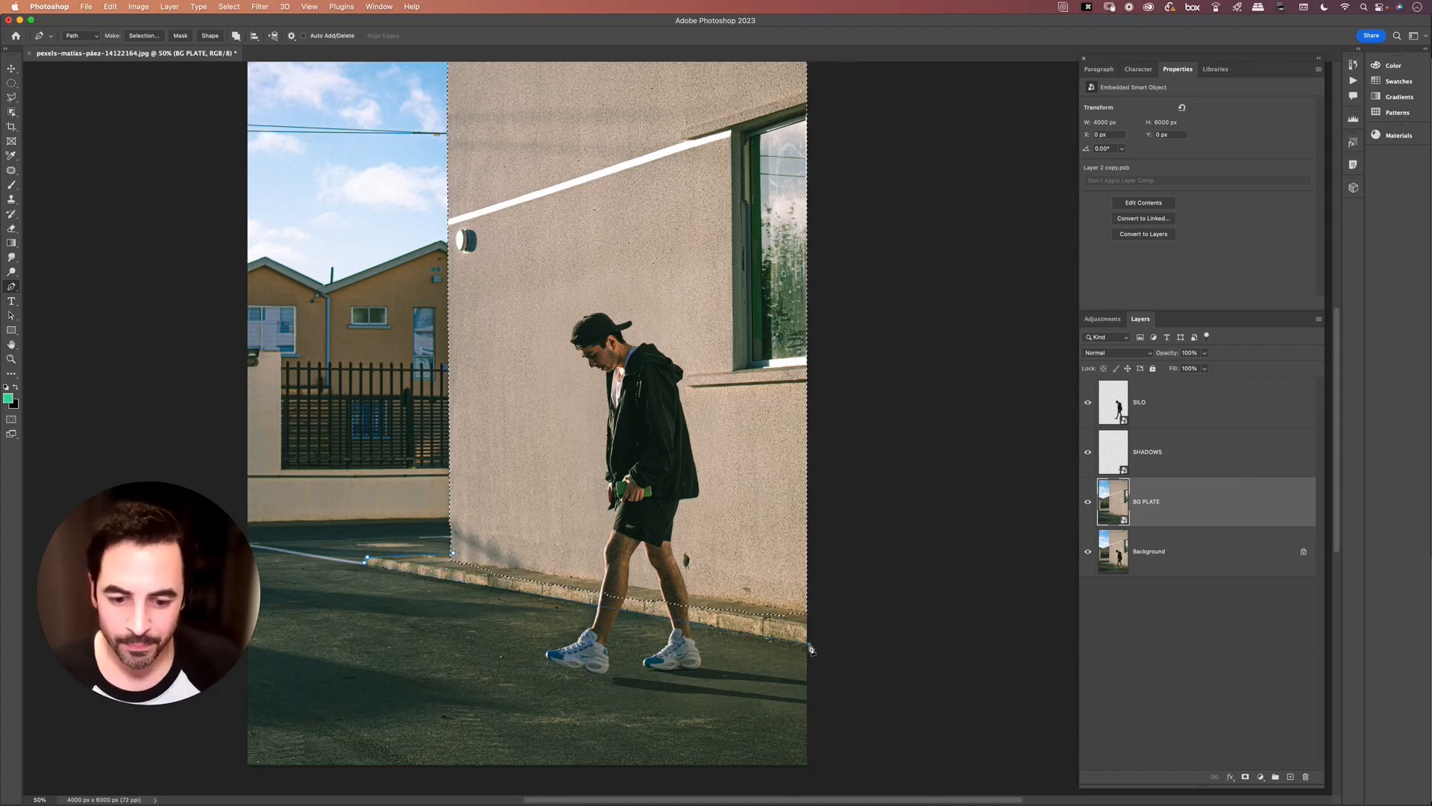
pyautogui.click(453, 552)
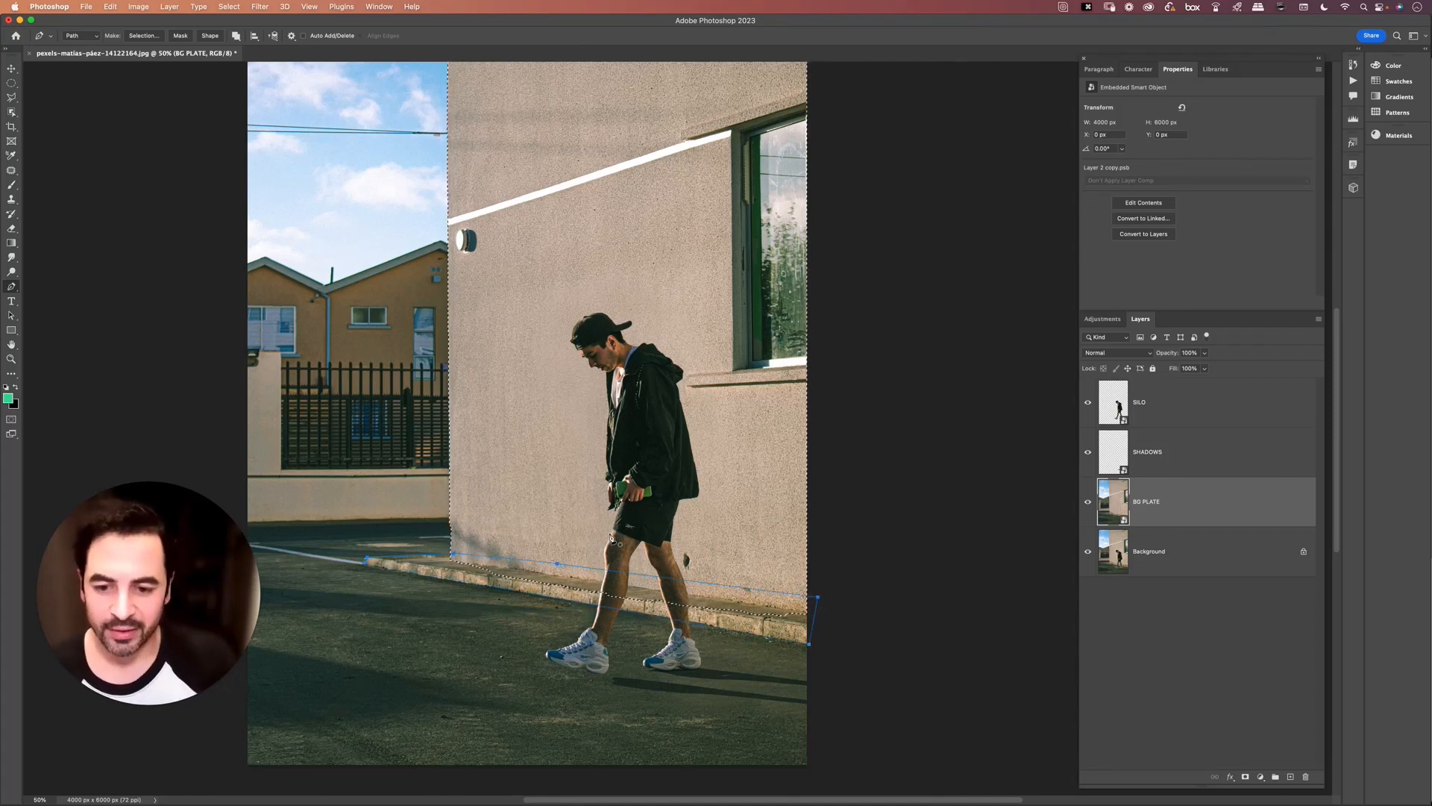
pyautogui.press('super+Return')
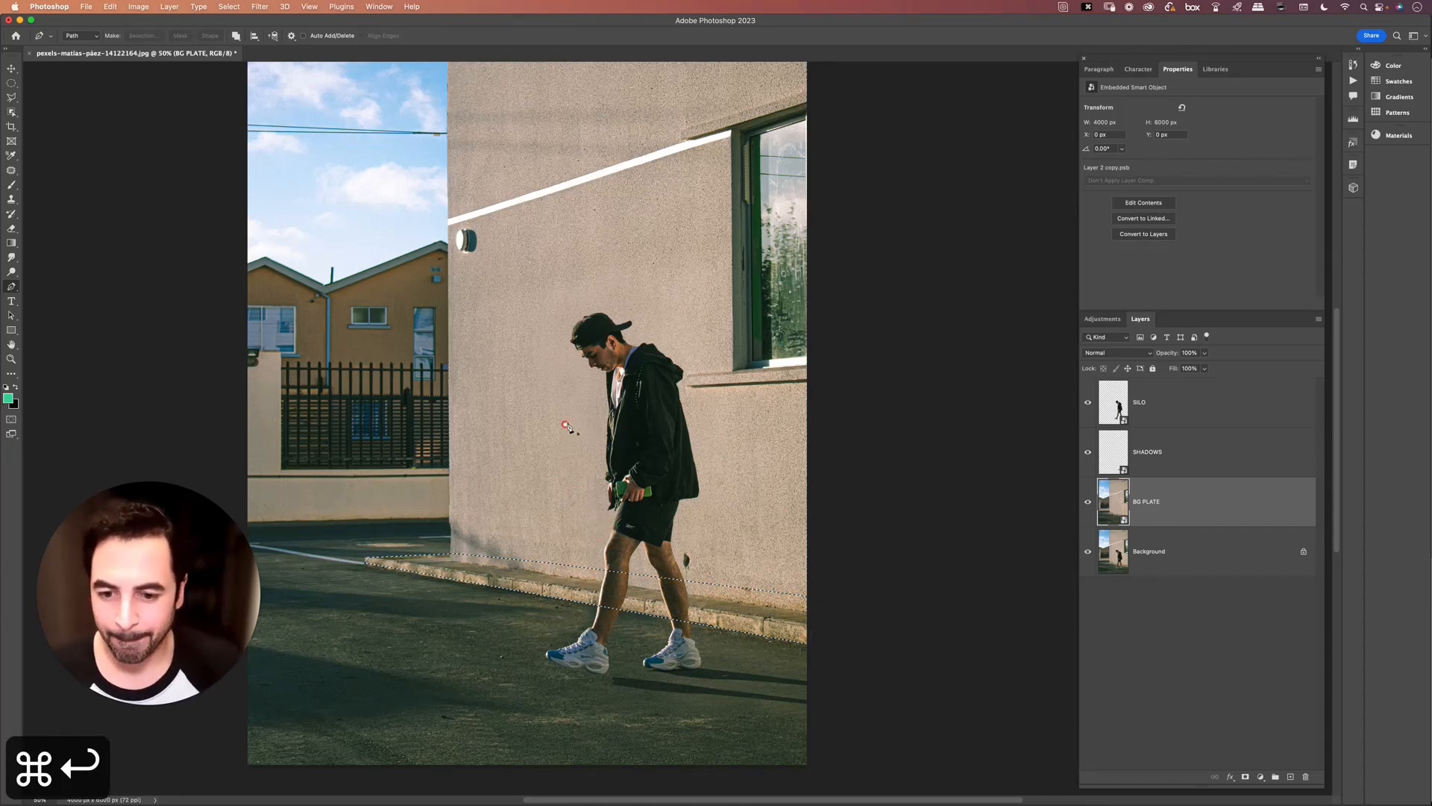
# Add the building wall to the curb selection with the Object Selection tool and mask BG PLATE to the combined area
pyautogui.moveTo(567, 428); pyautogui.dragTo(587, 559)
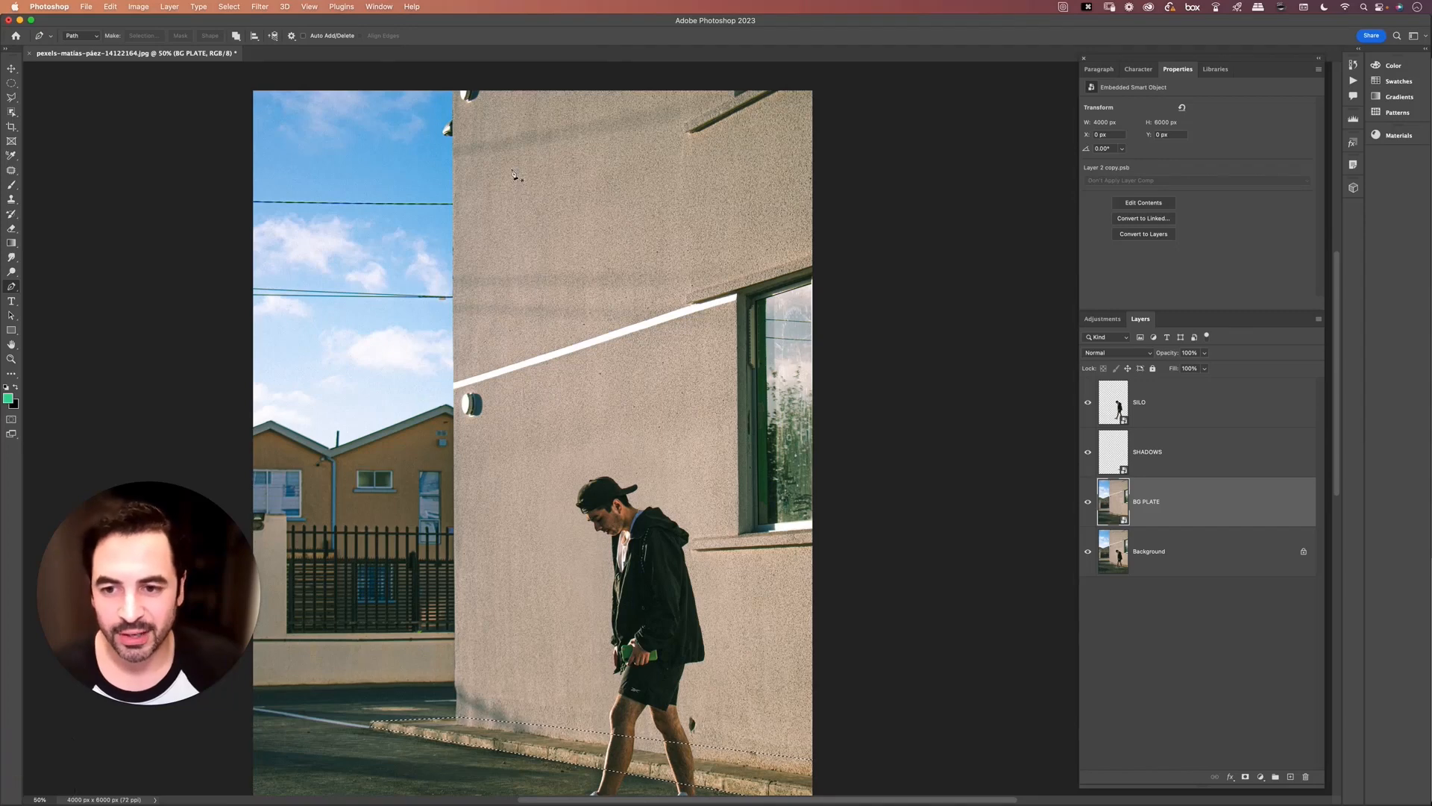
pyautogui.hotkey('shift', 'w')
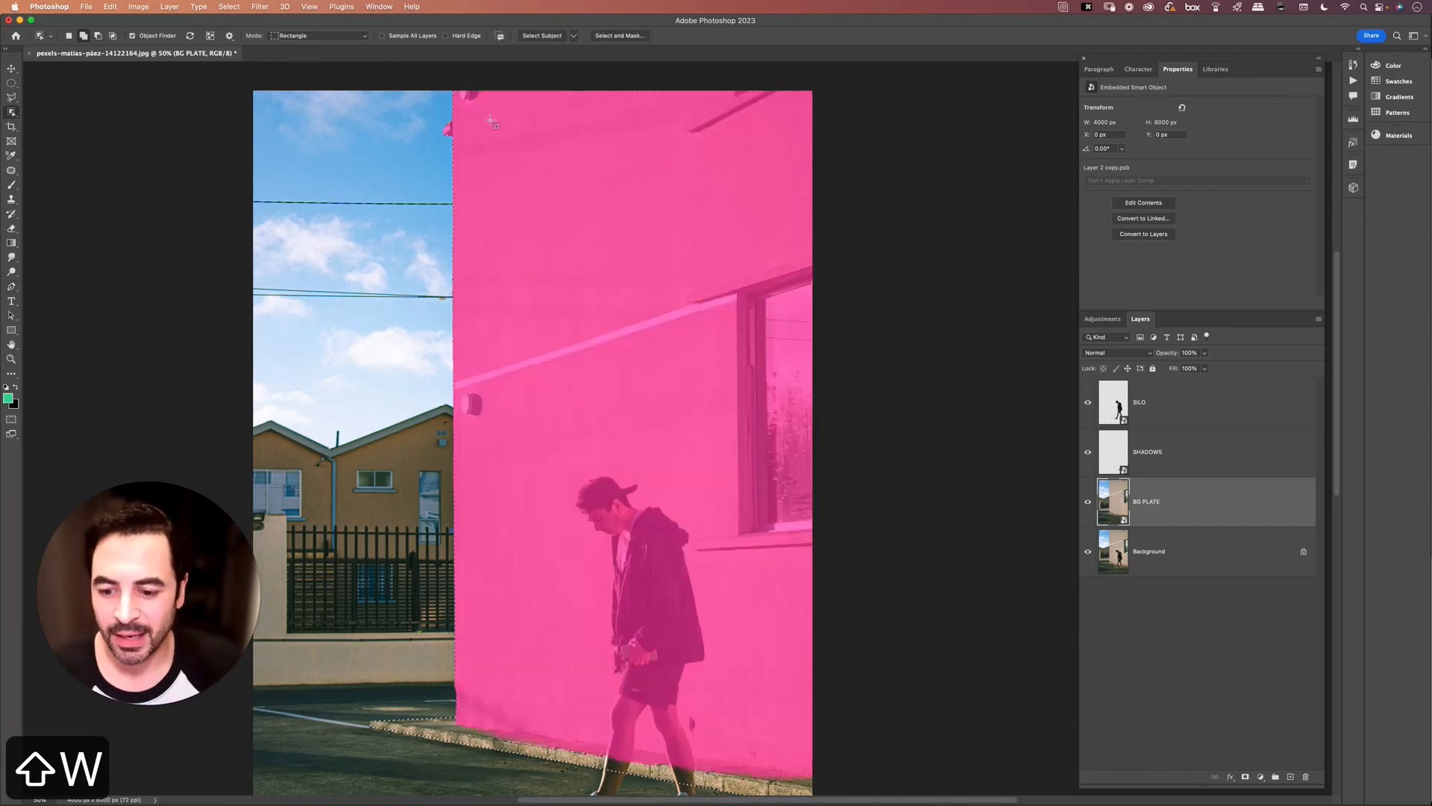
pyautogui.click(658, 394)
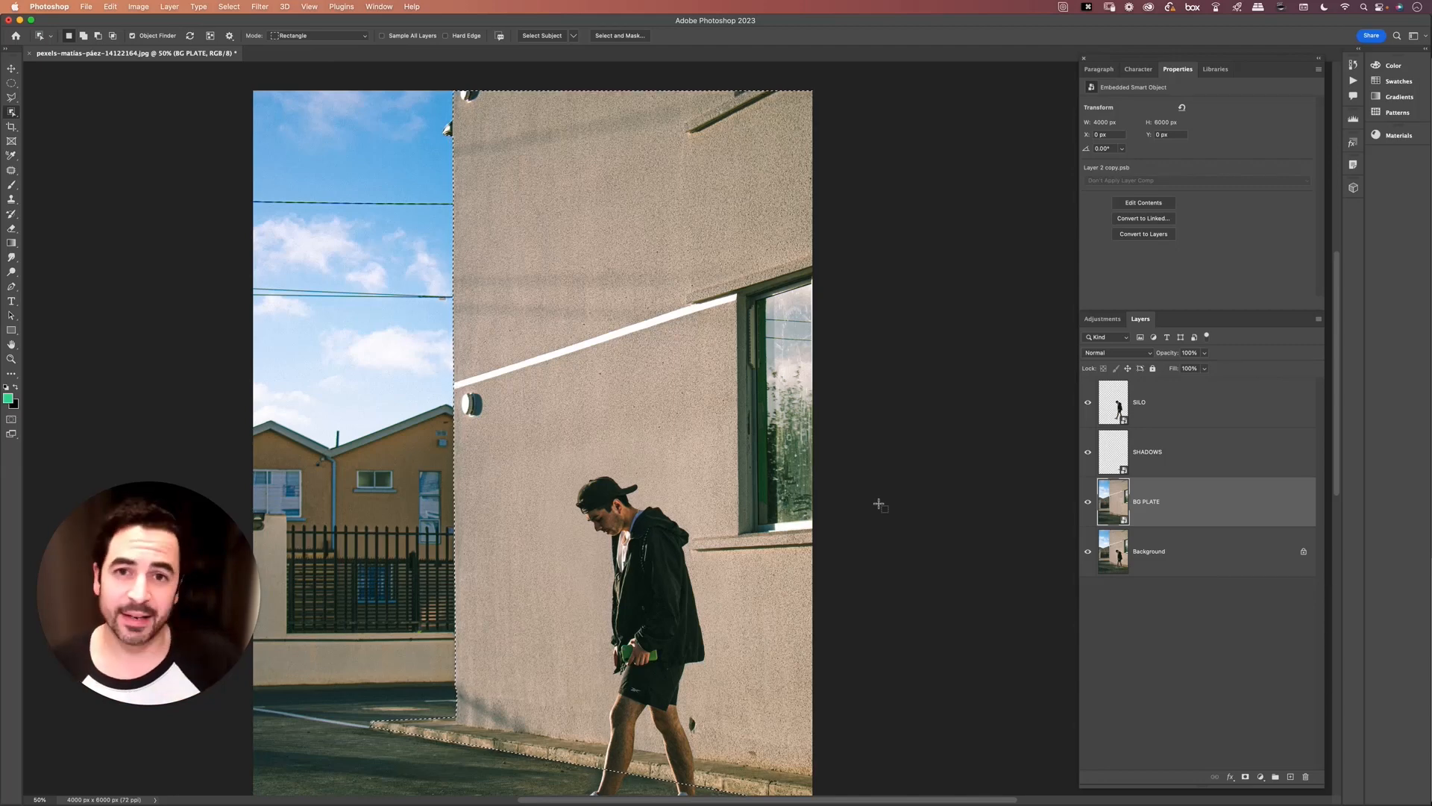
pyautogui.click(883, 504)
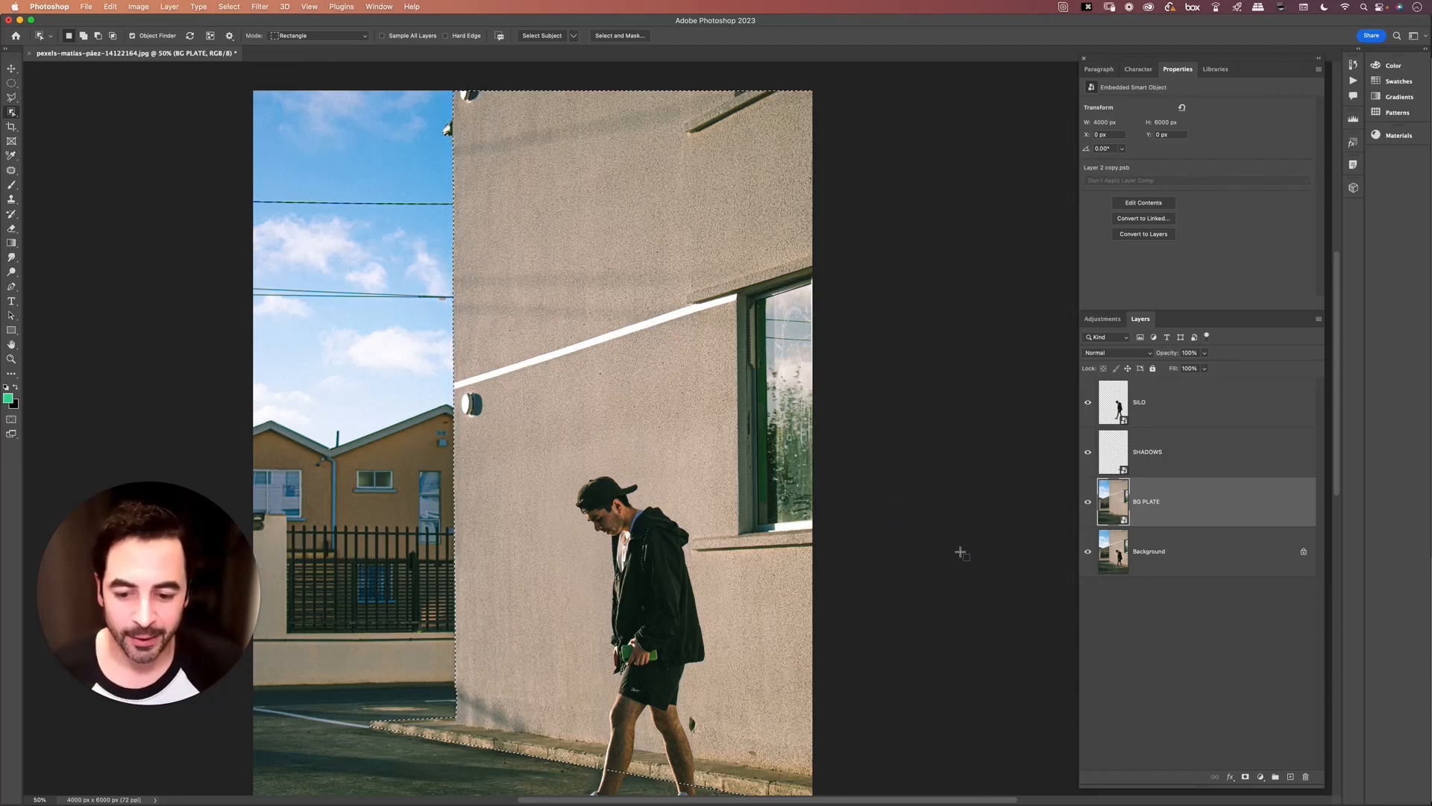
pyautogui.click(1245, 777)
# Hide the Background layer
pyautogui.press('v')
pyautogui.click(1102, 549)
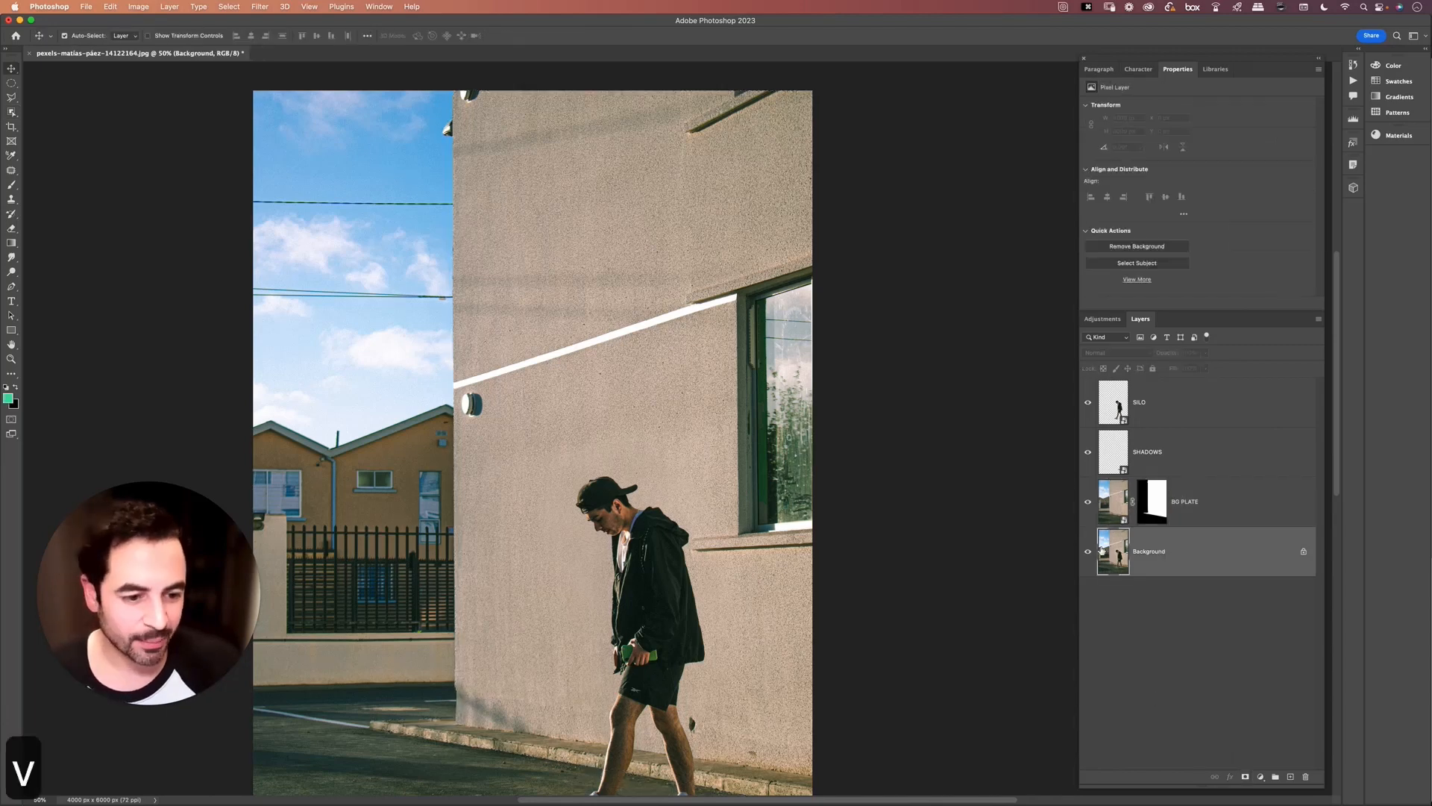
pyautogui.click(1087, 552)
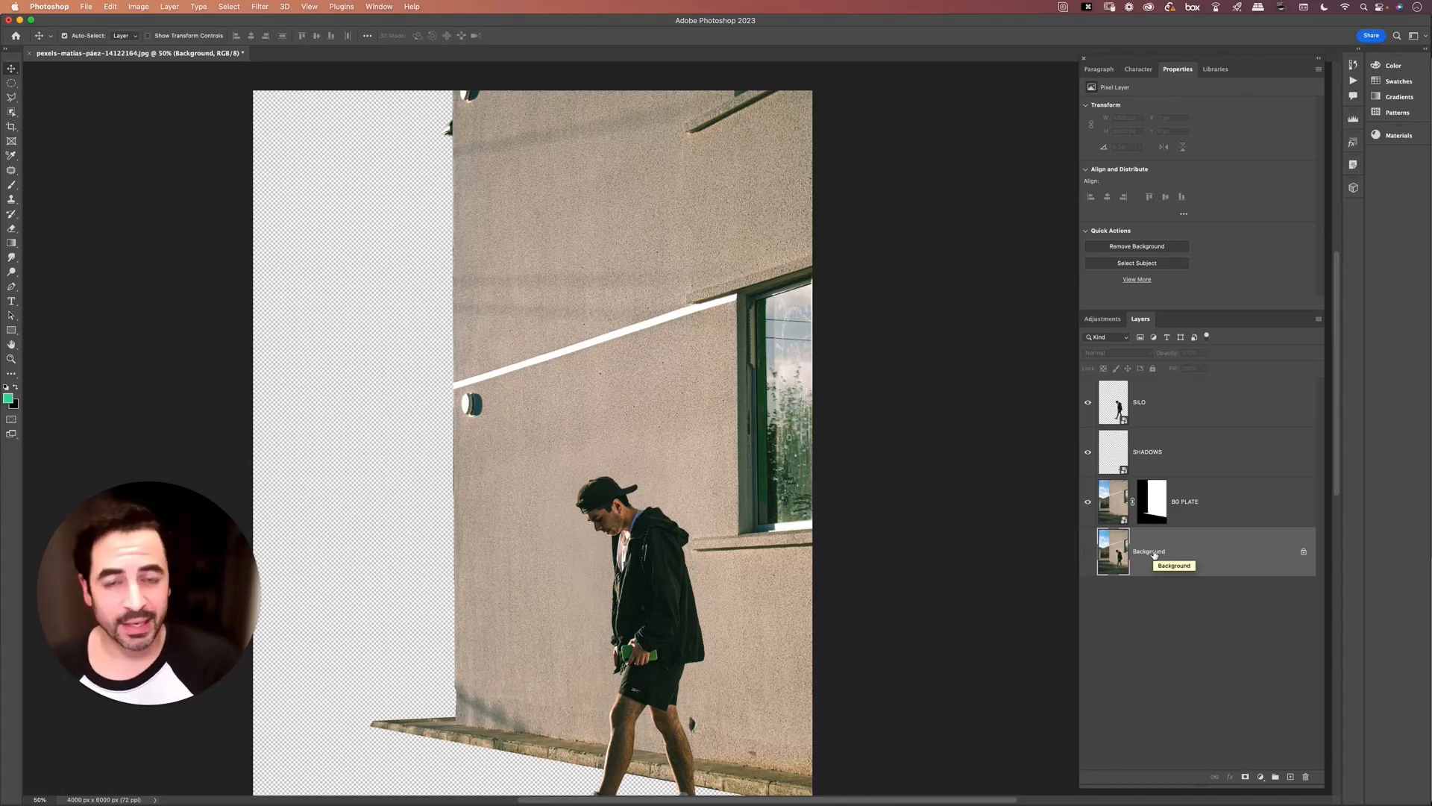
# Duplicate BG PLATE and delete the layer mask from the copy
pyautogui.click(1206, 506)
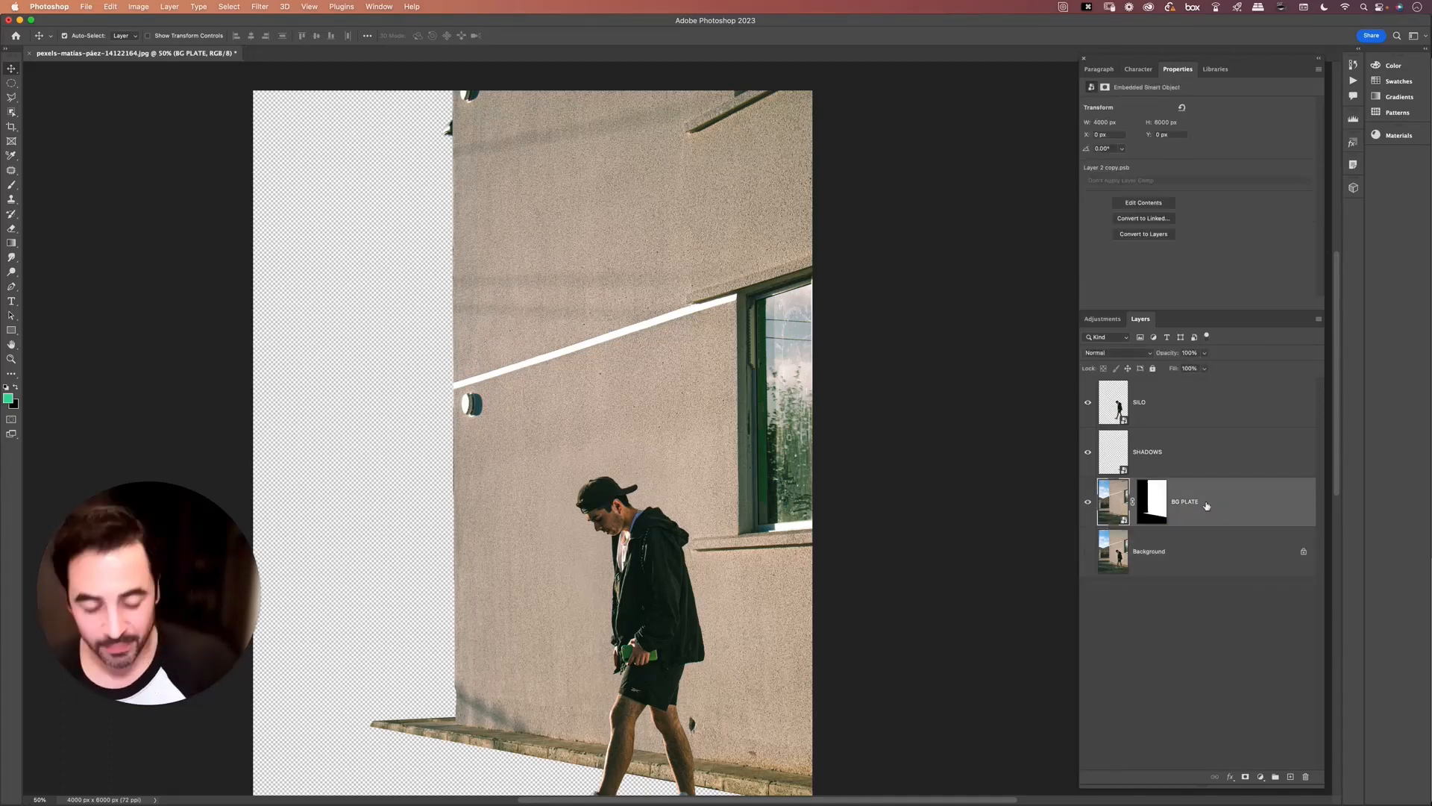
pyautogui.press('super+j')
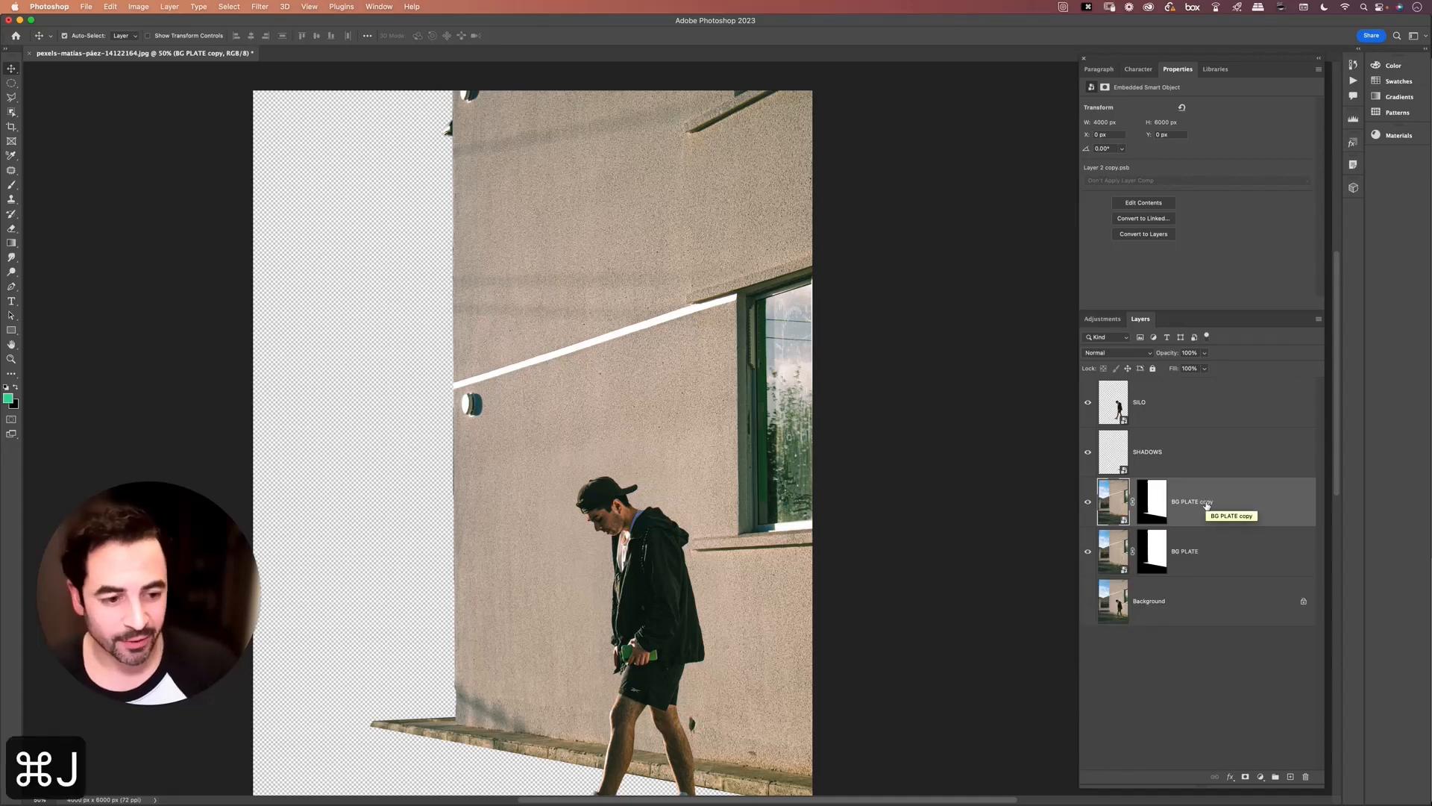
pyautogui.rightClick(1156, 502)
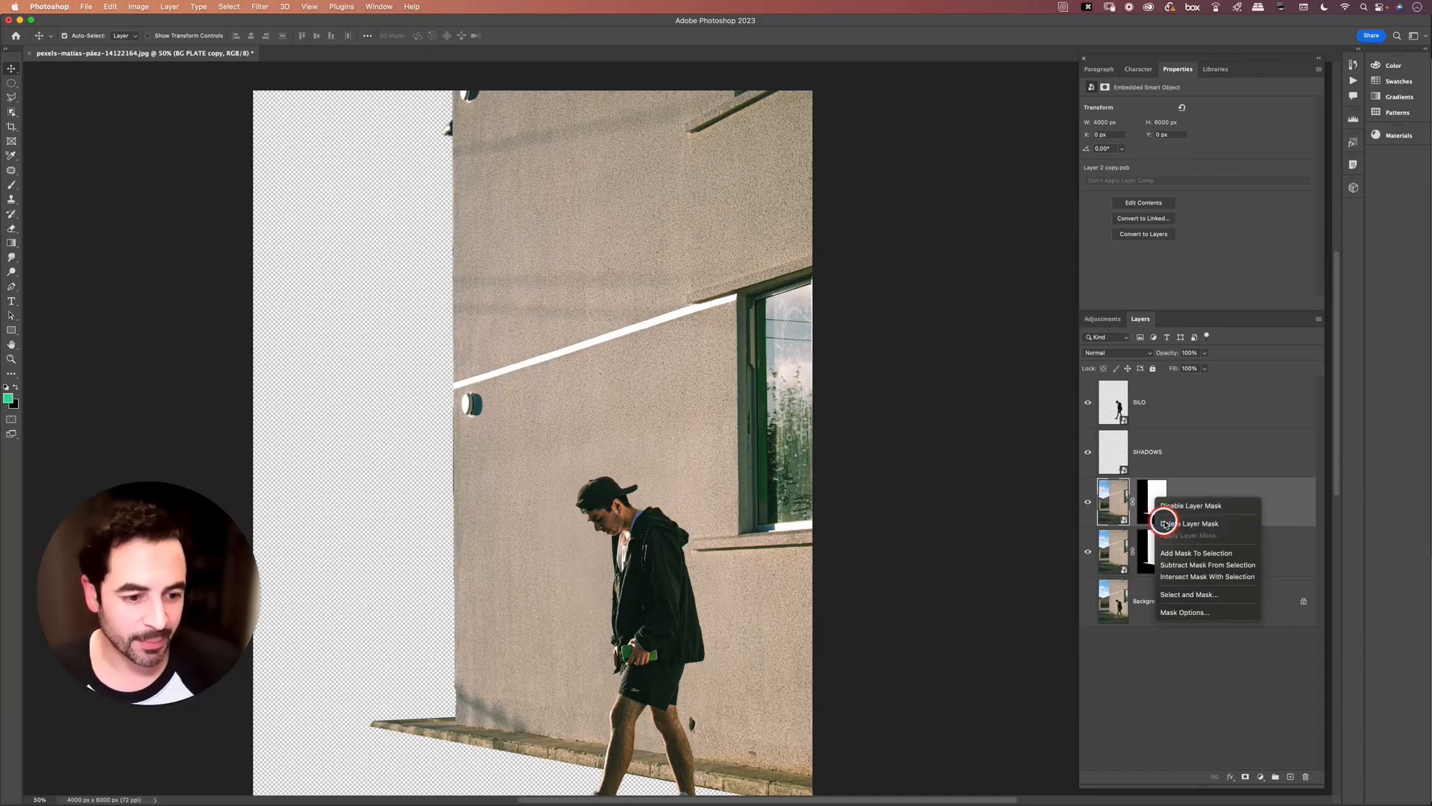
pyautogui.click(1151, 514)
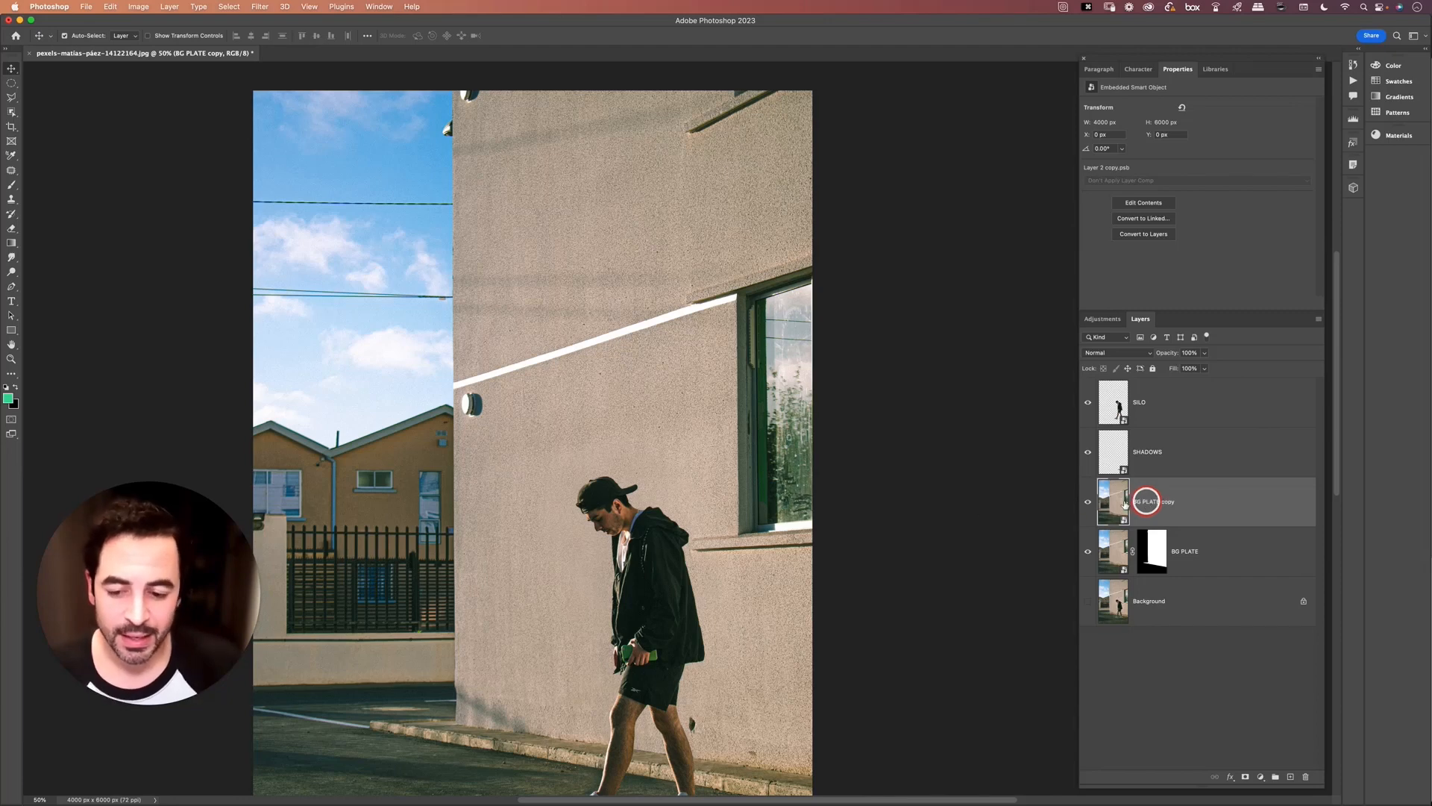
# Outline the sky, houses and fence beside the building with the Pen tool and mask BG PLATE copy to that area
pyautogui.moveTo(553, 608); pyautogui.dragTo(640, 384)
pyautogui.press('p')
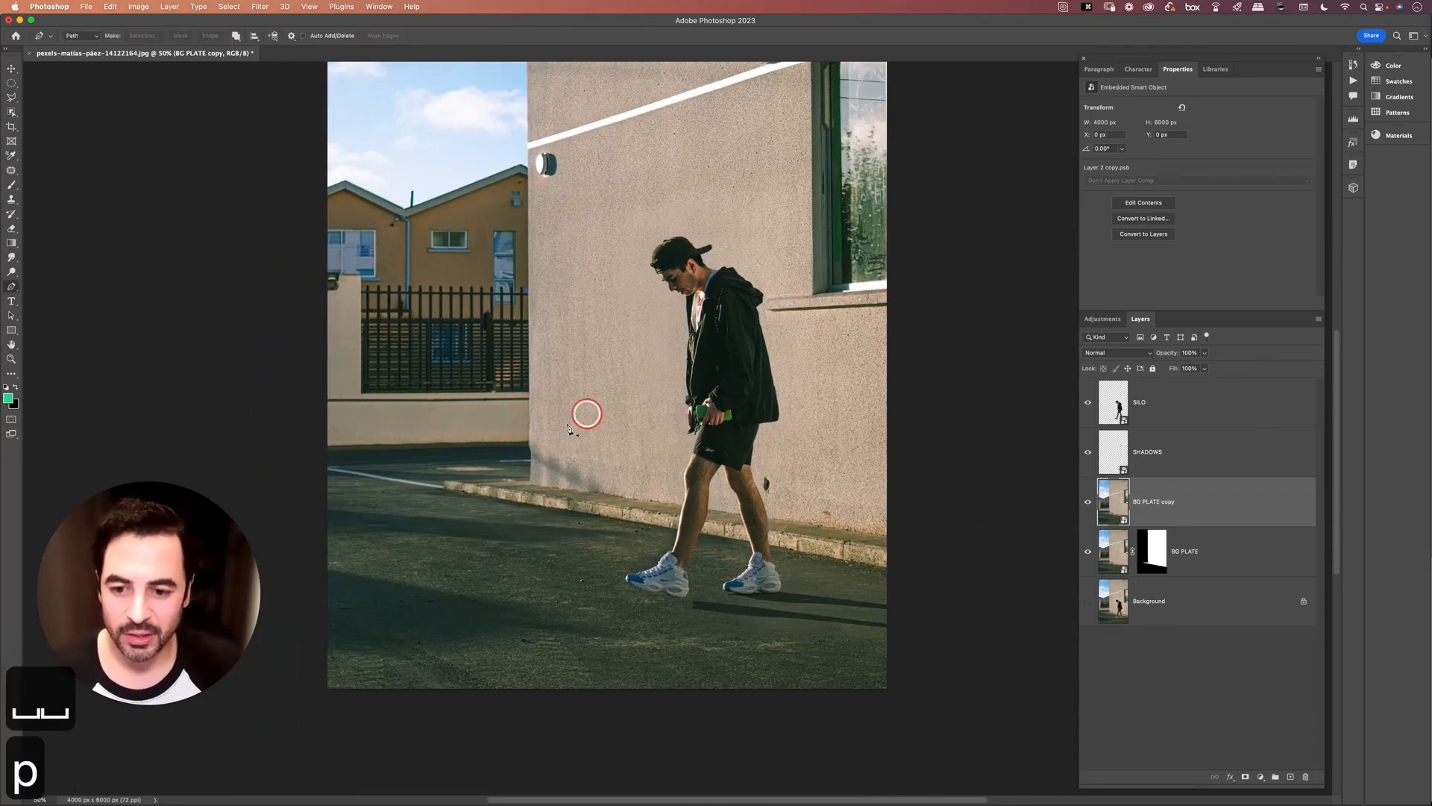
pyautogui.click(534, 441)
pyautogui.click(321, 447)
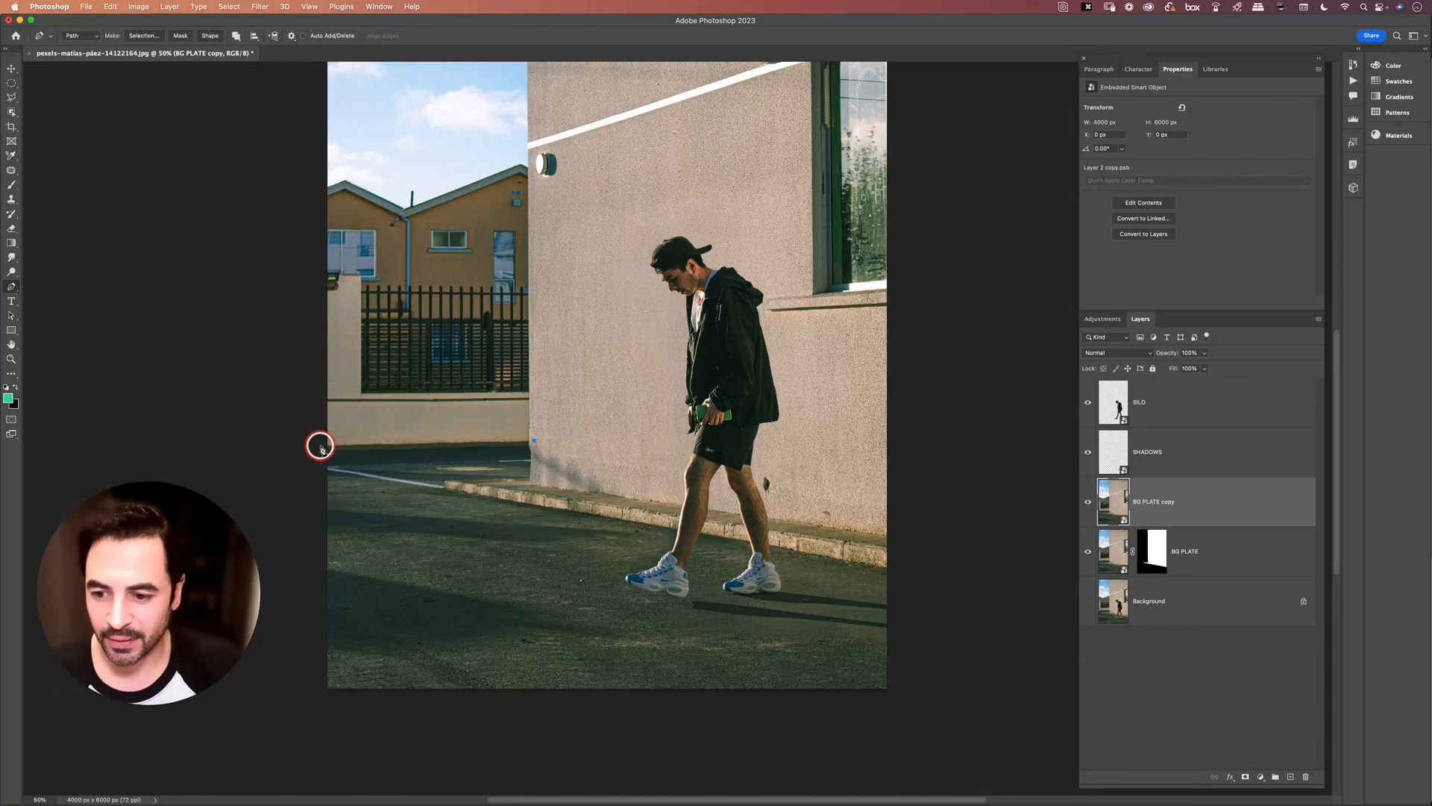
pyautogui.moveTo(410, 249); pyautogui.dragTo(409, 463)
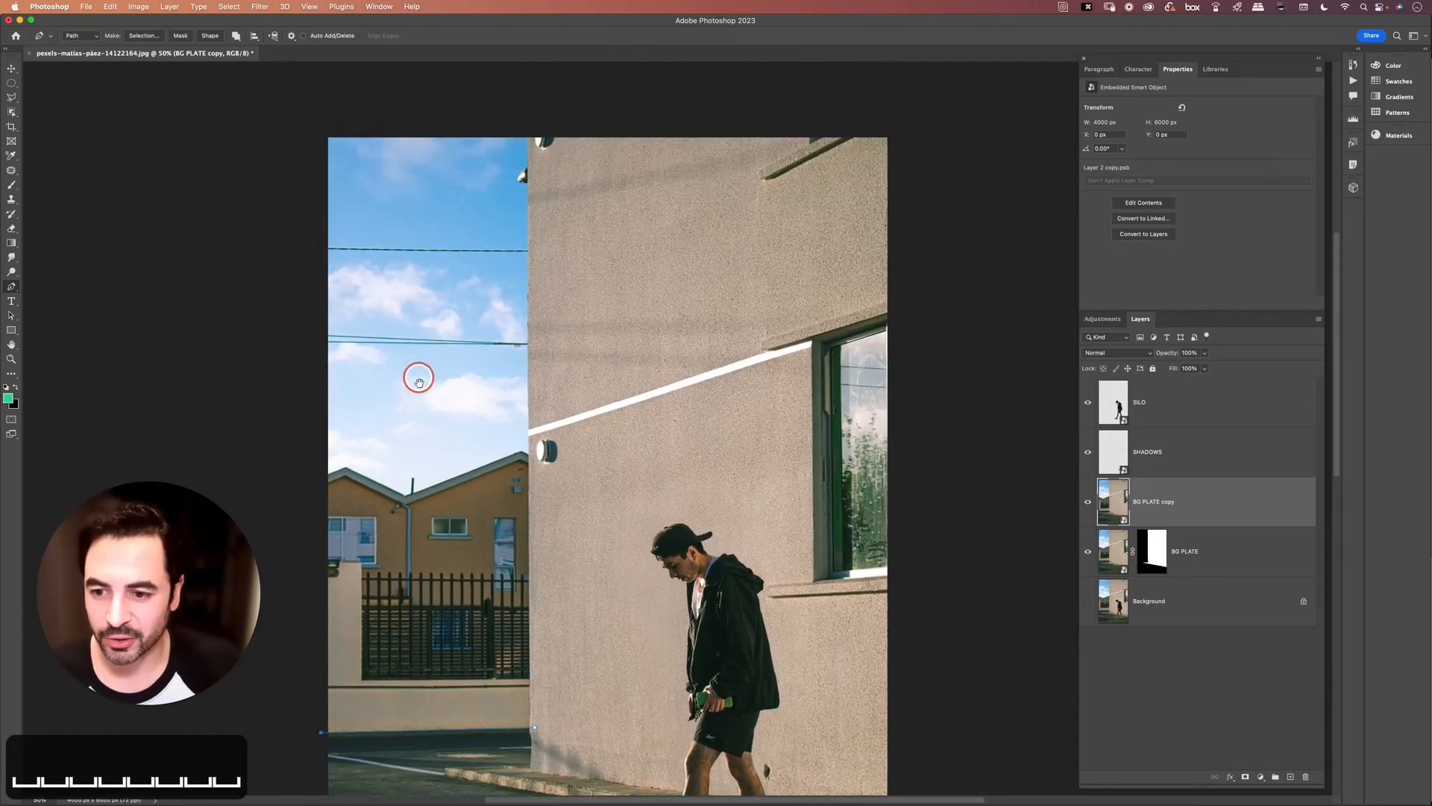
pyautogui.click(326, 184)
pyautogui.click(534, 186)
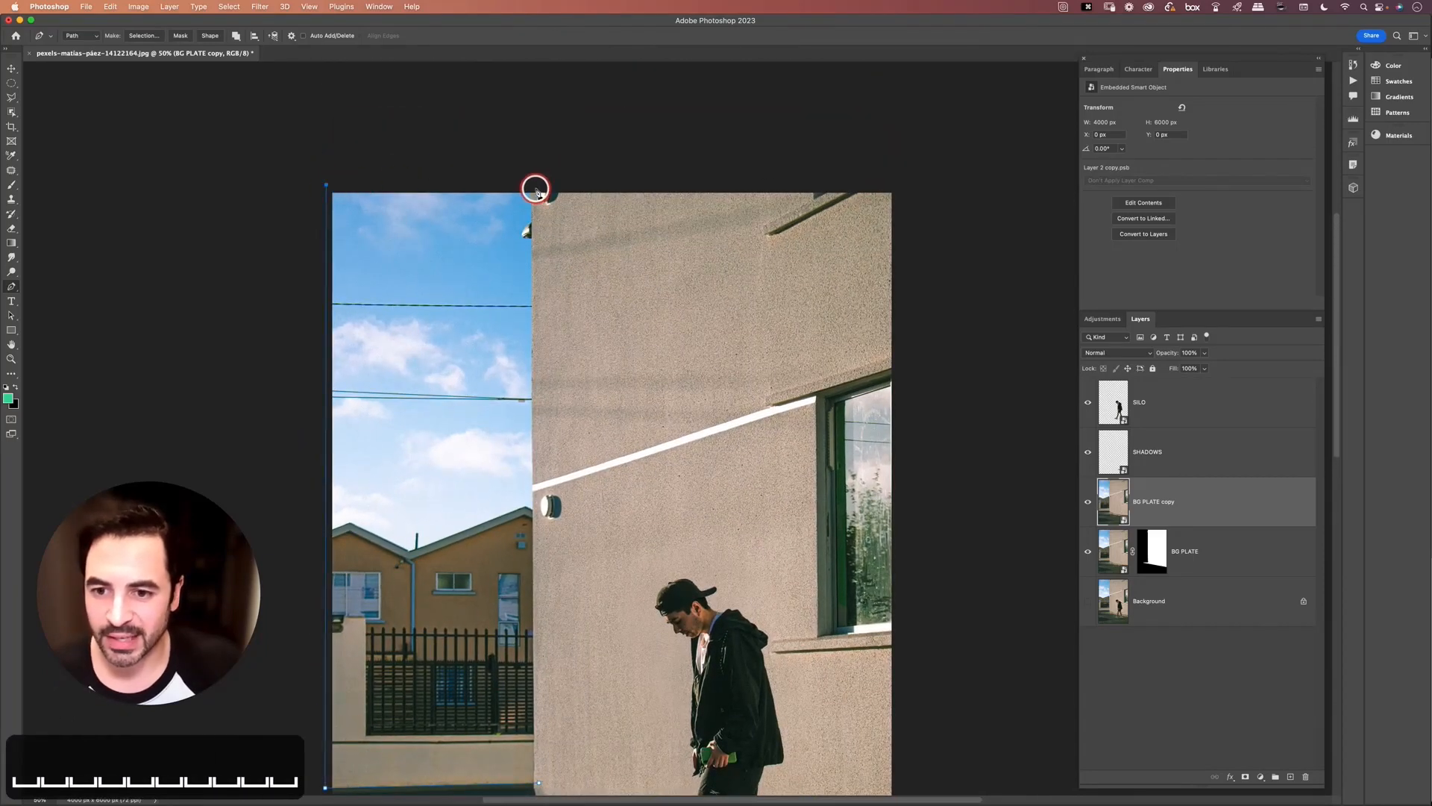
pyautogui.click(538, 783)
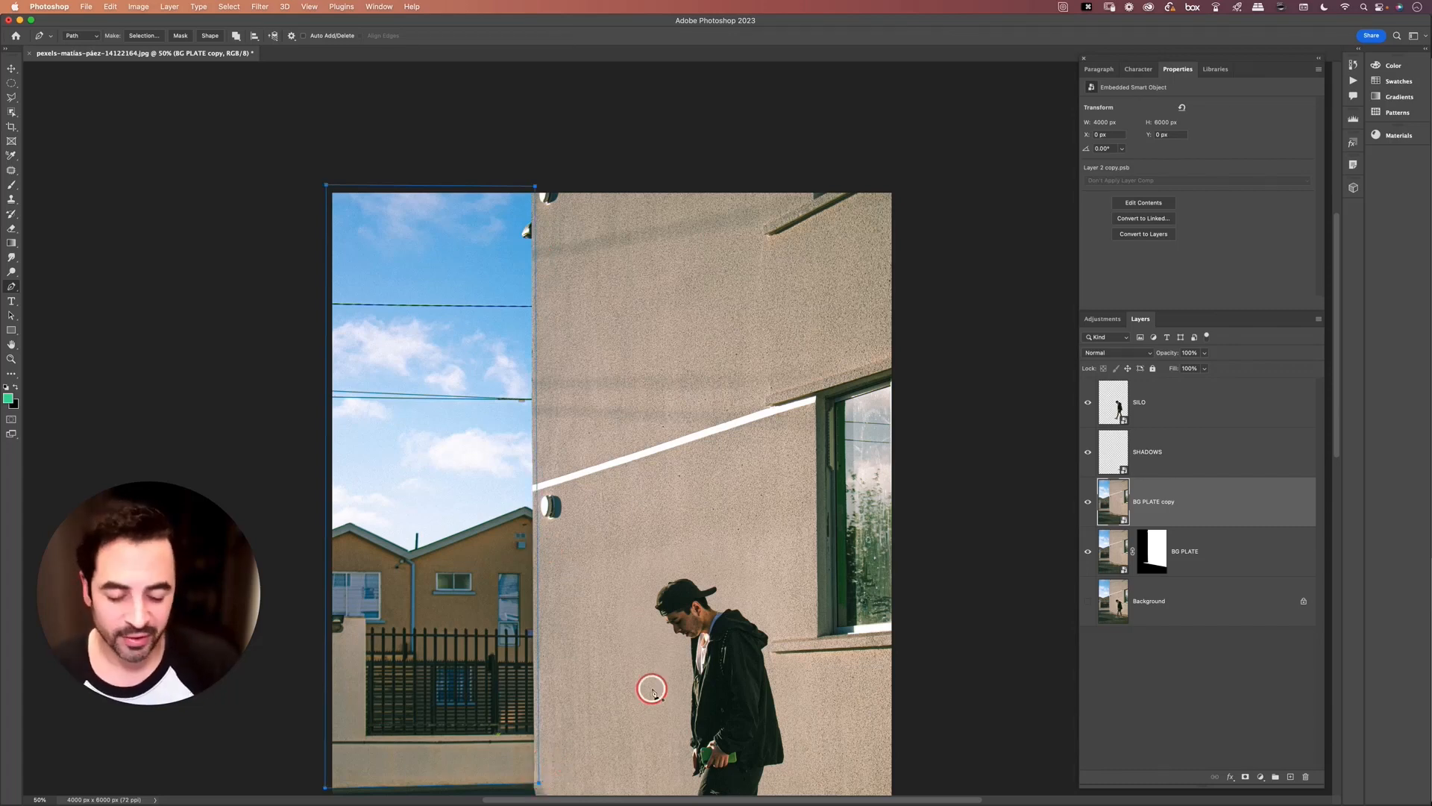
pyautogui.press('super+Return')
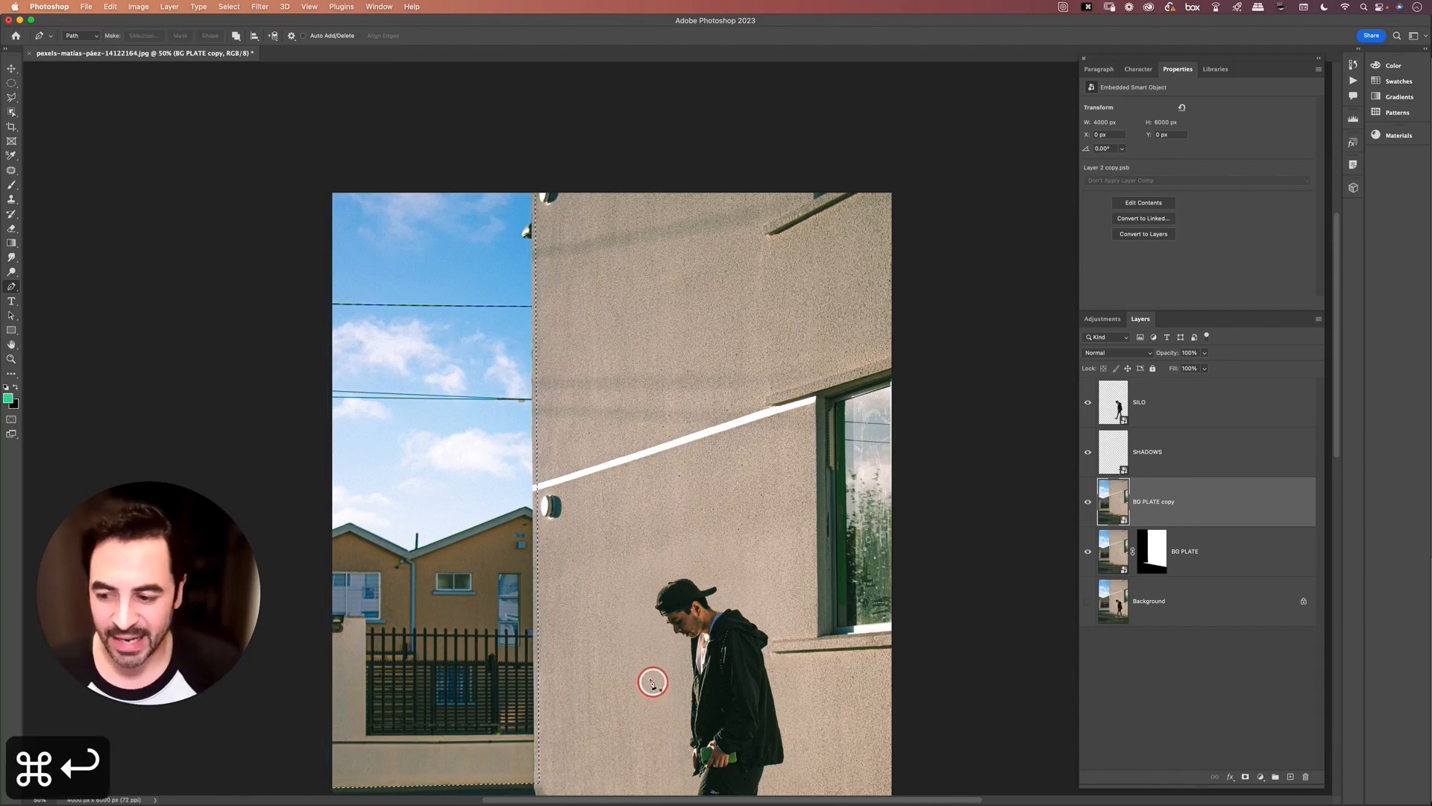
pyautogui.click(1244, 779)
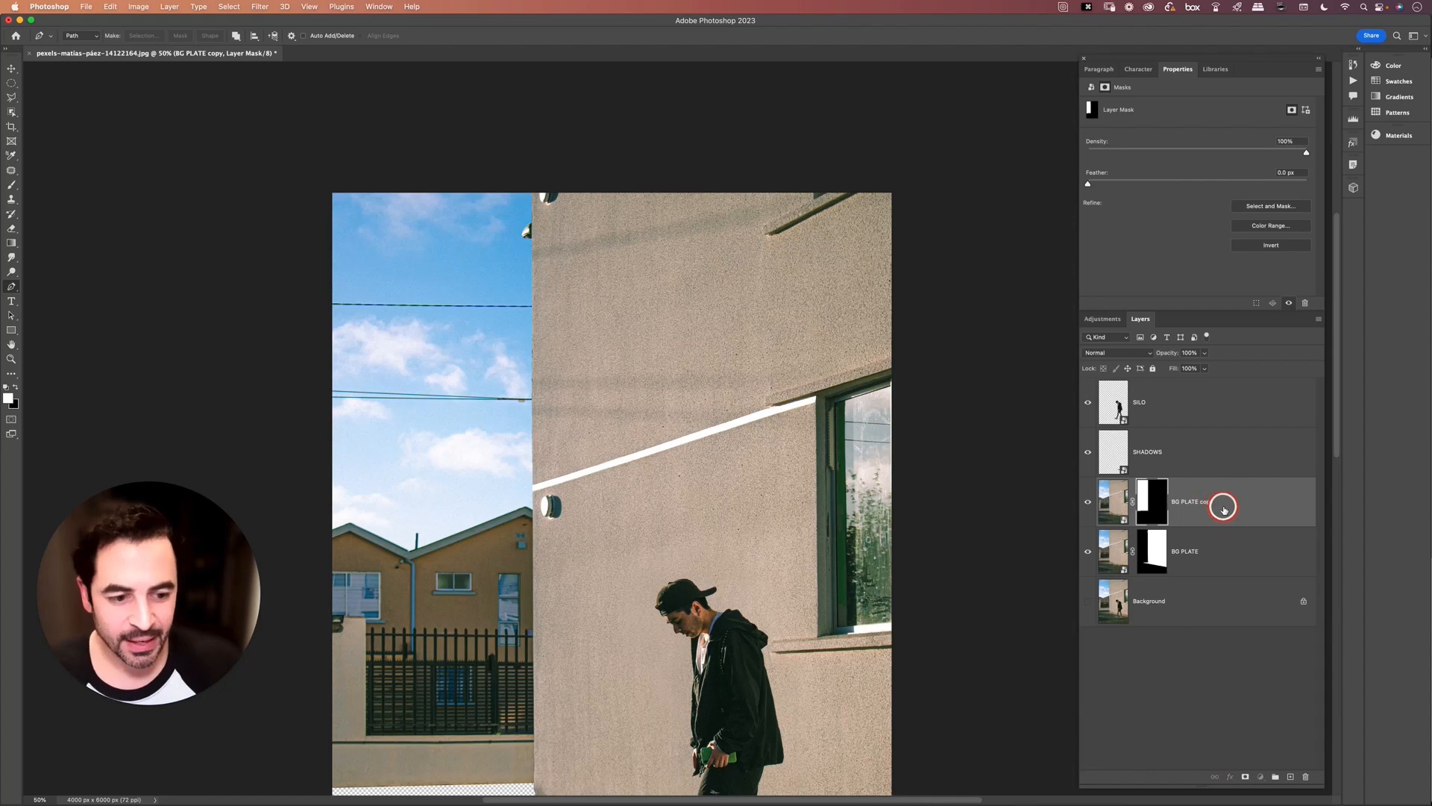
# Move BG PLATE copy beneath BG PLATE and inspect its masked area with BG PLATE temporarily hidden
pyautogui.moveTo(1223, 510); pyautogui.dragTo(1215, 560)
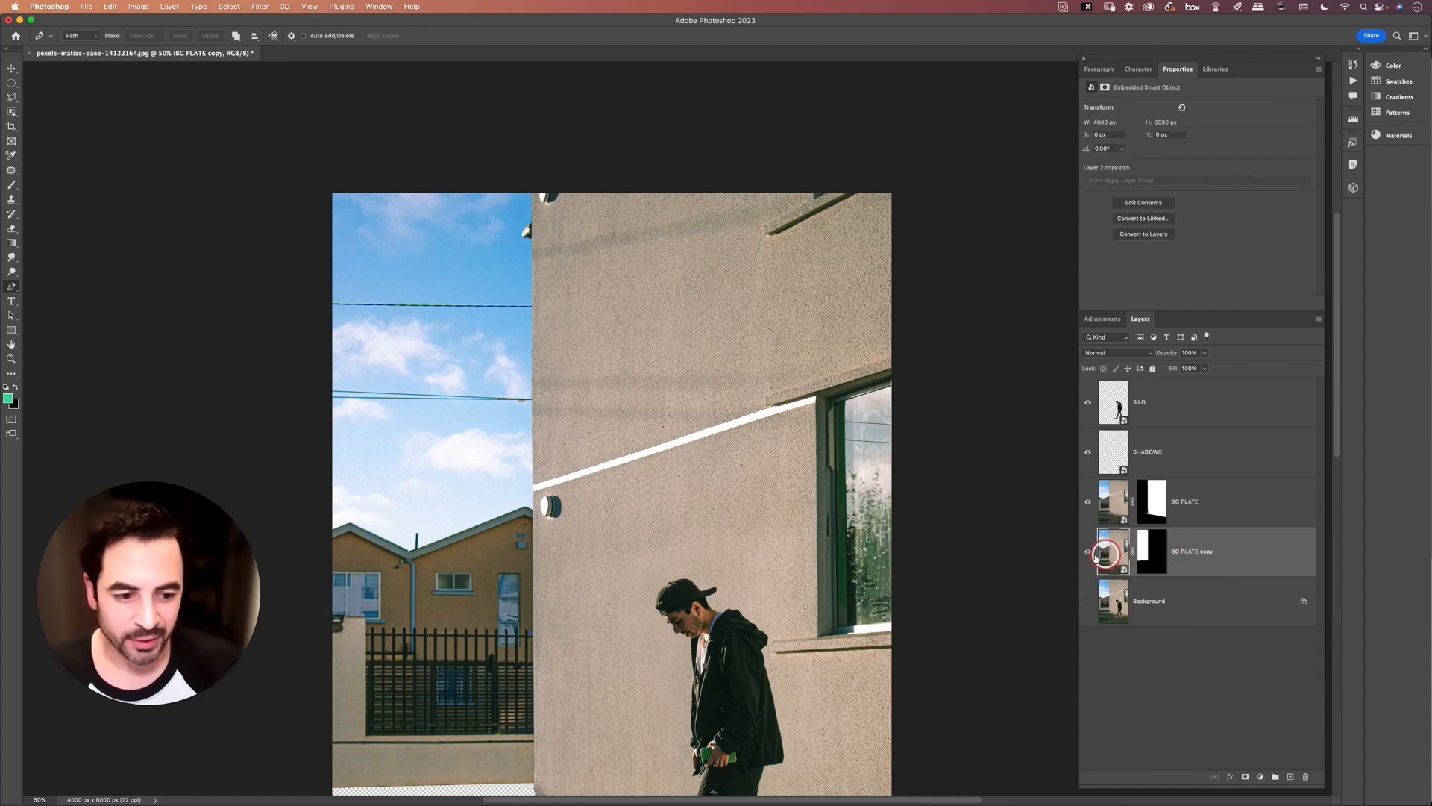
pyautogui.click(1088, 501)
pyautogui.moveTo(817, 557); pyautogui.dragTo(831, 502)
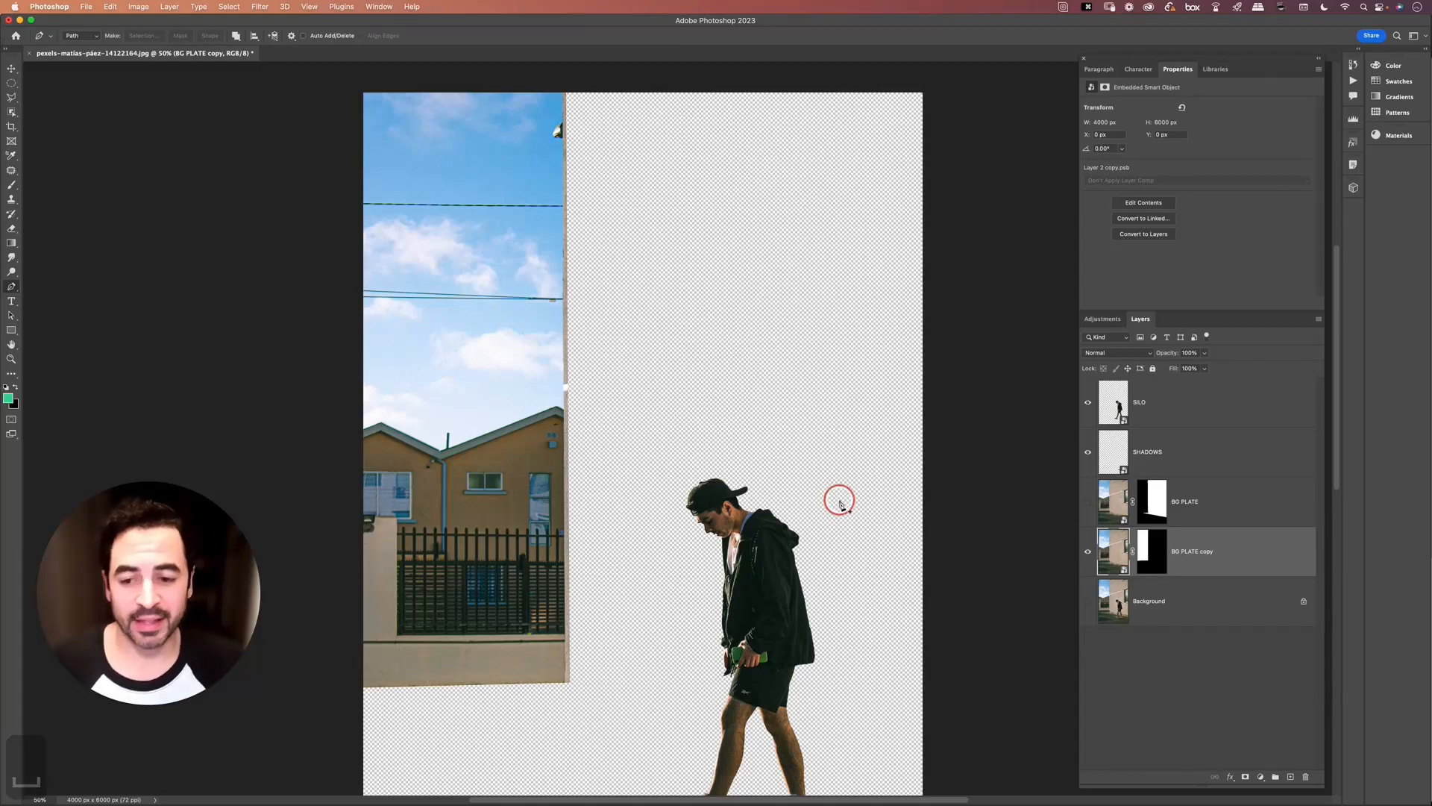
pyautogui.click(1087, 502)
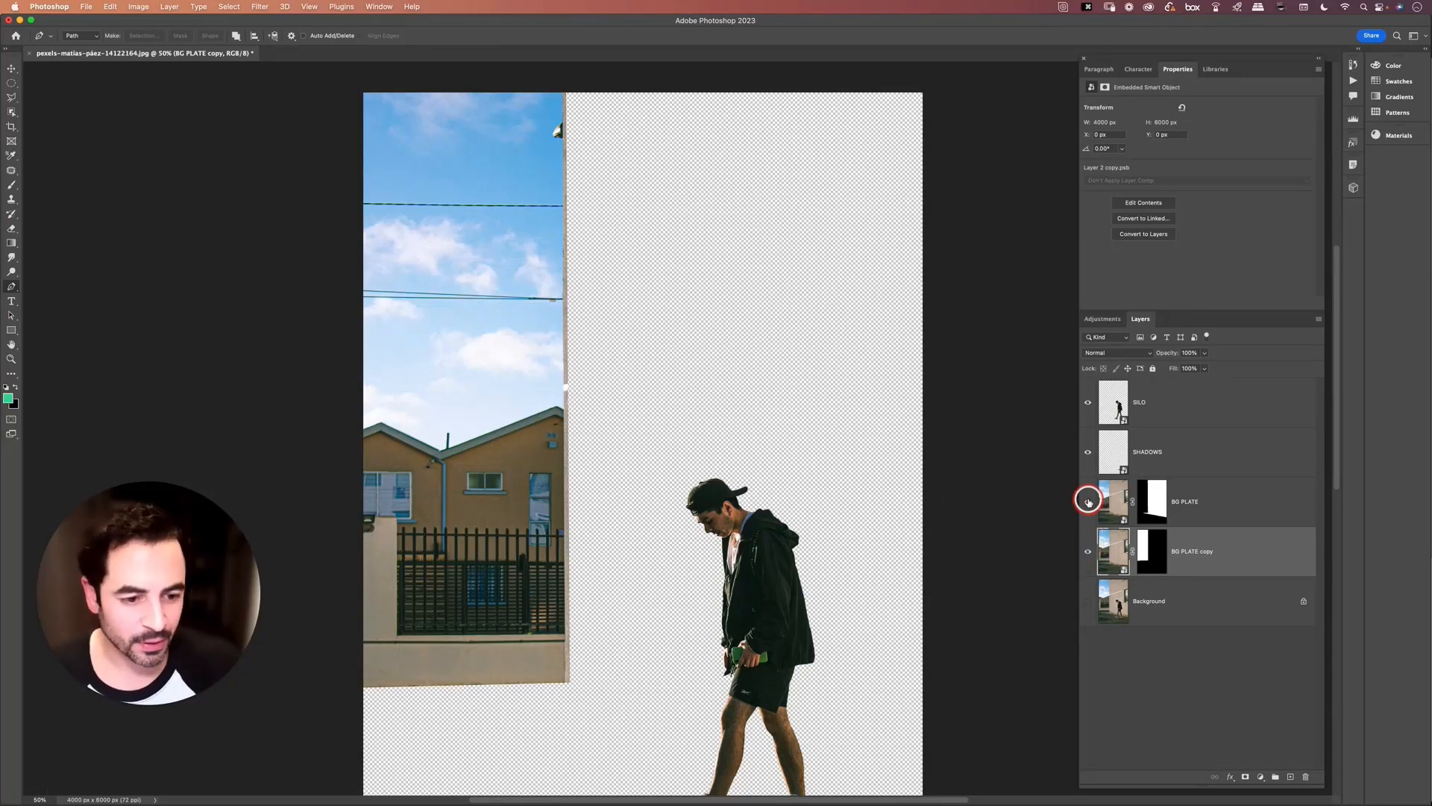
# Duplicate BG PLATE copy, delete the new layer's mask and place it above BG PLATE
pyautogui.press('super+j')
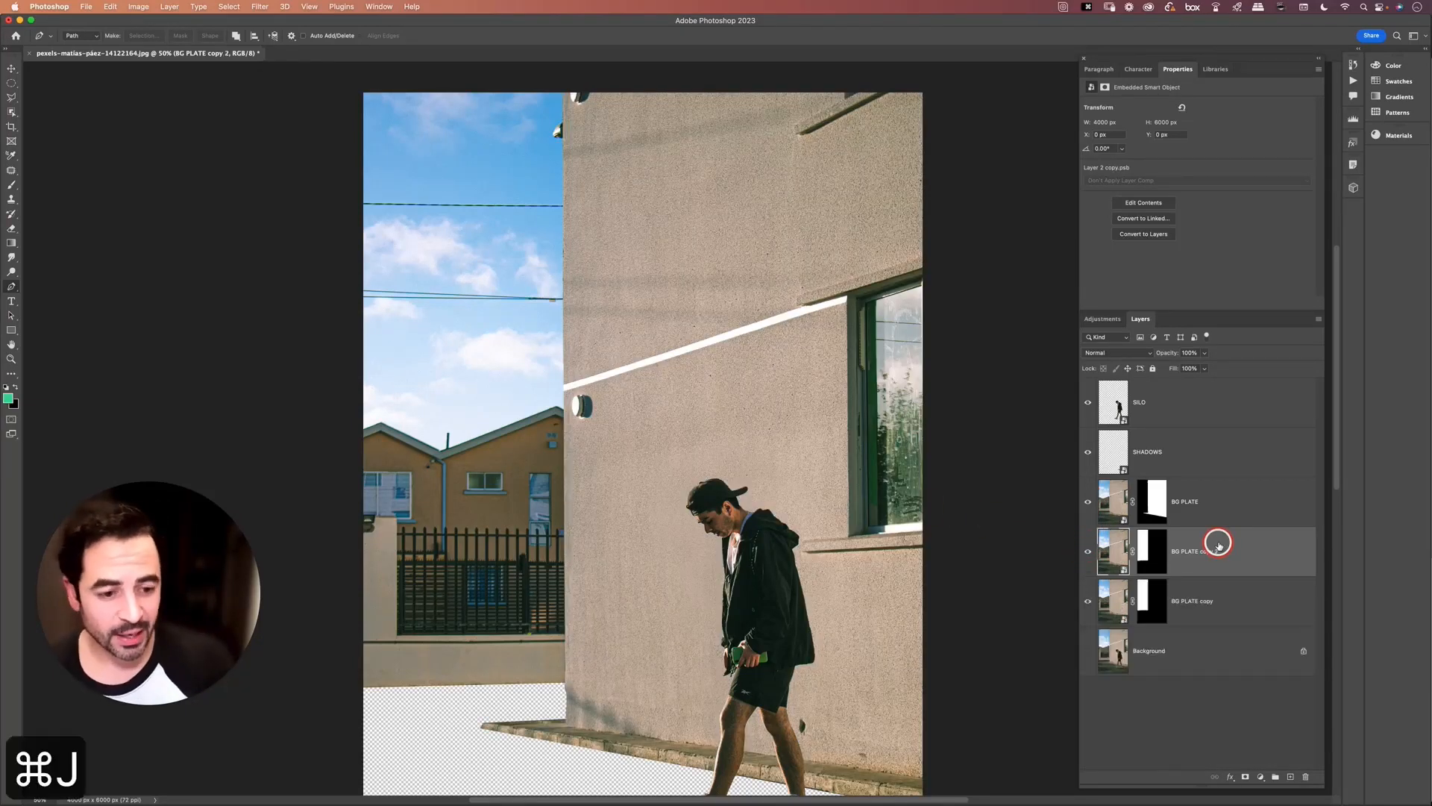
pyautogui.rightClick(1157, 550)
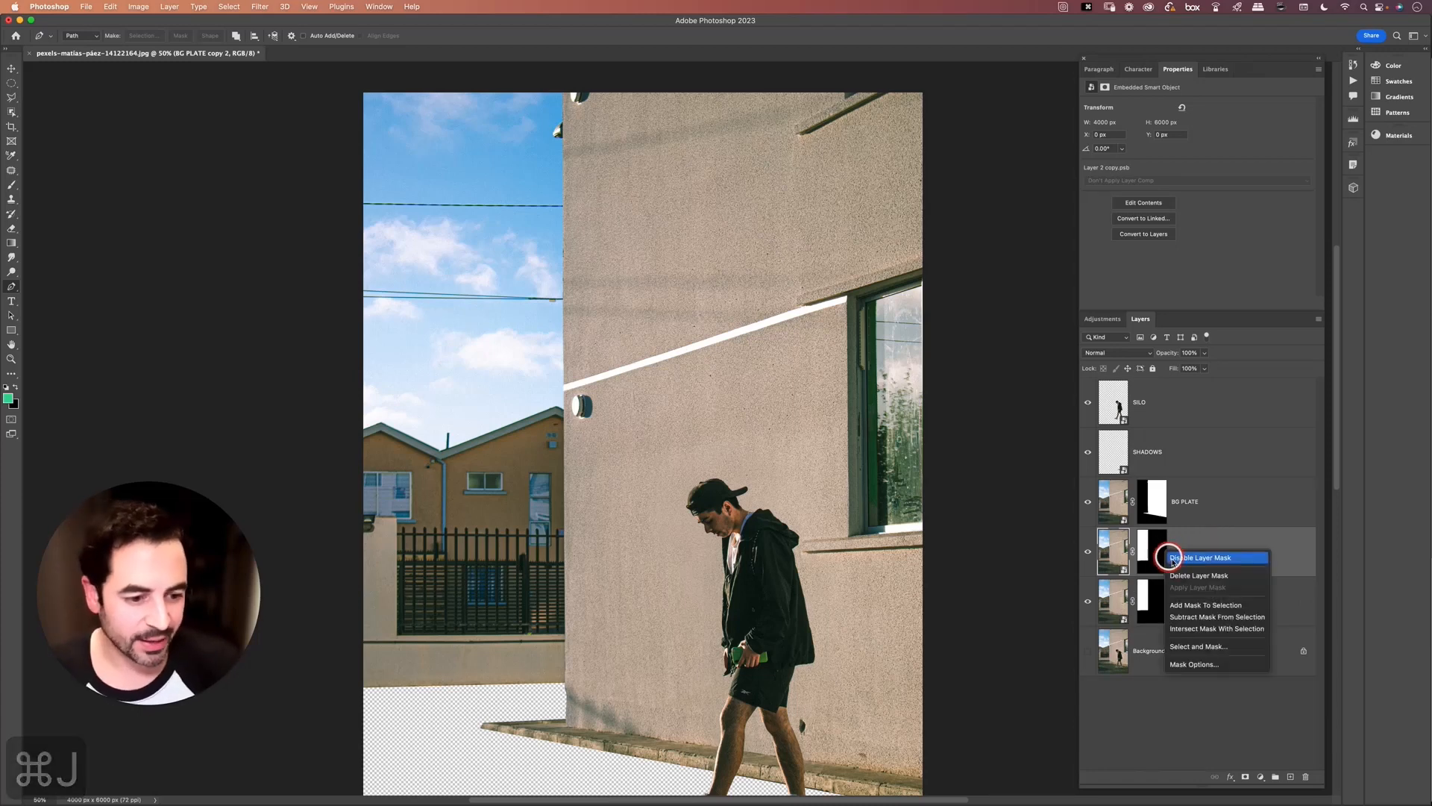
pyautogui.click(1211, 559)
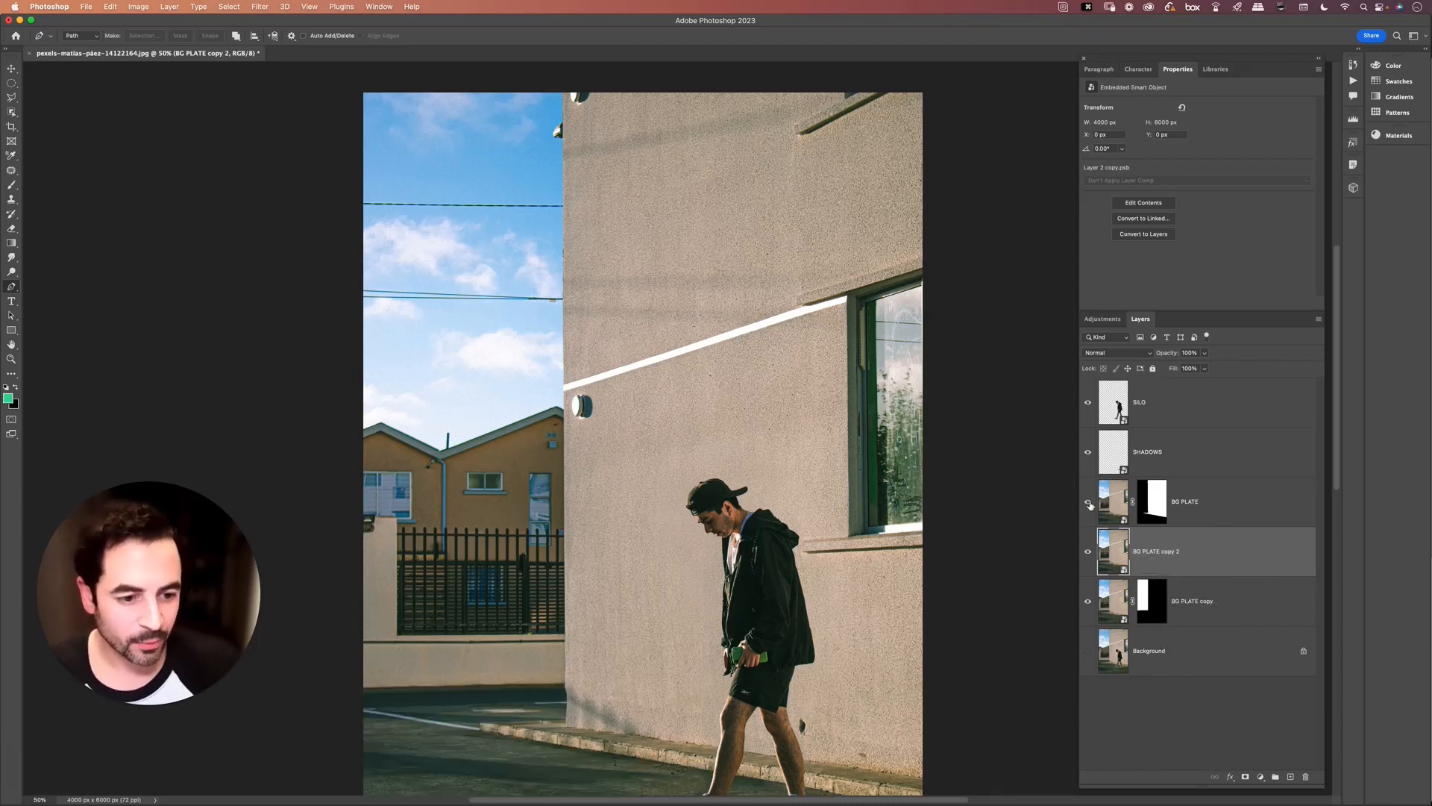
pyautogui.moveTo(1217, 551); pyautogui.dragTo(1215, 496)
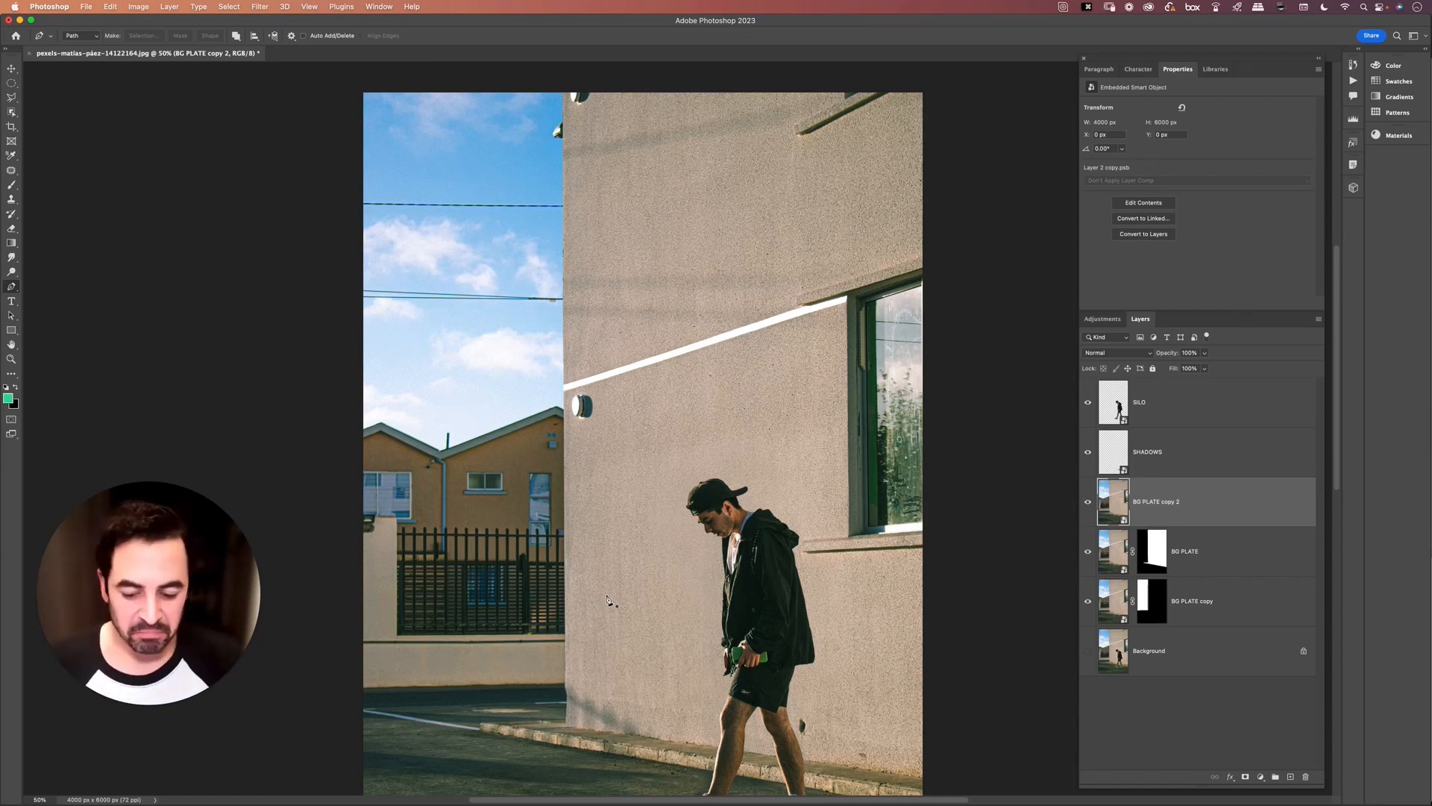
# Mask BG PLATE copy 2 to the inverse of the BG PLATE and BG PLATE copy masks combined, and show only that layer
pyautogui.press('v')
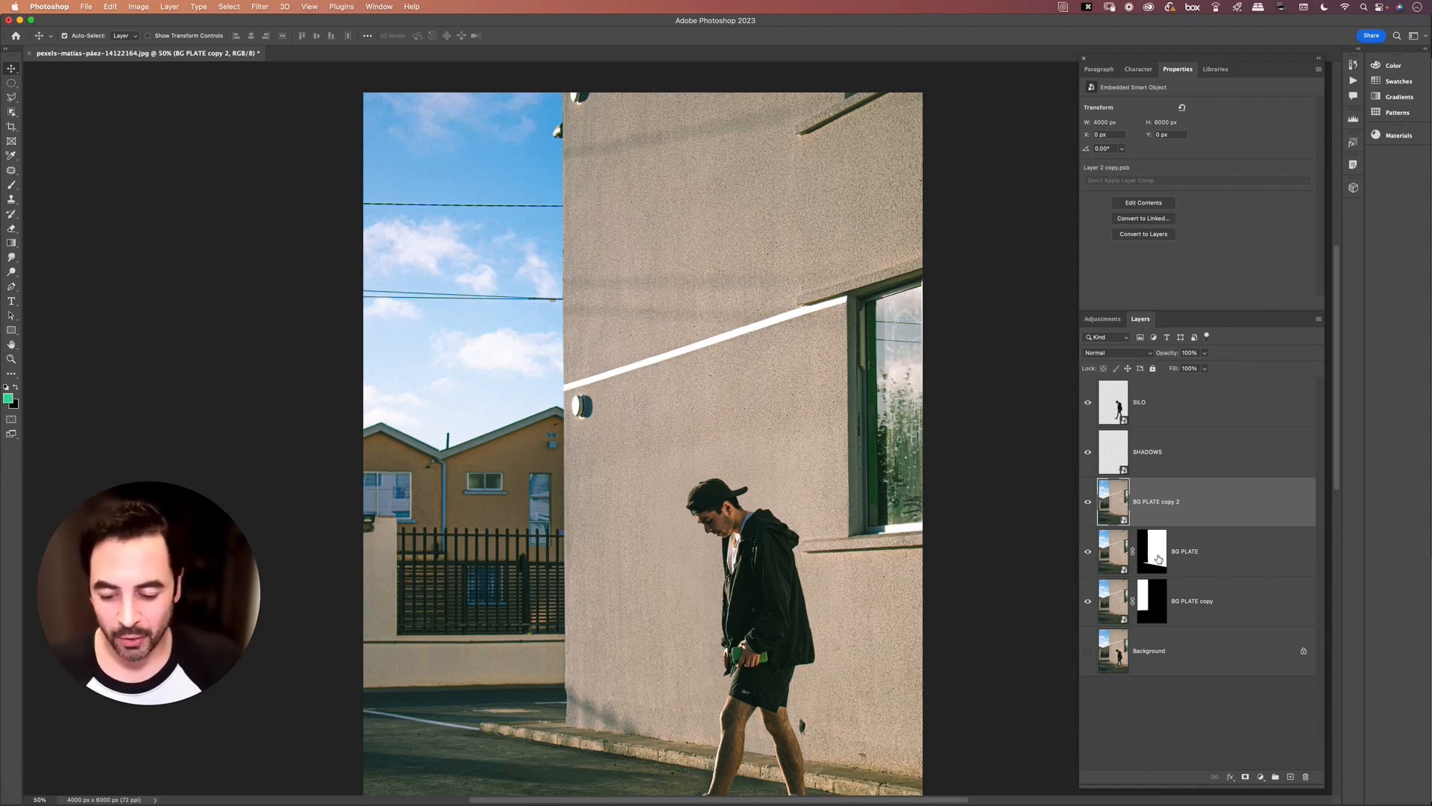
pyautogui.keyDown('super'); pyautogui.click(1154, 553); pyautogui.keyUp('super')
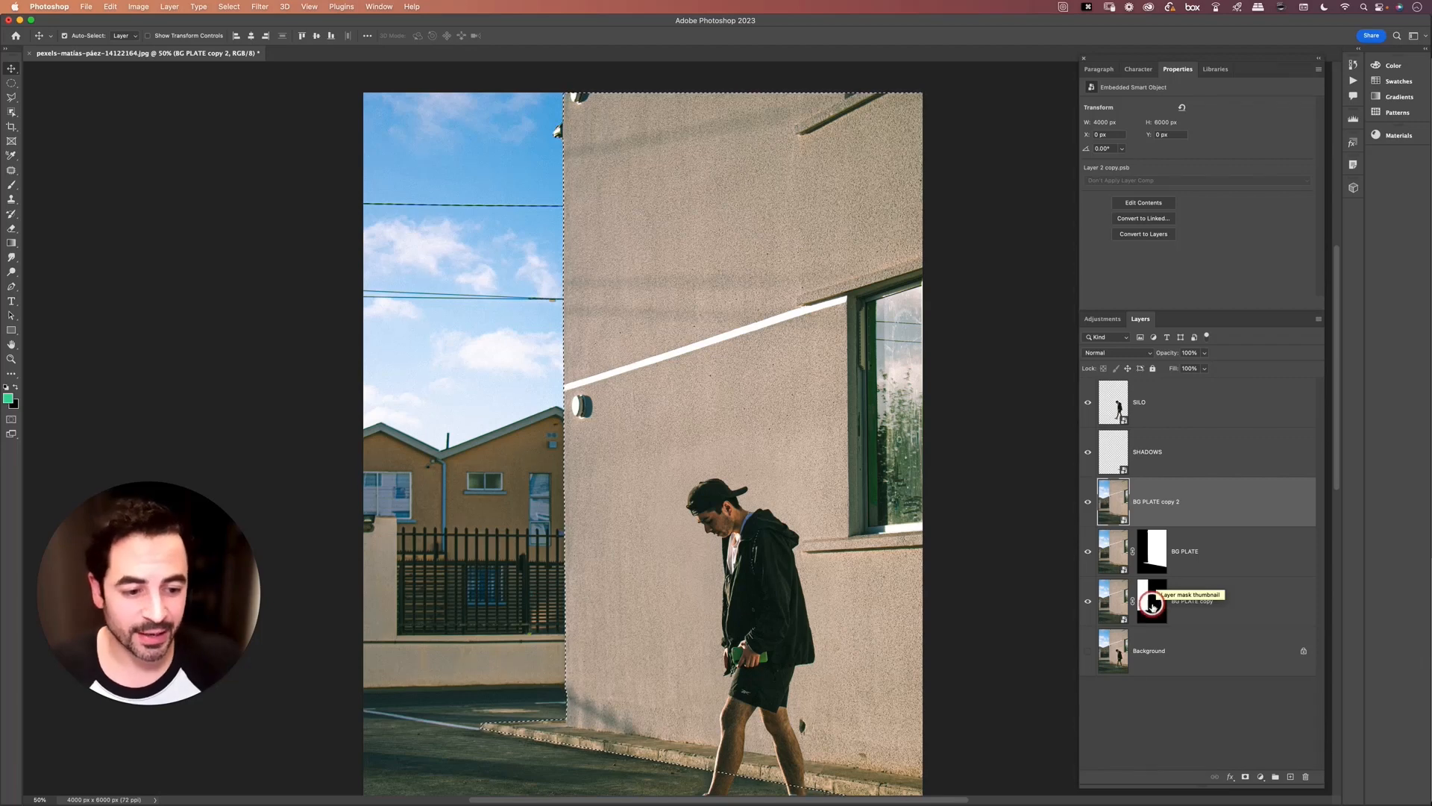
pyautogui.keyDown('super'); pyautogui.click(1152, 603); pyautogui.keyUp('super')
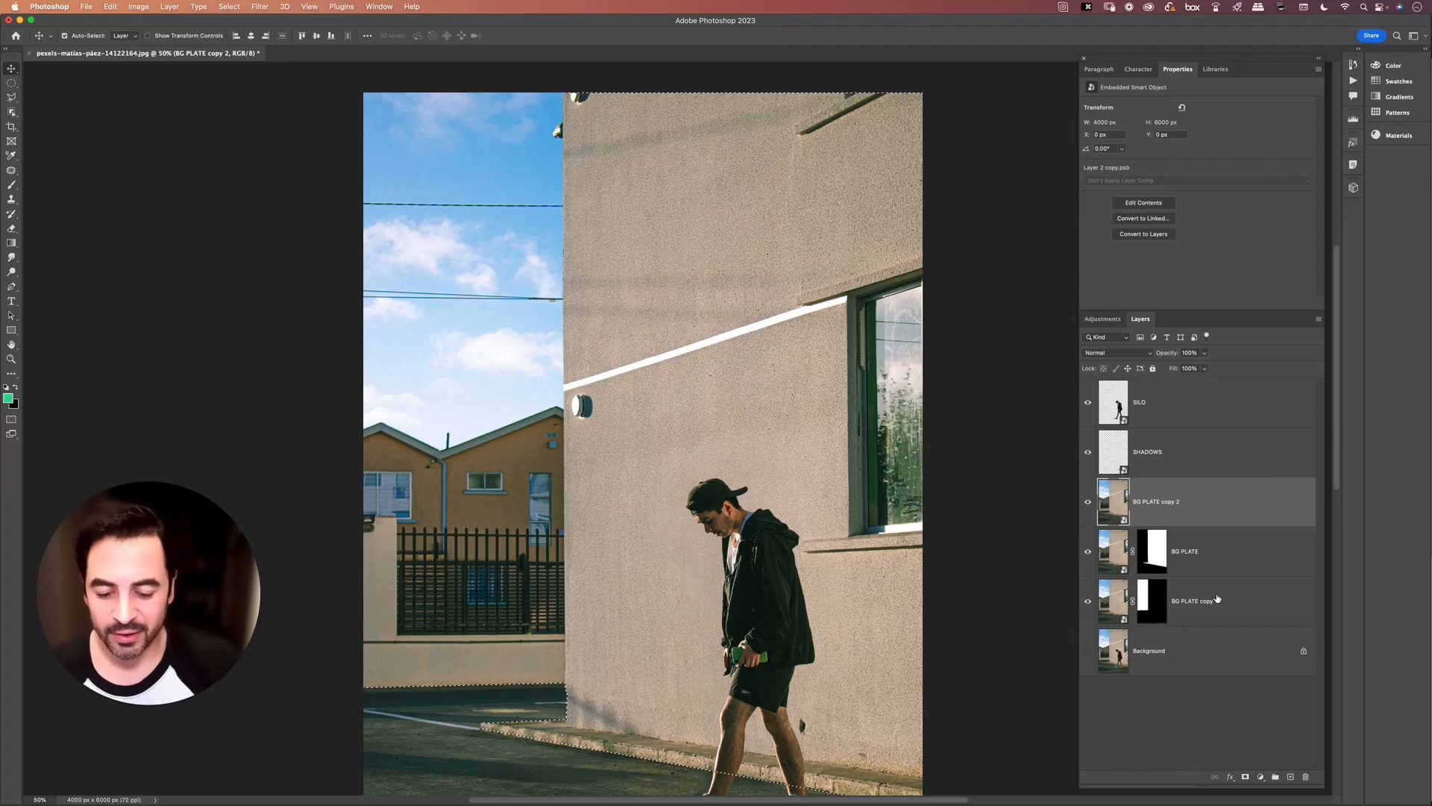
pyautogui.press('super+shift+i')
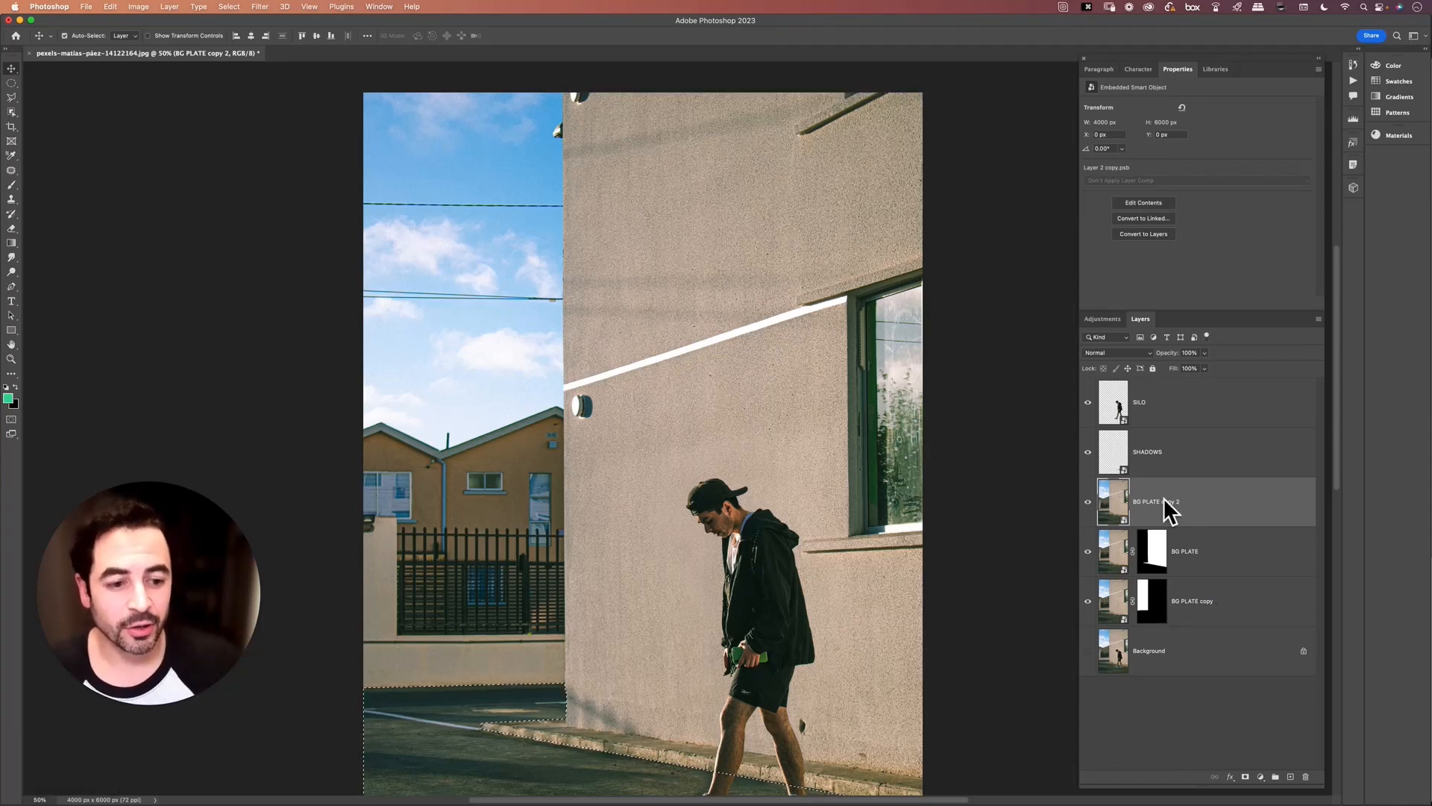
pyautogui.click(1242, 776)
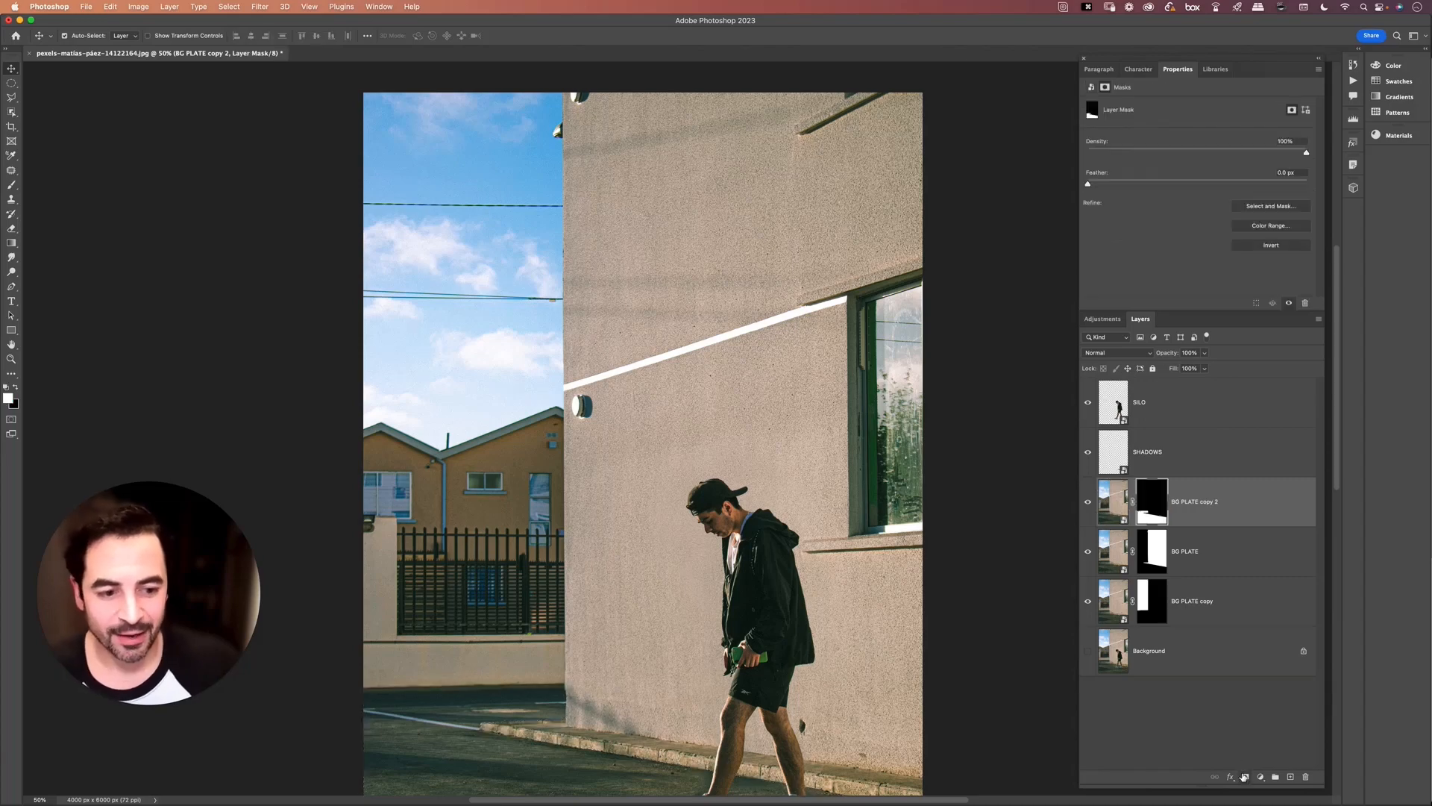
pyautogui.keyDown('alt'); pyautogui.click(1088, 502); pyautogui.keyUp('alt')
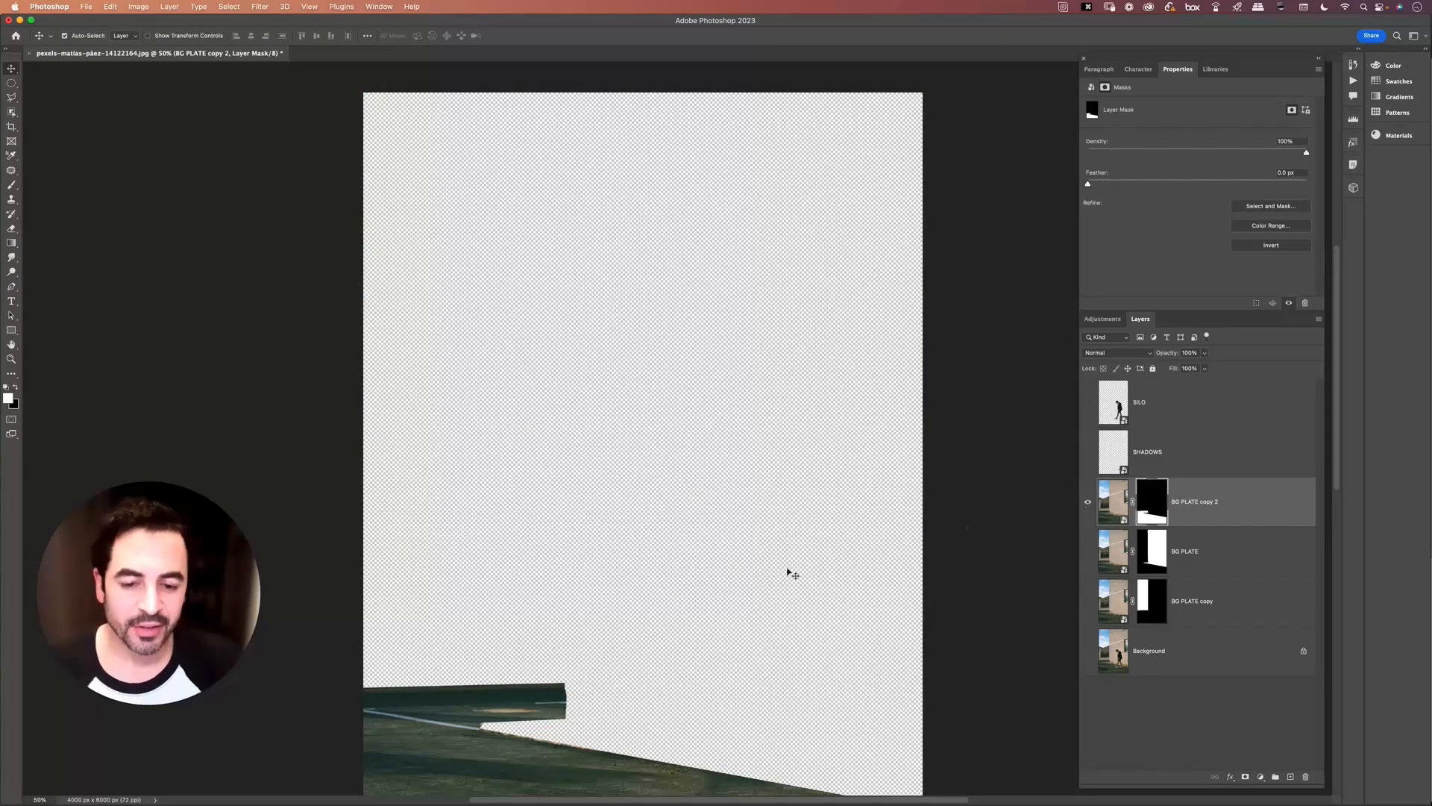
# Show the other AFTER-stage layers again and group SILO, SHADOWS and the three BG PLATE layers under the name AFTER
pyautogui.scroll(-2, 783, 544)
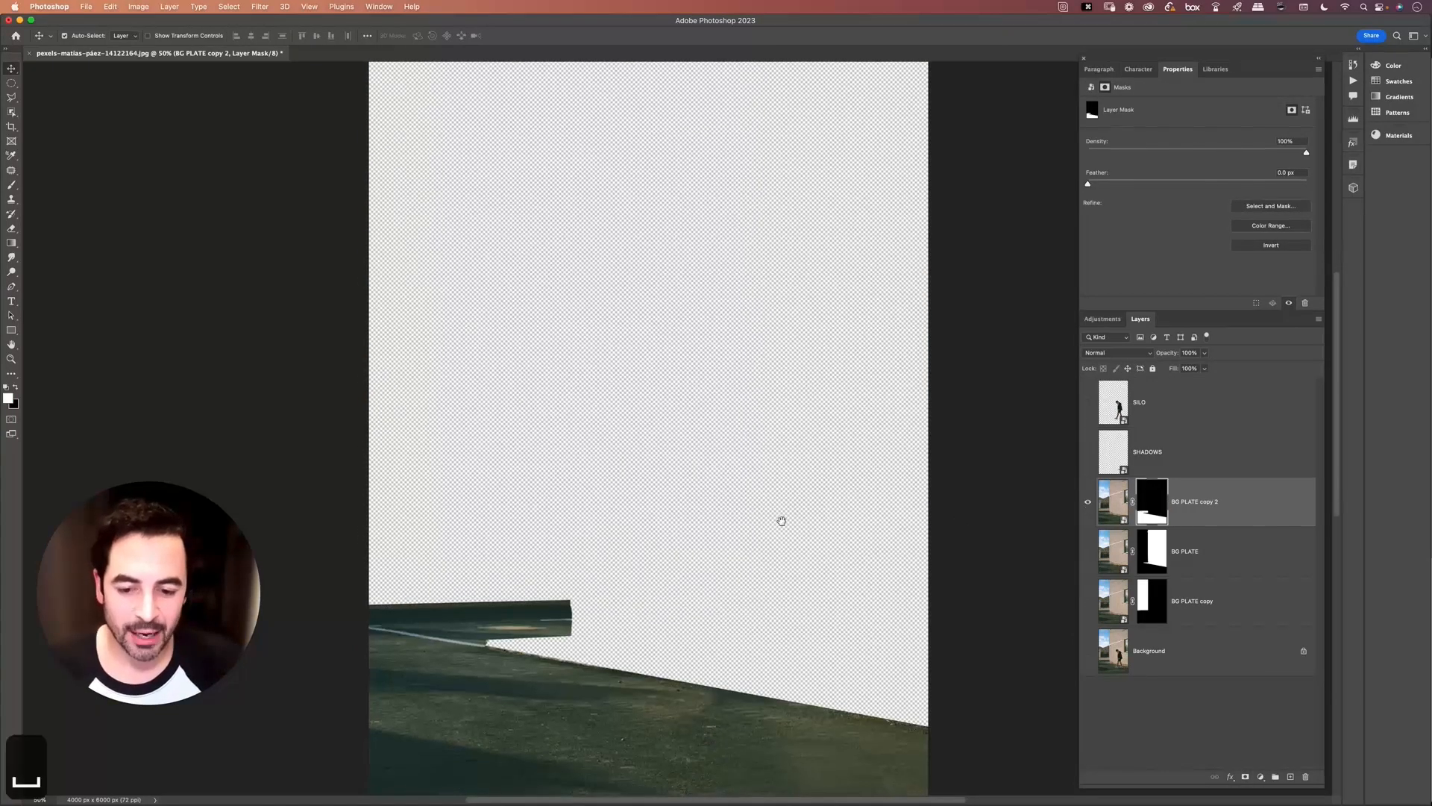
pyautogui.keyDown('alt'); pyautogui.click(1087, 504); pyautogui.keyUp('alt')
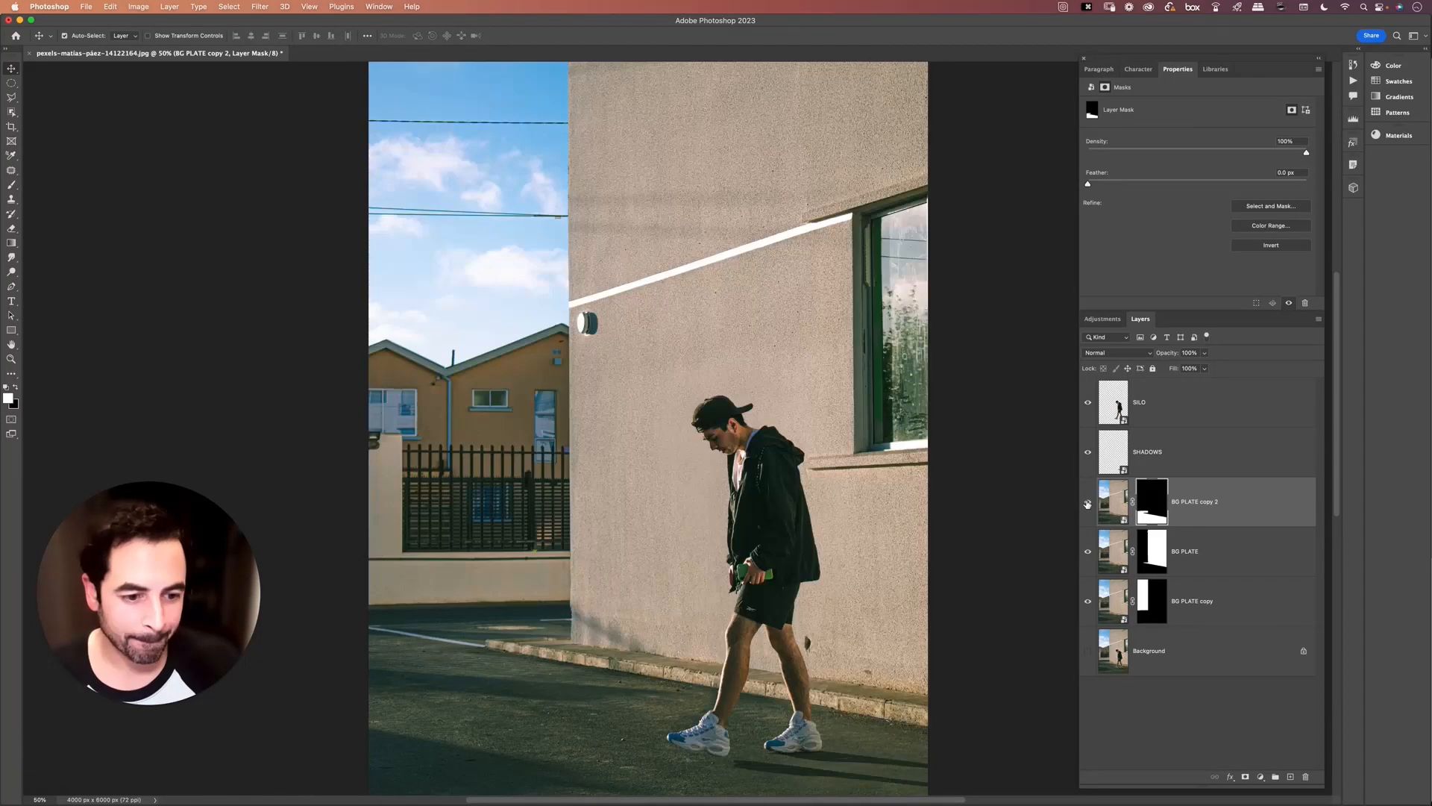
pyautogui.click(1200, 596)
pyautogui.click(1203, 605)
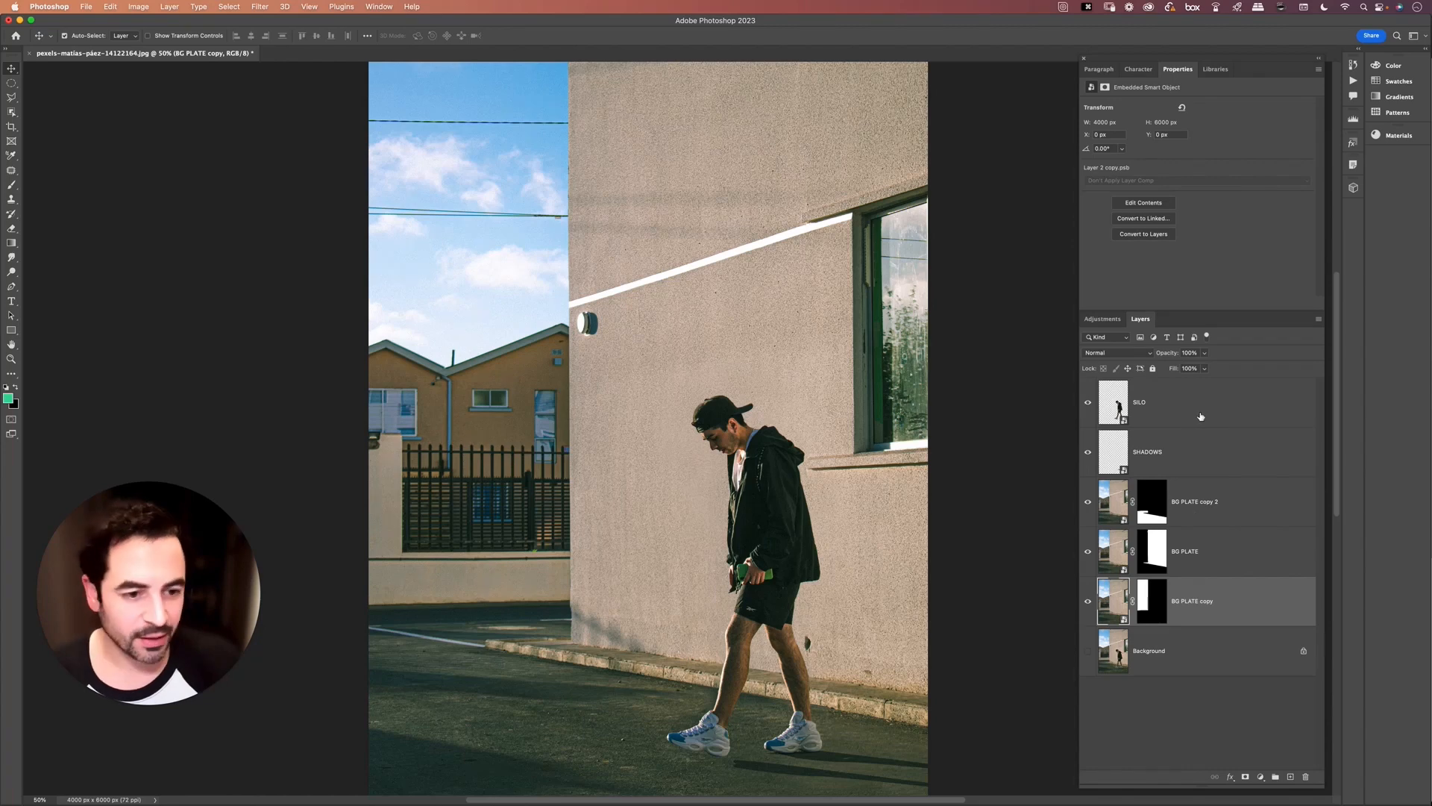
pyautogui.keyDown('shift'); pyautogui.click(1172, 415); pyautogui.keyUp('shift')
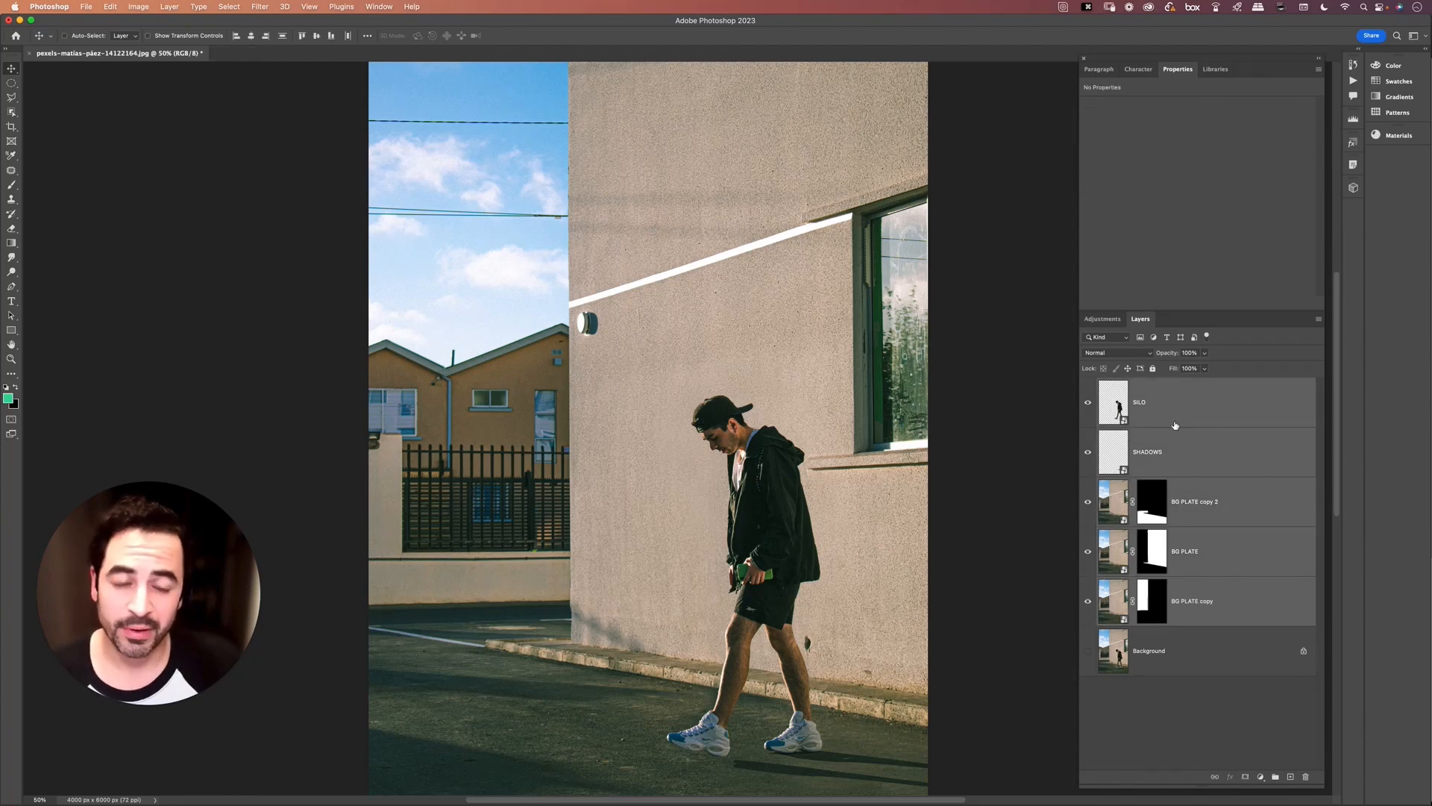
pyautogui.press('super+g')
pyautogui.write('AFTER')
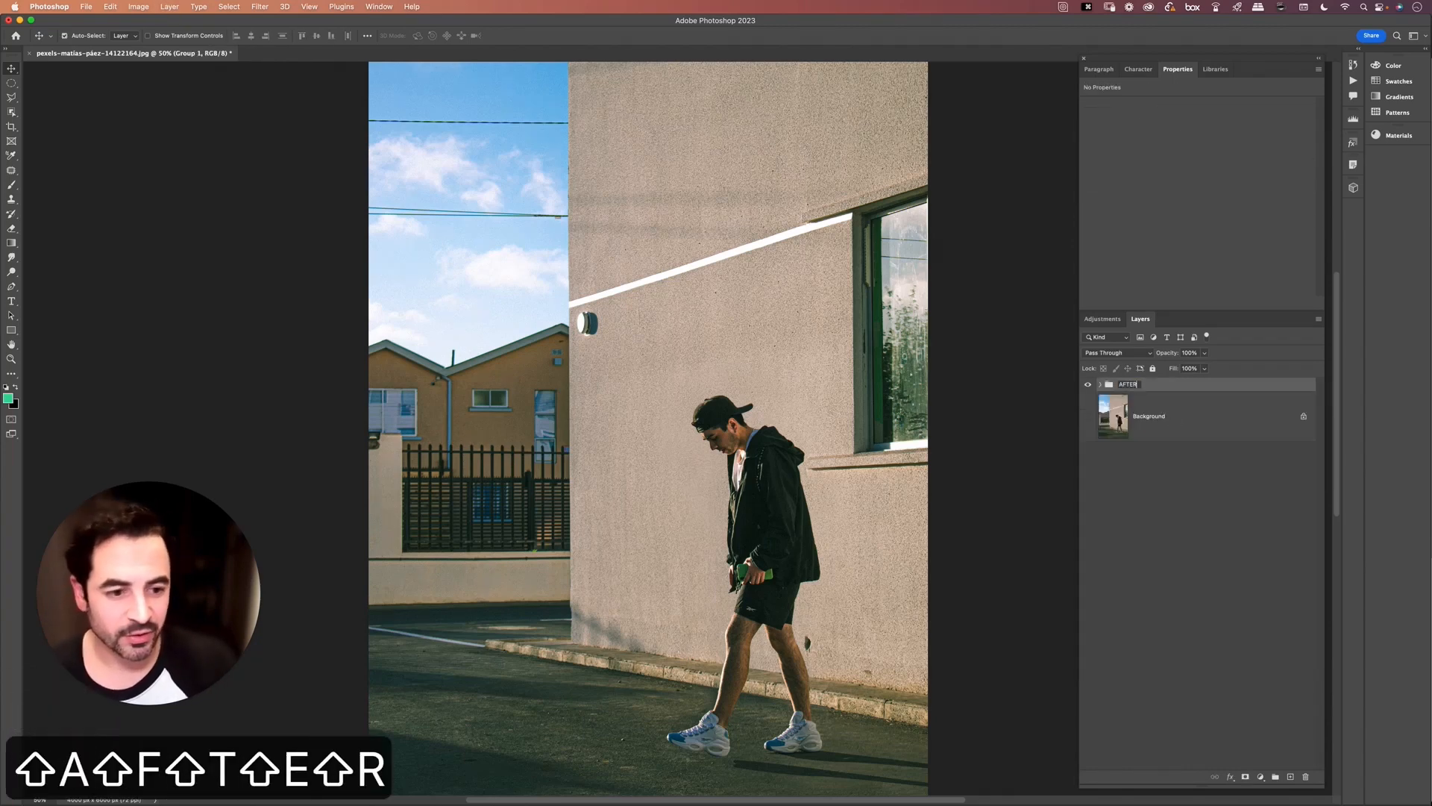
pyautogui.press('Return')
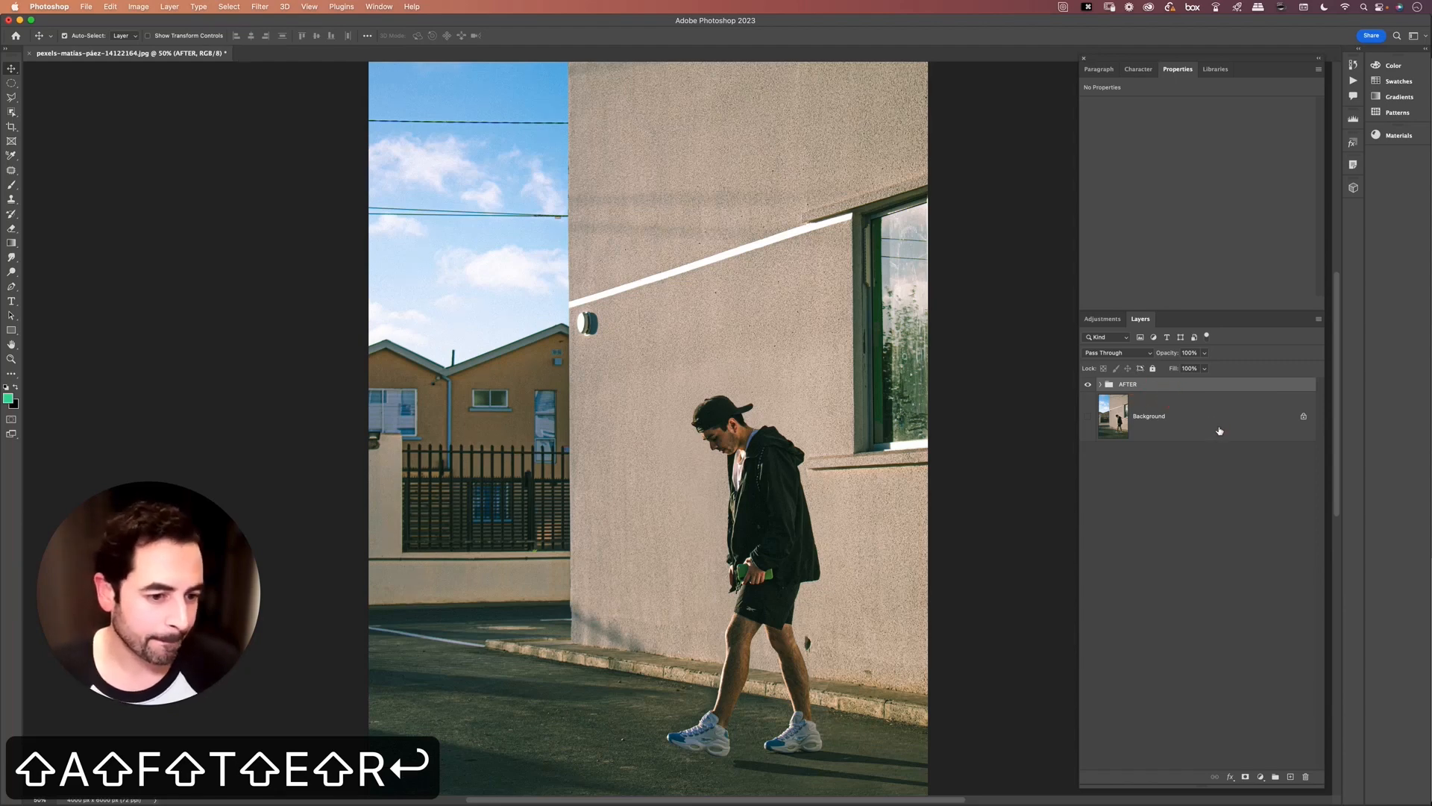
# Make the Background layer visible and convert it to a regular layer named BEFORE
pyautogui.click(1186, 424)
pyautogui.doubleClick(1223, 420)
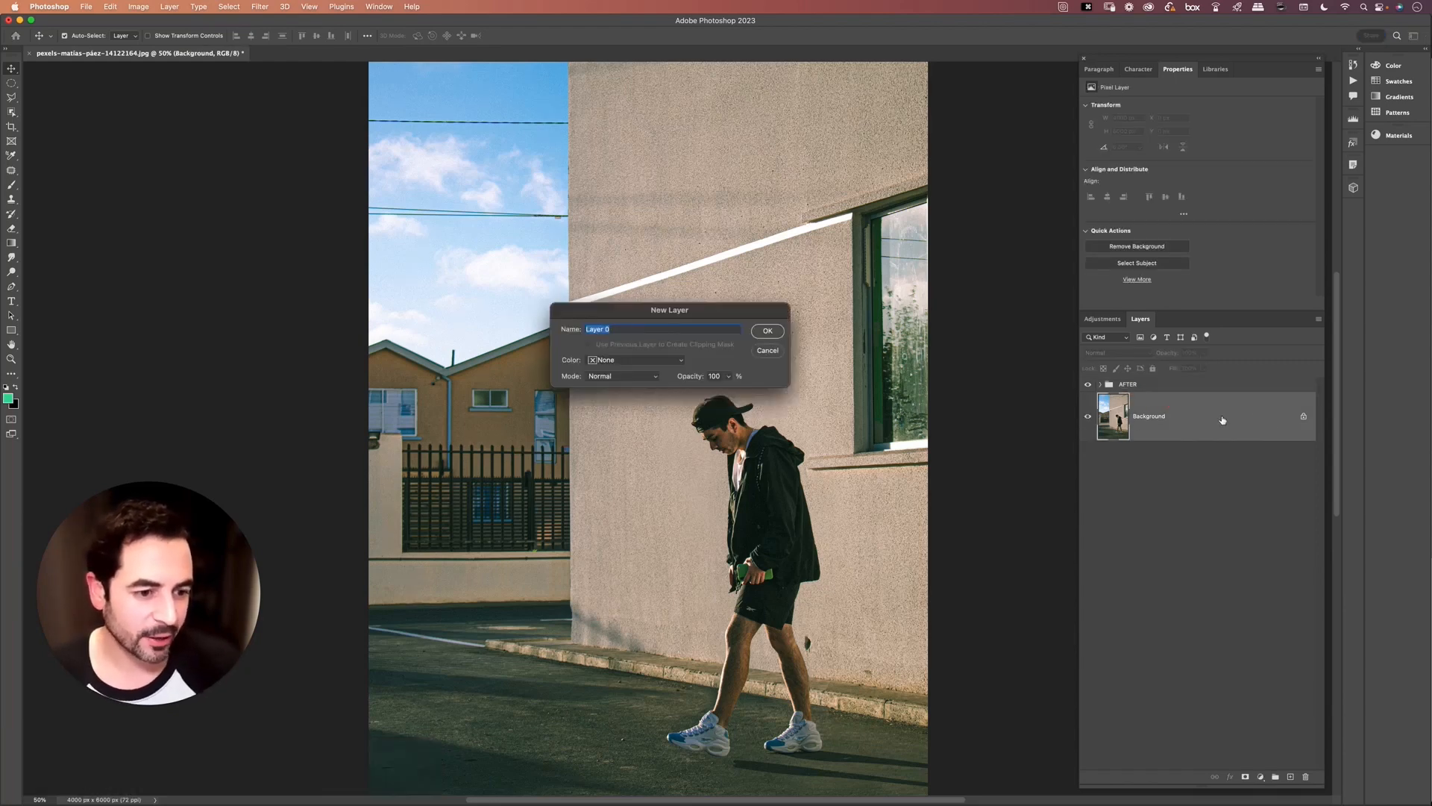
pyautogui.write('BEFORE')
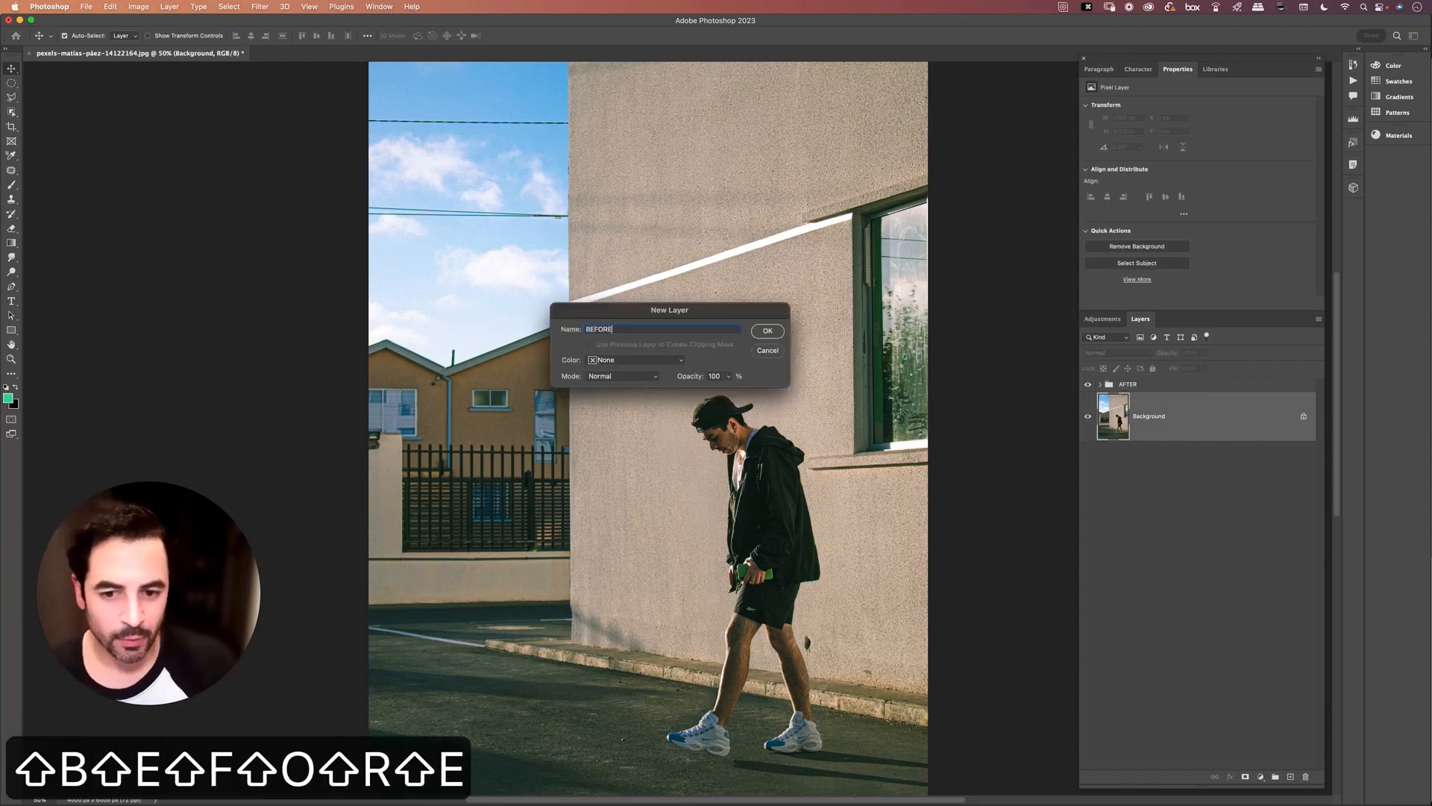
pyautogui.press('Return')
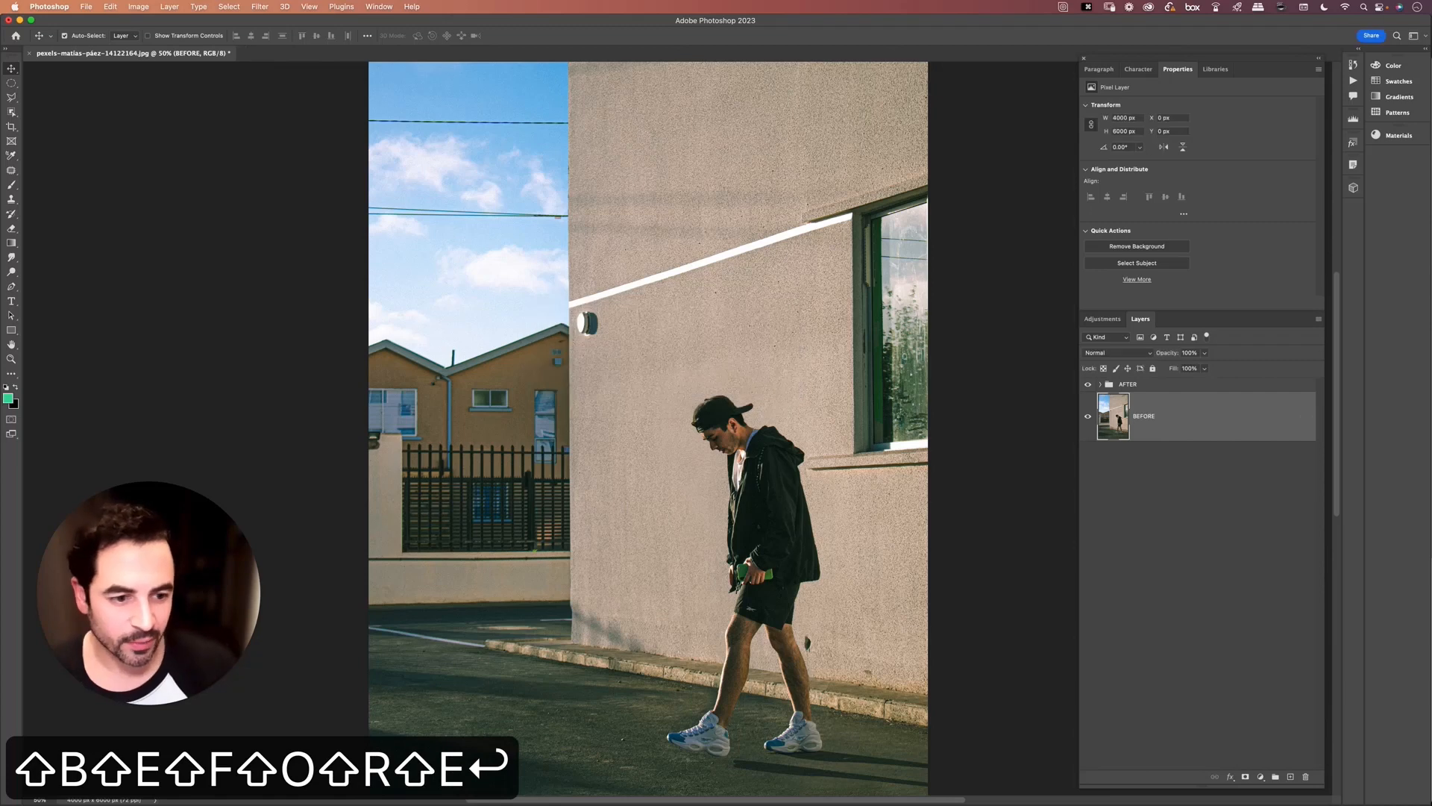
# Place the BEFORE layer in its own group, name the group BEFORE and collapse it
pyautogui.doubleClick(1144, 417)
pyautogui.press('super+c')
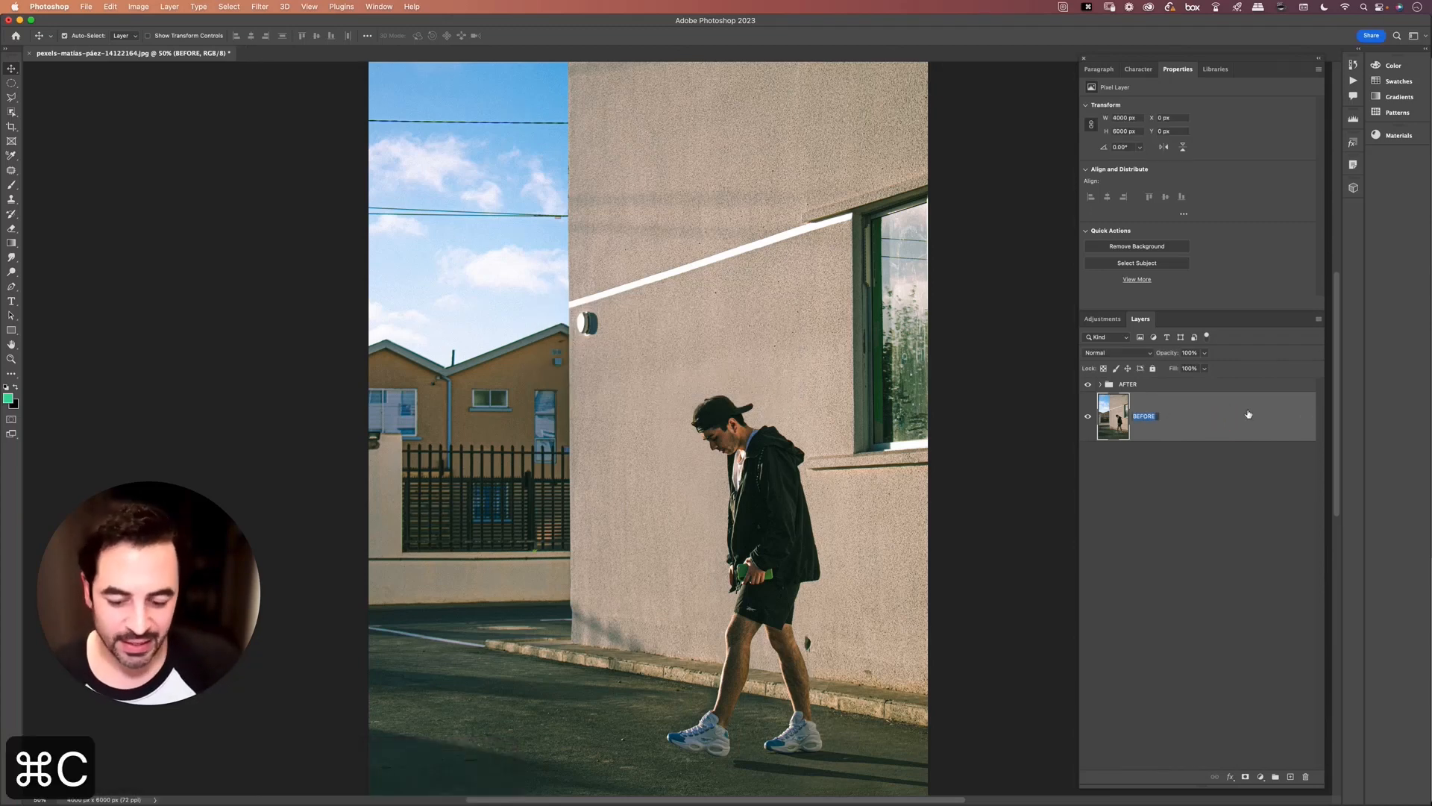
pyautogui.press('super+g')
pyautogui.doubleClick(1129, 399)
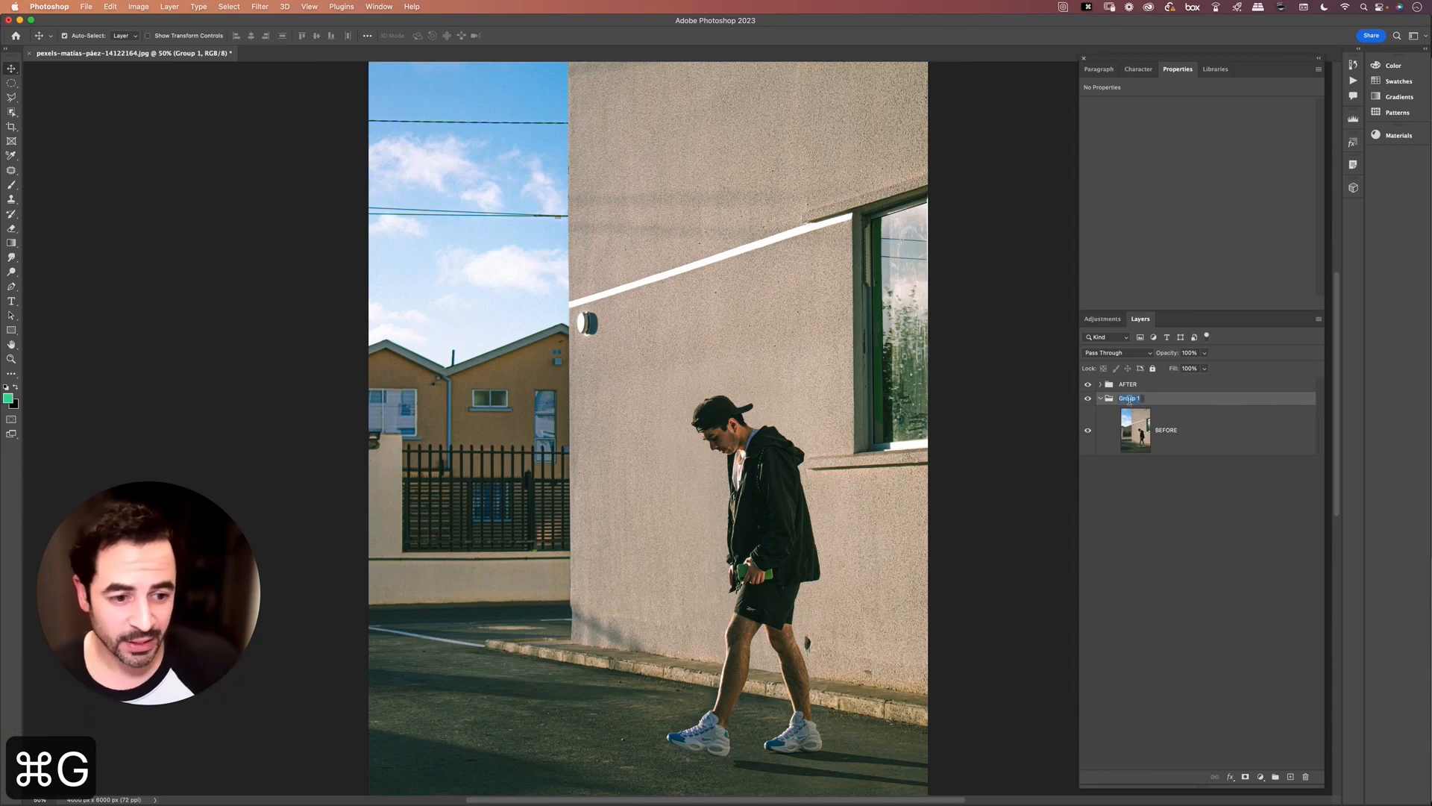
pyautogui.press('super+v')
pyautogui.click(1101, 399)
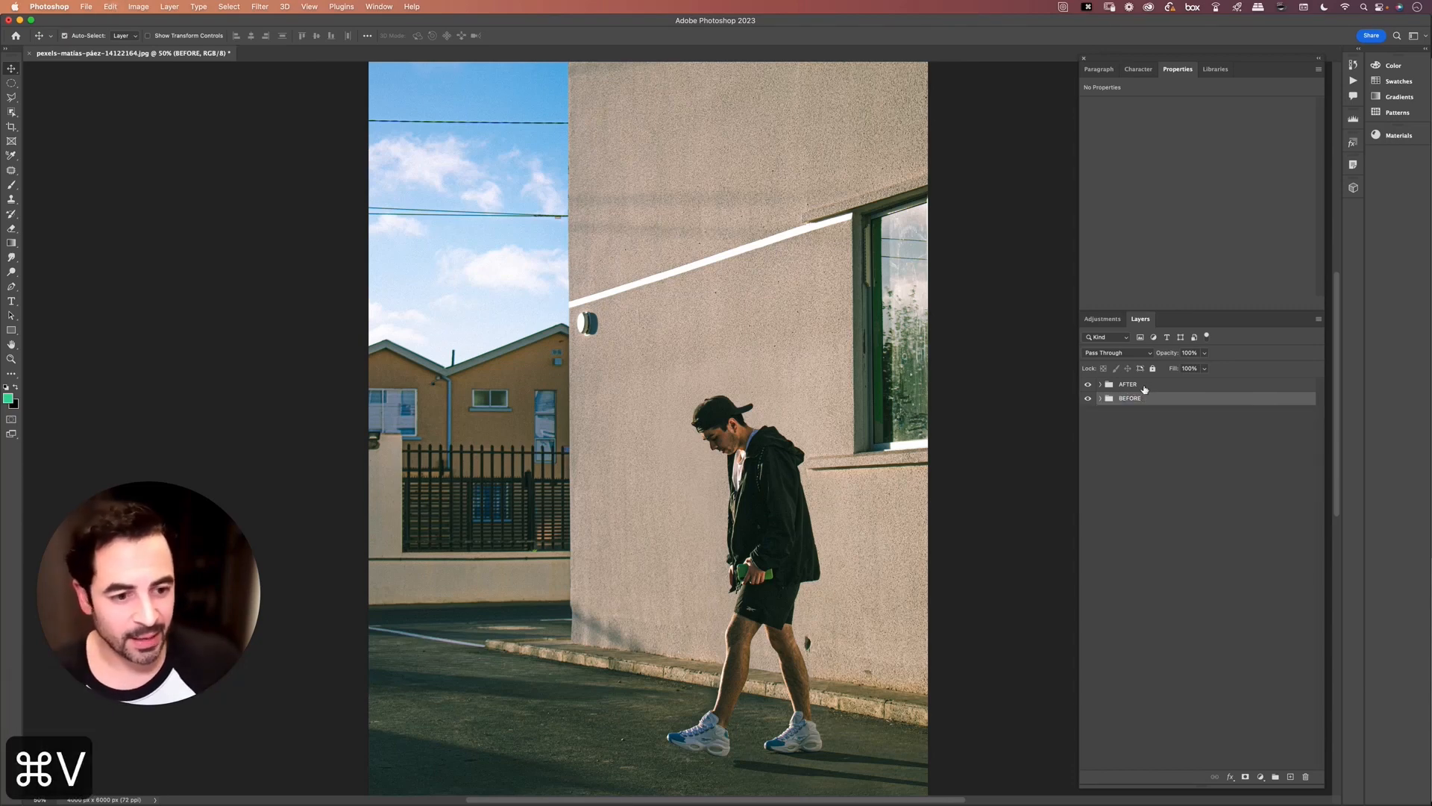
# Compare the AFTER group with BEFORE by toggling visibility, and leave only the AFTER group shown
pyautogui.click(1114, 385)
pyautogui.click(1088, 384)
pyautogui.click(1088, 384)
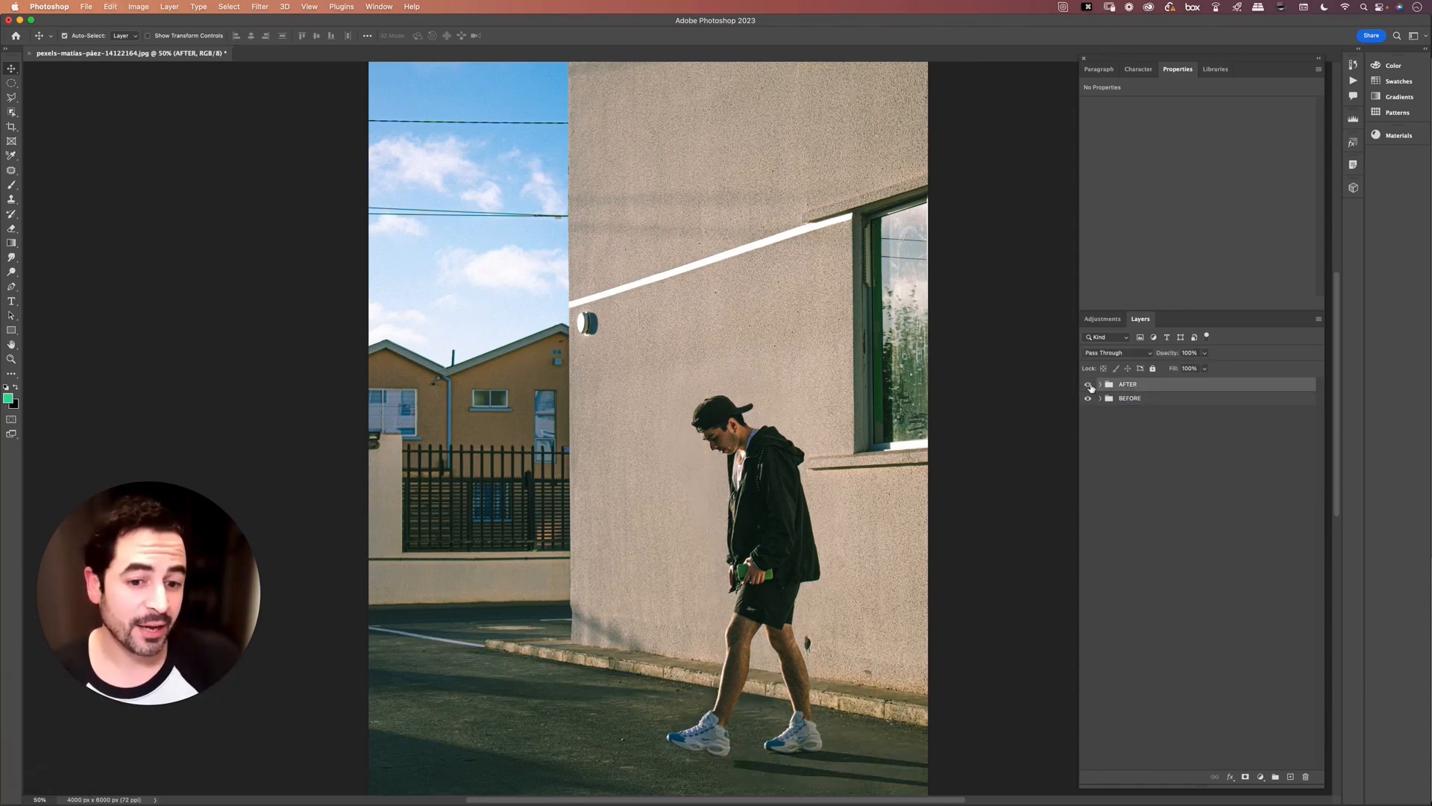
pyautogui.click(1089, 385)
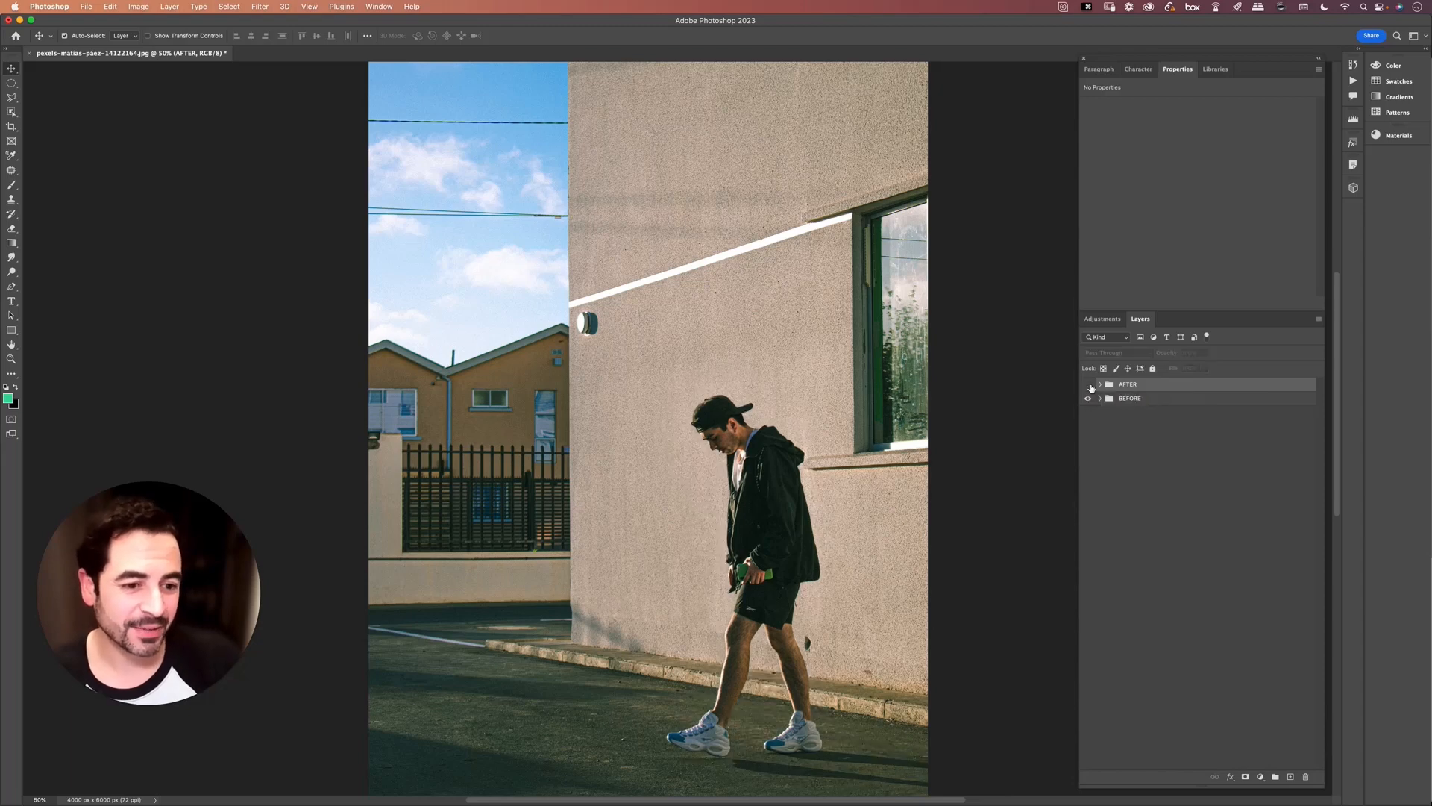
pyautogui.click(1089, 385)
pyautogui.click(1089, 385)
pyautogui.click(1089, 385)
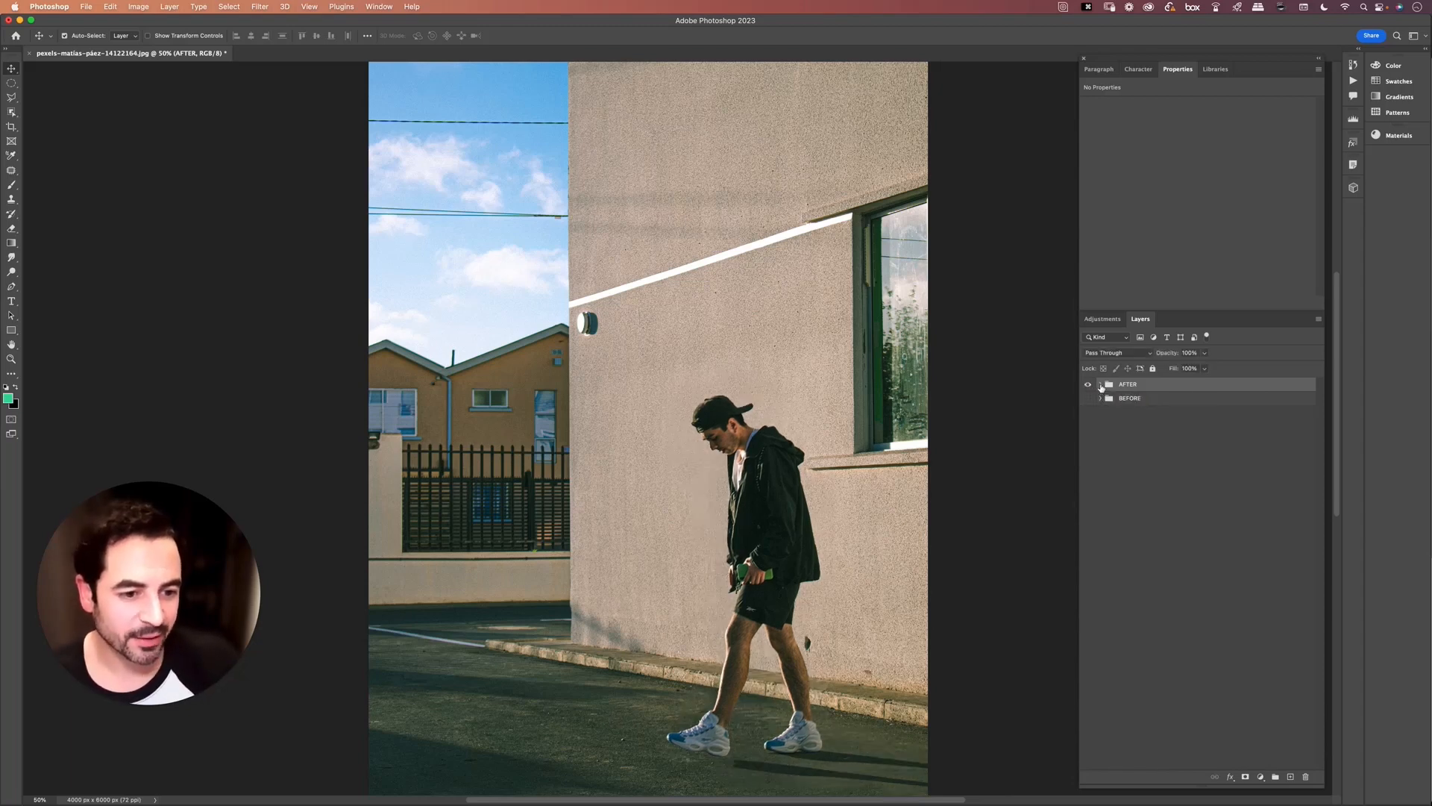
# Expand the AFTER group, check what BG PLATE copy 2 covers and rename that layer STREET
pyautogui.click(1100, 384)
pyautogui.click(1226, 477)
pyautogui.click(1251, 516)
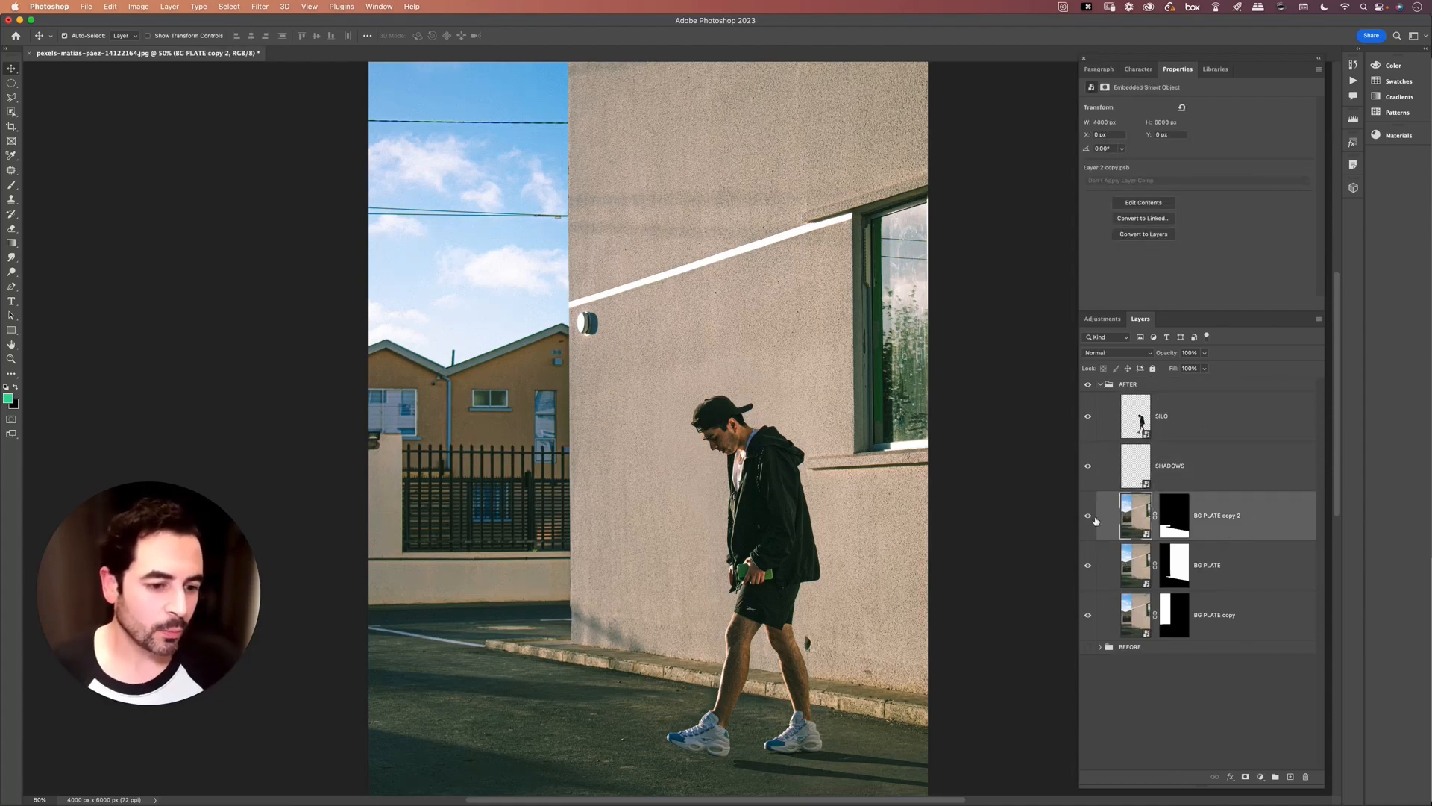
pyautogui.click(1088, 516)
pyautogui.click(1089, 516)
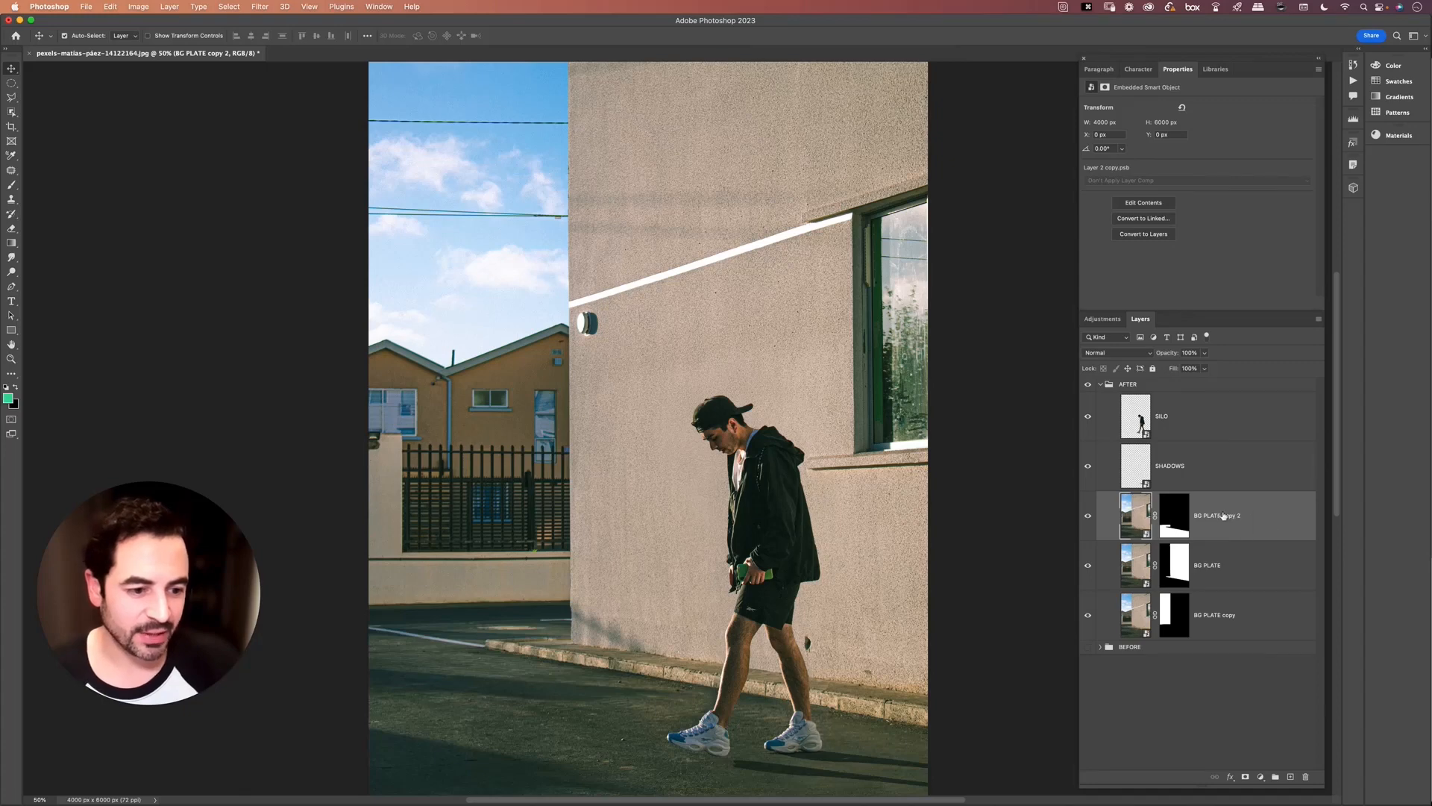
pyautogui.write('STREET')
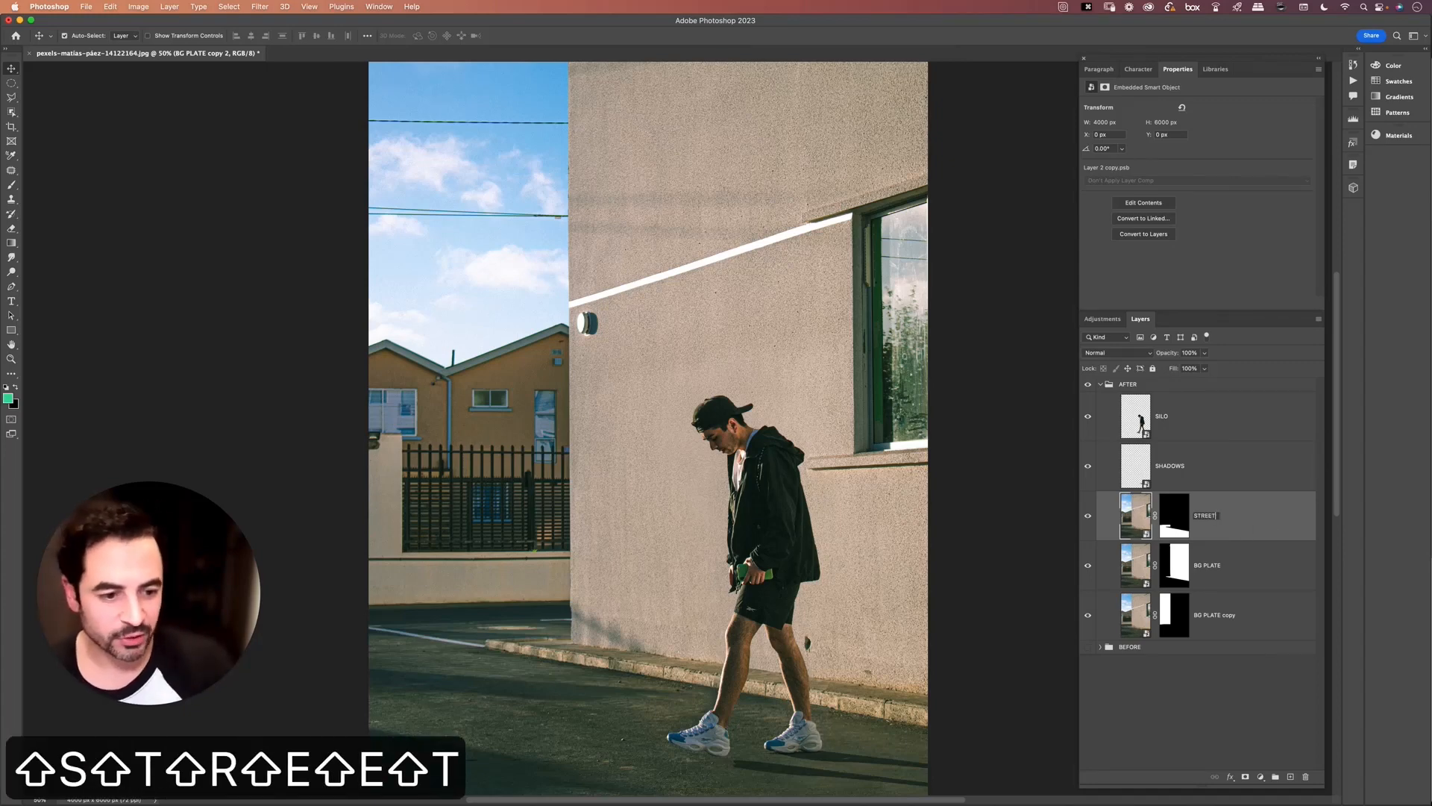
pyautogui.press('Return')
pyautogui.click(1212, 518)
# Rename the BG PLATE layer as BUILDING
pyautogui.doubleClick(1212, 565)
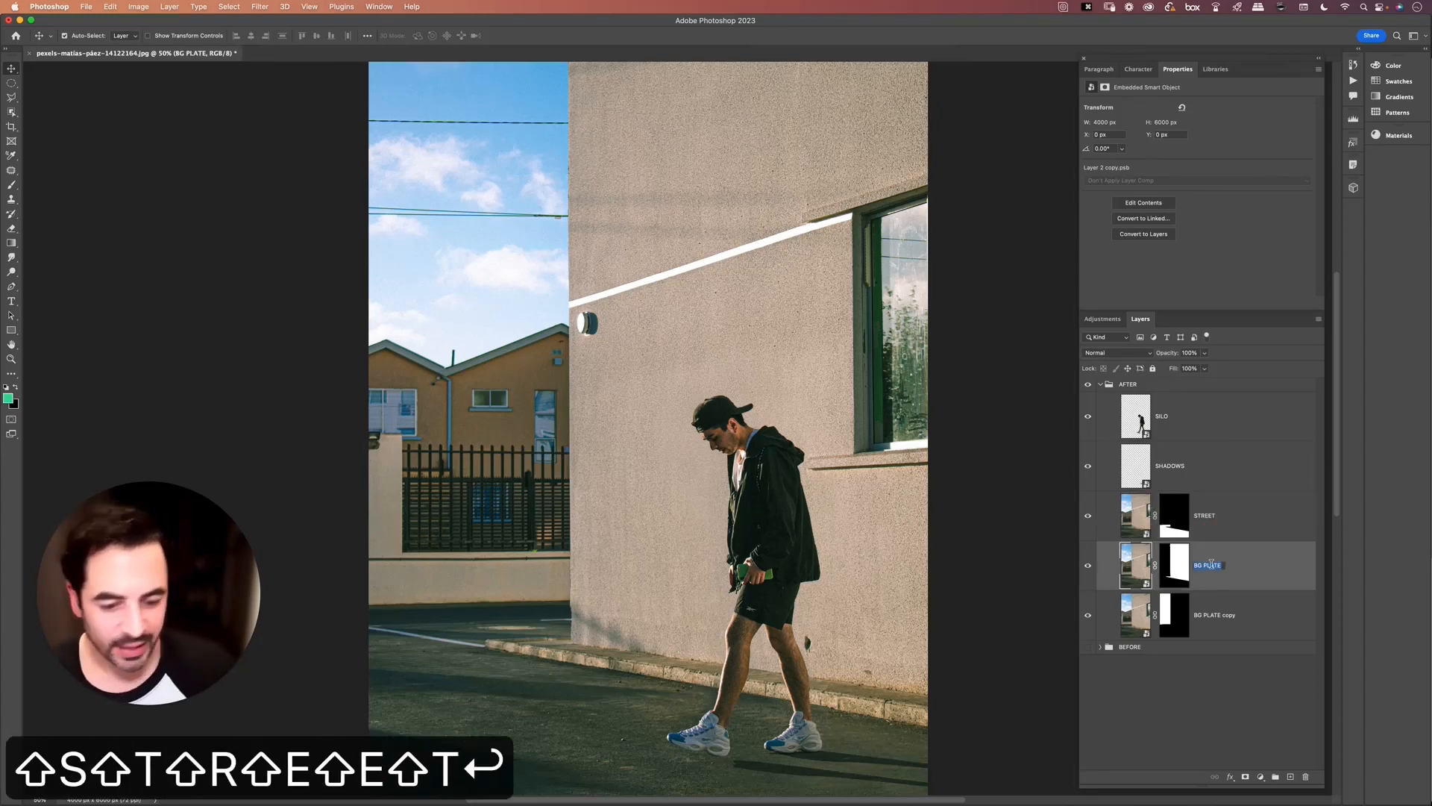
pyautogui.write('UI')
pyautogui.press('BackSpace')
pyautogui.press('BackSpace')
pyautogui.press('BackSpace')
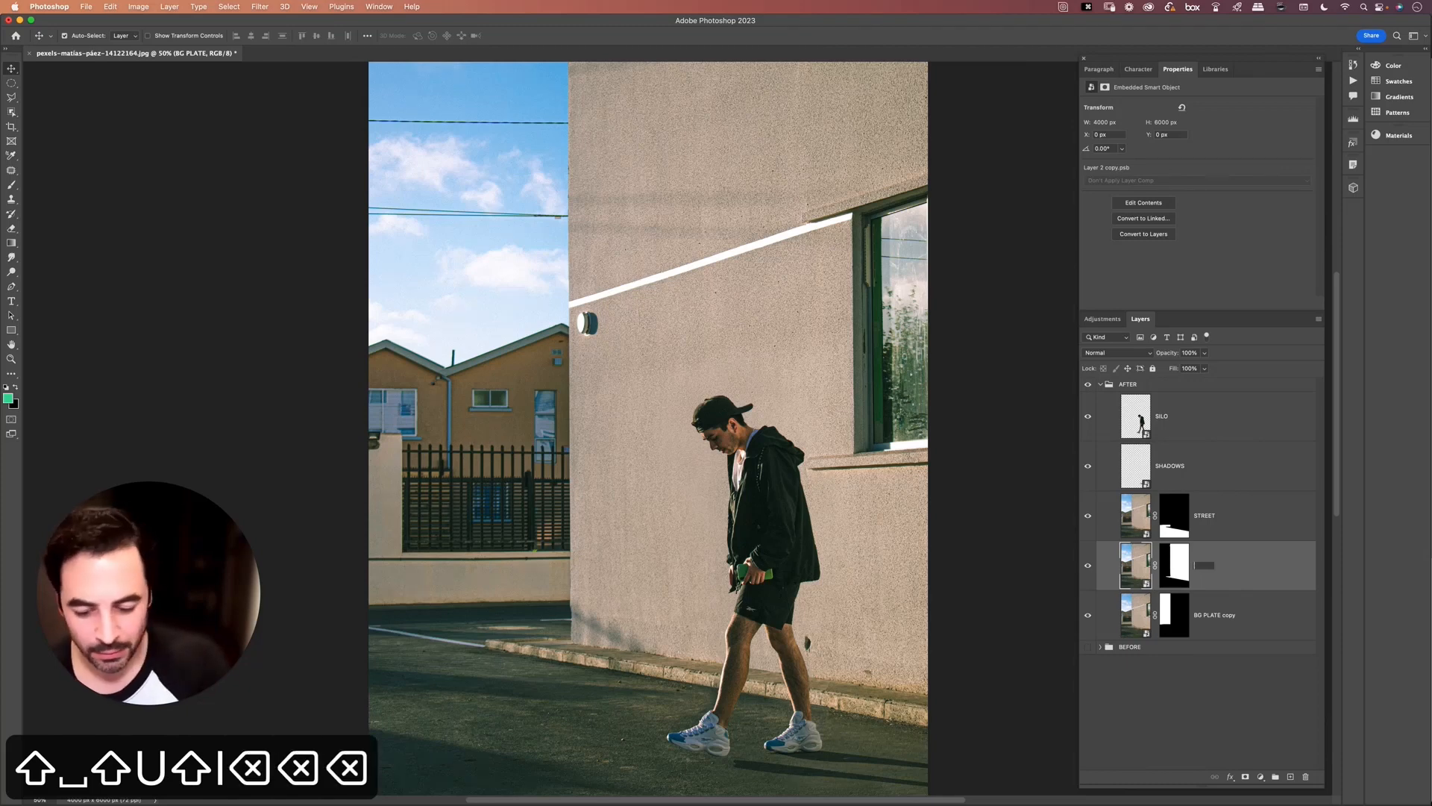
pyautogui.write('BUILDING')
pyautogui.press('Return')
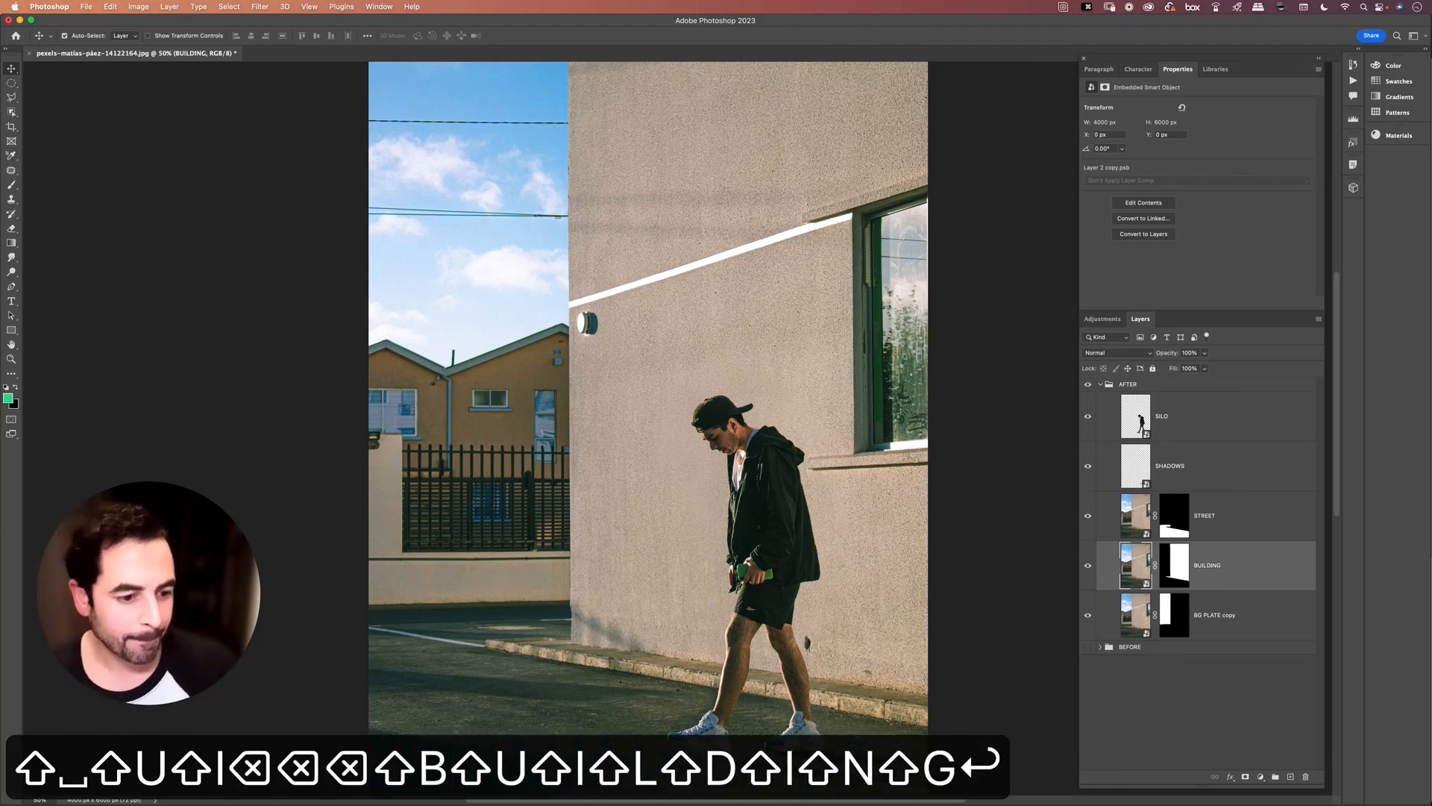
# Rename the BG PLATE copy layer as BACKGROUND
pyautogui.doubleClick(1219, 616)
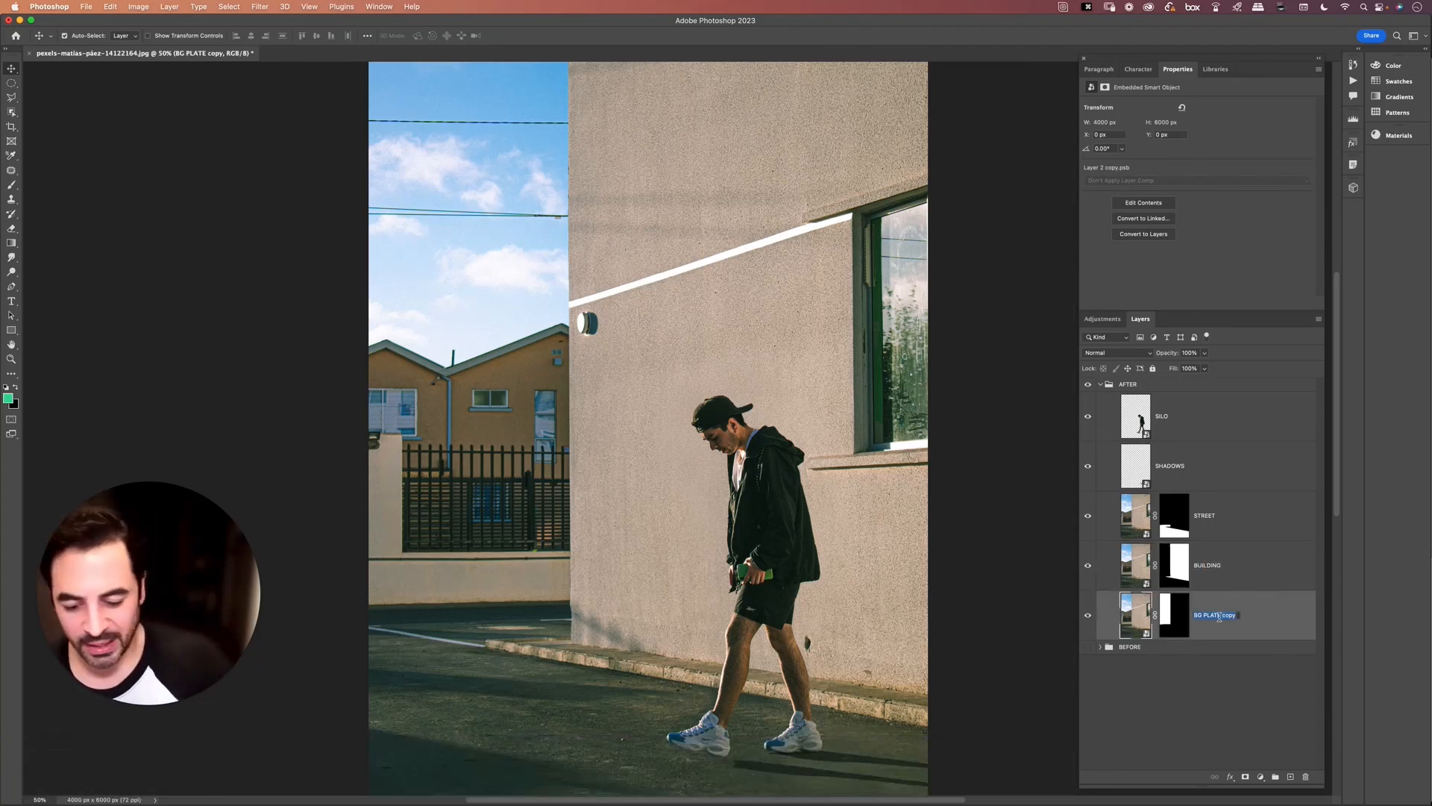
pyautogui.write('BACKGROUND')
pyautogui.press('Return')
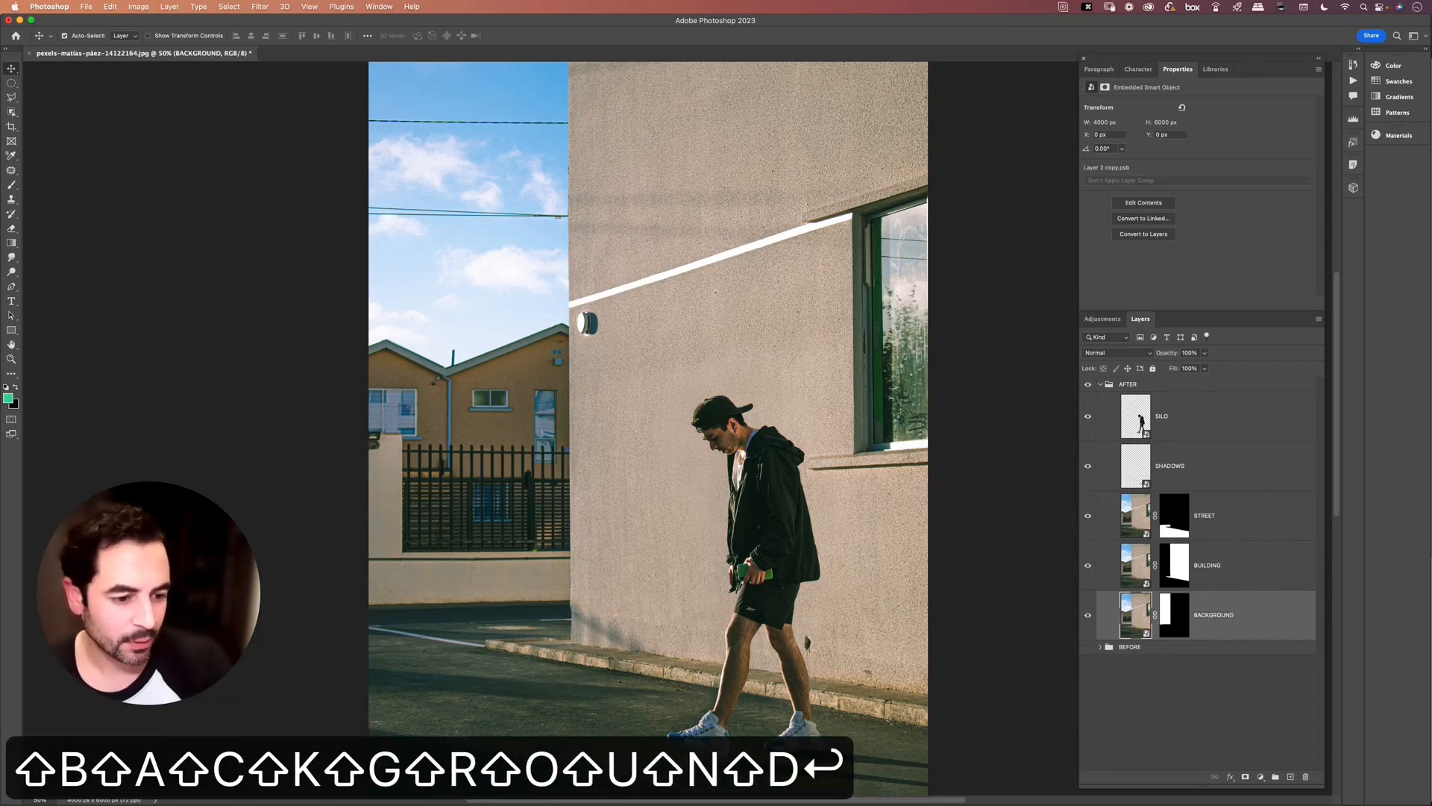
pyautogui.press('v')
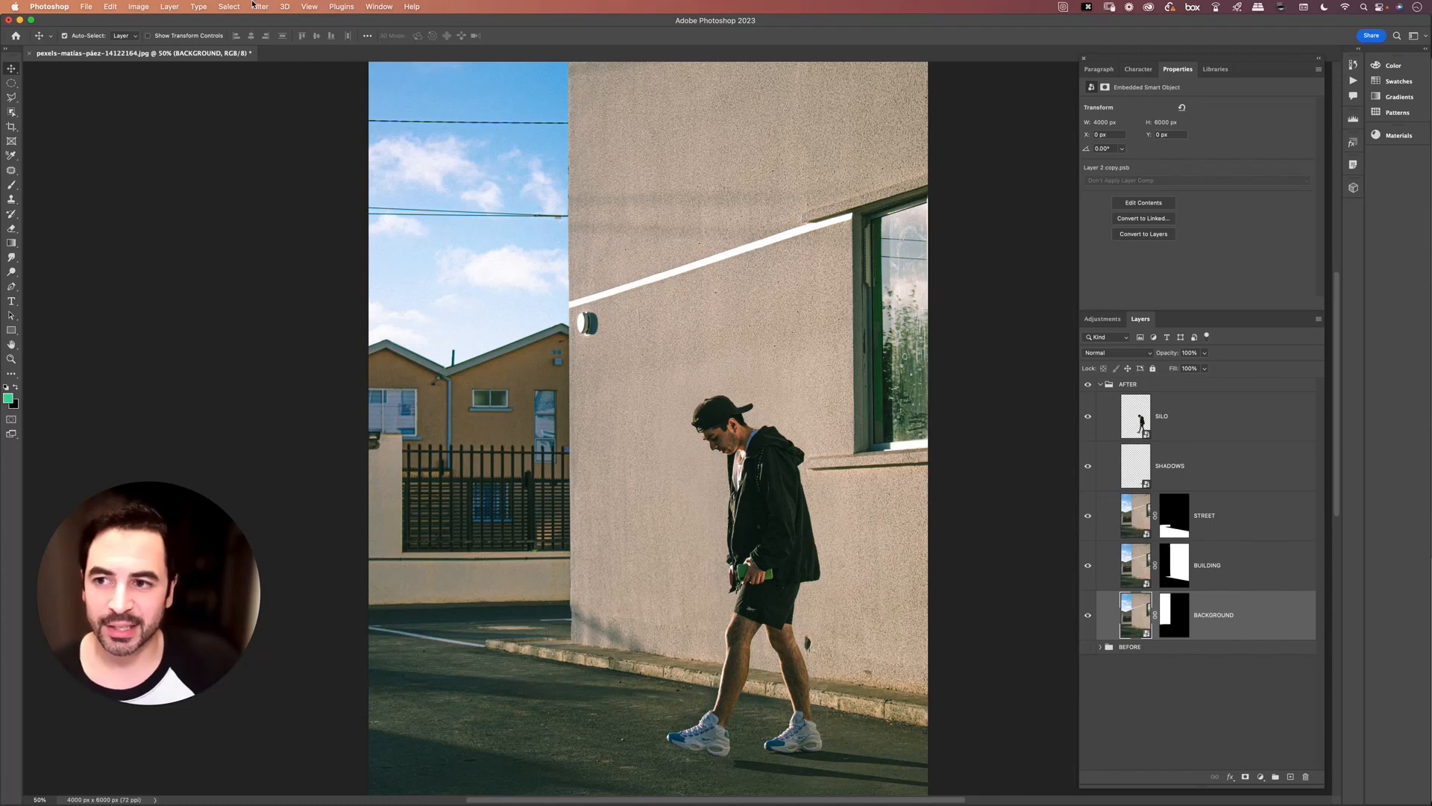
# Apply a Gaussian Blur with an 8.2 pixel radius to the BACKGROUND layer, comparing the image with and without the preview
pyautogui.click(255, 6)
pyautogui.moveTo(290, 154)
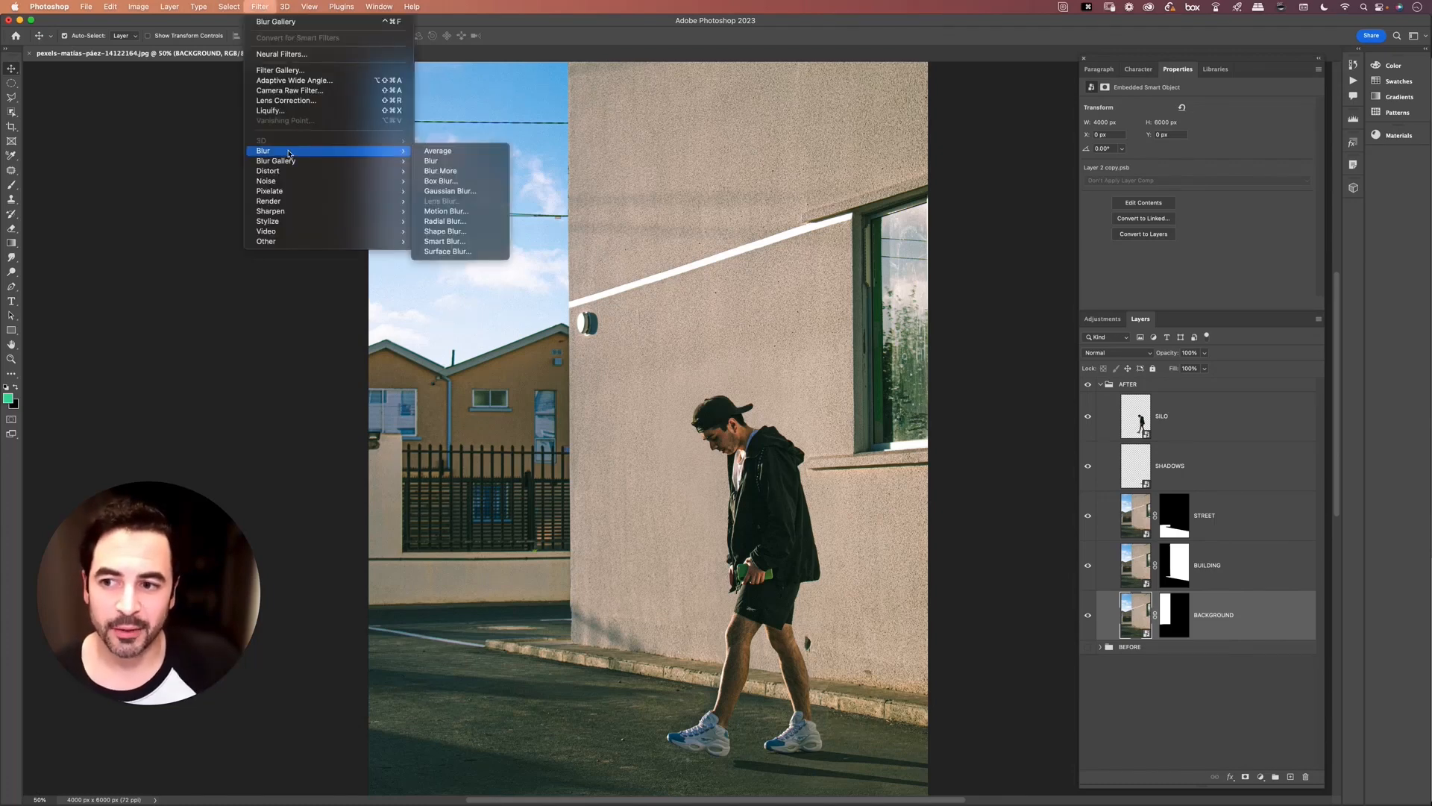
pyautogui.click(450, 191)
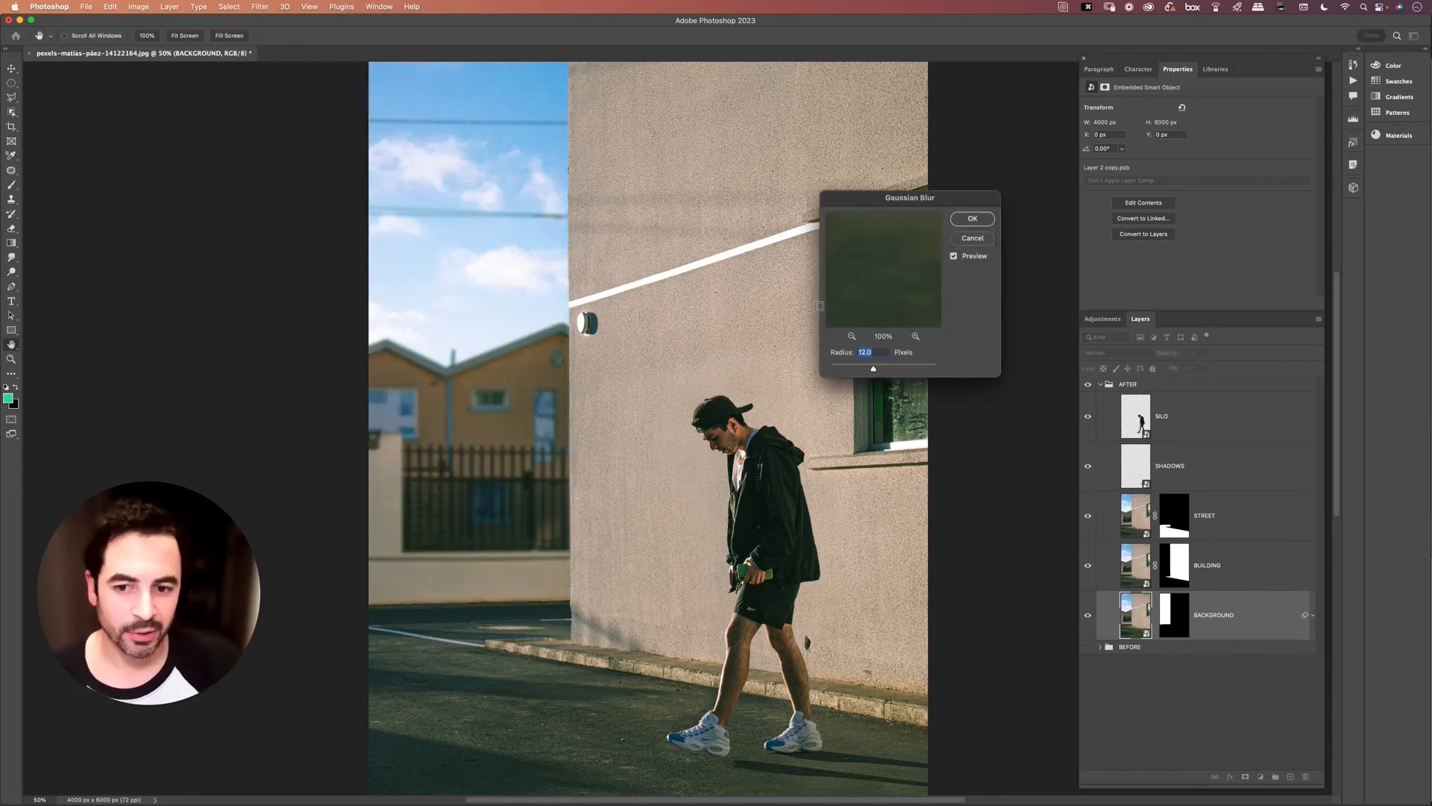
pyautogui.moveTo(877, 373); pyautogui.dragTo(862, 370)
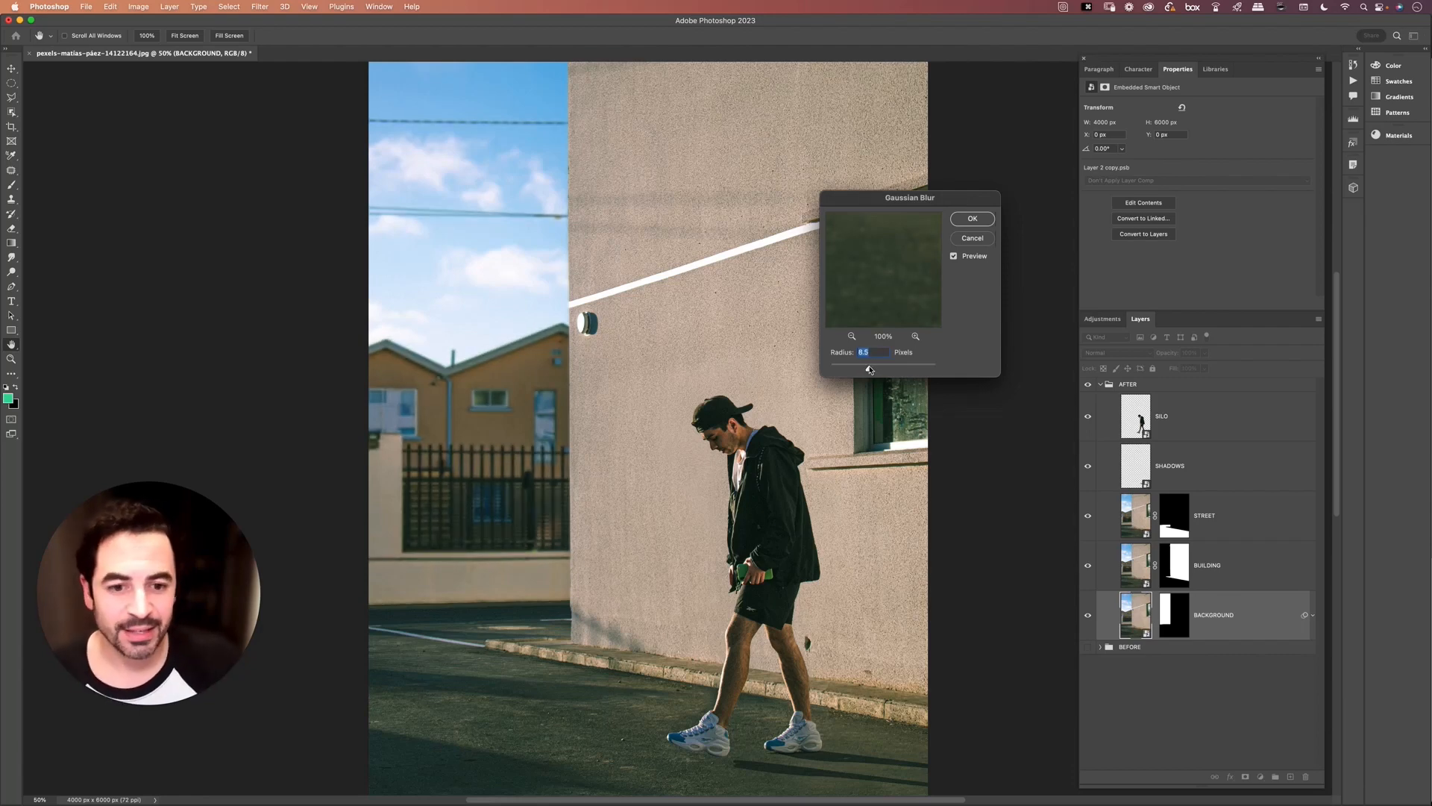
pyautogui.moveTo(872, 369); pyautogui.dragTo(872, 368)
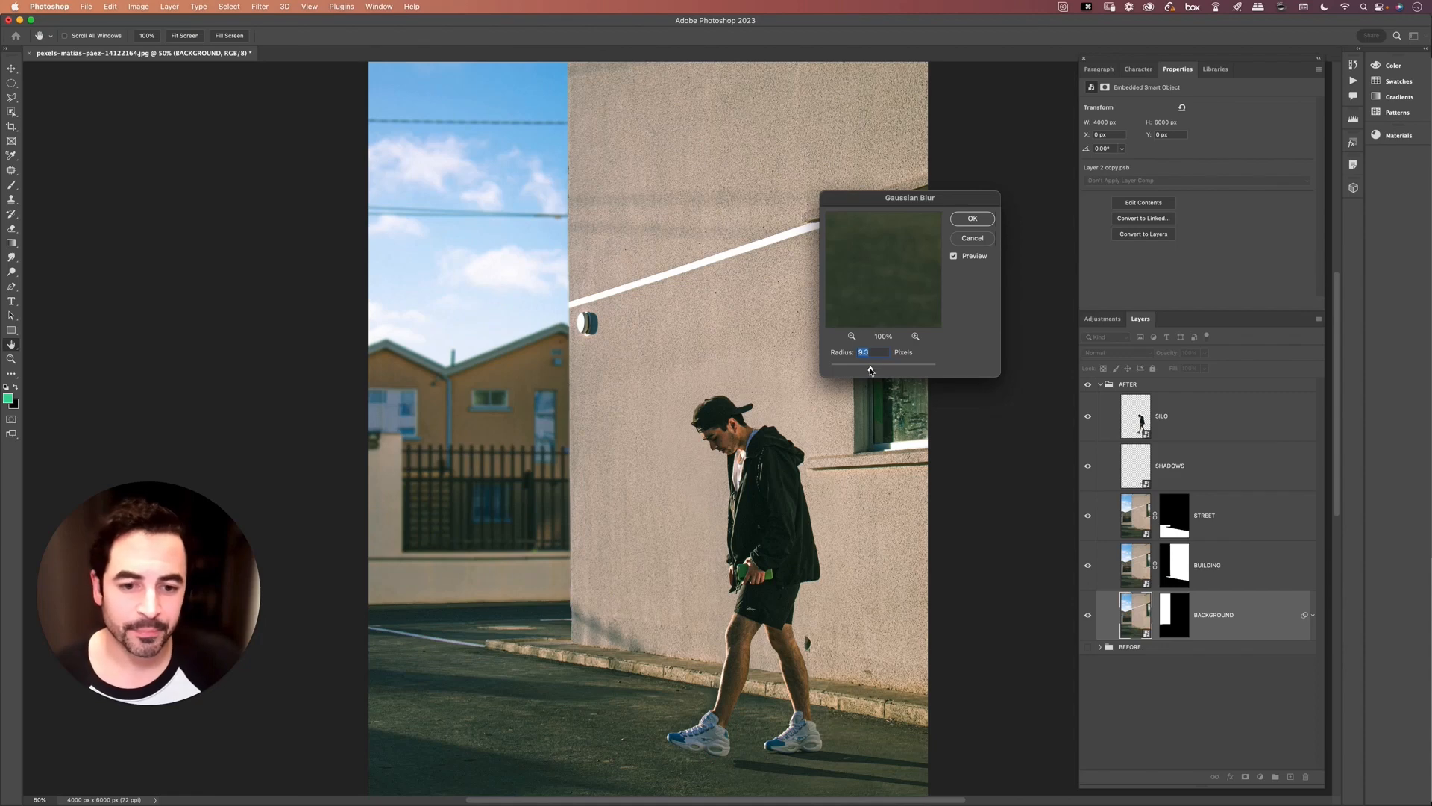
pyautogui.moveTo(870, 371); pyautogui.dragTo(868, 371)
pyautogui.click(955, 257)
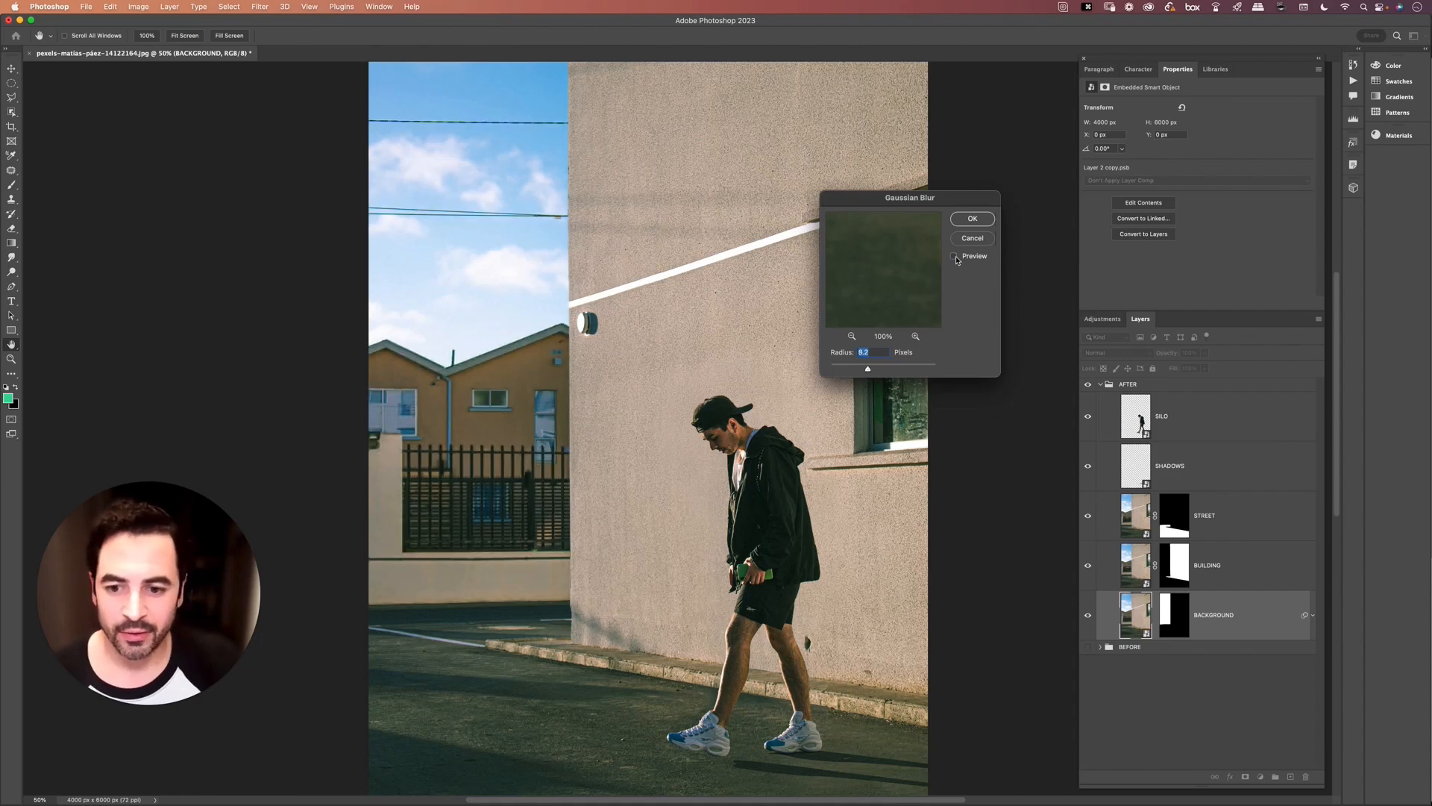
pyautogui.click(955, 258)
pyautogui.click(956, 258)
pyautogui.click(956, 258)
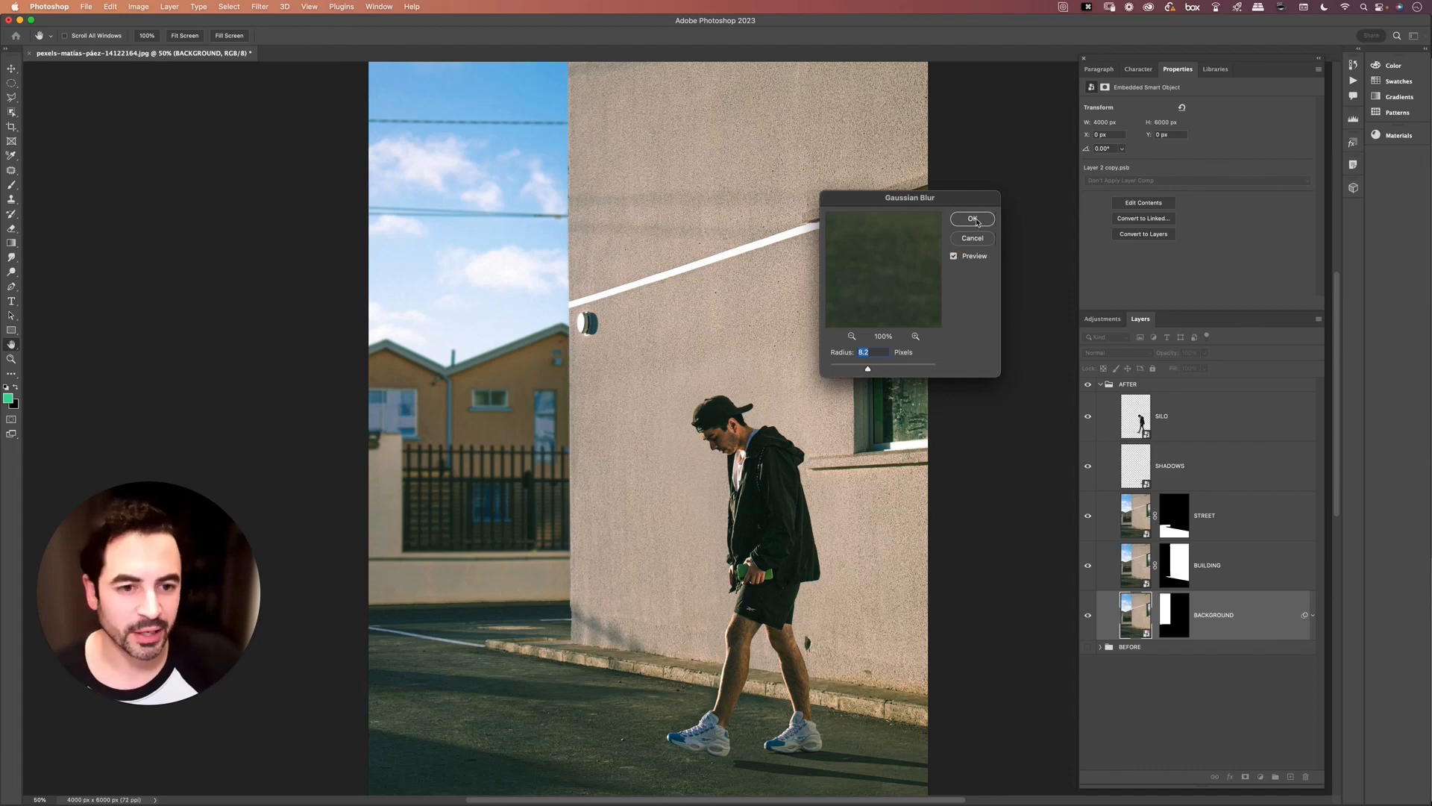
pyautogui.click(974, 219)
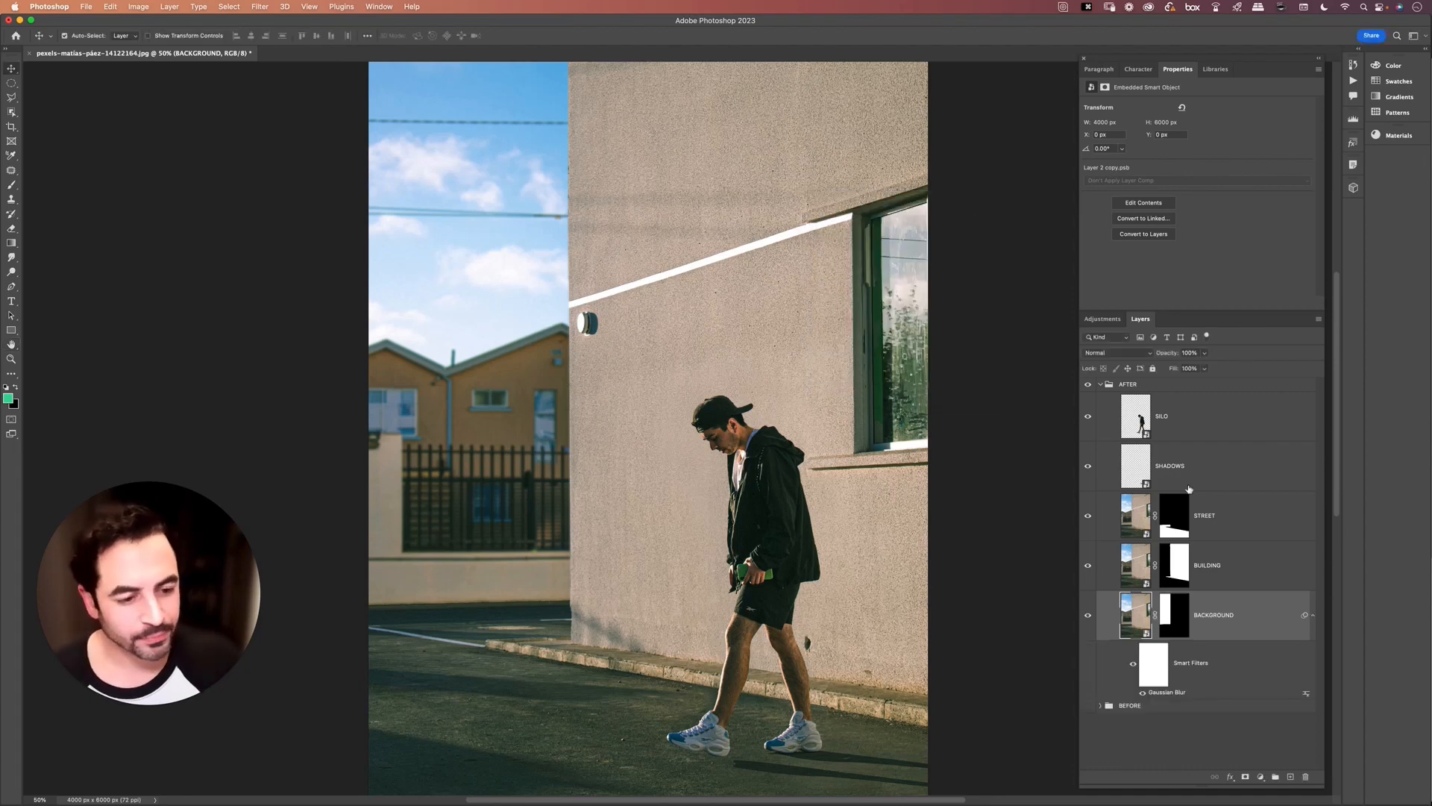
# Start a Field Blur on the BUILDING layer, place its pin low on the wall behind the man and reduce the blur there until the wall is sharp
pyautogui.click(1258, 568)
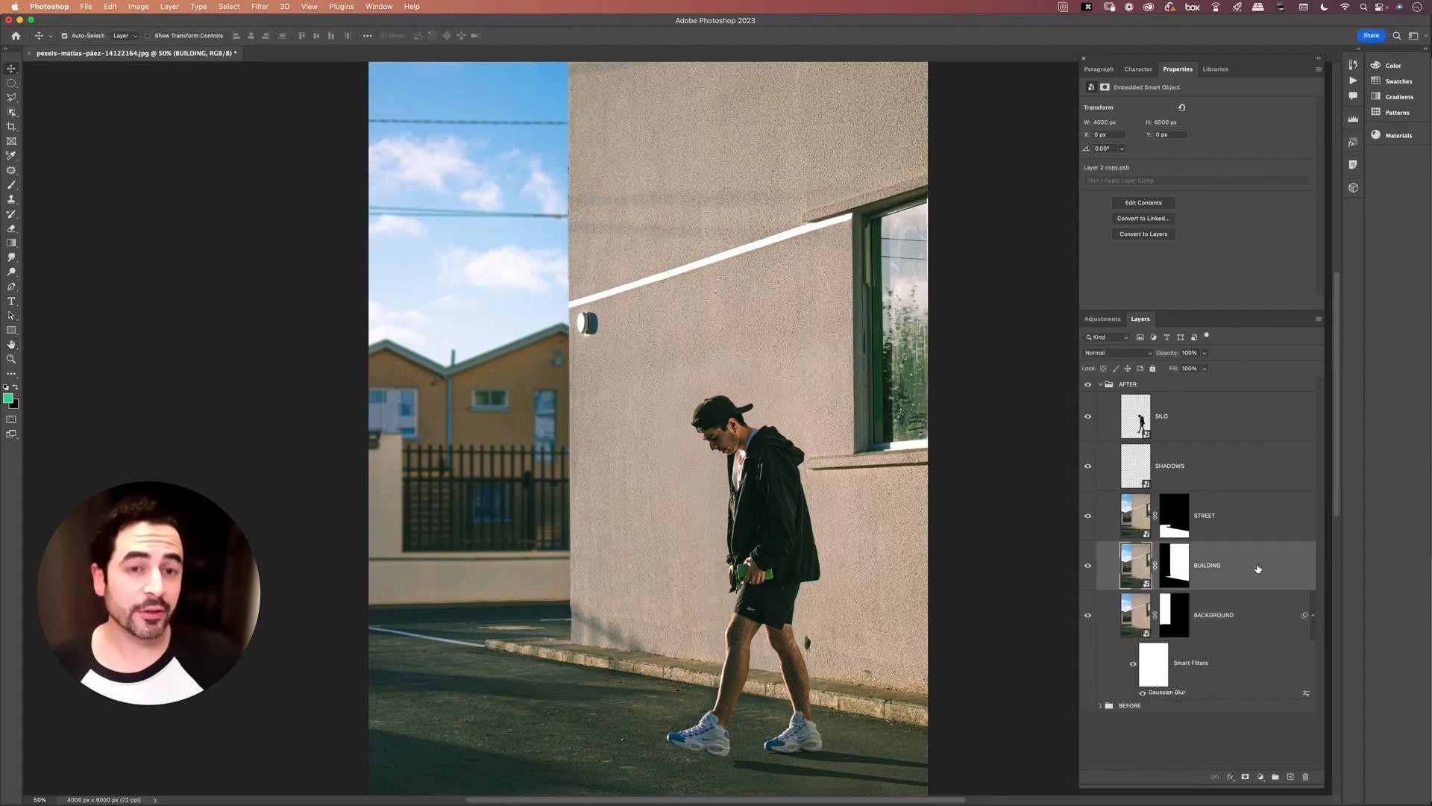
pyautogui.click(1258, 569)
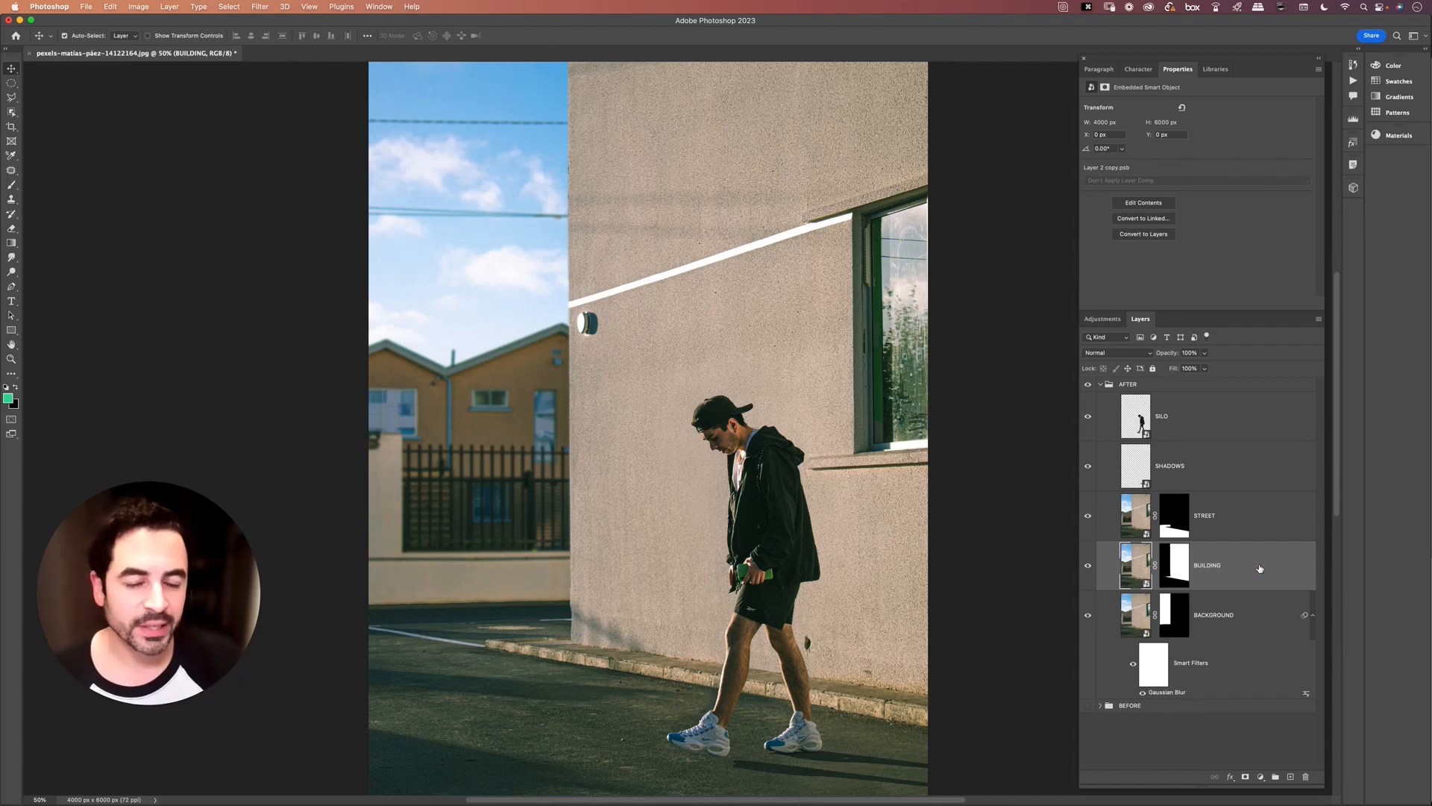
pyautogui.click(1259, 569)
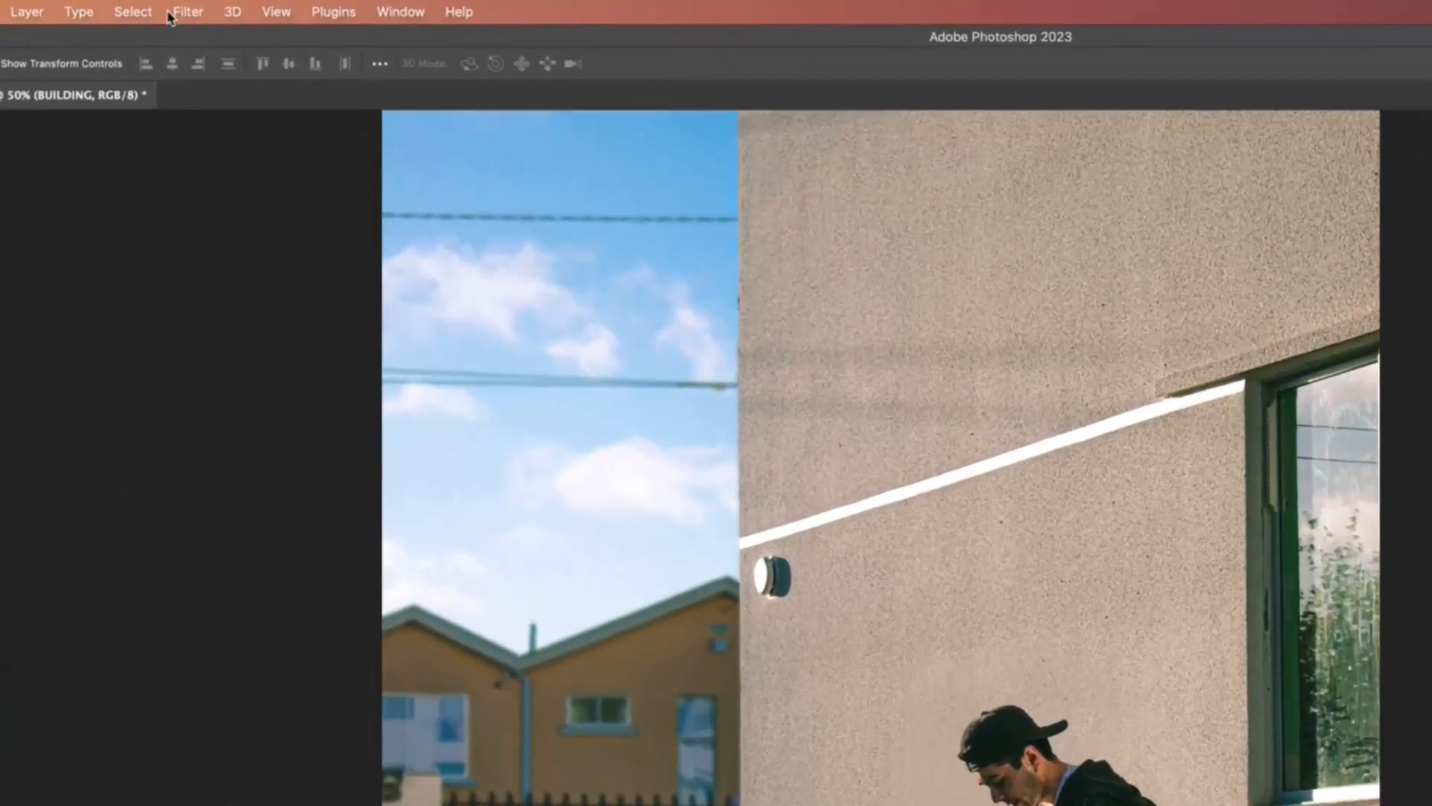
pyautogui.click(259, 7)
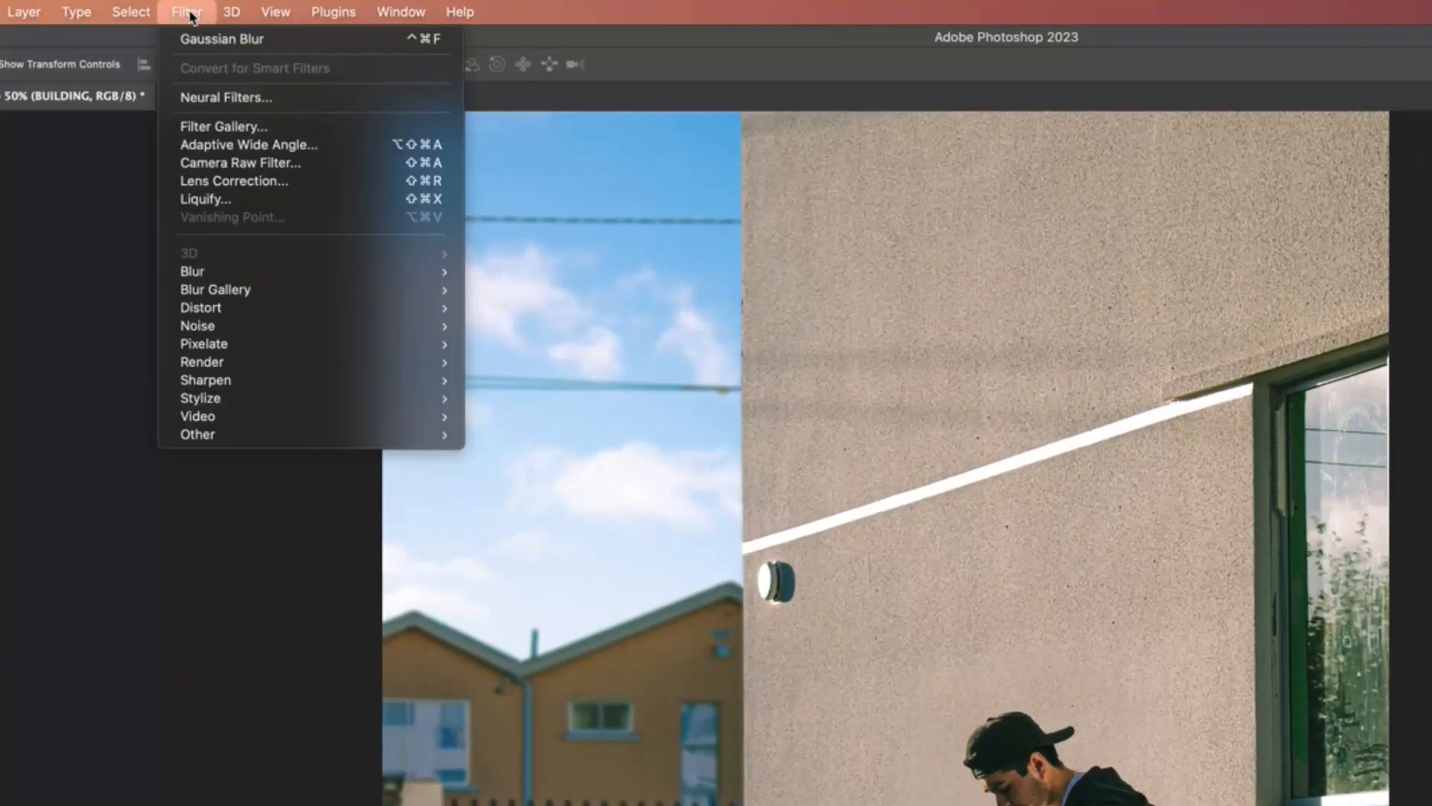
pyautogui.moveTo(291, 296)
pyautogui.click(575, 289)
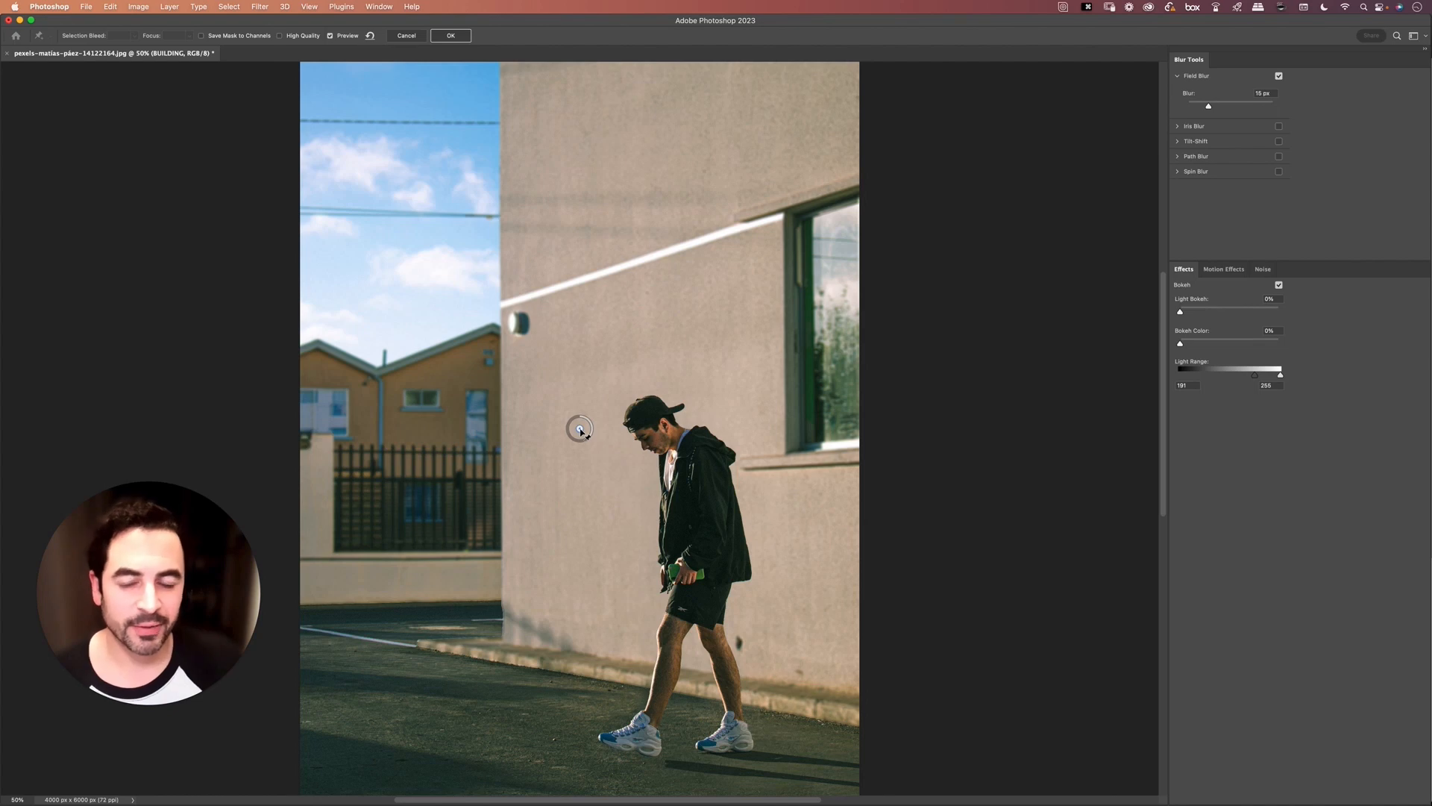
pyautogui.moveTo(580, 428); pyautogui.dragTo(786, 663)
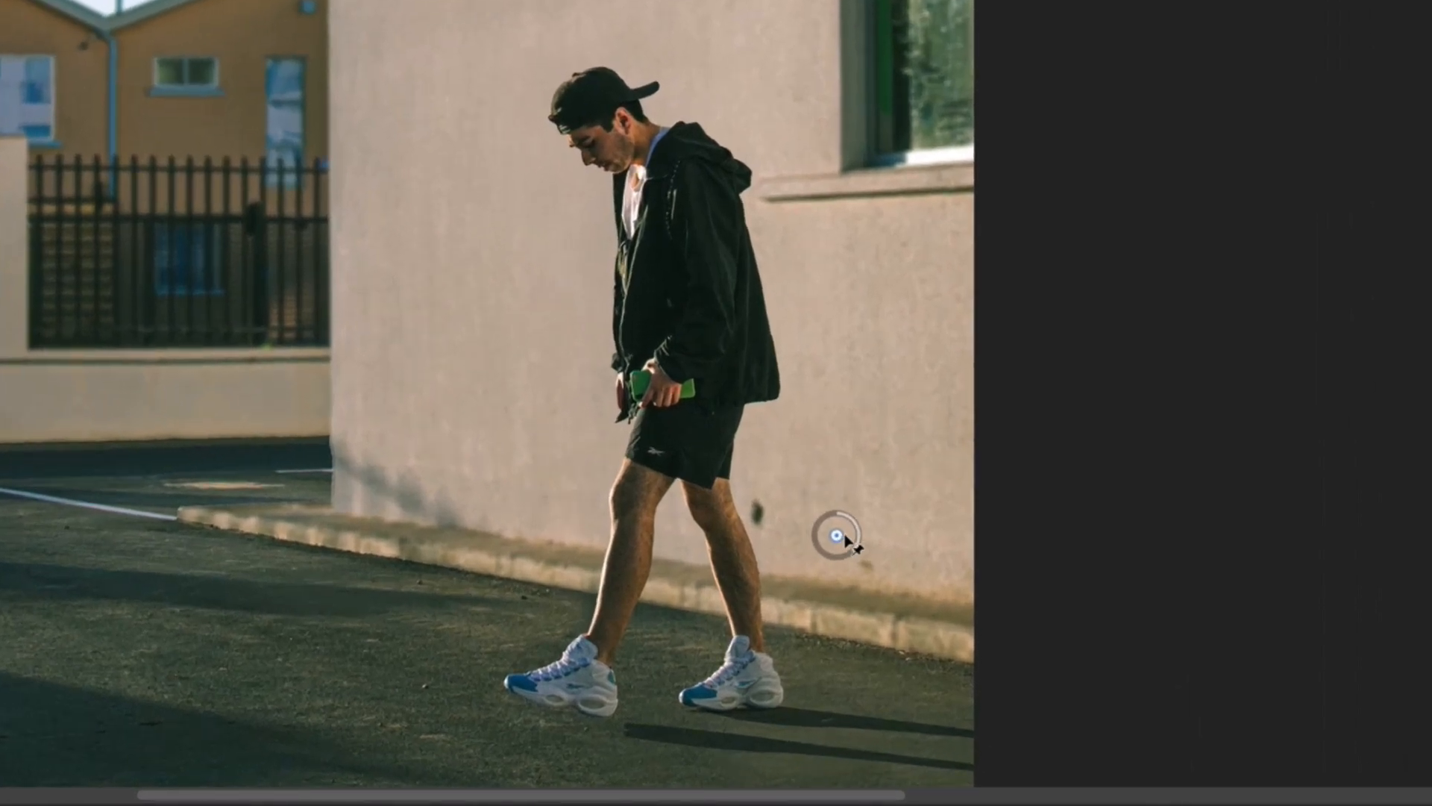
pyautogui.moveTo(845, 537); pyautogui.dragTo(849, 528)
pyautogui.moveTo(863, 548); pyautogui.dragTo(855, 506)
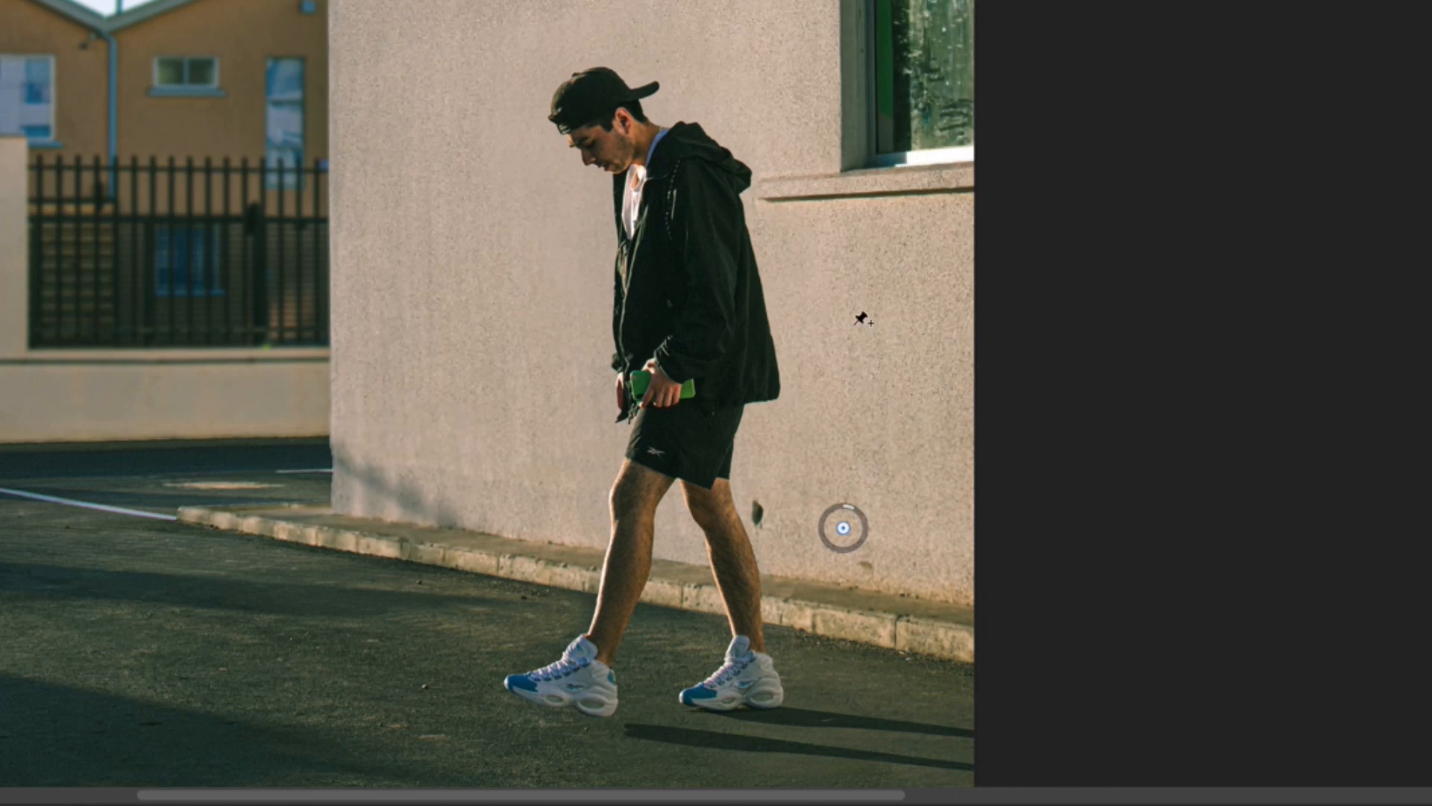
# Add a second Field Blur pin on the wall in front of the man, near the curb, and set its blur to about 17 px
pyautogui.click(459, 471)
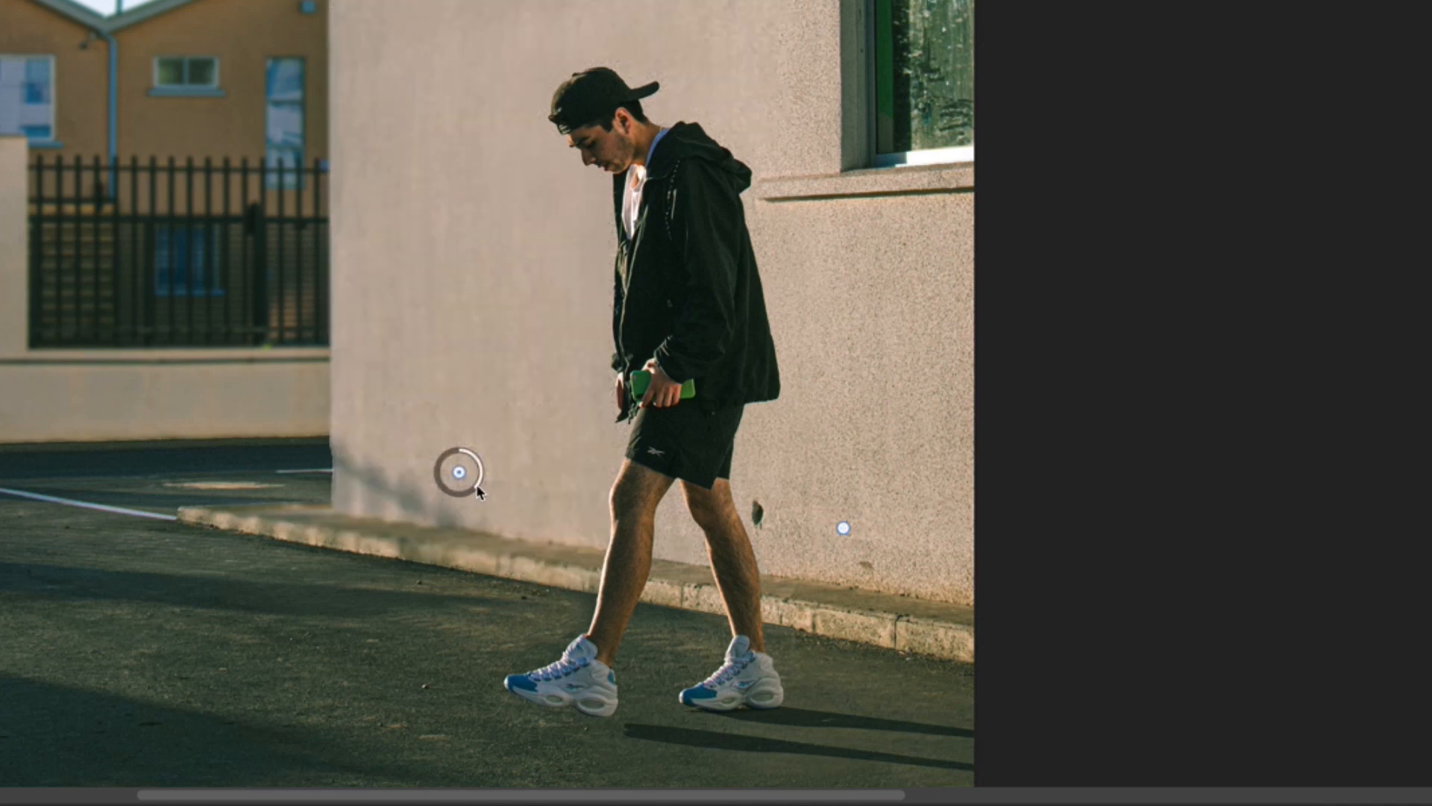
pyautogui.moveTo(481, 486); pyautogui.dragTo(475, 453)
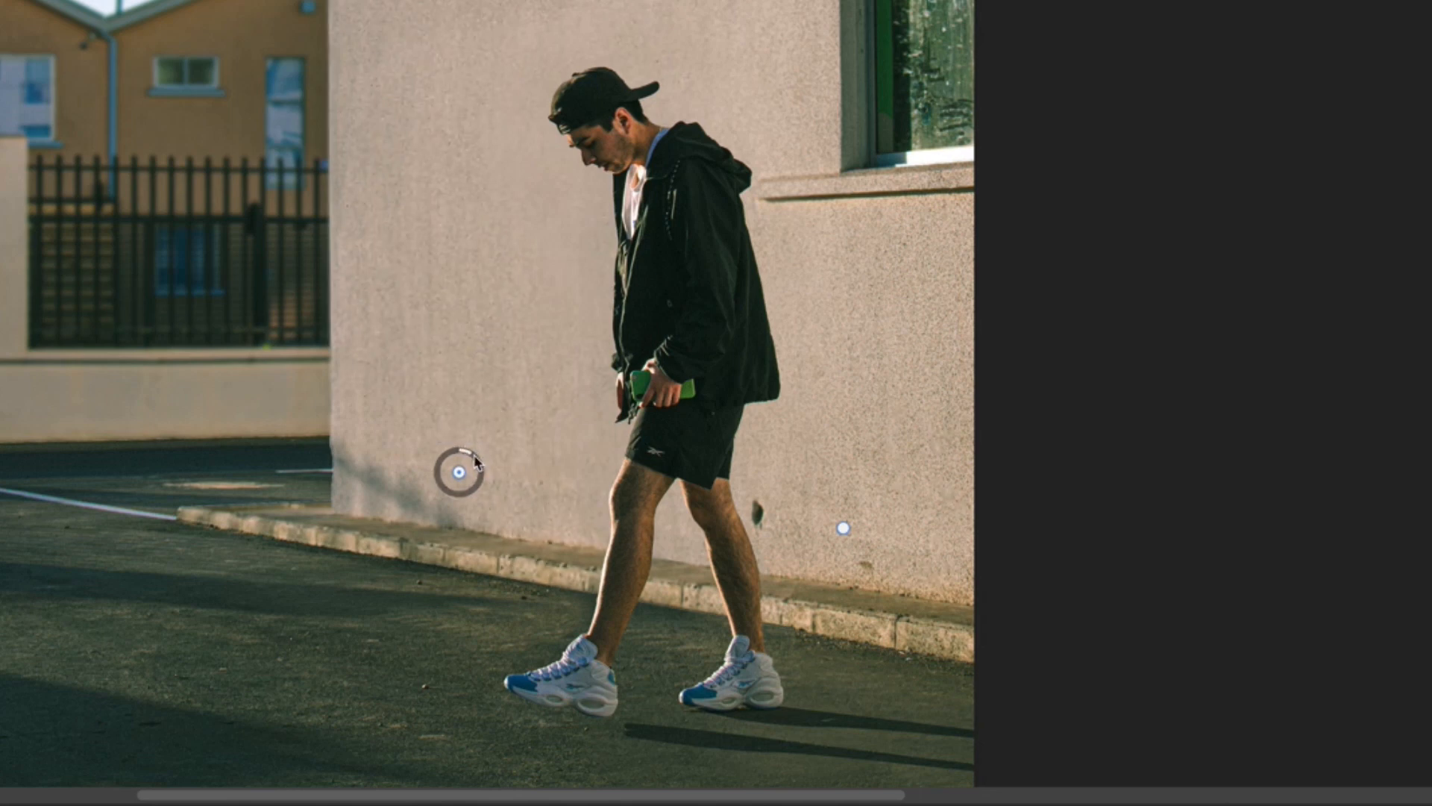
pyautogui.moveTo(477, 462); pyautogui.dragTo(471, 500)
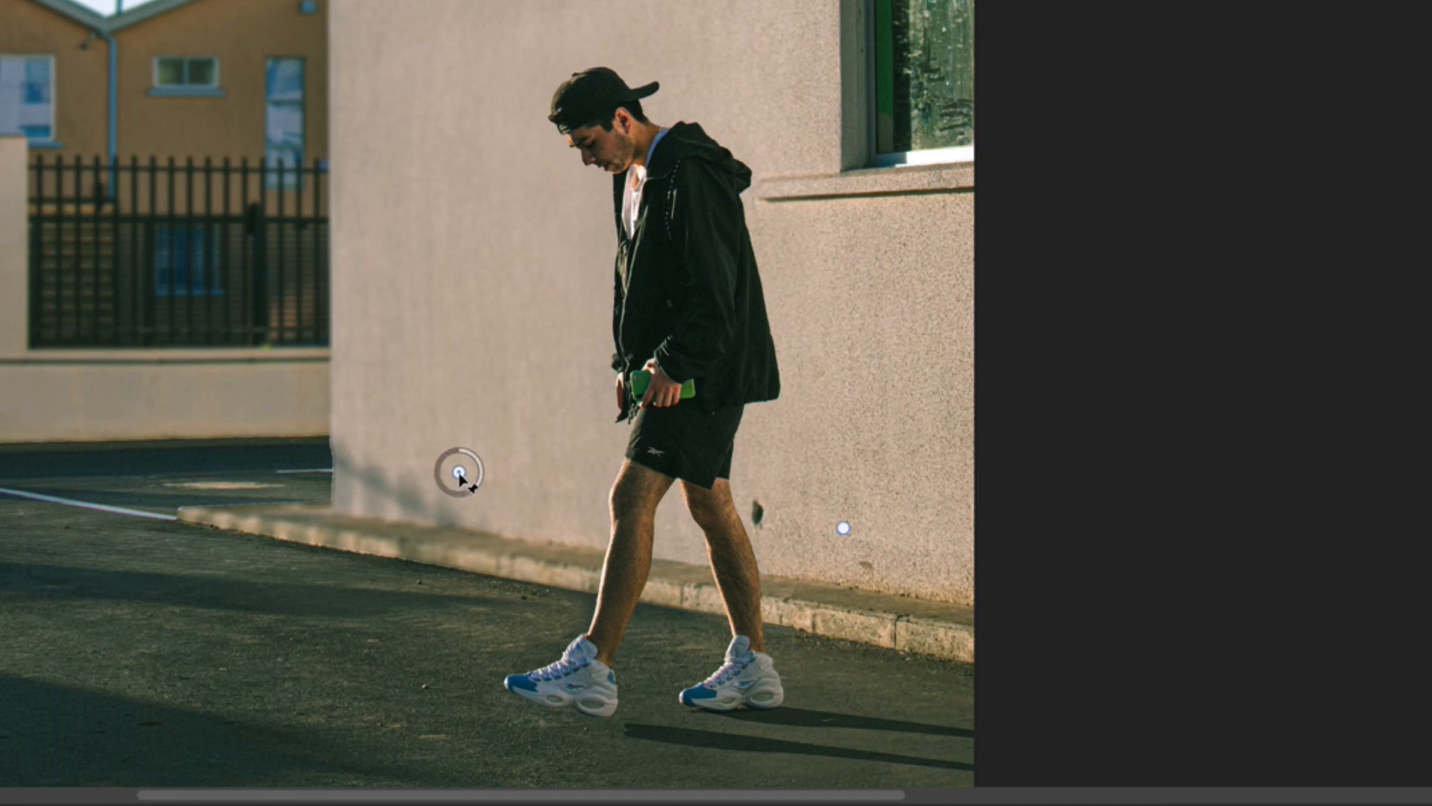
# Move the second blur pin up the wall beside the window, try a much stronger blur and set it to 10 px
pyautogui.moveTo(454, 476); pyautogui.dragTo(463, 163)
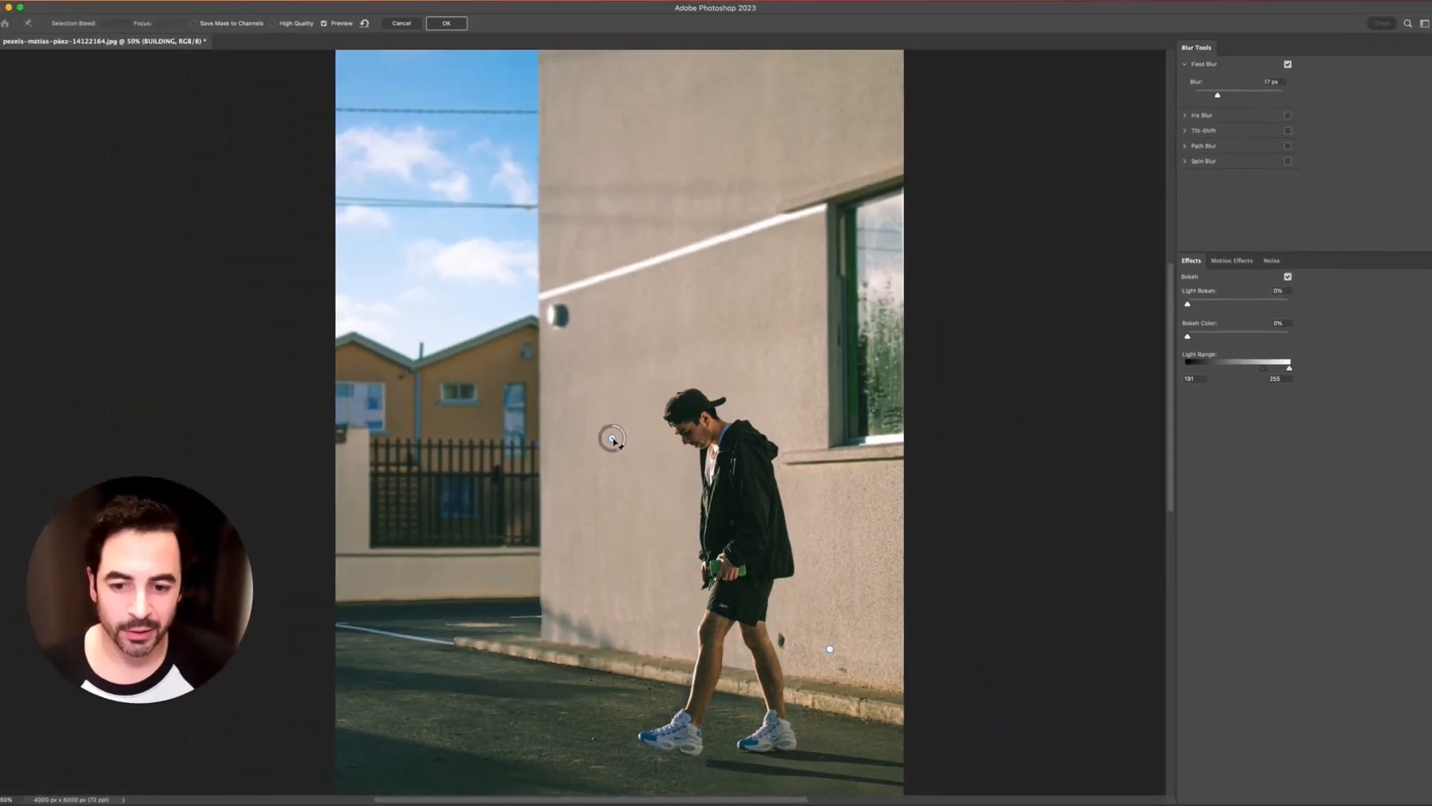
pyautogui.moveTo(562, 254); pyautogui.dragTo(919, 126)
pyautogui.moveTo(848, 365); pyautogui.dragTo(808, 284)
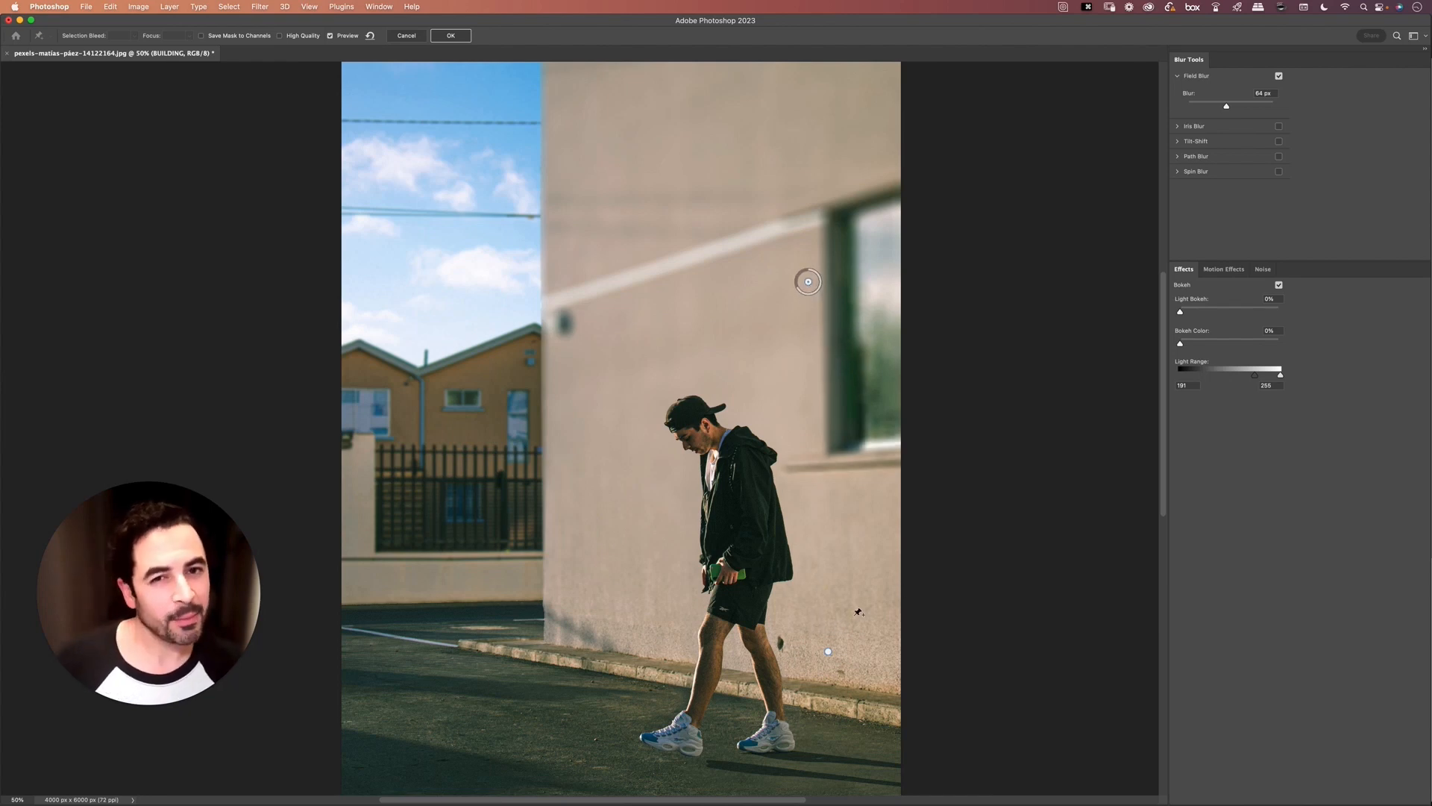
pyautogui.moveTo(799, 291); pyautogui.dragTo(818, 287)
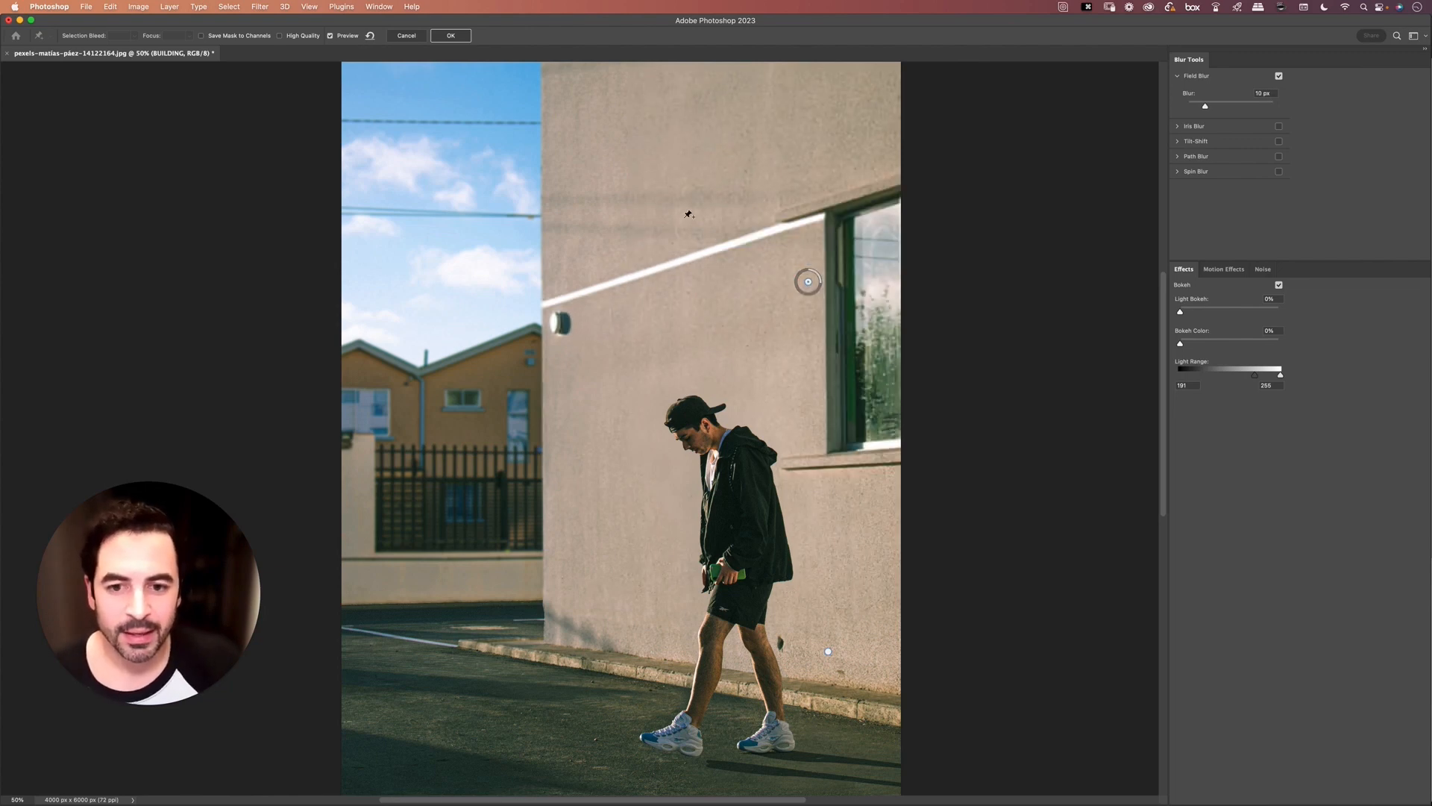
# Add a third pin high on the wall above the white line with 15 px blur and apply the Field Blur
pyautogui.click(639, 114)
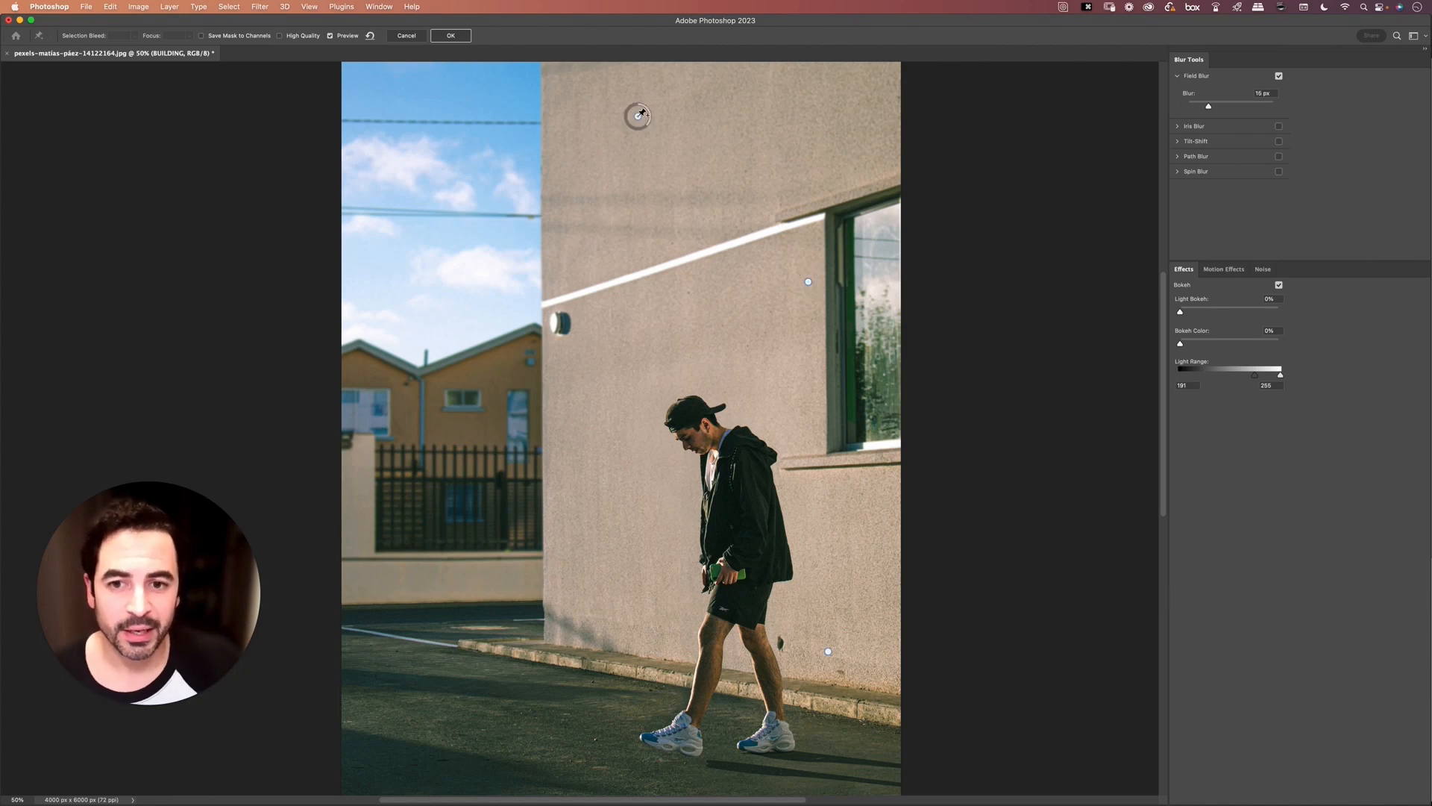
pyautogui.moveTo(646, 128)
pyautogui.mouseDown()
pyautogui.moveTo(630, 127)
pyautogui.moveTo(647, 130)
pyautogui.mouseUp()
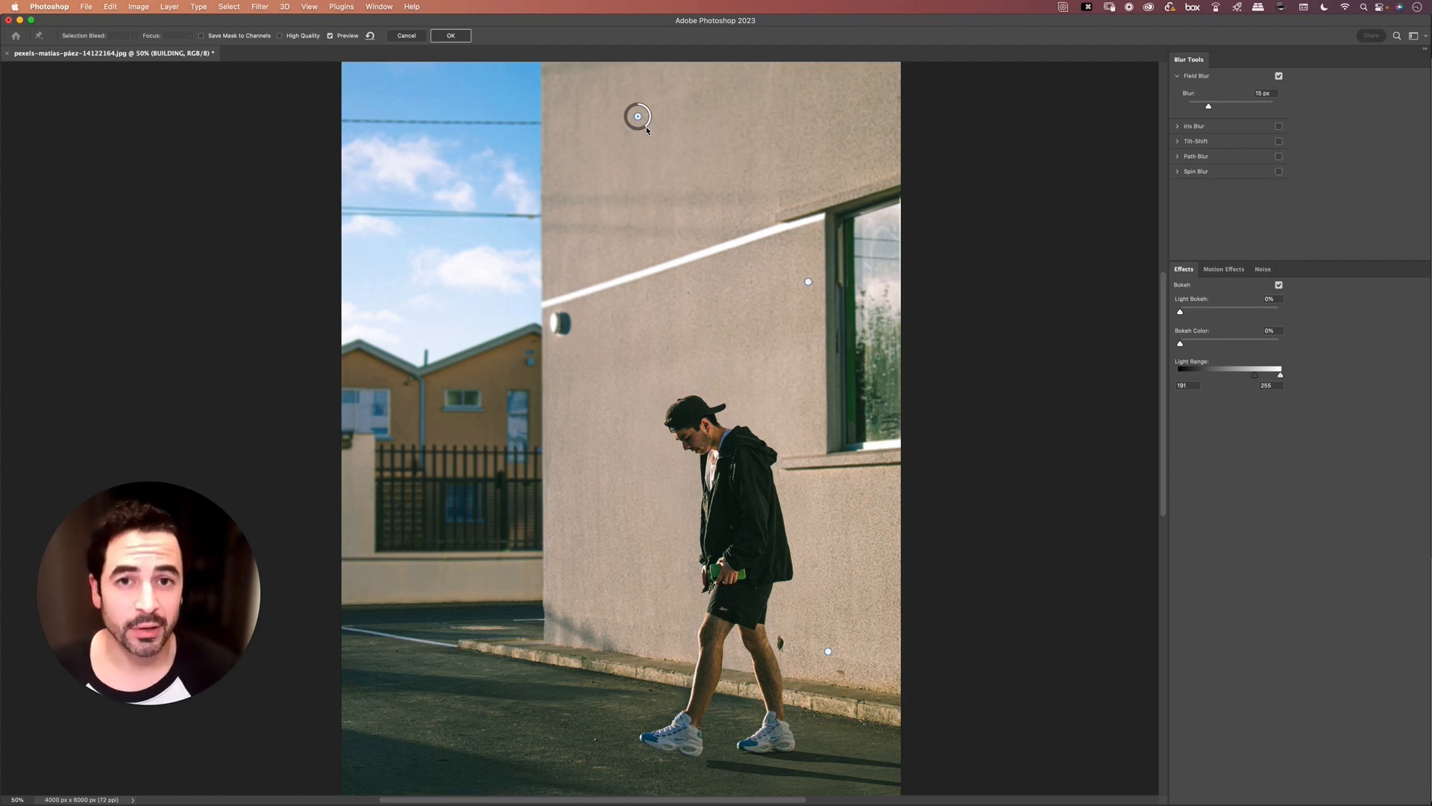
pyautogui.click(450, 36)
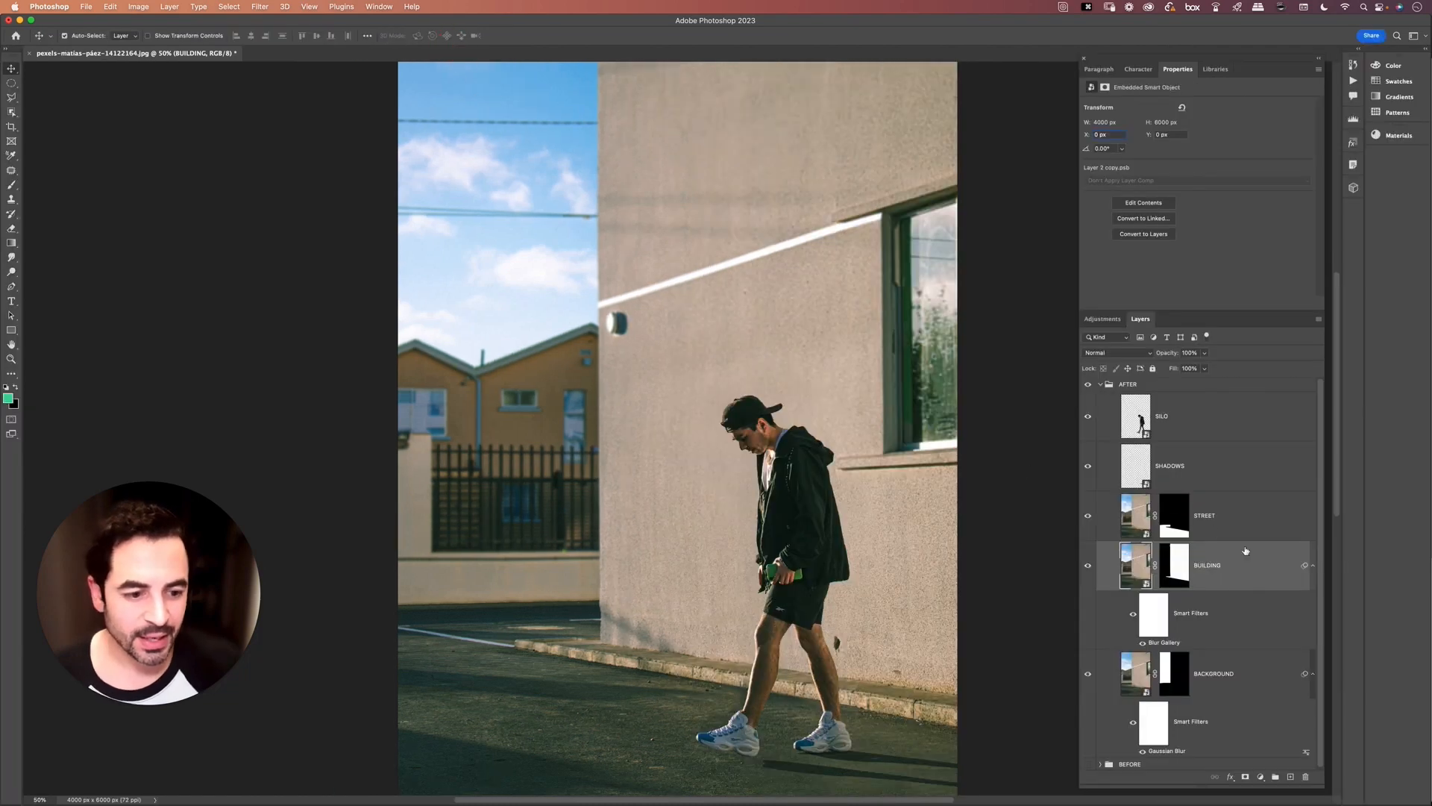
# Collapse BUILDING's smart filters, start a Field Blur on the STREET layer and add a pin at the road's far end with 14 px blur
pyautogui.click(1313, 565)
pyautogui.click(1271, 534)
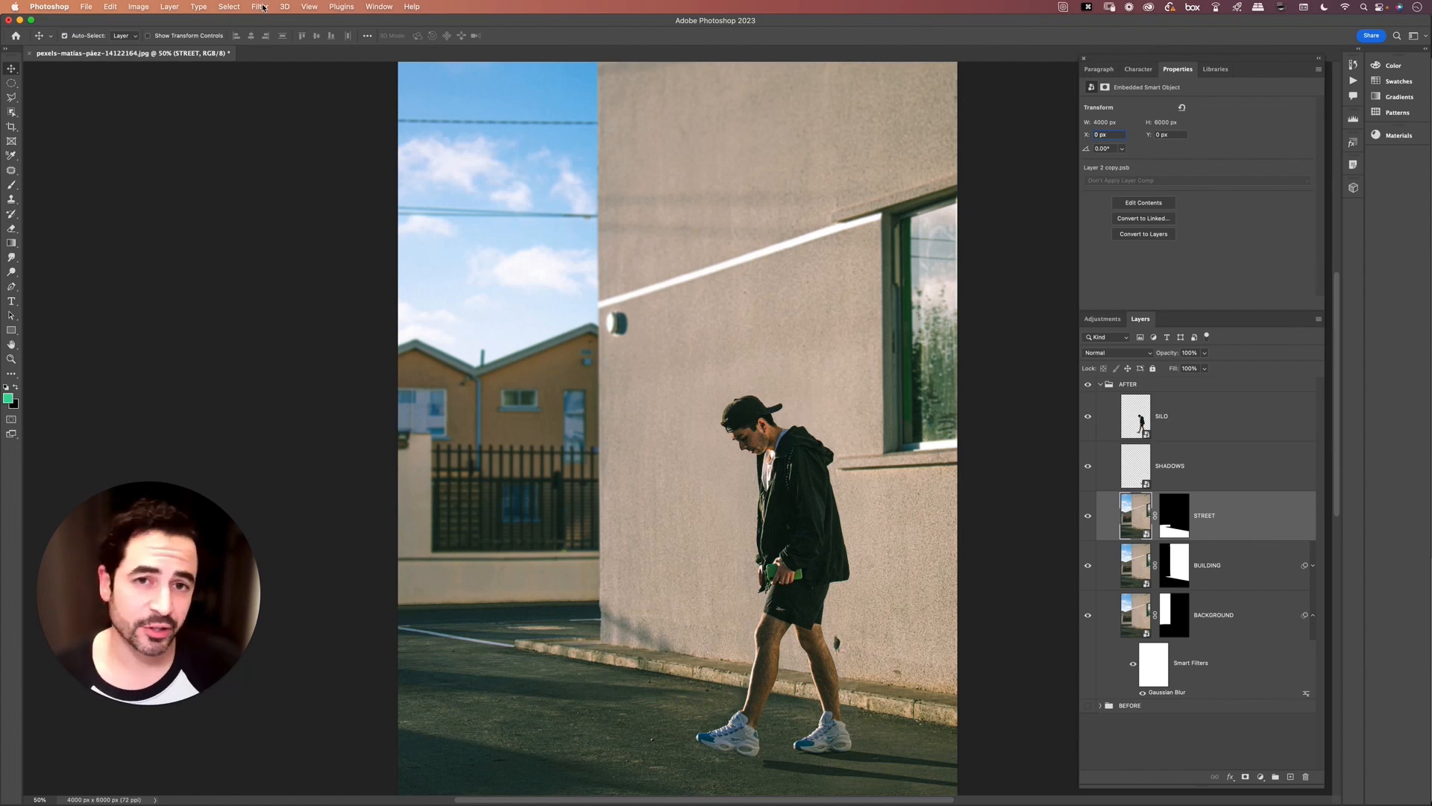
pyautogui.click(260, 7)
pyautogui.moveTo(314, 161)
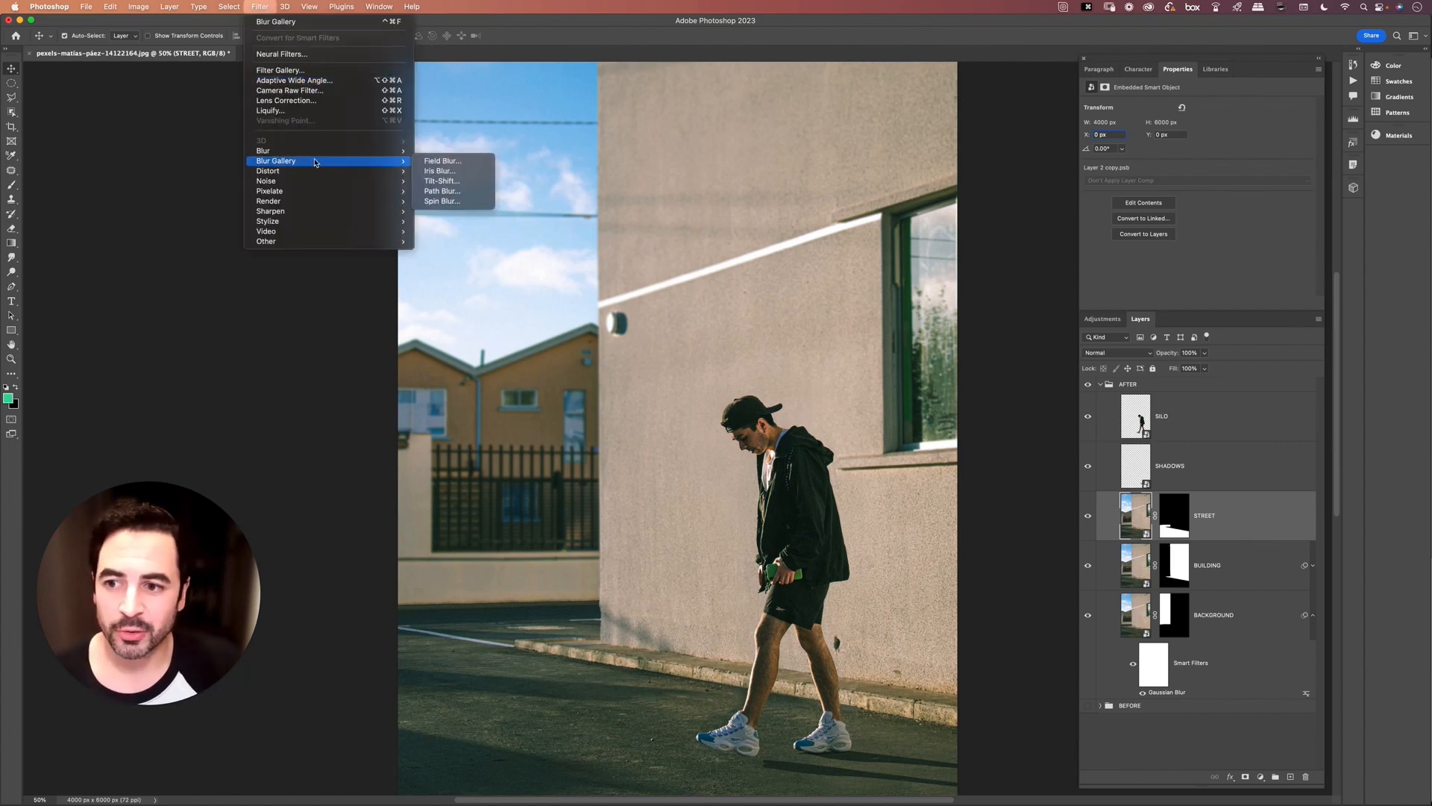
pyautogui.click(451, 161)
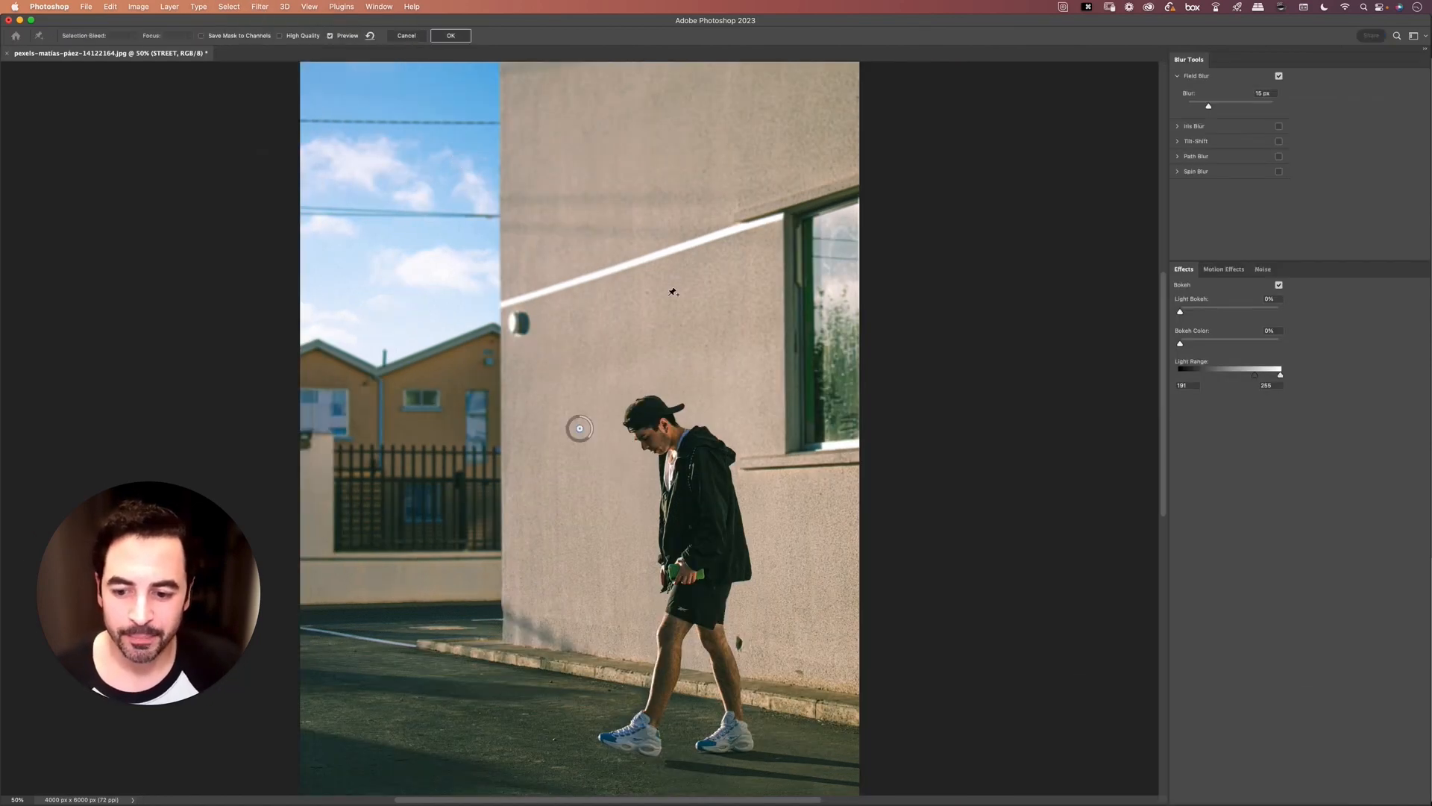
pyautogui.click(407, 617)
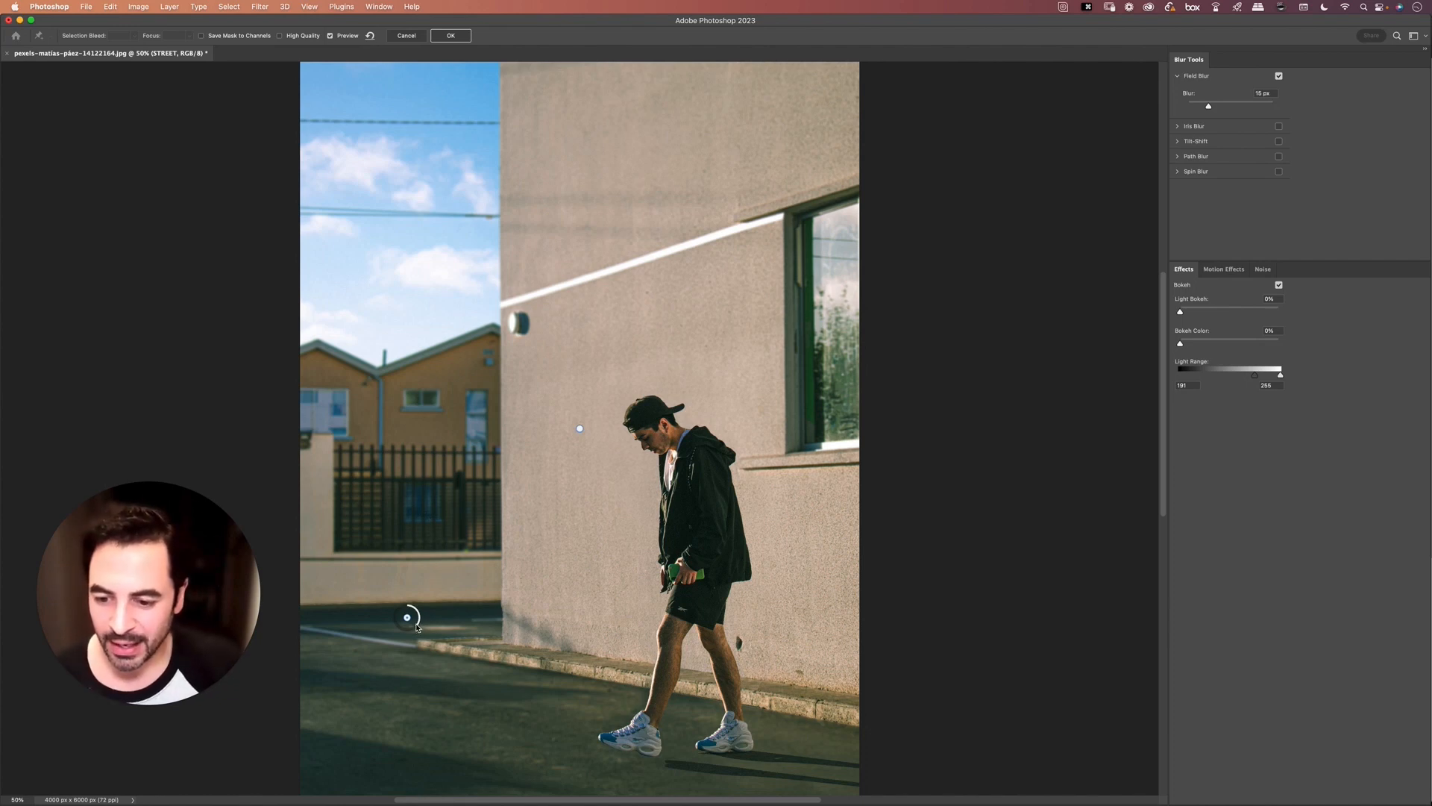
pyautogui.moveTo(417, 627); pyautogui.dragTo(420, 626)
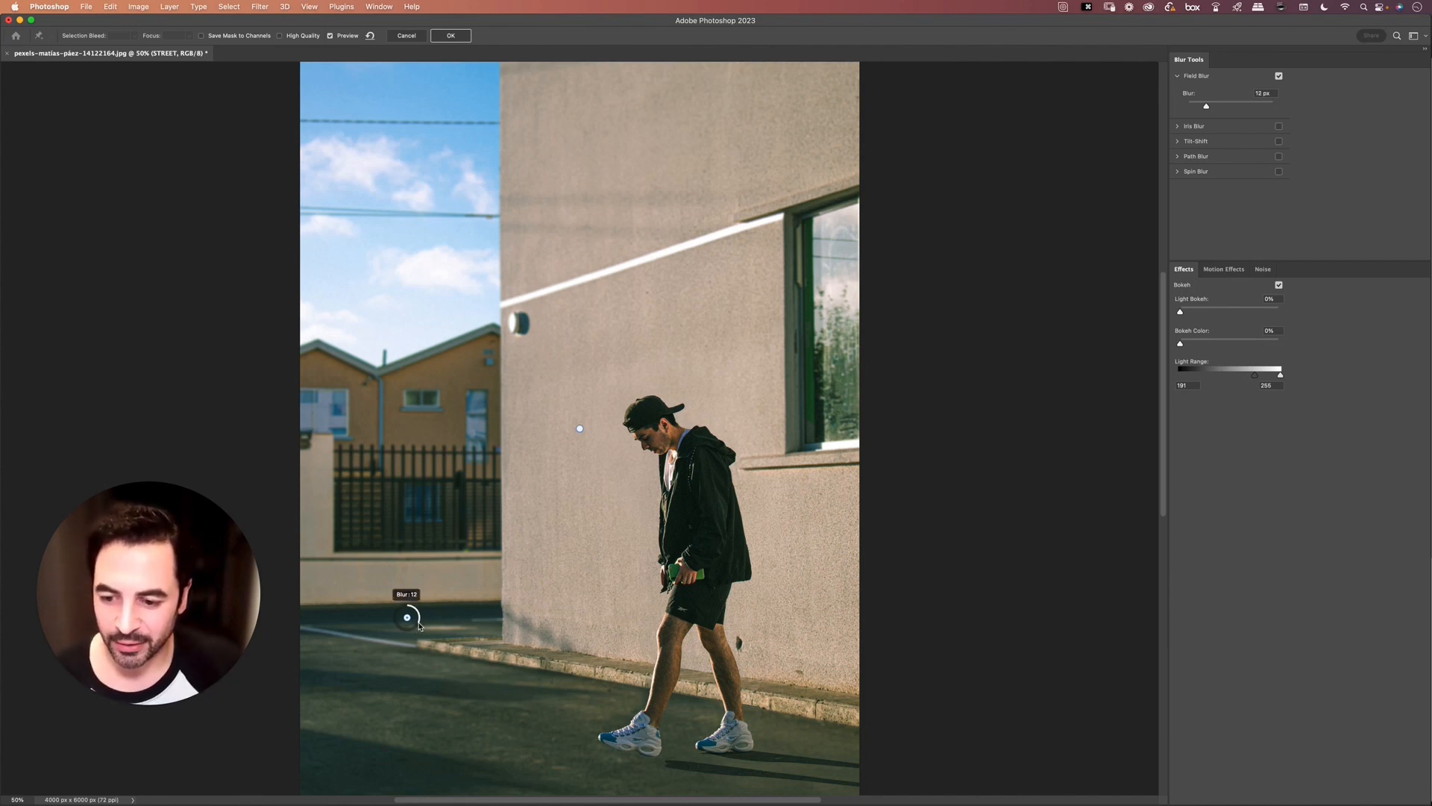
pyautogui.moveTo(416, 627); pyautogui.dragTo(417, 629)
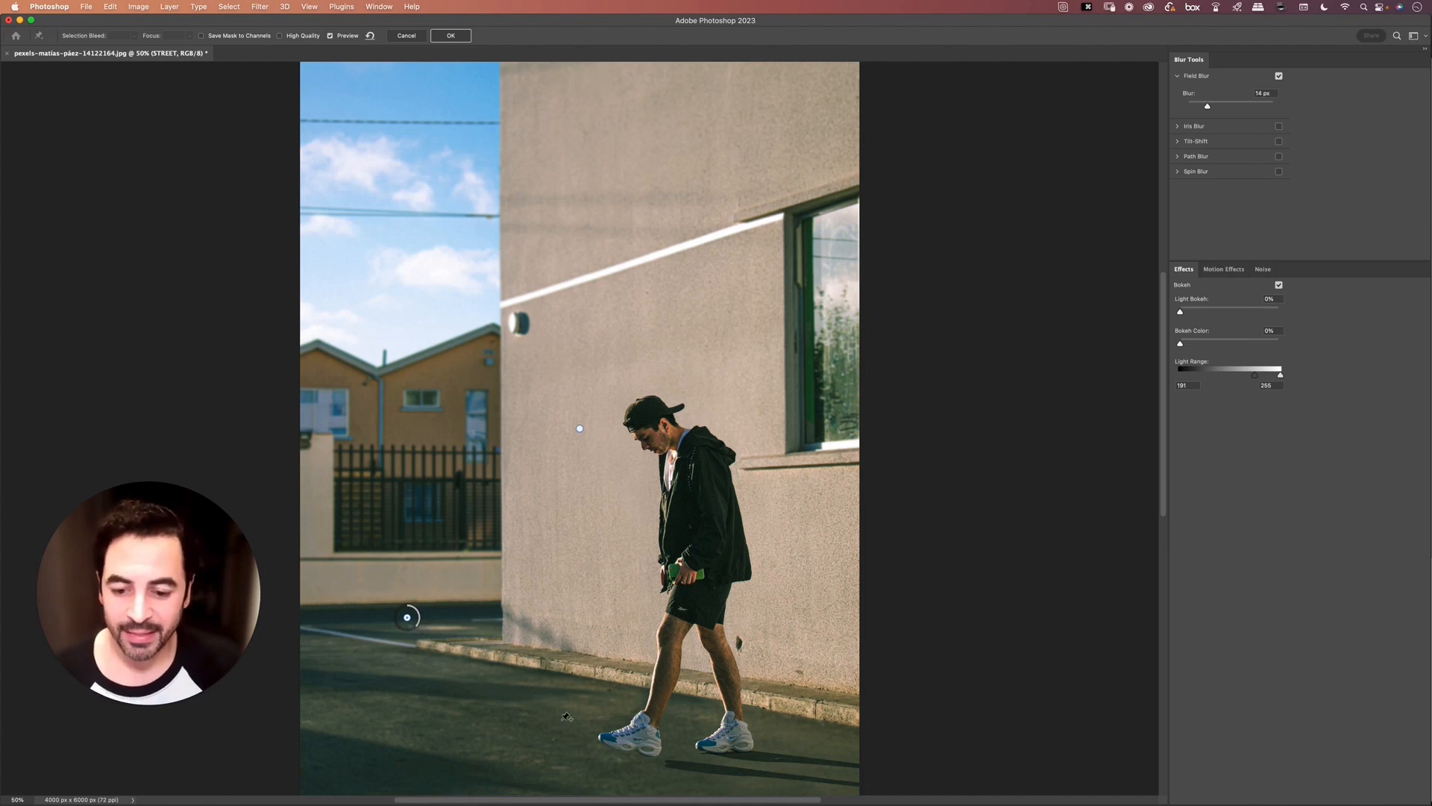
# Add another blur pin on the road in front of the man's feet with 2 px blur and apply the Field Blur
pyautogui.click(484, 702)
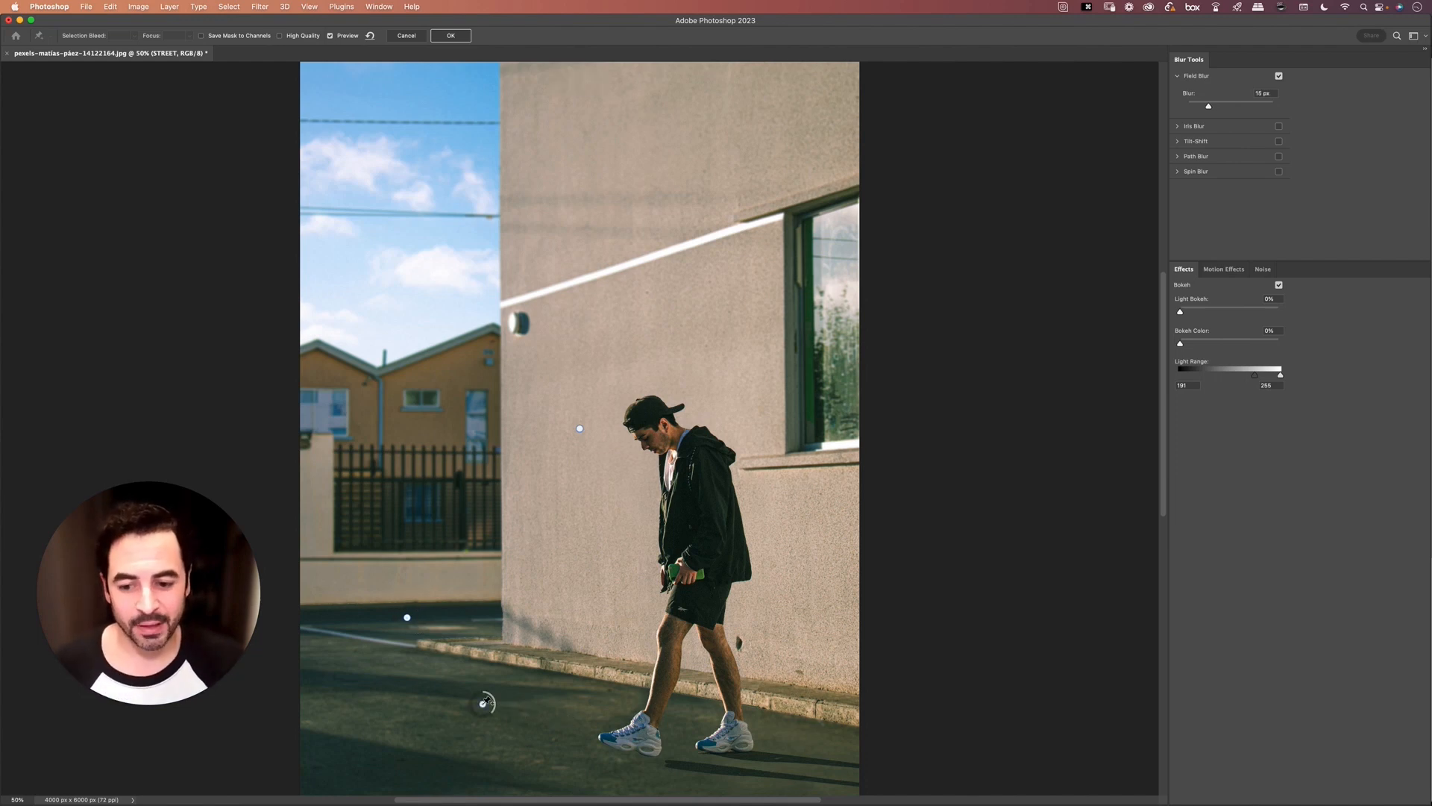
pyautogui.moveTo(492, 715); pyautogui.dragTo(490, 695)
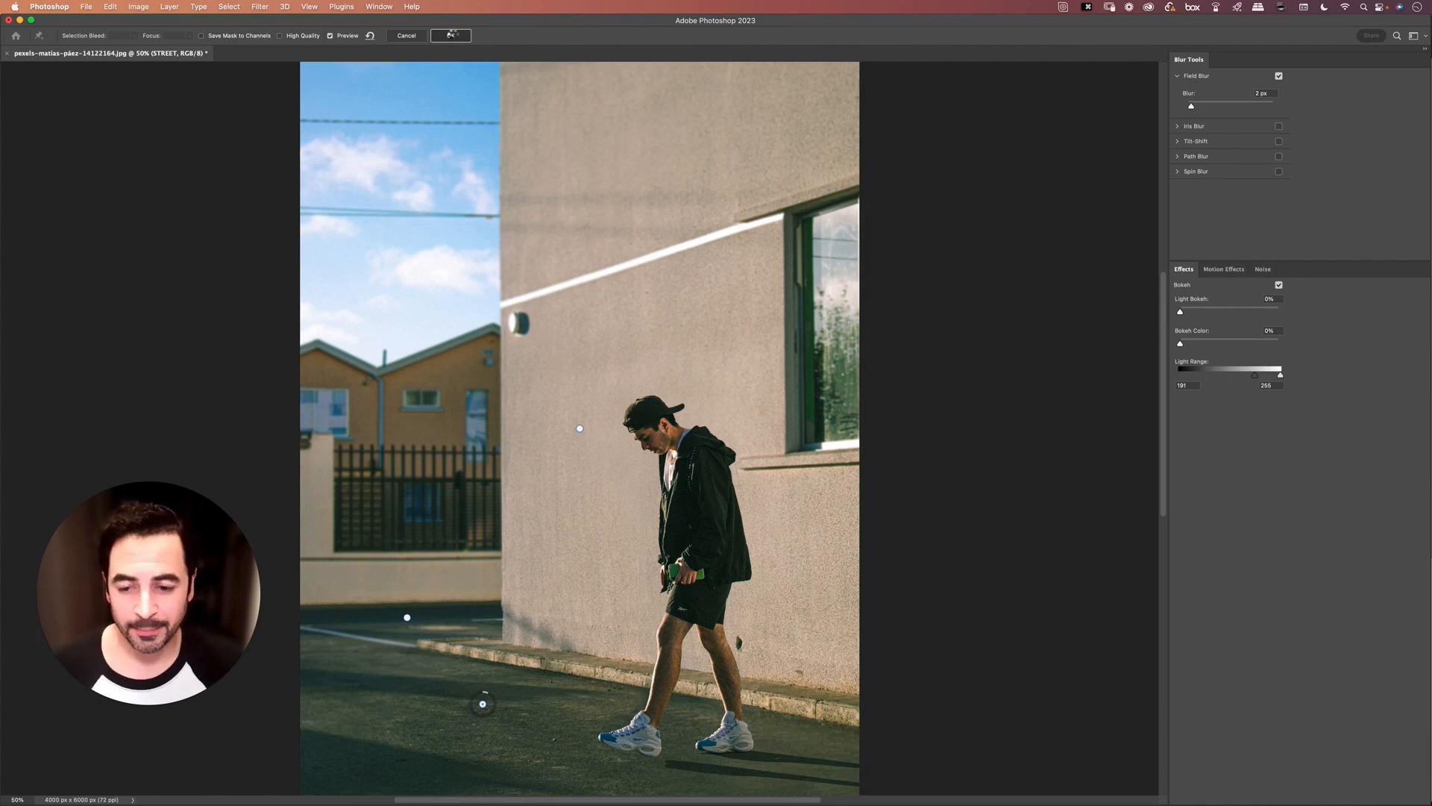
pyautogui.click(451, 35)
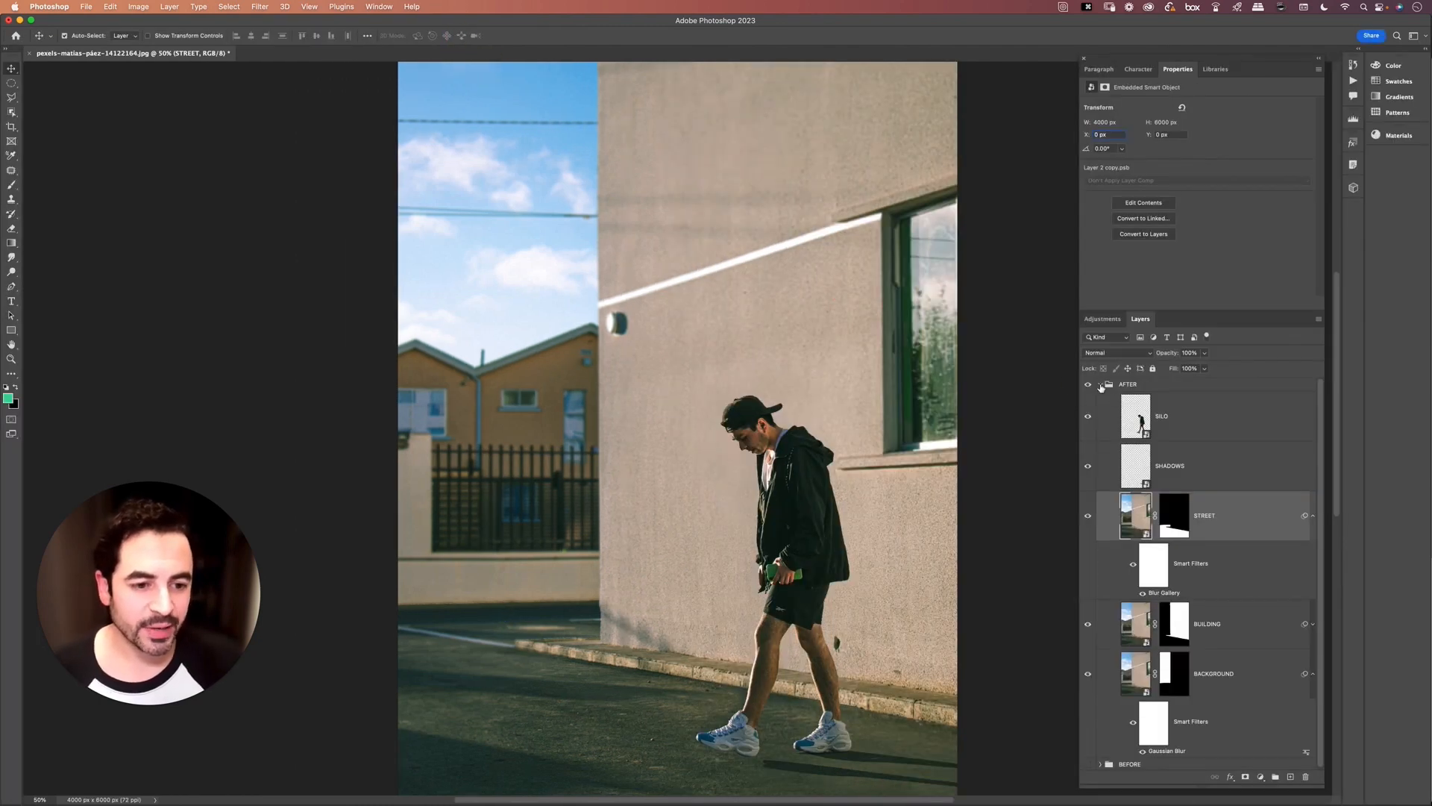
# Collapse the AFTER group, show the BEFORE group and toggle AFTER's visibility to compare the two versions
pyautogui.click(1101, 385)
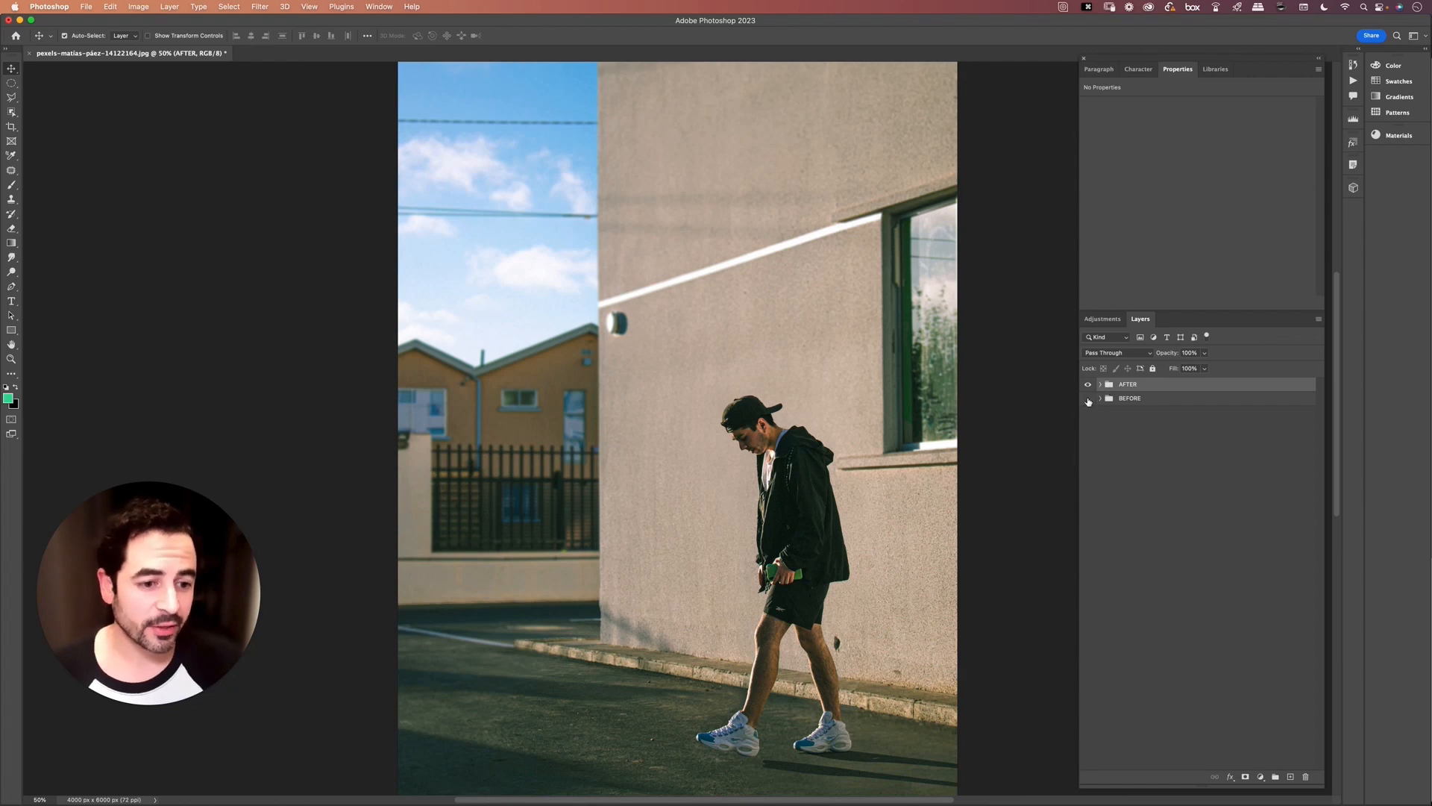
pyautogui.click(1088, 399)
pyautogui.click(1108, 397)
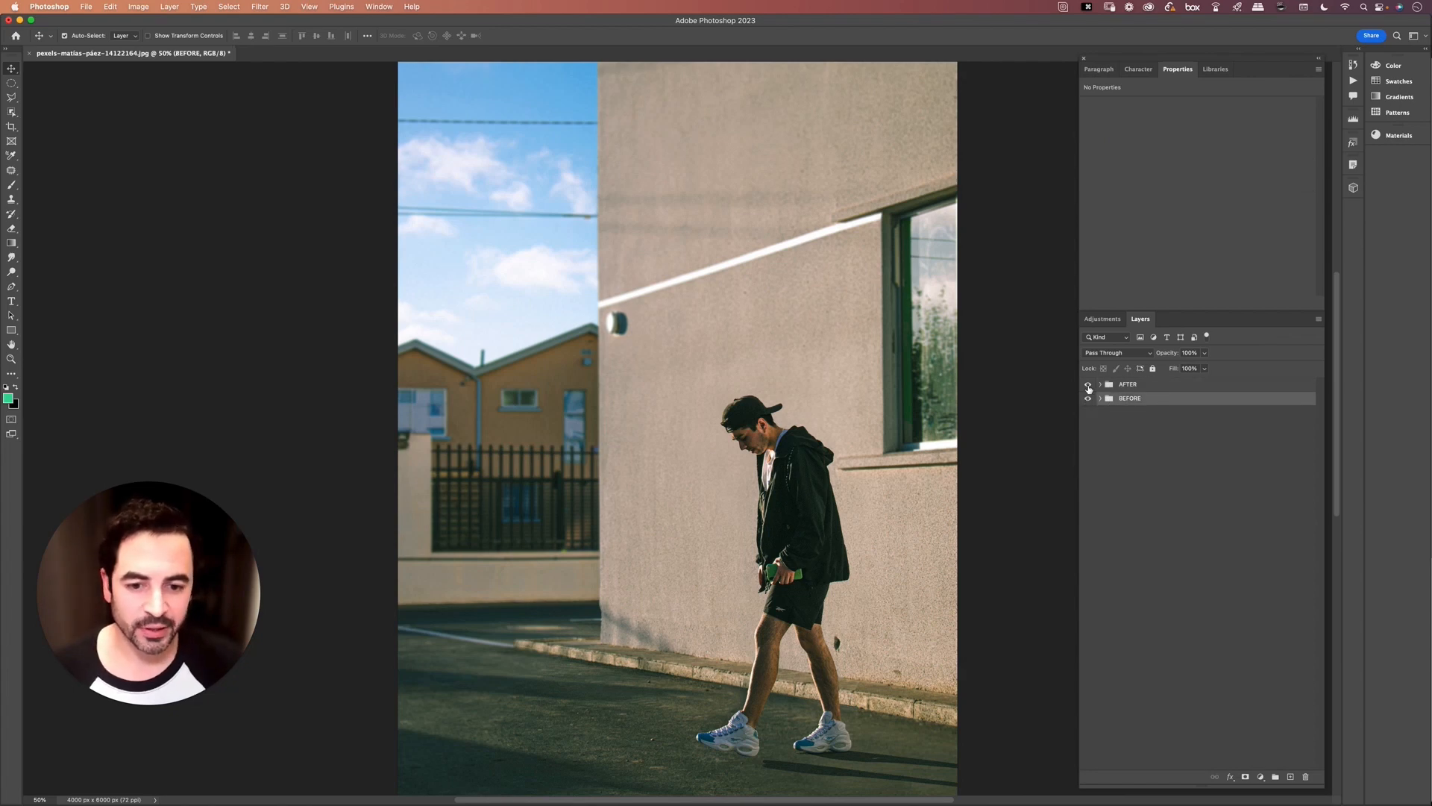
pyautogui.click(1088, 385)
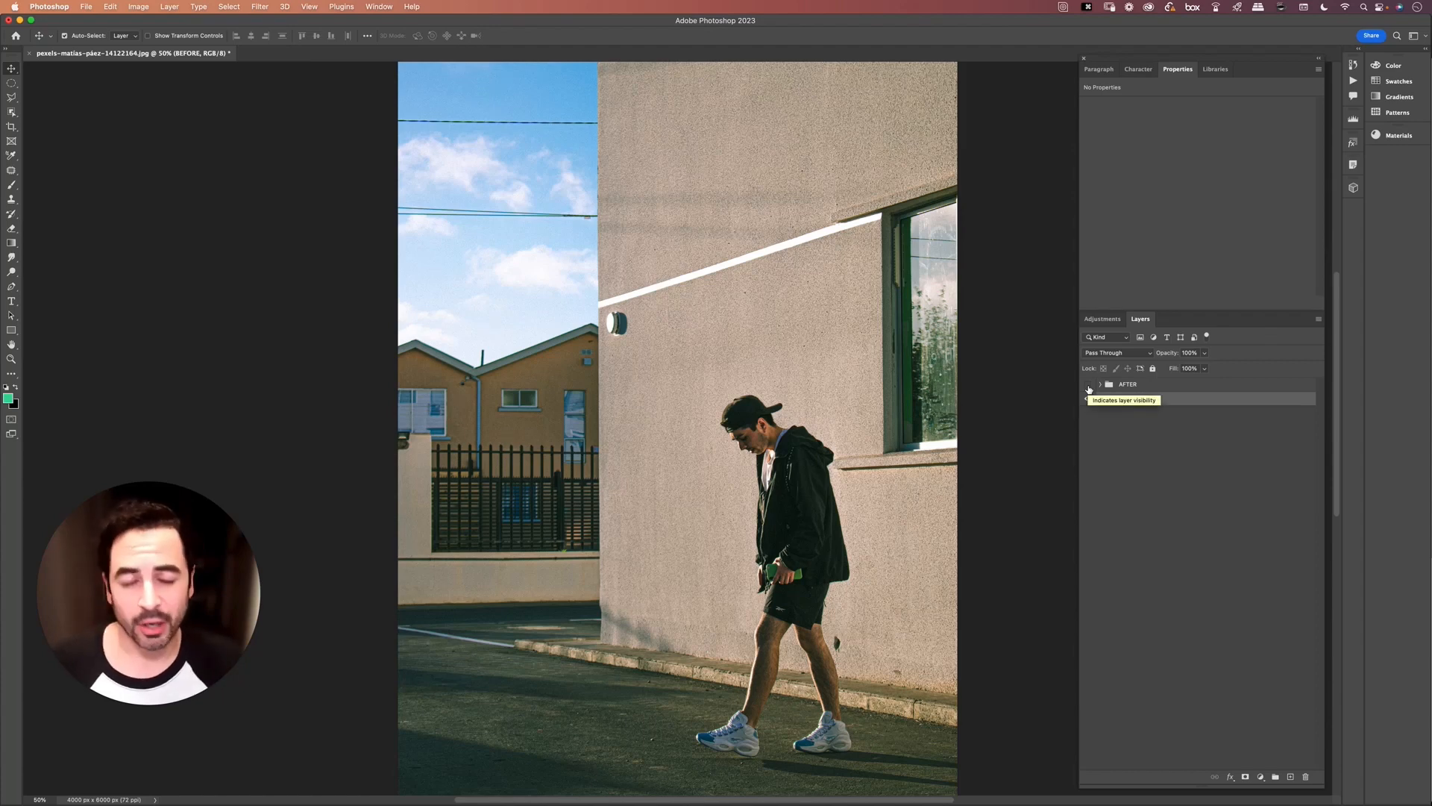
pyautogui.click(1088, 384)
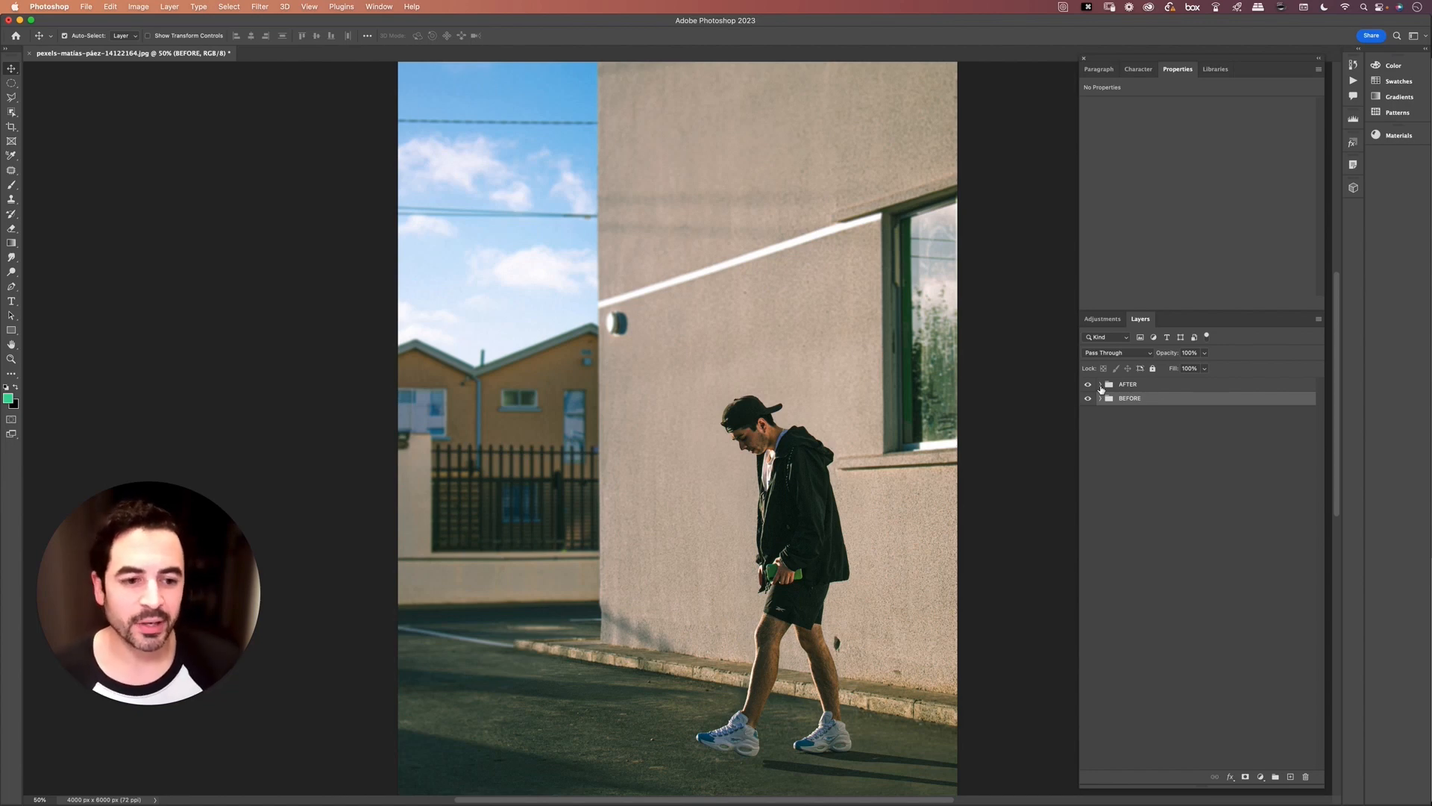
# Expand the AFTER group and collapse the smart filter lists of the STREET and BACKGROUND layers
pyautogui.click(1100, 385)
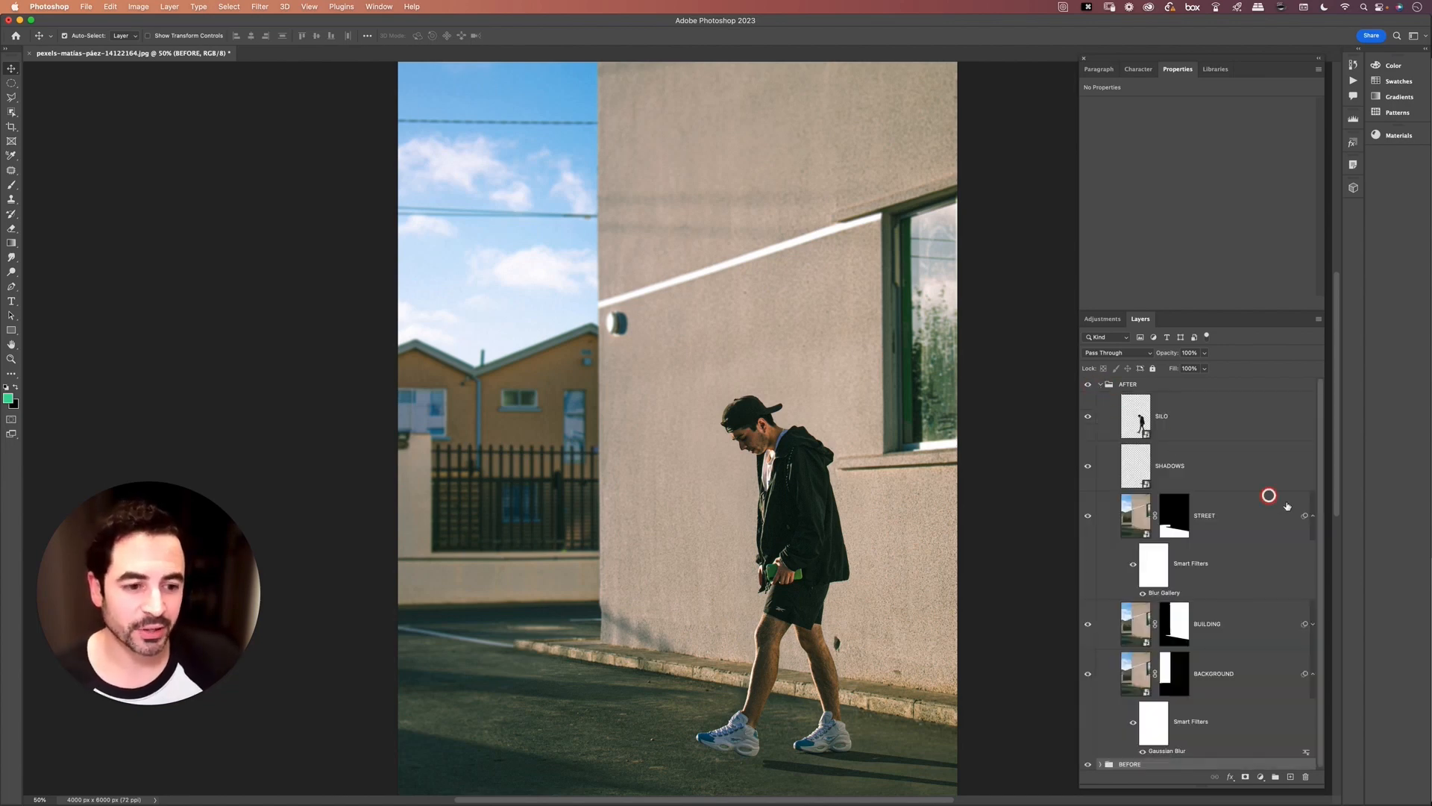
pyautogui.click(1266, 477)
pyautogui.click(1313, 515)
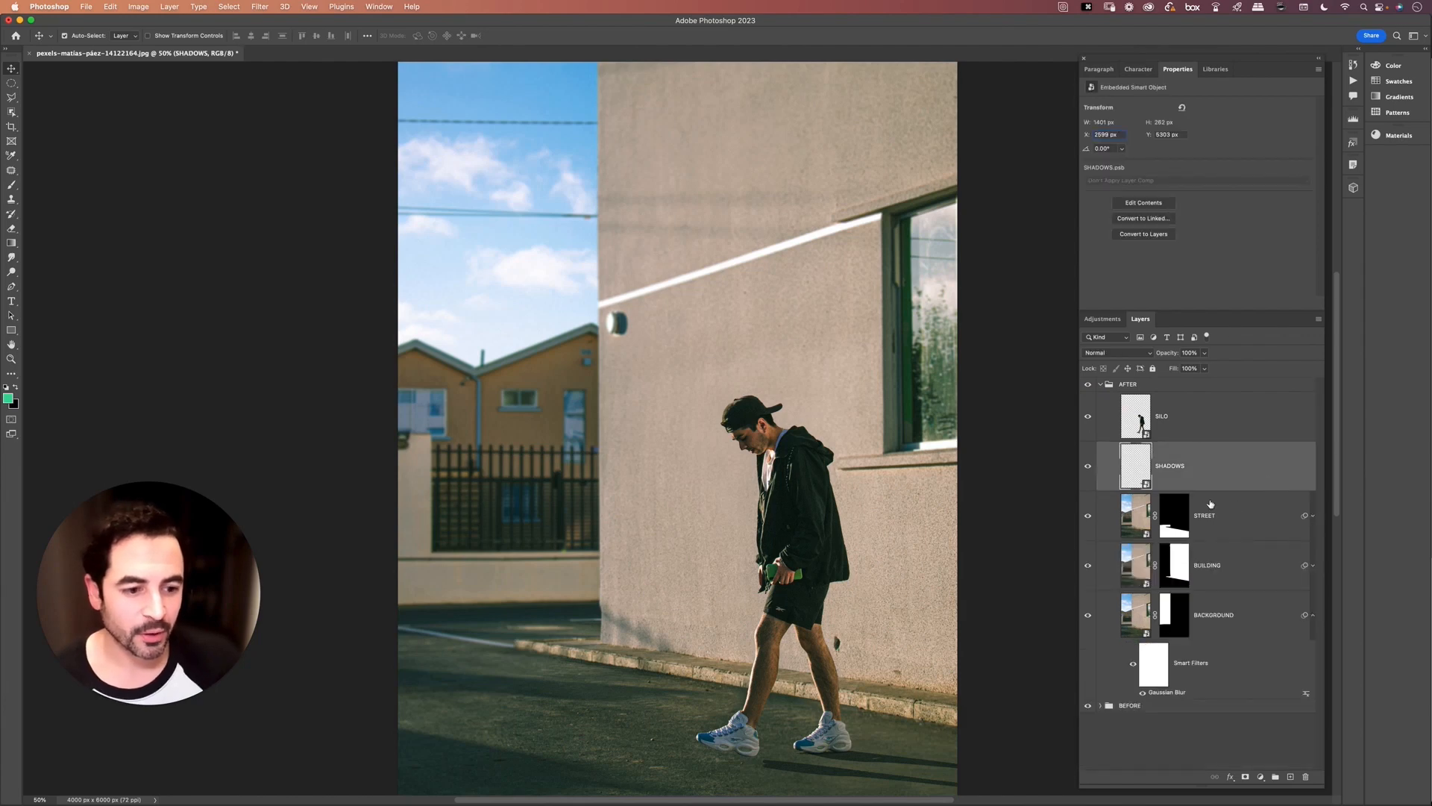
pyautogui.click(1240, 519)
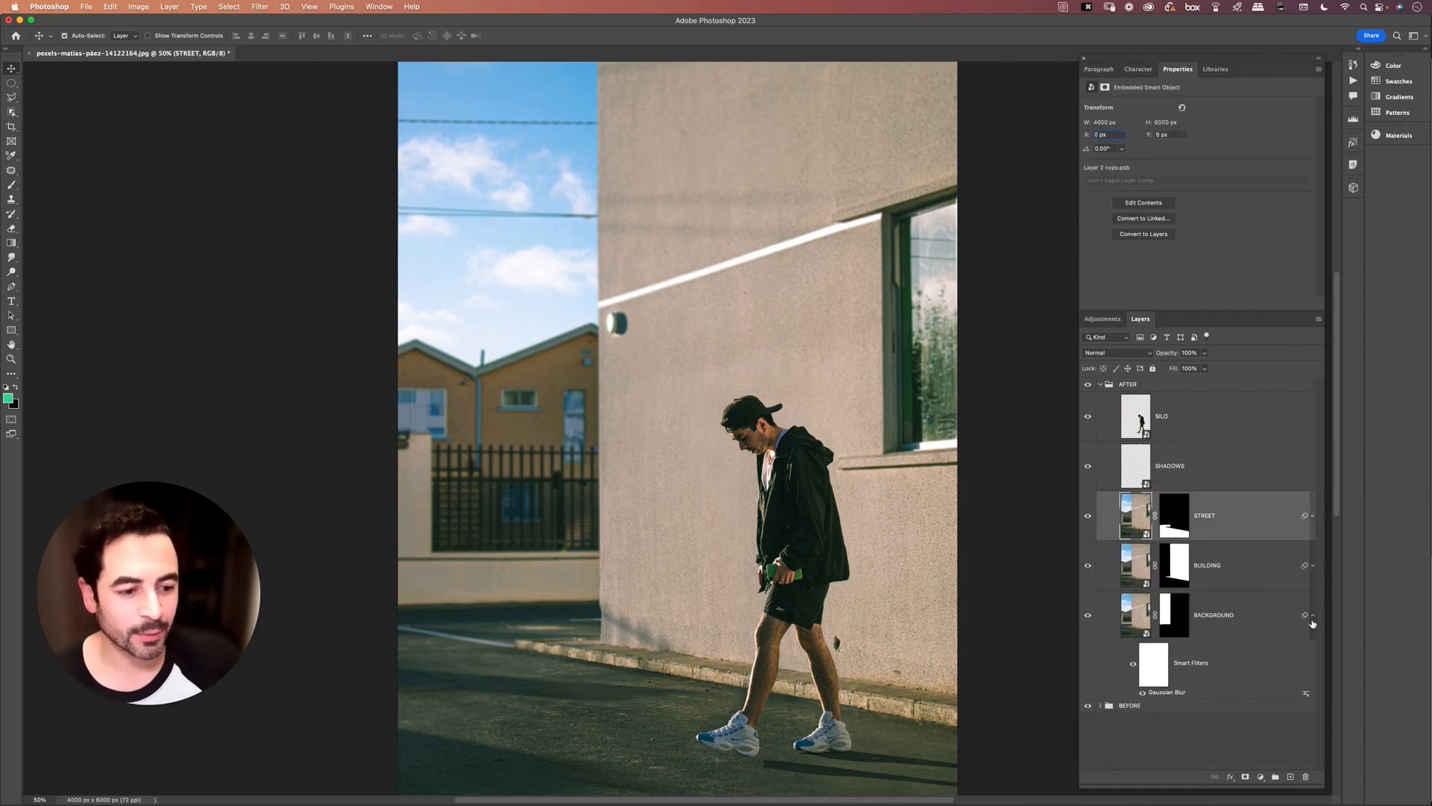
pyautogui.click(1312, 615)
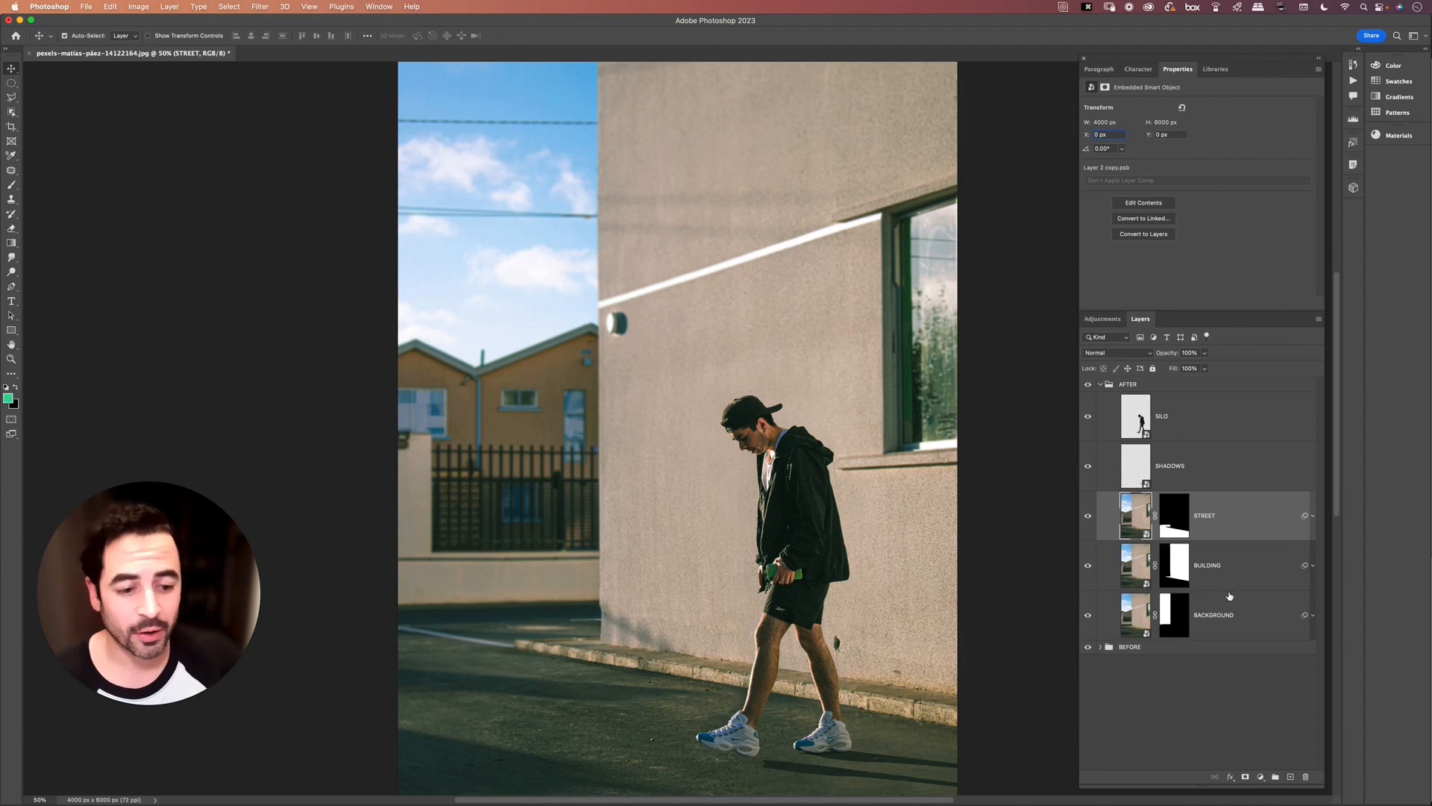
# Reopen the BACKGROUND layer's Gaussian Blur smart filter and set its radius to about 9 pixels
pyautogui.click(1312, 616)
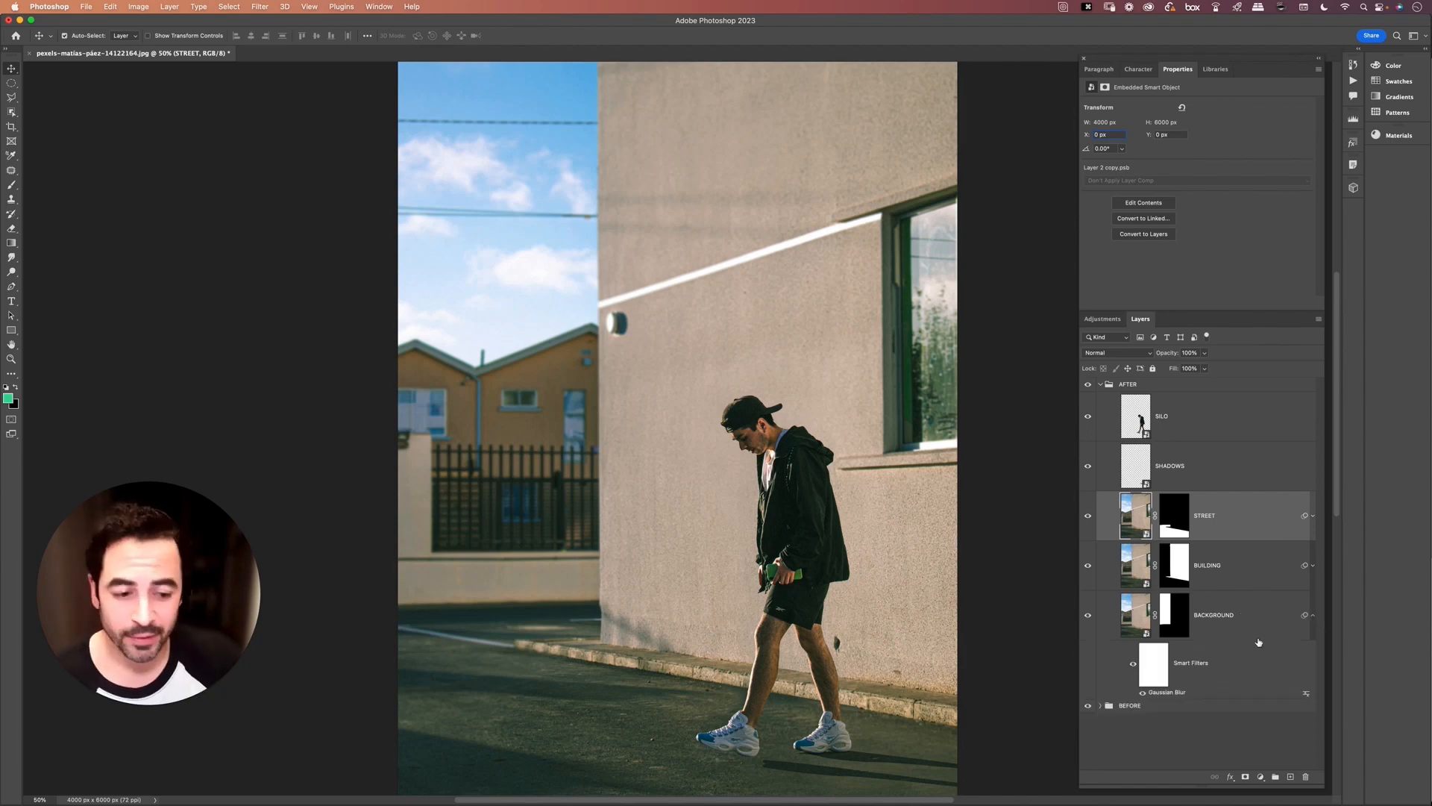
pyautogui.doubleClick(1167, 693)
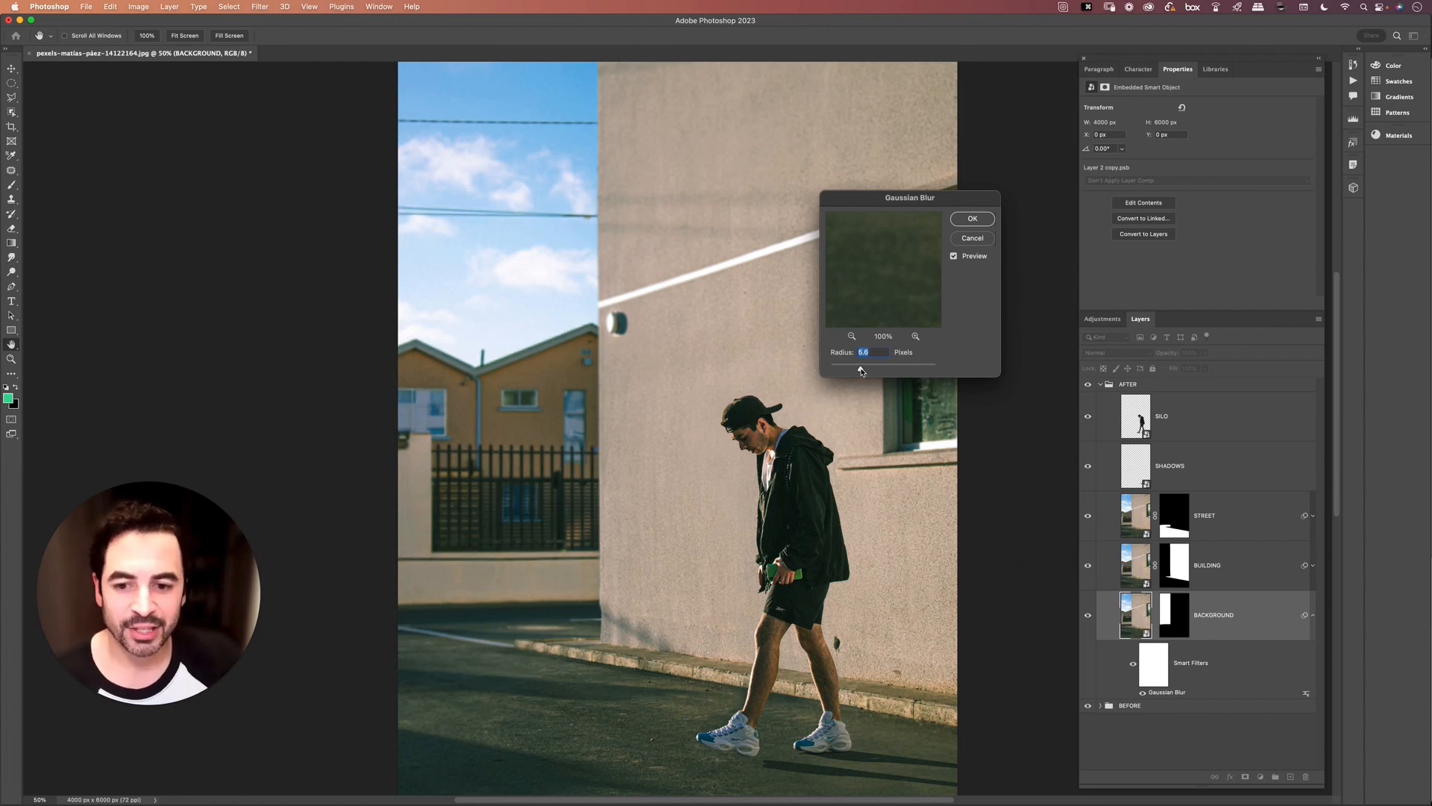
pyautogui.moveTo(868, 372)
pyautogui.mouseDown()
pyautogui.moveTo(851, 369)
pyautogui.moveTo(889, 369)
pyautogui.moveTo(871, 373)
pyautogui.mouseUp()
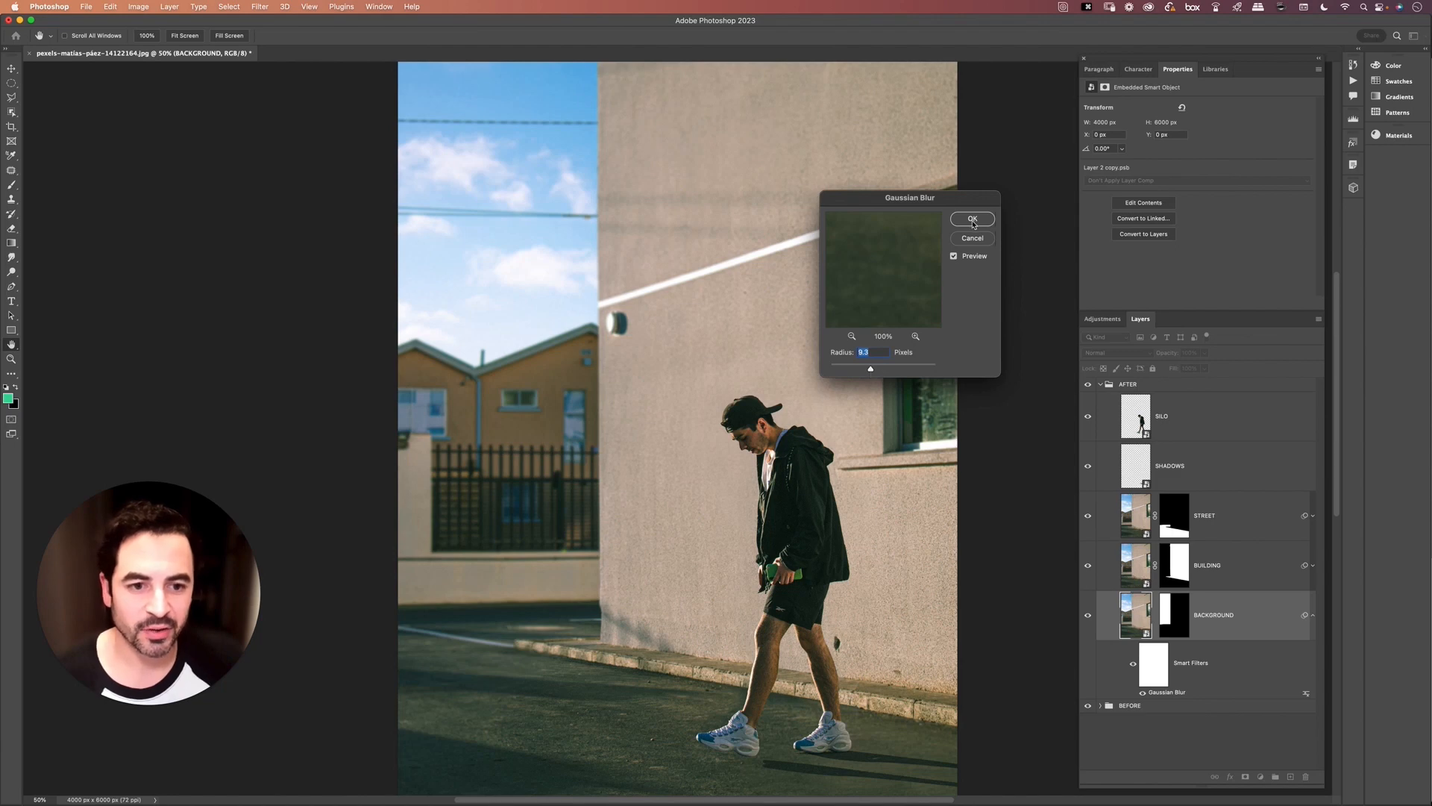
pyautogui.click(973, 219)
# Point out the SILO and SHADOWS layers by selecting each in turn and collapse the AFTER group
pyautogui.click(1196, 432)
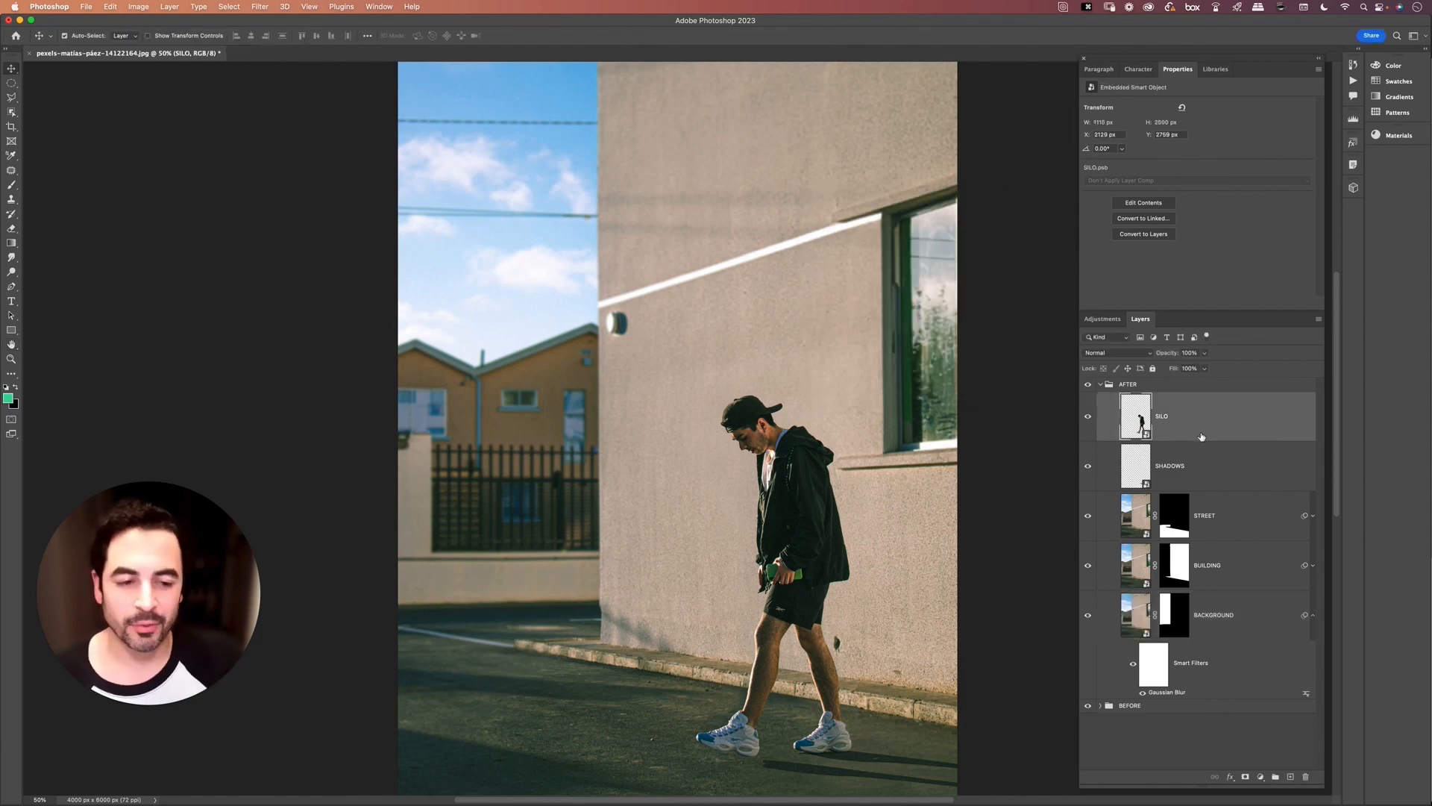
pyautogui.click(1203, 479)
pyautogui.click(1101, 386)
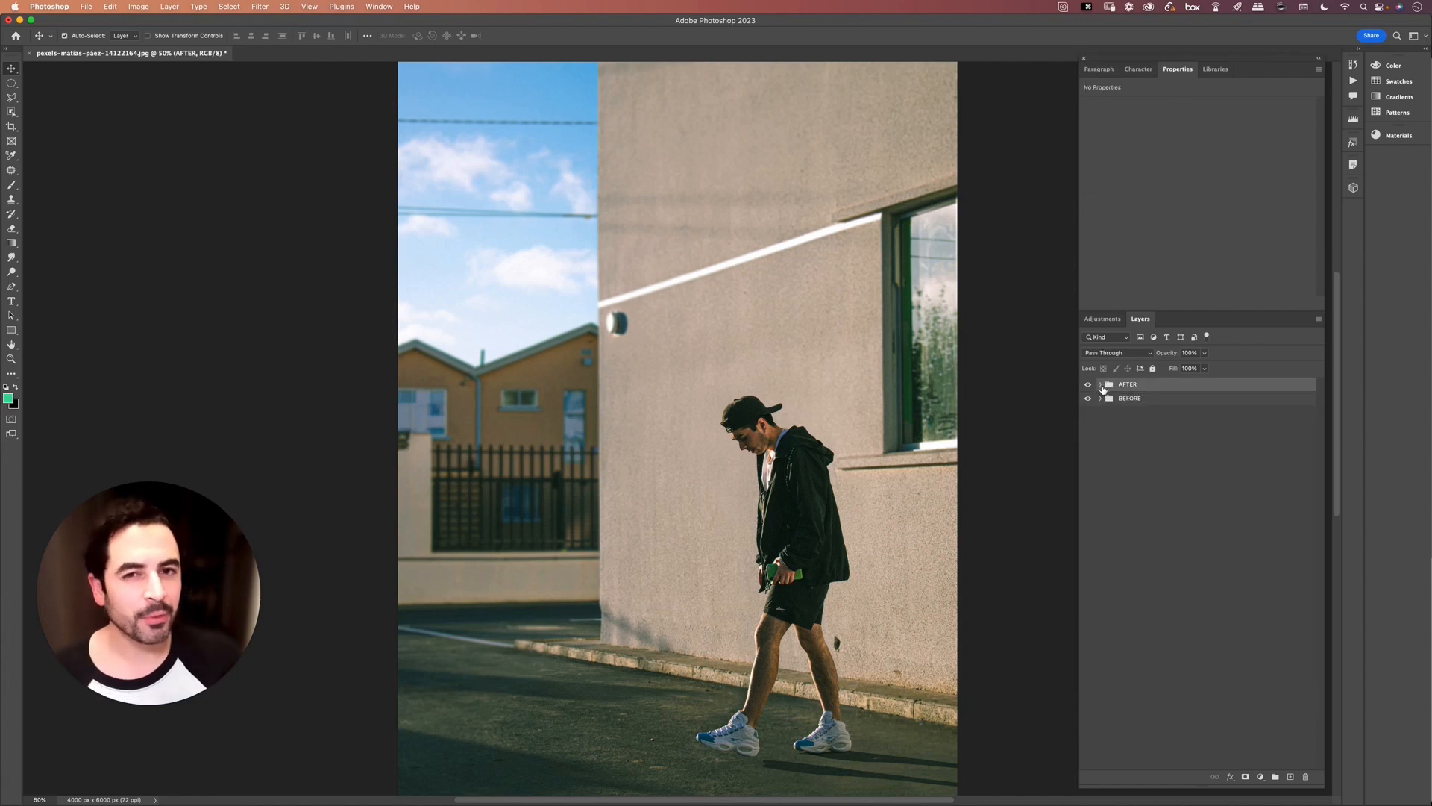